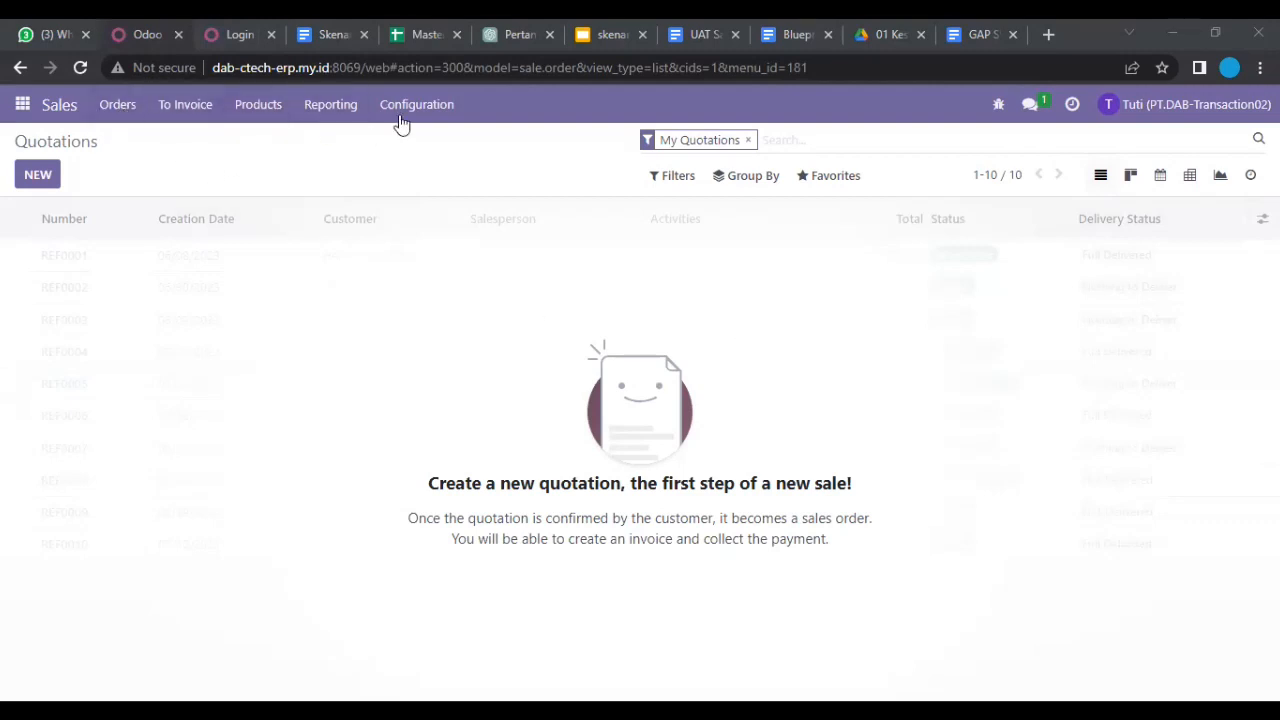
Step: Reload the Quotations list and remove the My Quotations filter to show all ten orders
left_click(117, 105)
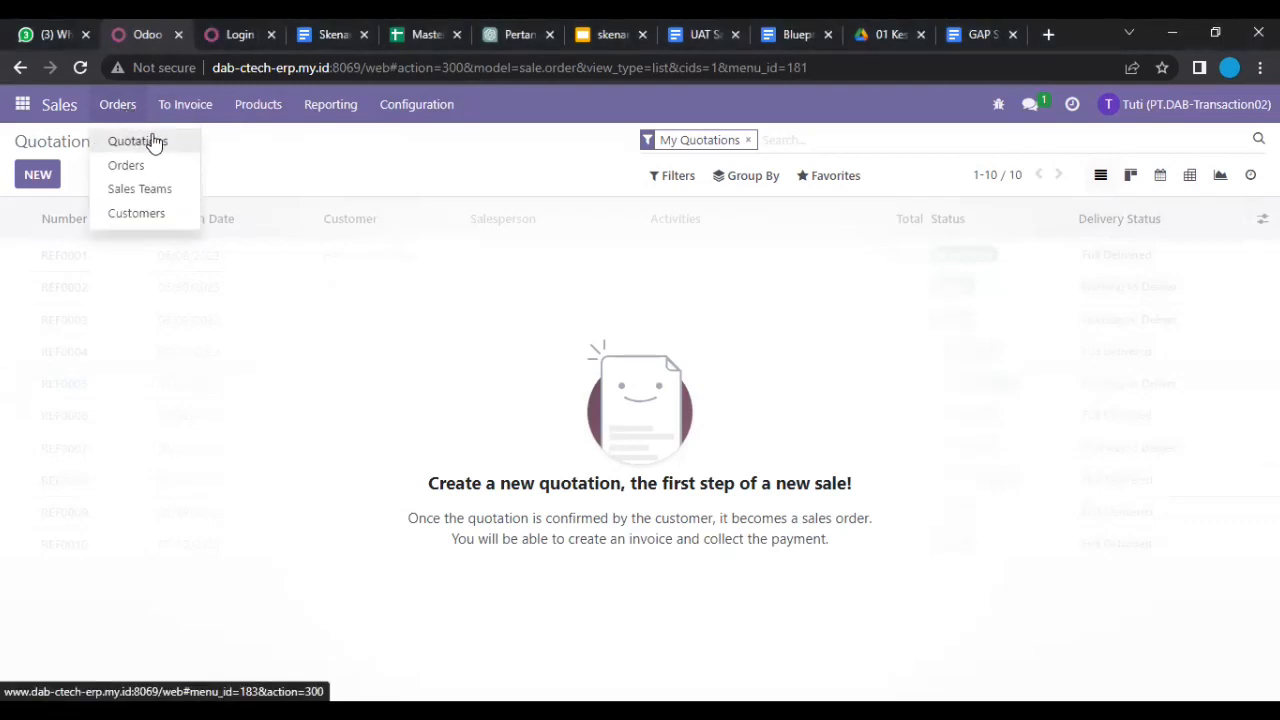
left_click(155, 143)
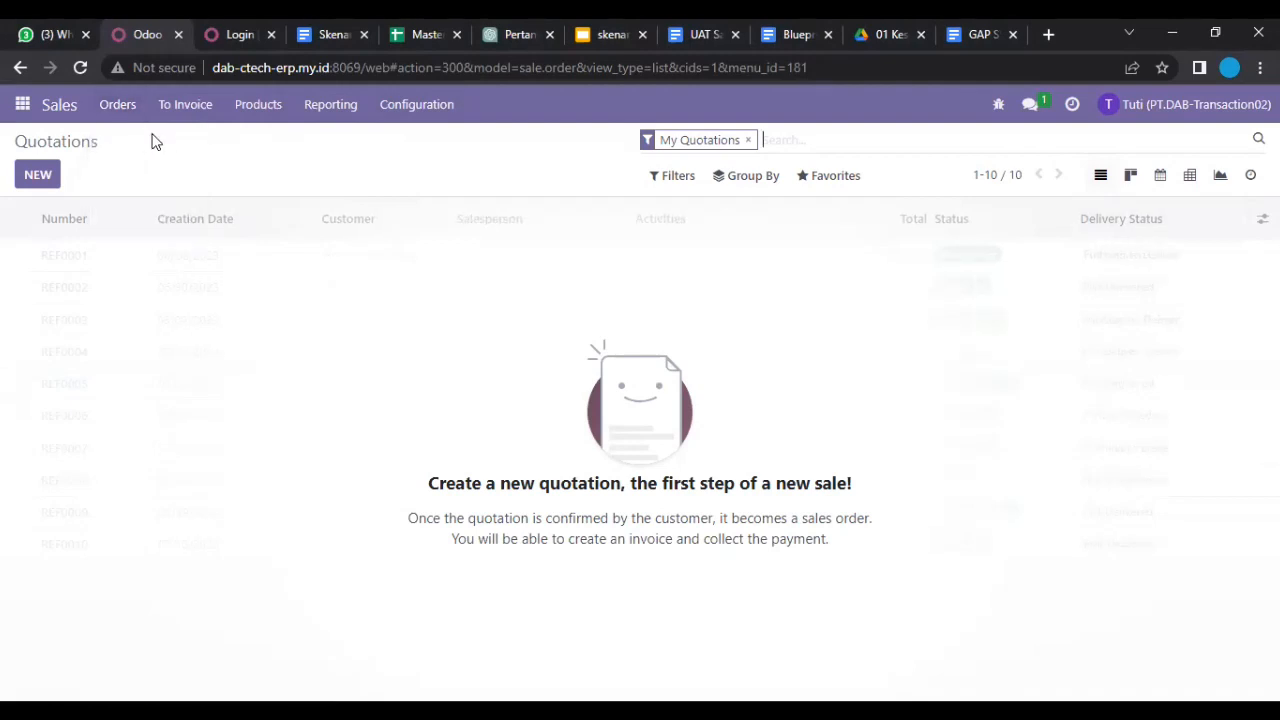
left_click(126, 117)
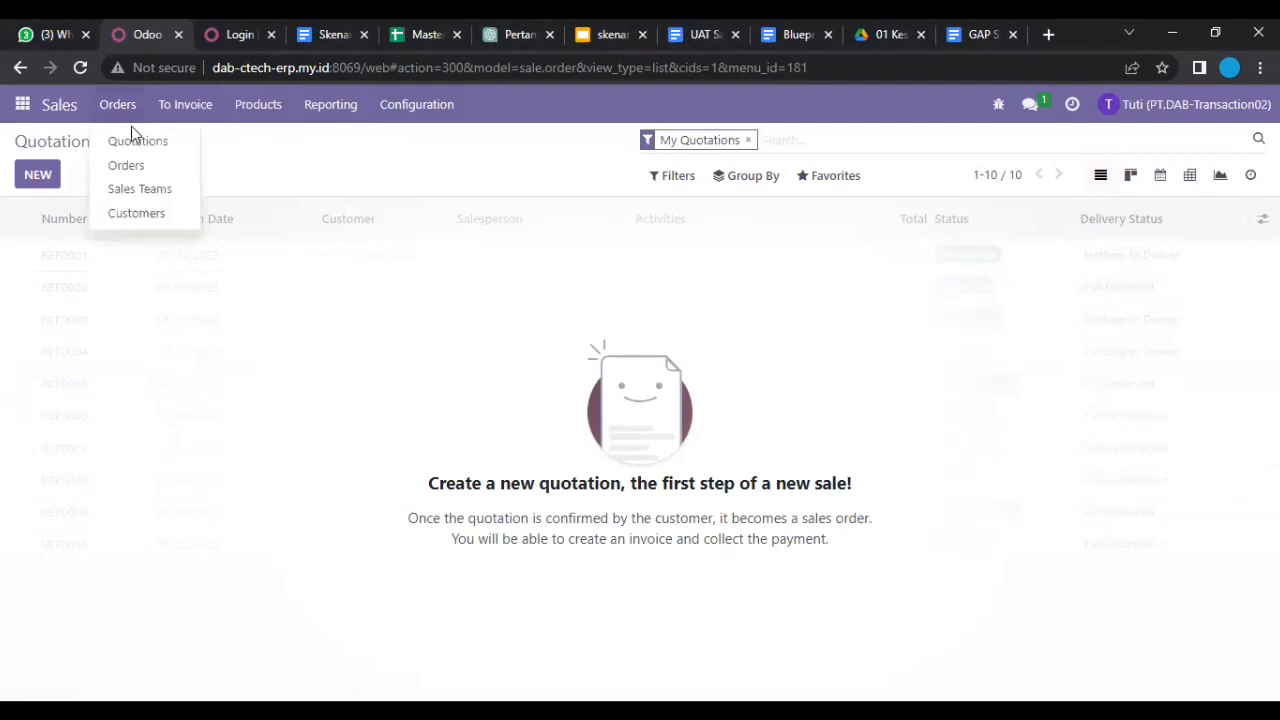
left_click(134, 146)
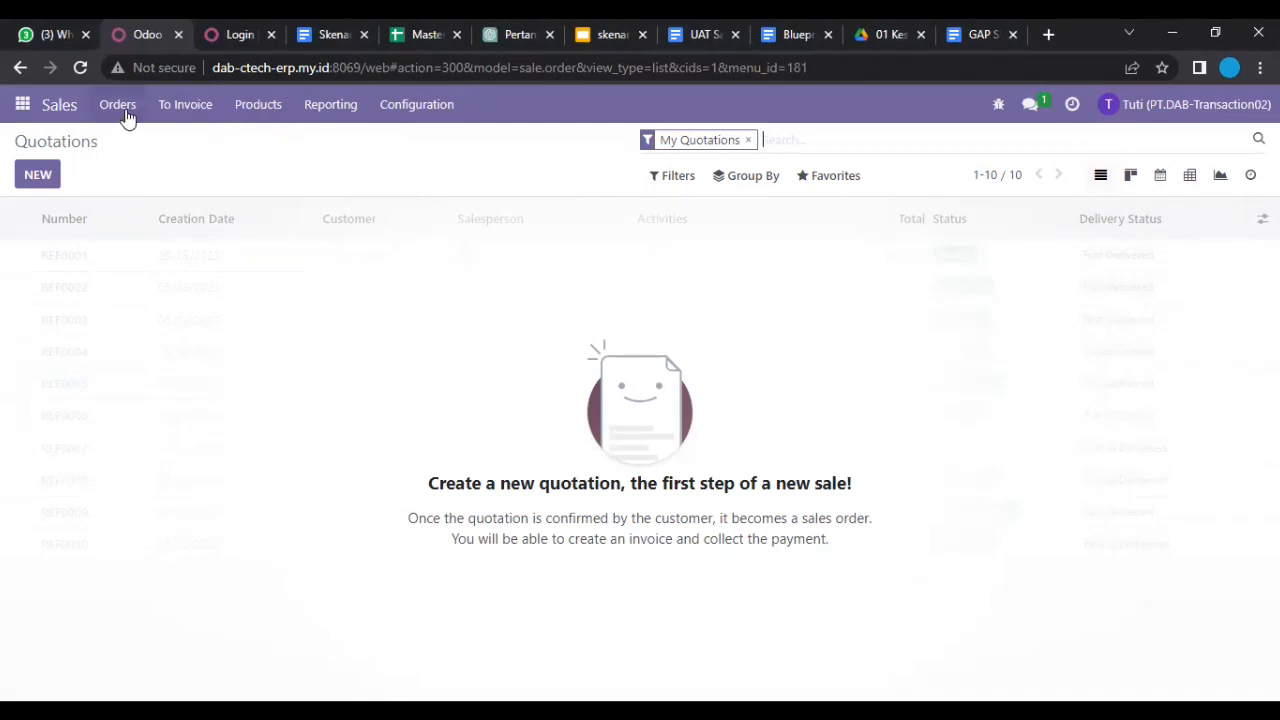
left_click(127, 117)
left_click(110, 145)
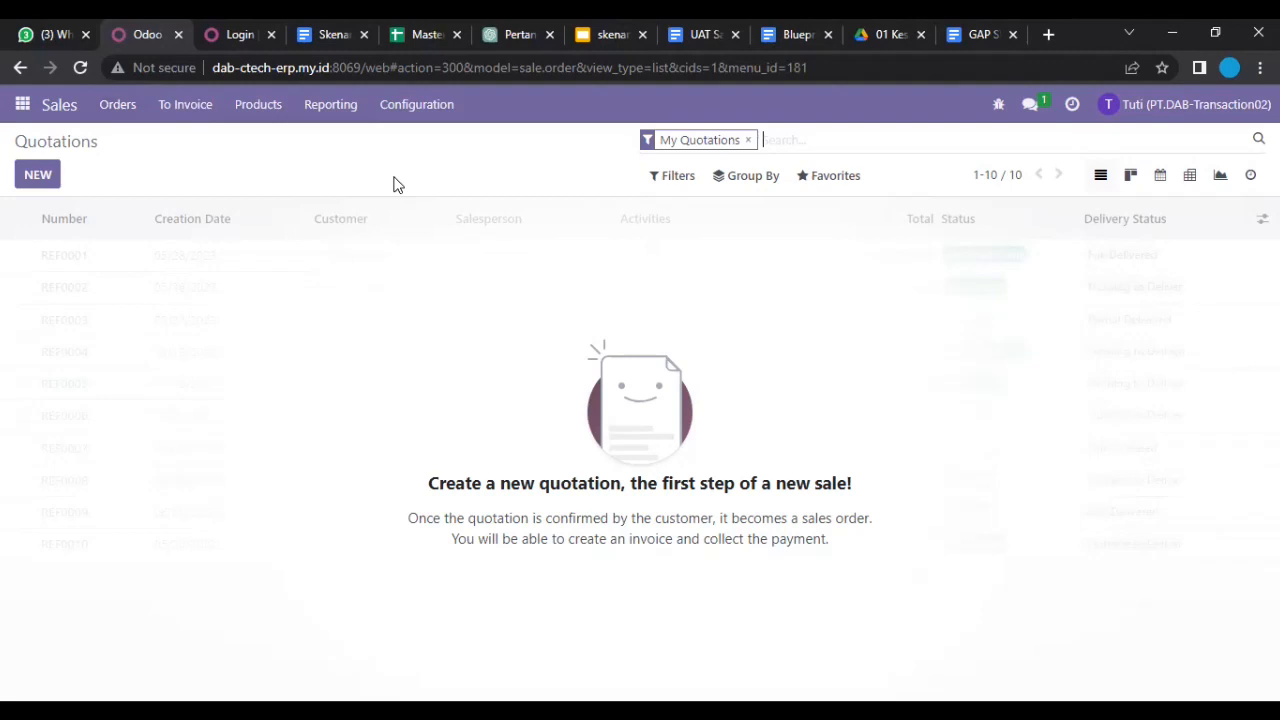
left_click(748, 140)
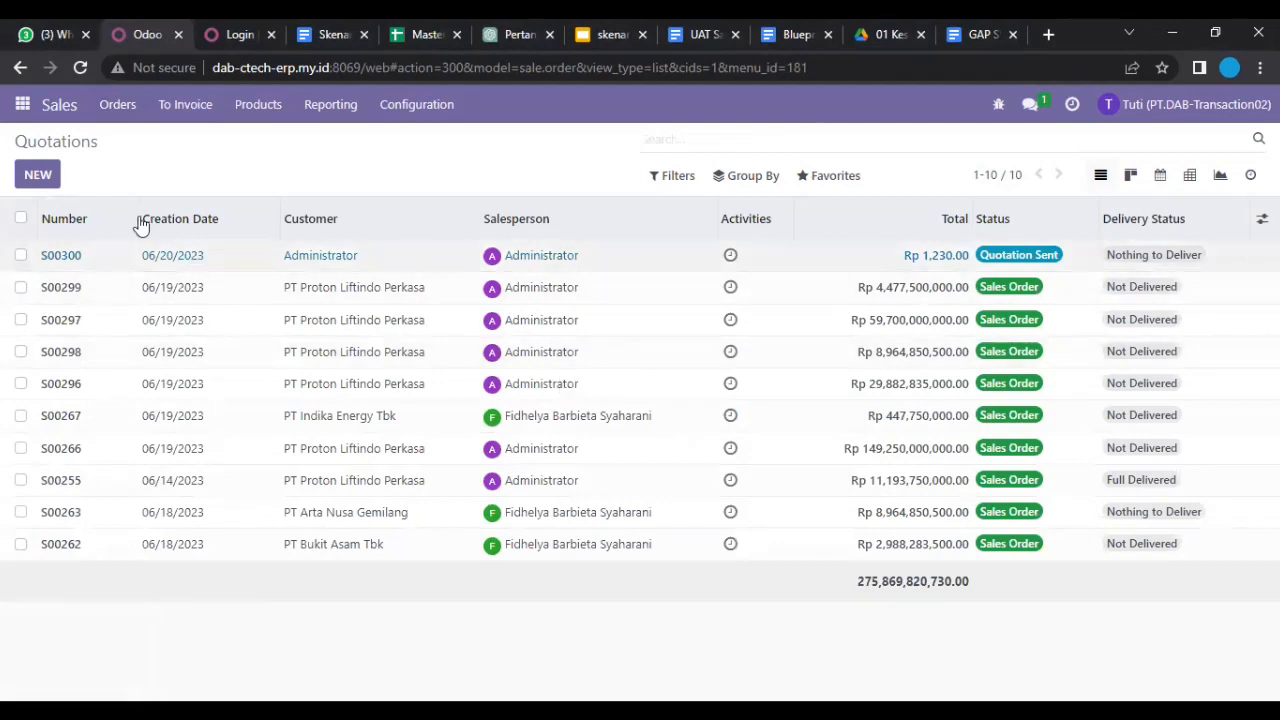
Step: Create a new blank quotation form dated 06/20/2023 with no customer or lines
left_click(36, 175)
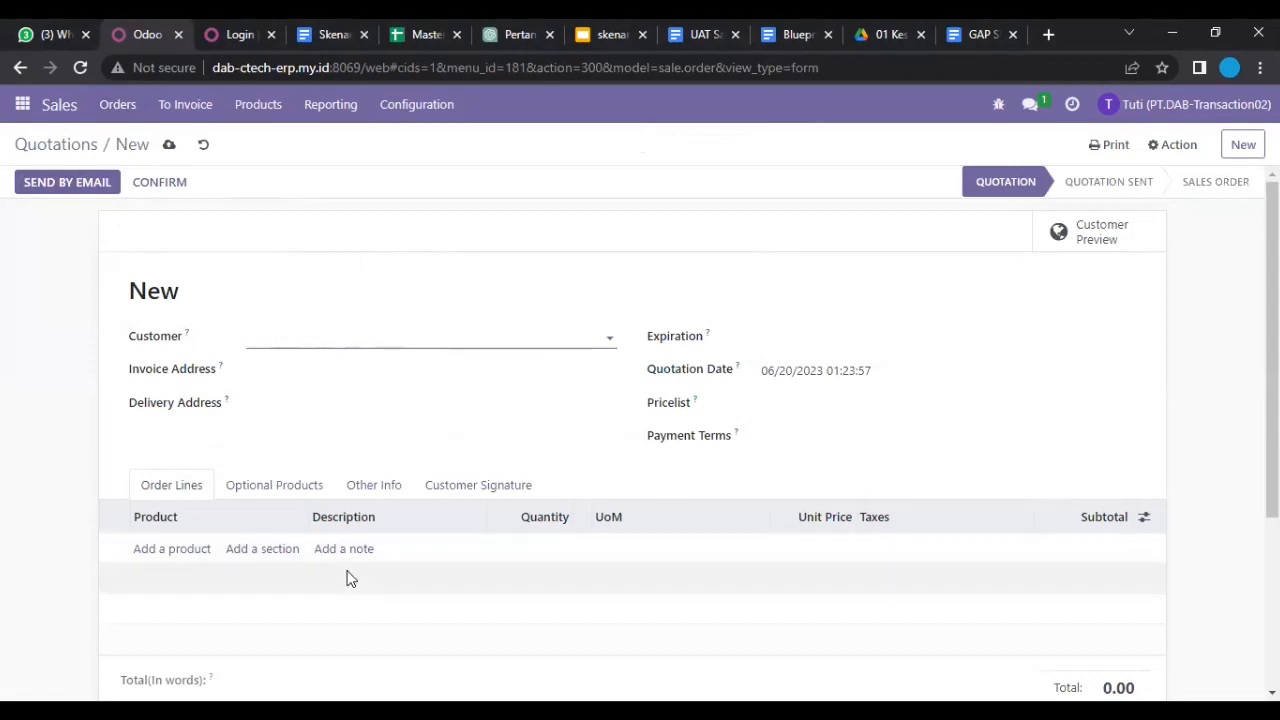
scroll(349, 578, "down", 1)
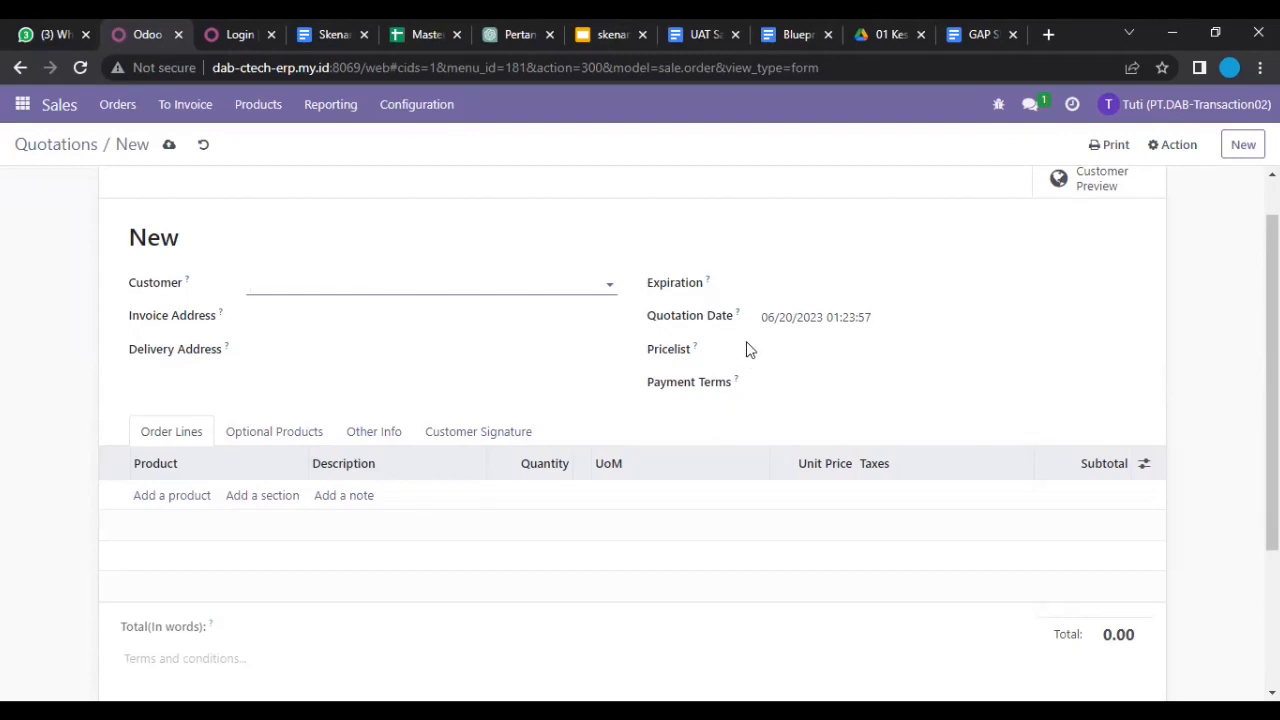
left_click(122, 108)
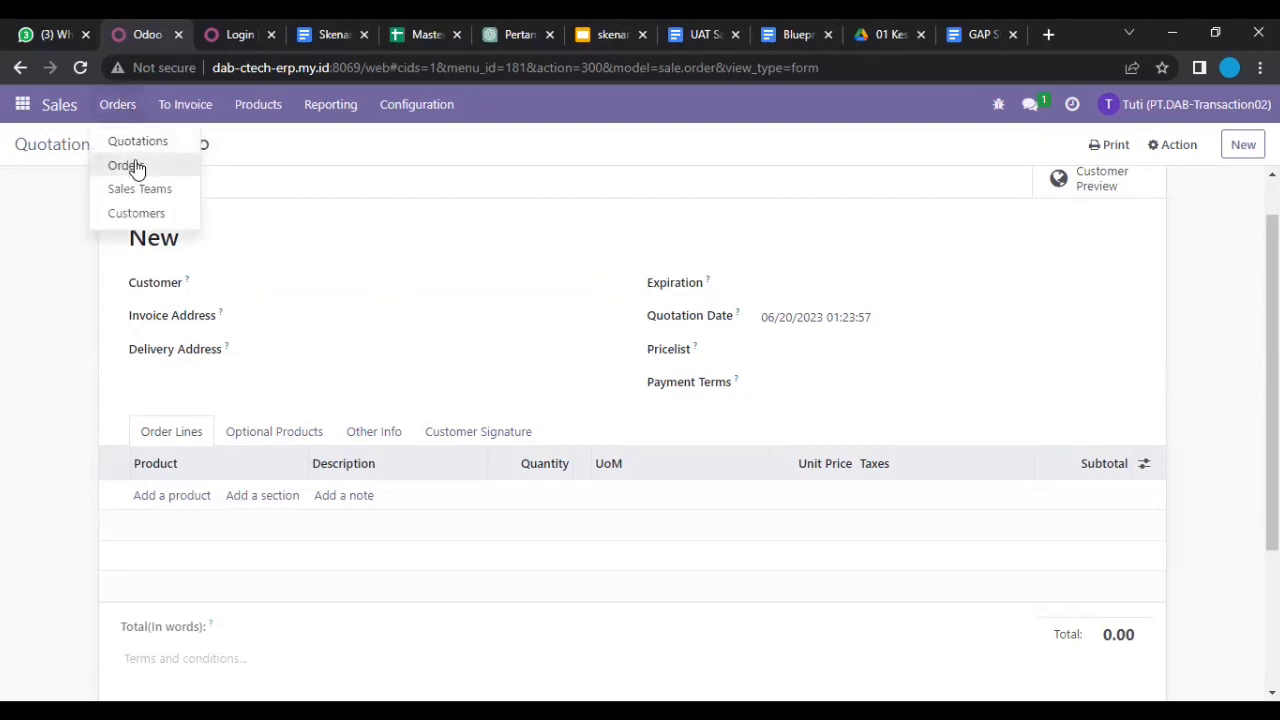
Step: Switch from the draft quotation to the Sales Orders list of nine confirmed orders
left_click(137, 168)
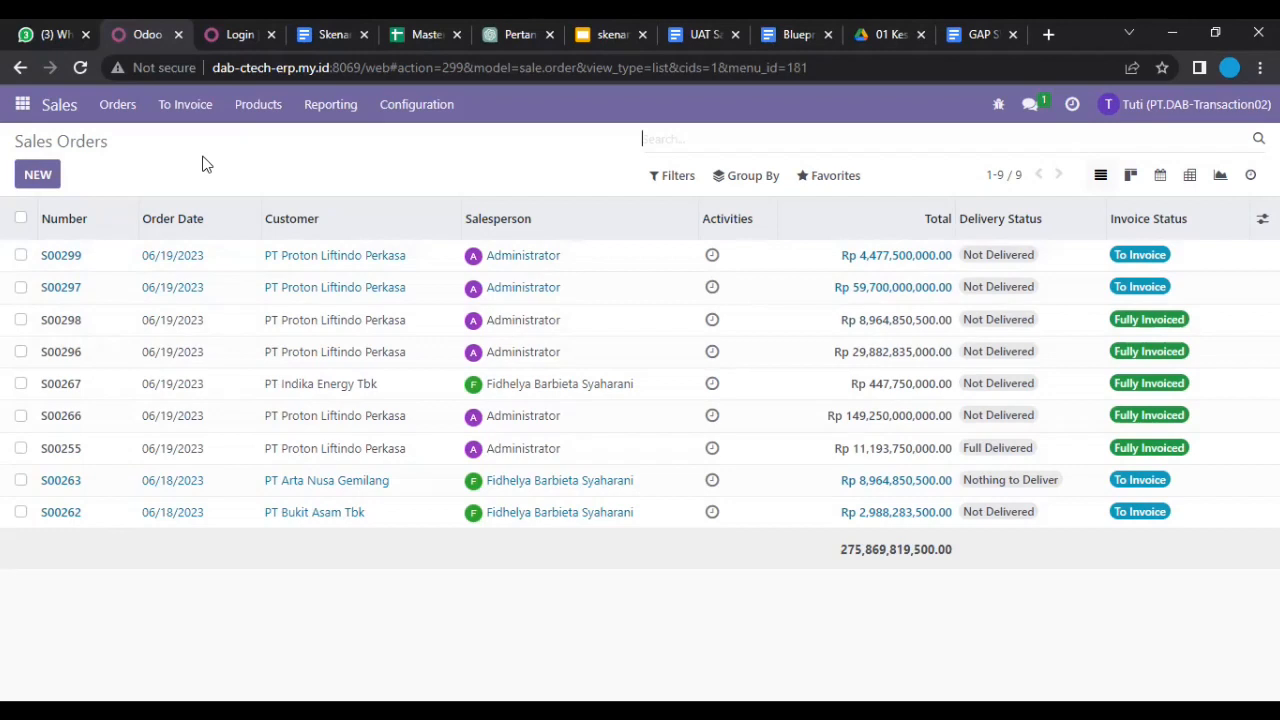
left_click(126, 110)
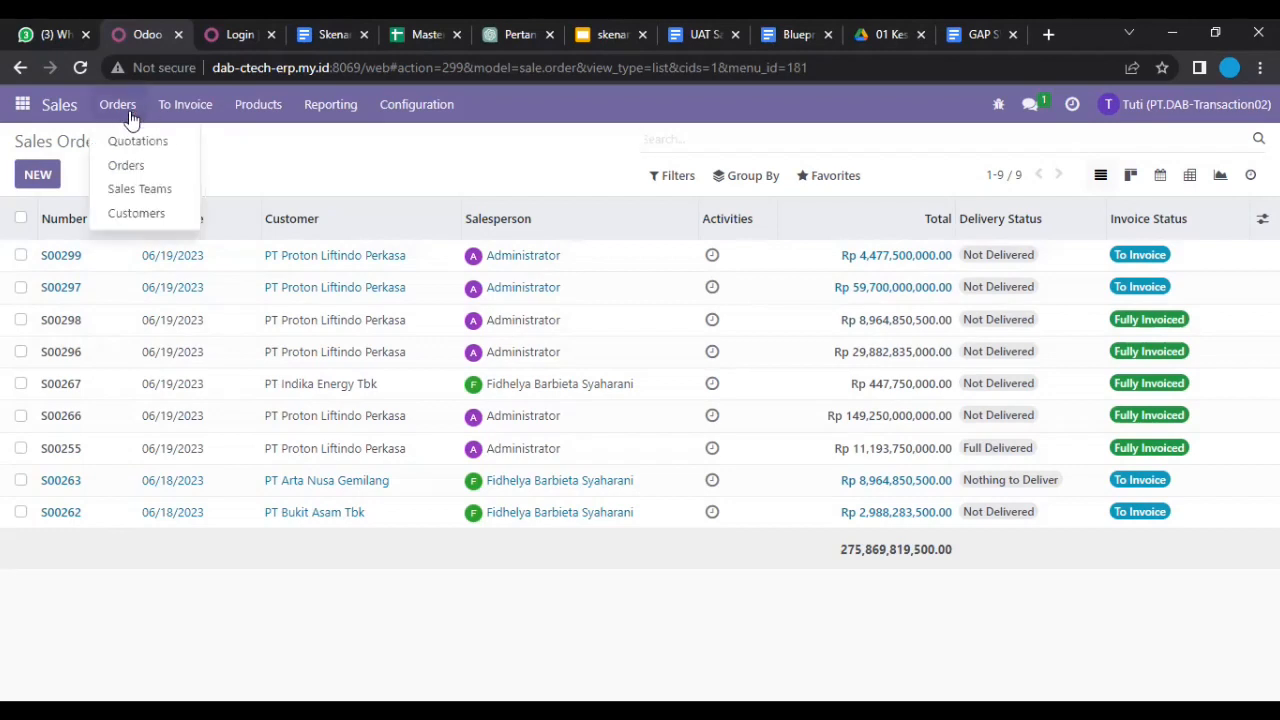
Step: Show the Sales Teams dashboard: 1 quotation worth 1,230.00 and 4 orders to invoice
left_click(142, 189)
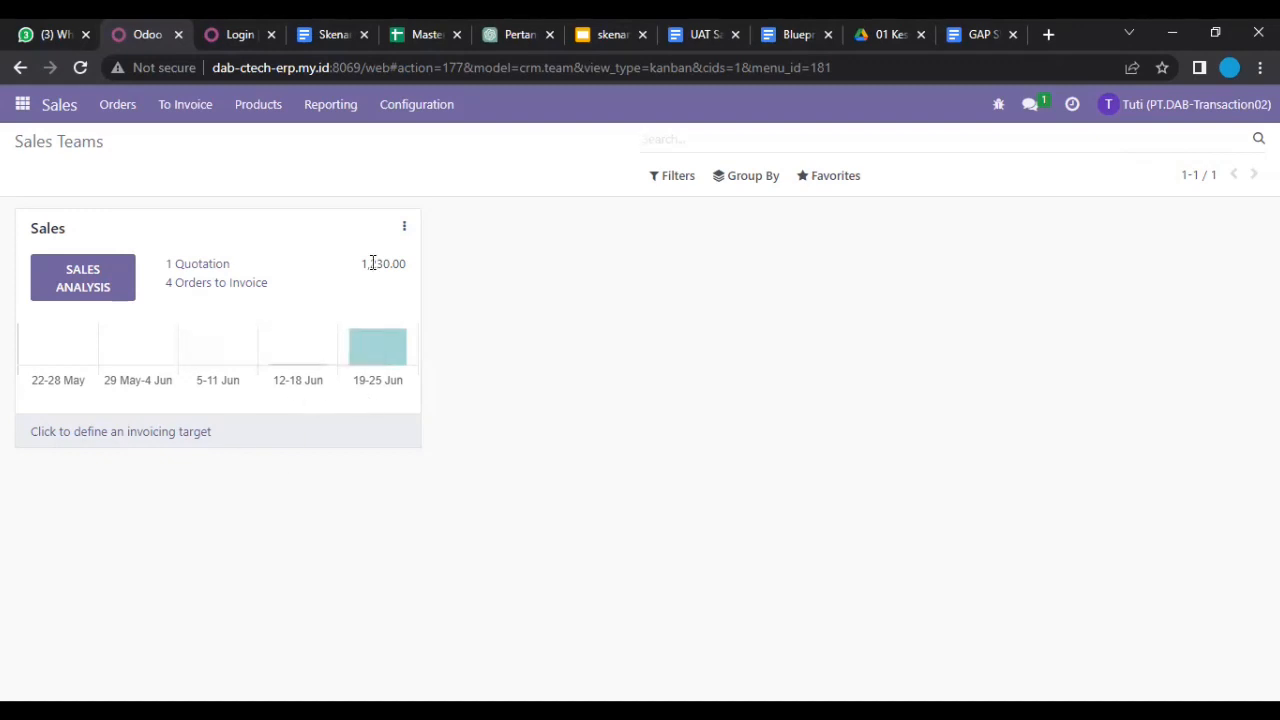
left_click(120, 107)
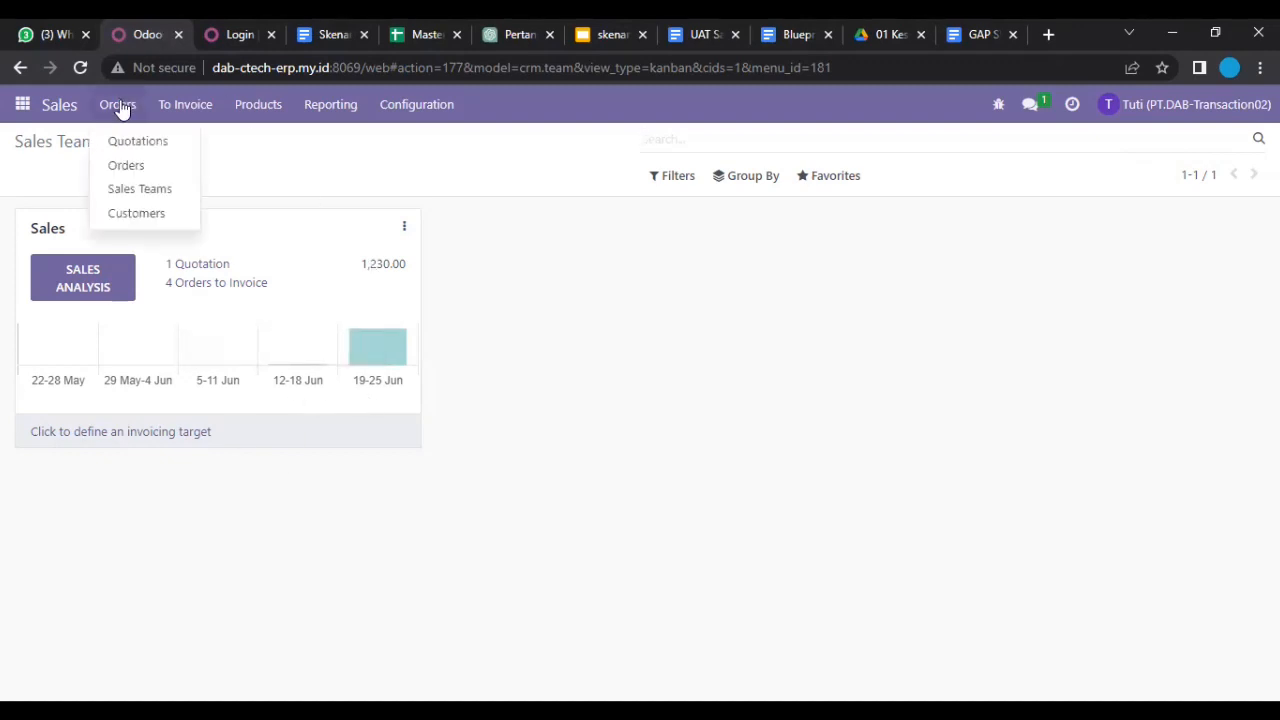
Step: Go to the Customers list of company cards
left_click(137, 214)
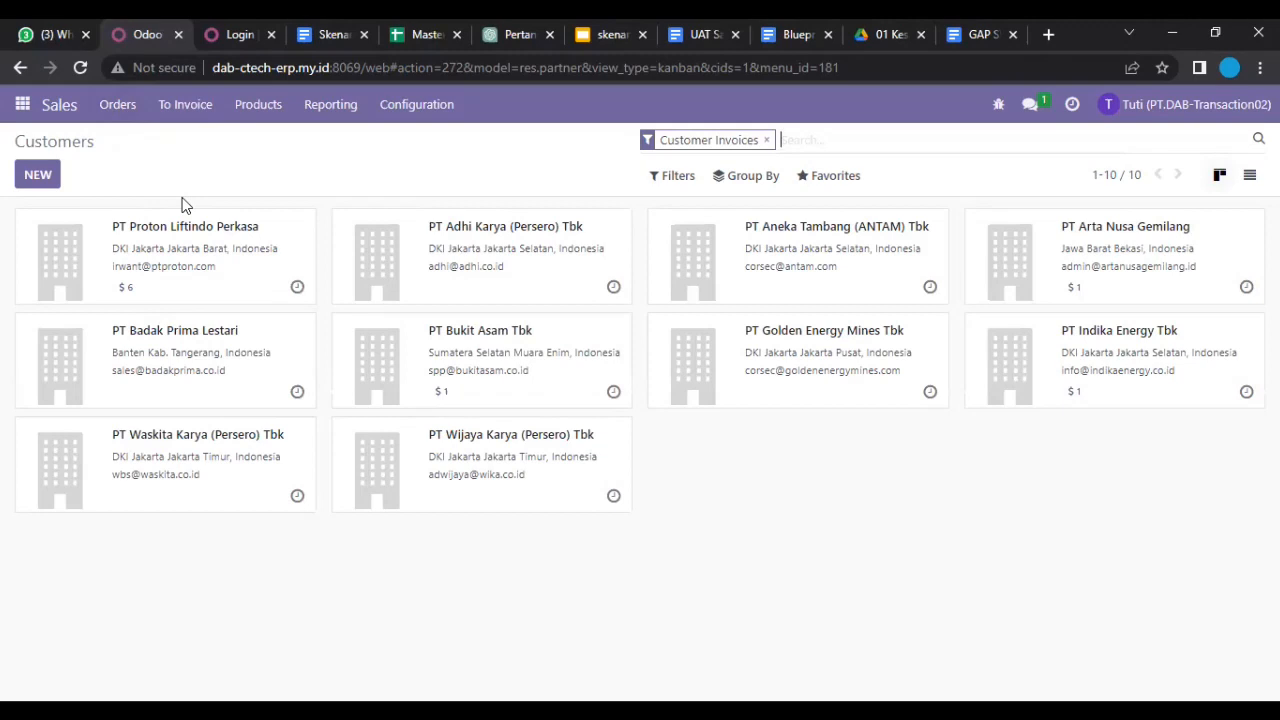
left_click(38, 175)
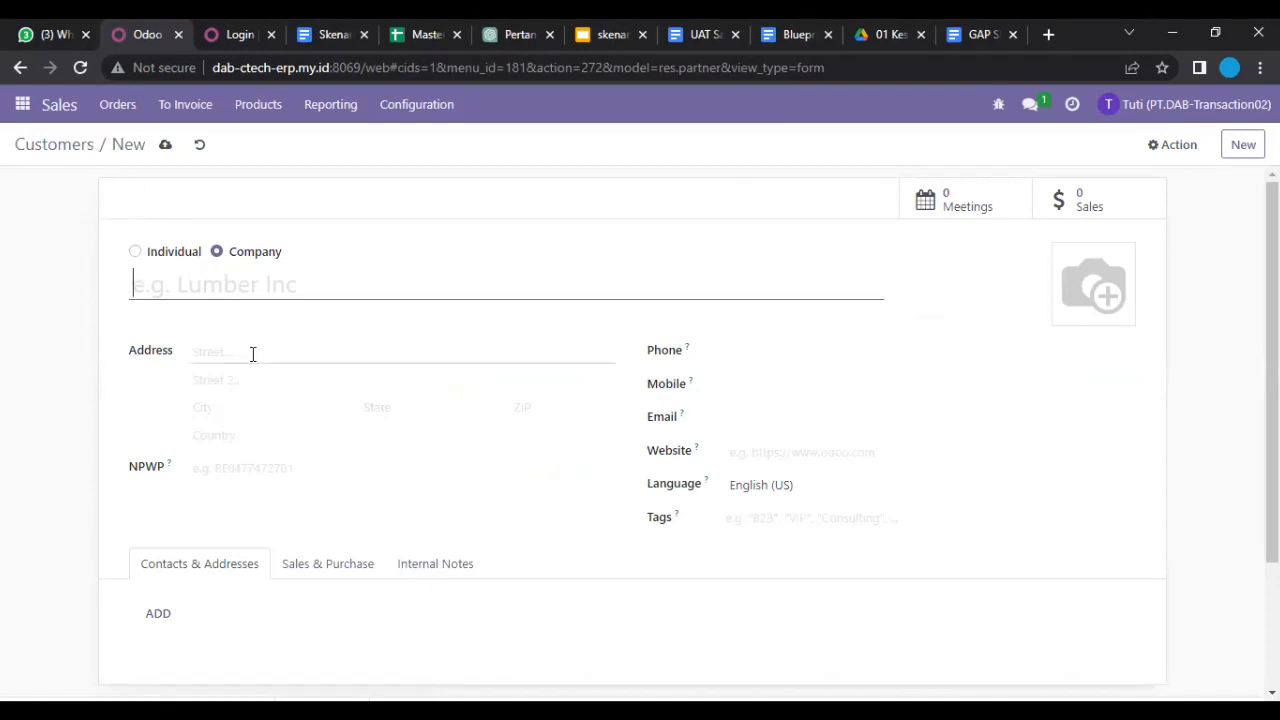
scroll(251, 354, "down", 2)
scroll(251, 354, "up", 2)
left_click(76, 148)
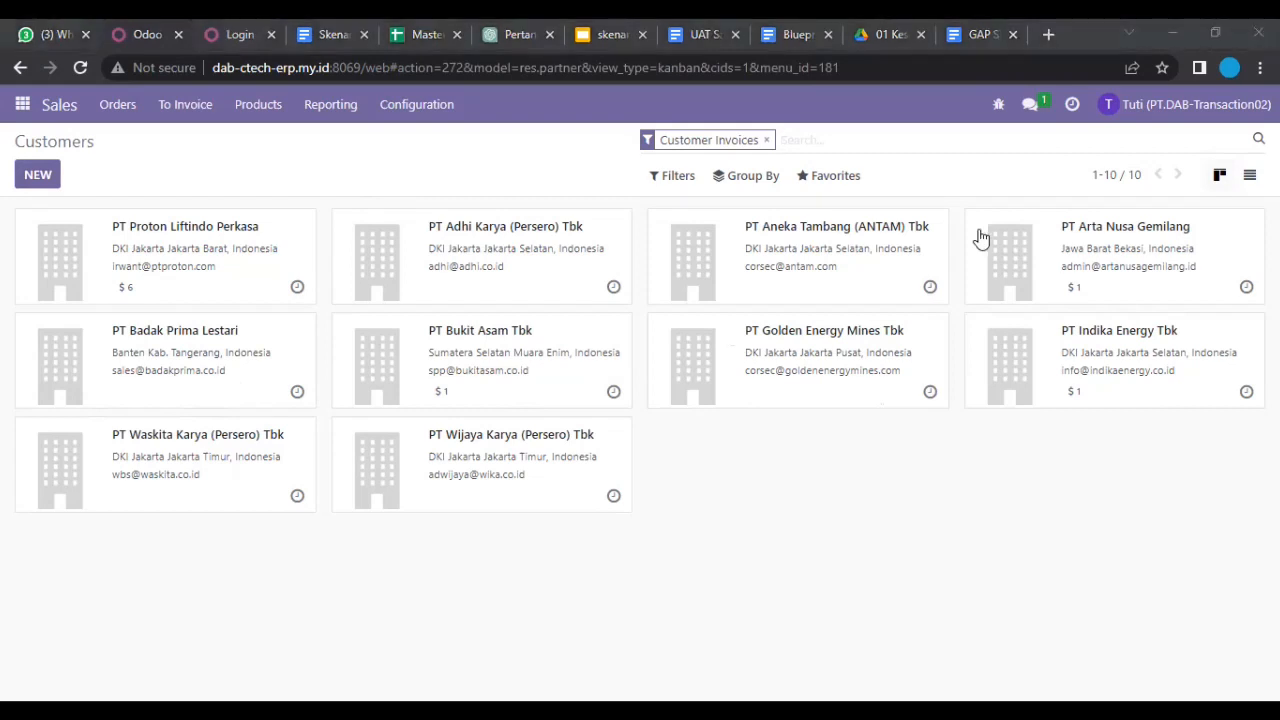
Step: Start a customer import from Favorites > Import records and bring up the file picker
left_click(860, 184)
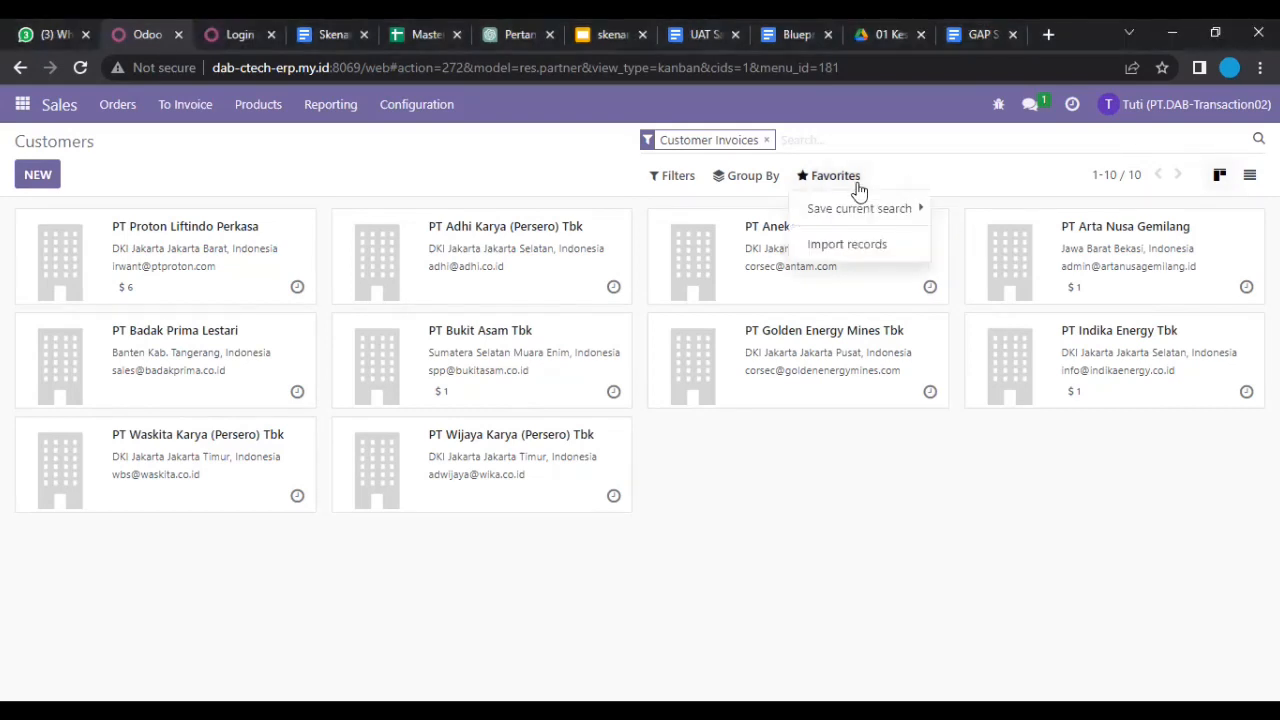
left_click(857, 208)
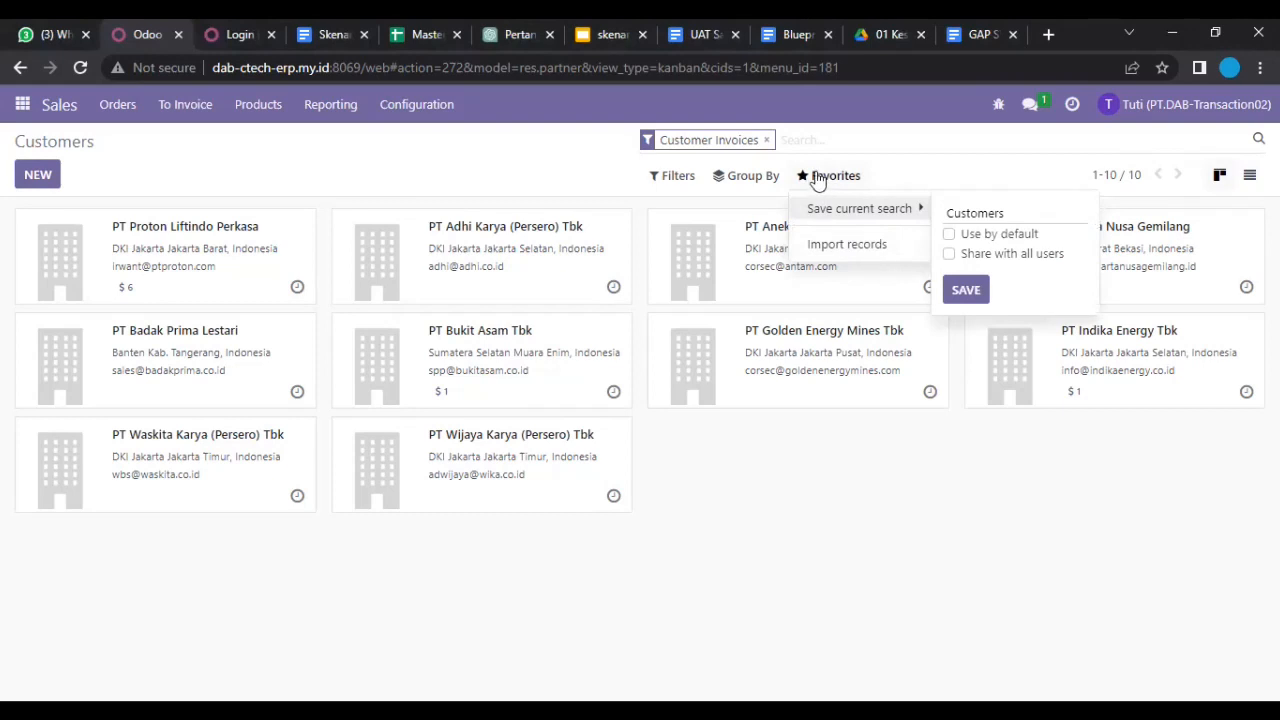
left_click(811, 247)
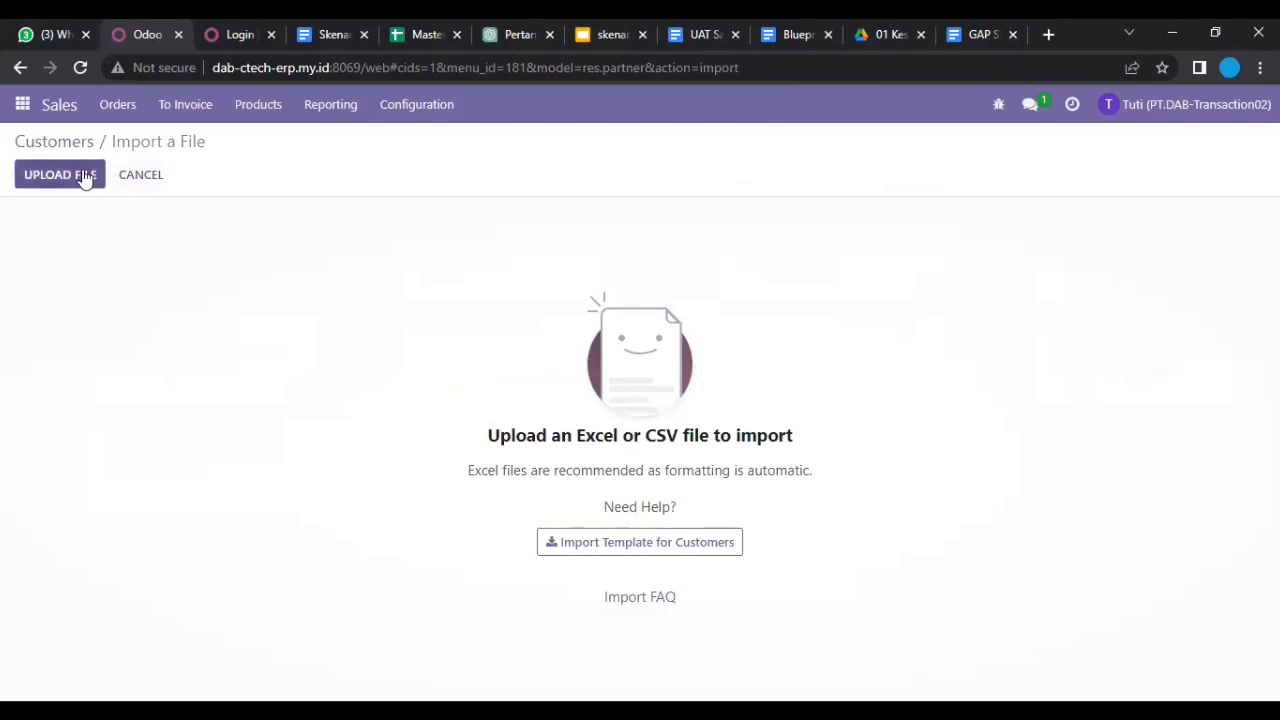
left_click(85, 176)
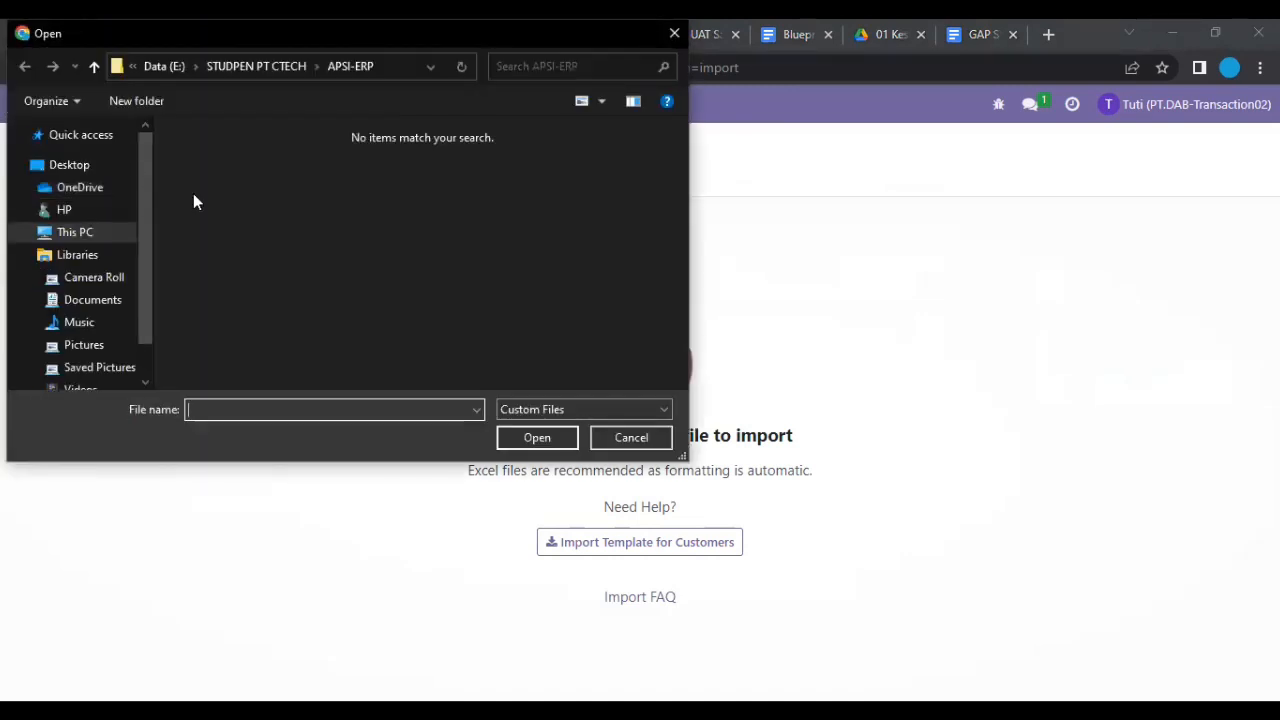
Step: Load CUSTOMER.xlsx from the Downloads folder into the import page
left_click(25, 232)
left_click(89, 220)
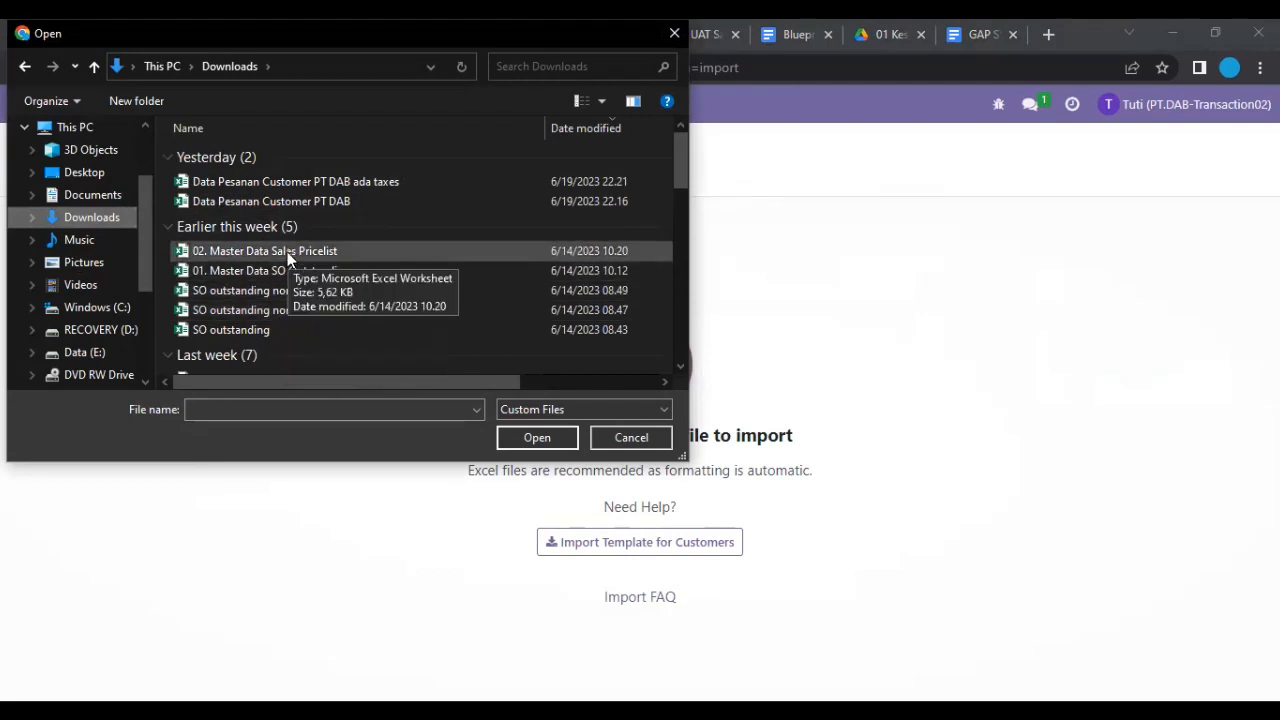
scroll(288, 258, "down", 1)
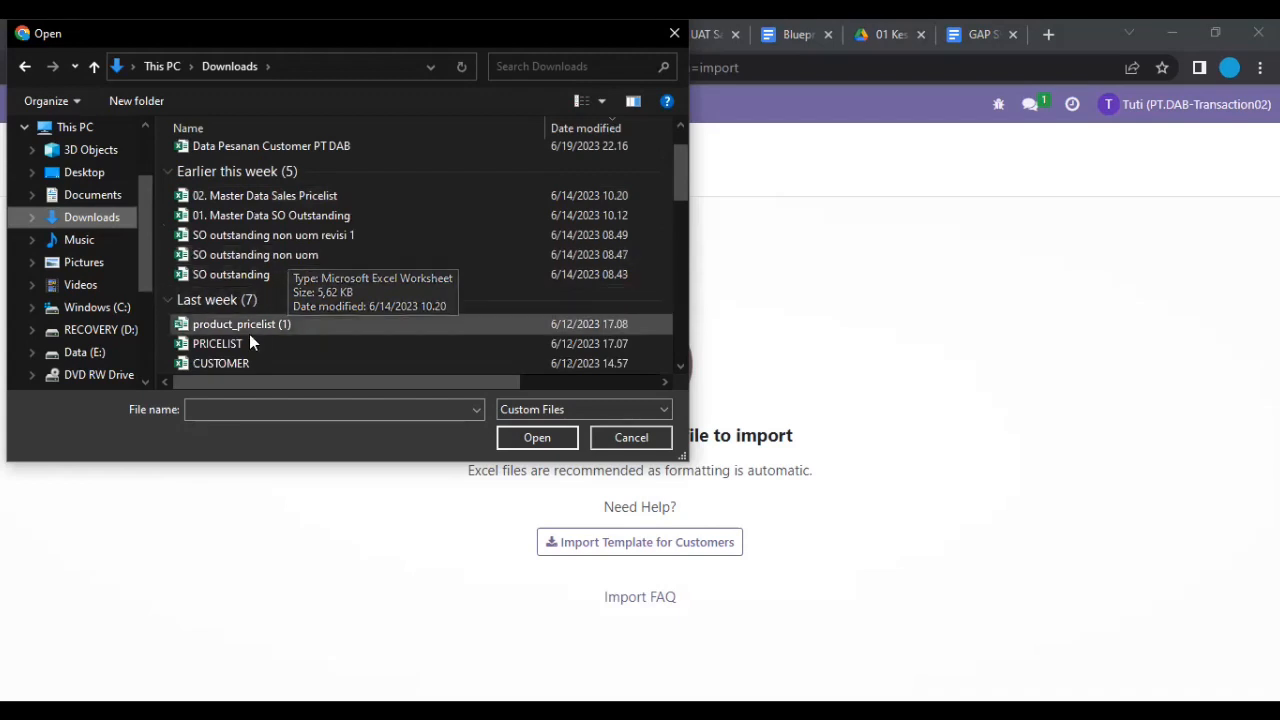
left_click(250, 362)
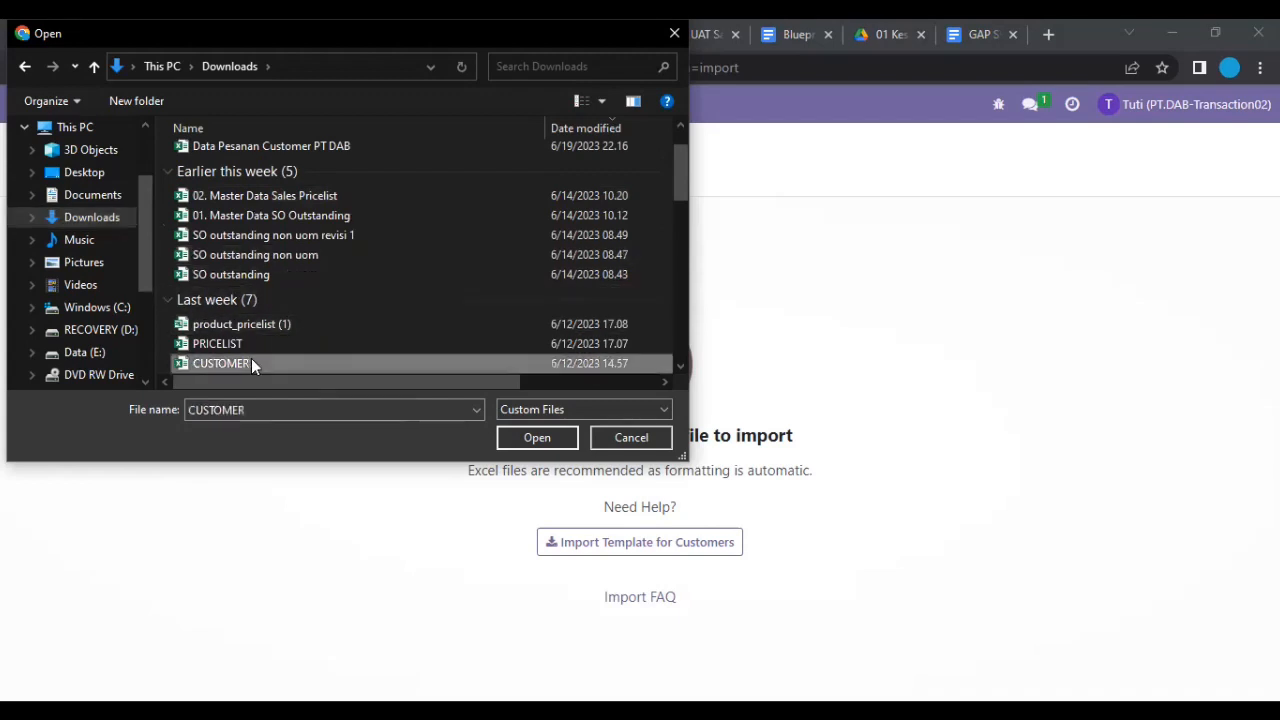
left_click(551, 441)
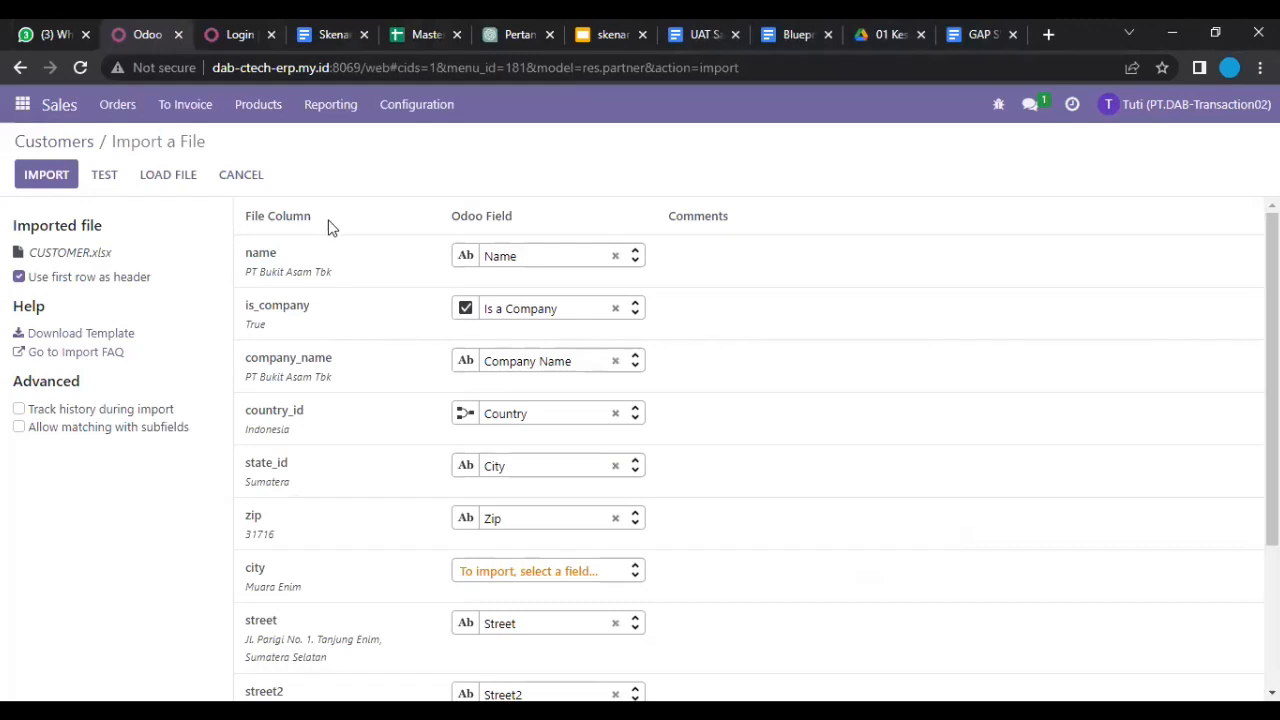
Step: Test CUSTOMER.xlsx for errors, then import its rows to get ten customer companies
left_click(104, 186)
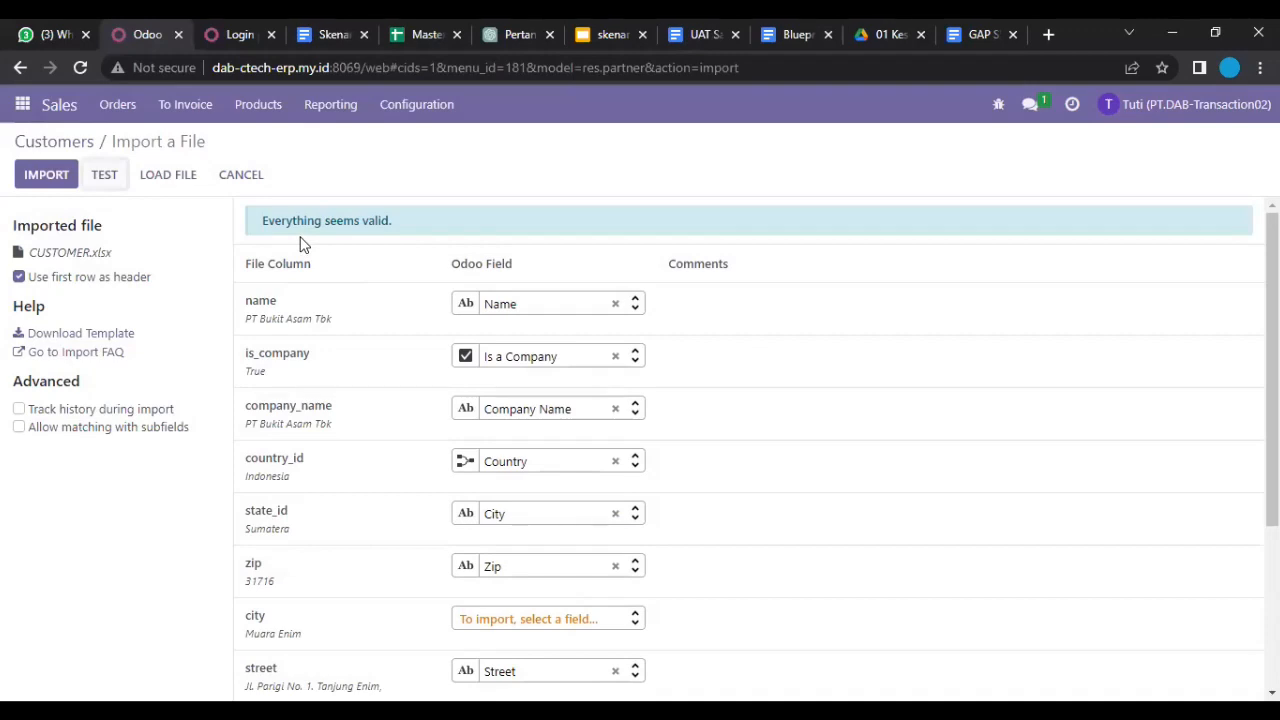
left_click(58, 177)
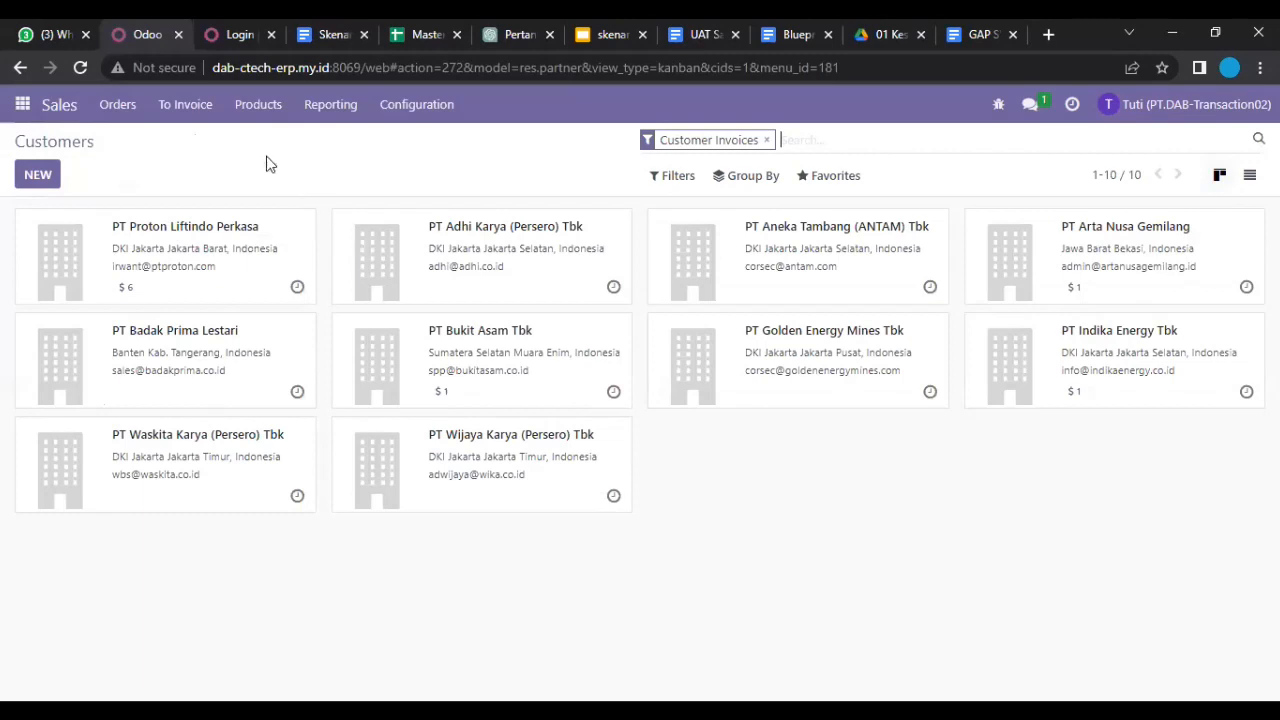
Step: Show the four Orders to Invoice, totalling 76,130,634,000.00
left_click(206, 116)
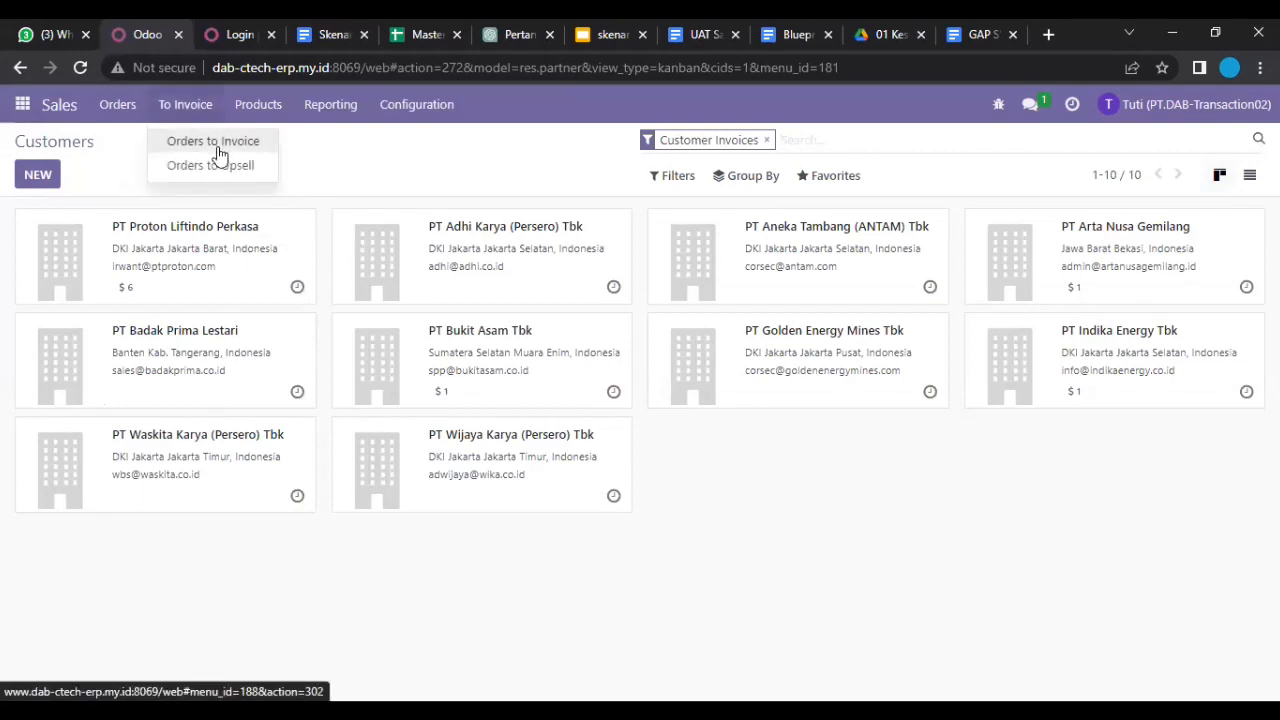
left_click(220, 145)
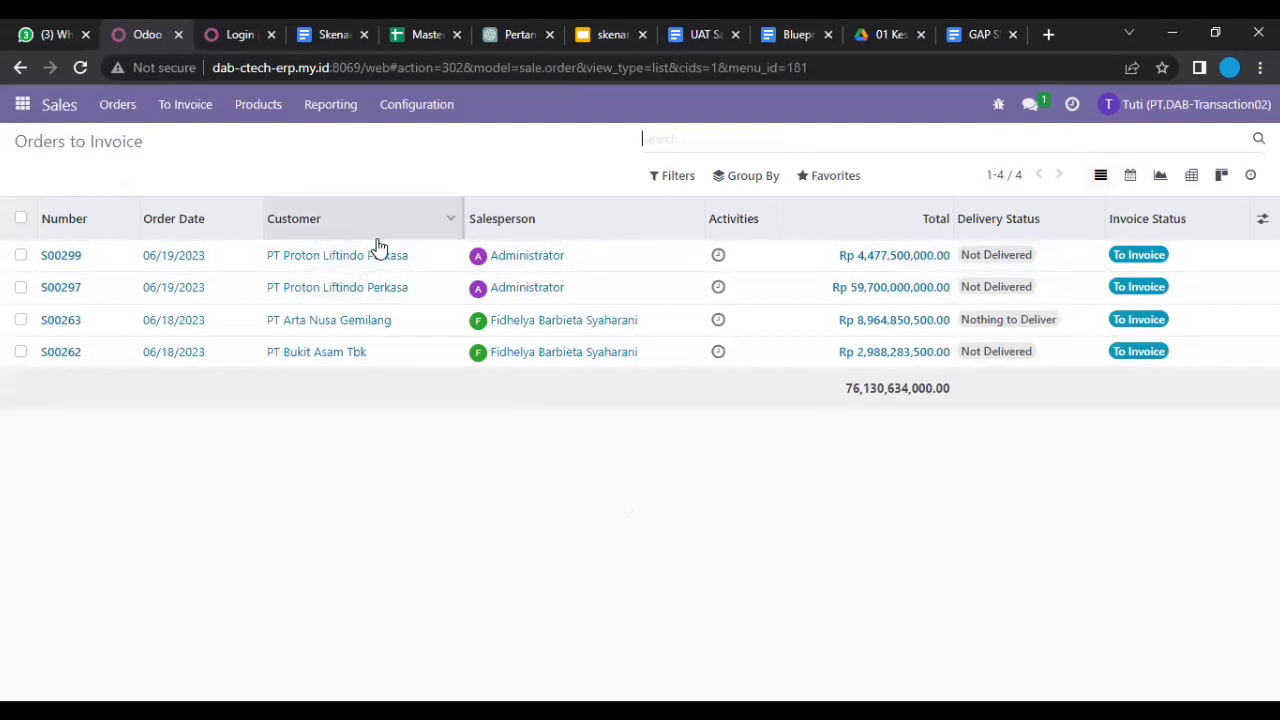
mouse_move(378, 247)
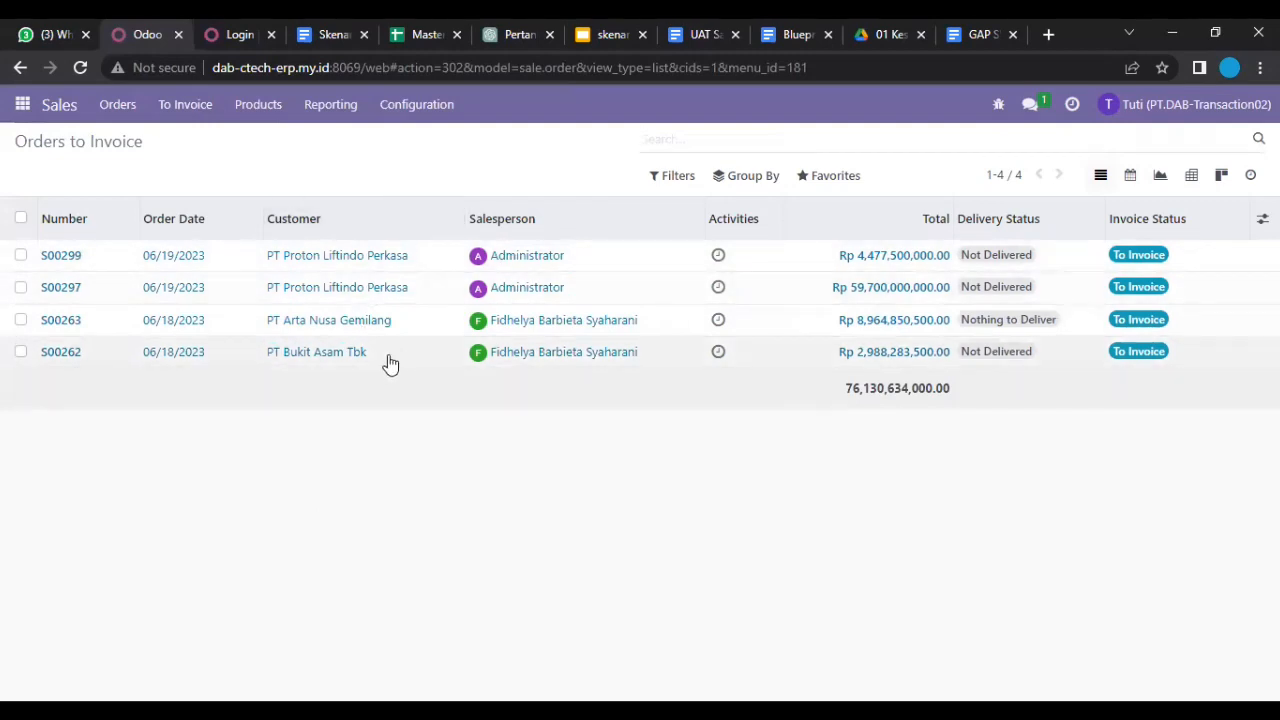
Step: View Orders to Upsell, which reports no orders to upsell found
left_click(200, 114)
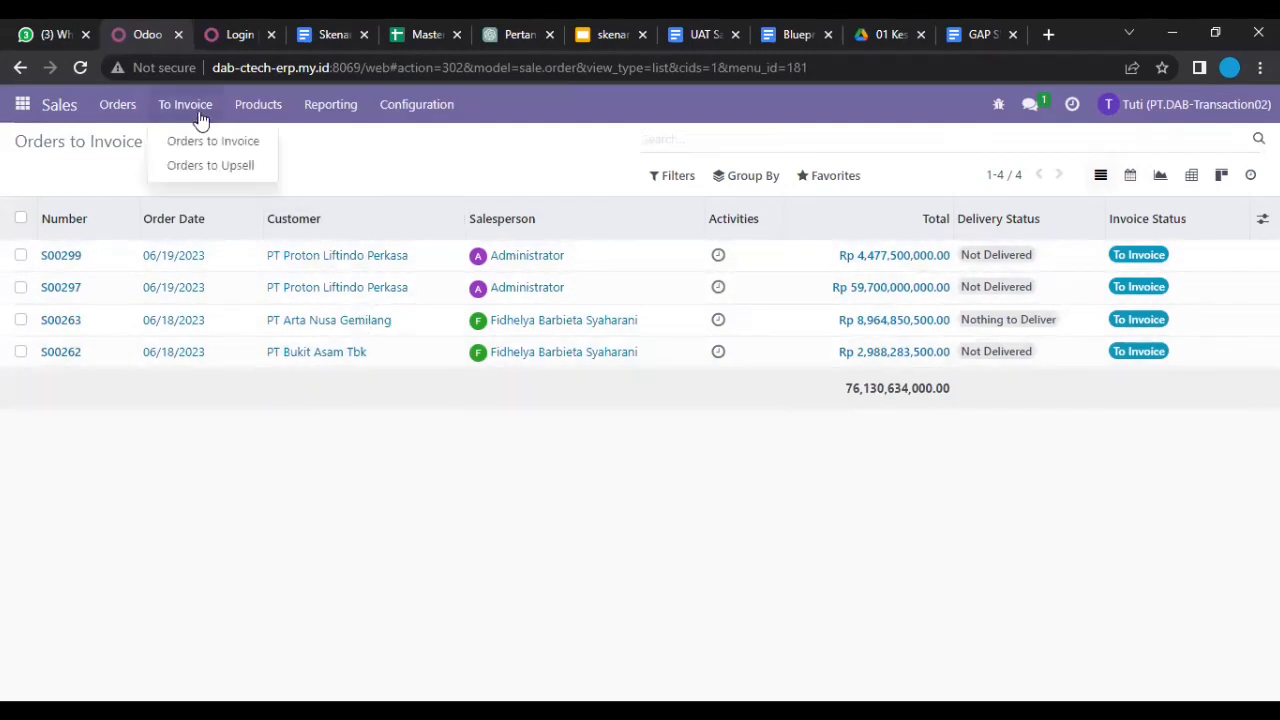
left_click(231, 178)
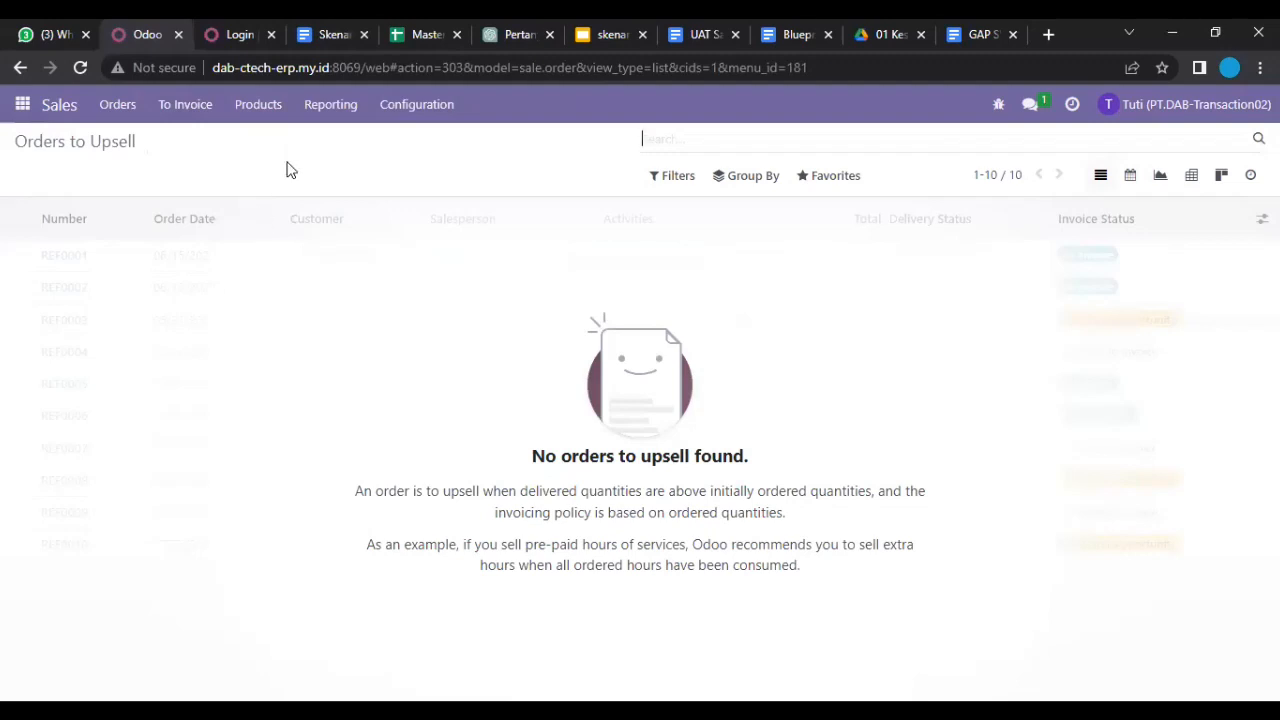
left_click(265, 117)
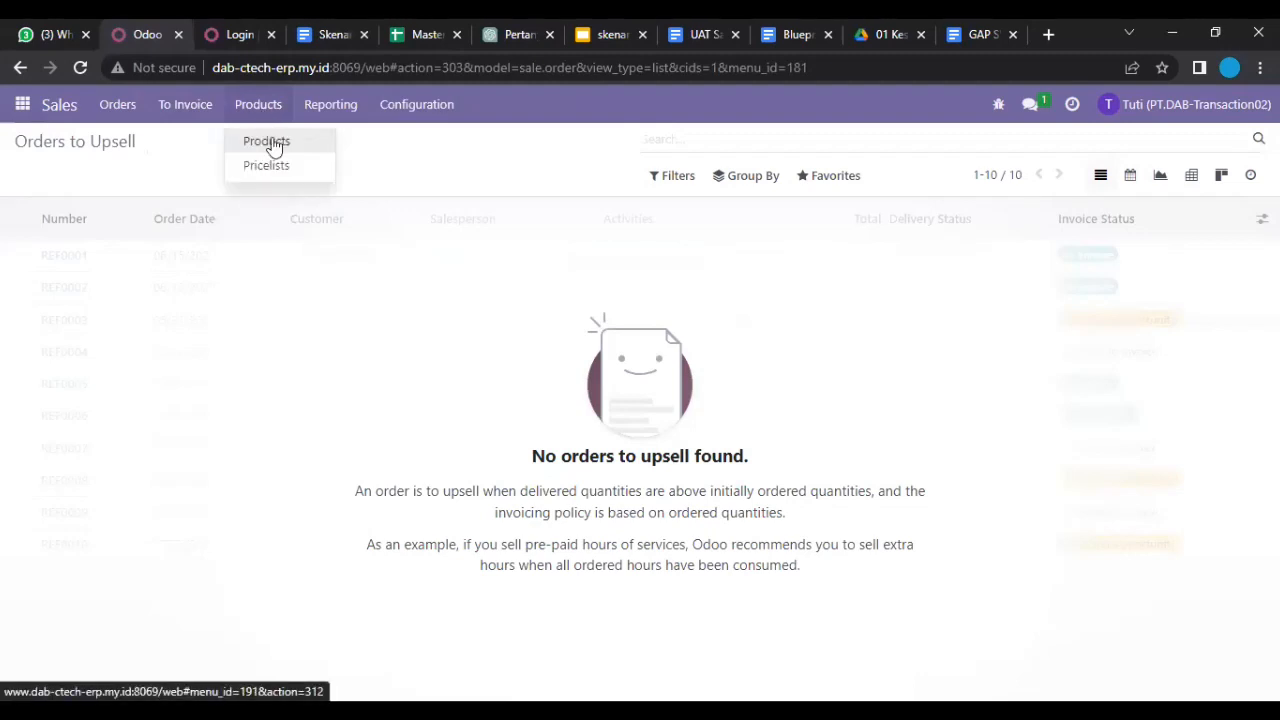
Step: Browse the ten sellable product cards, e.g. Bulldozer at Rp 29,850,000,000.00
left_click(273, 146)
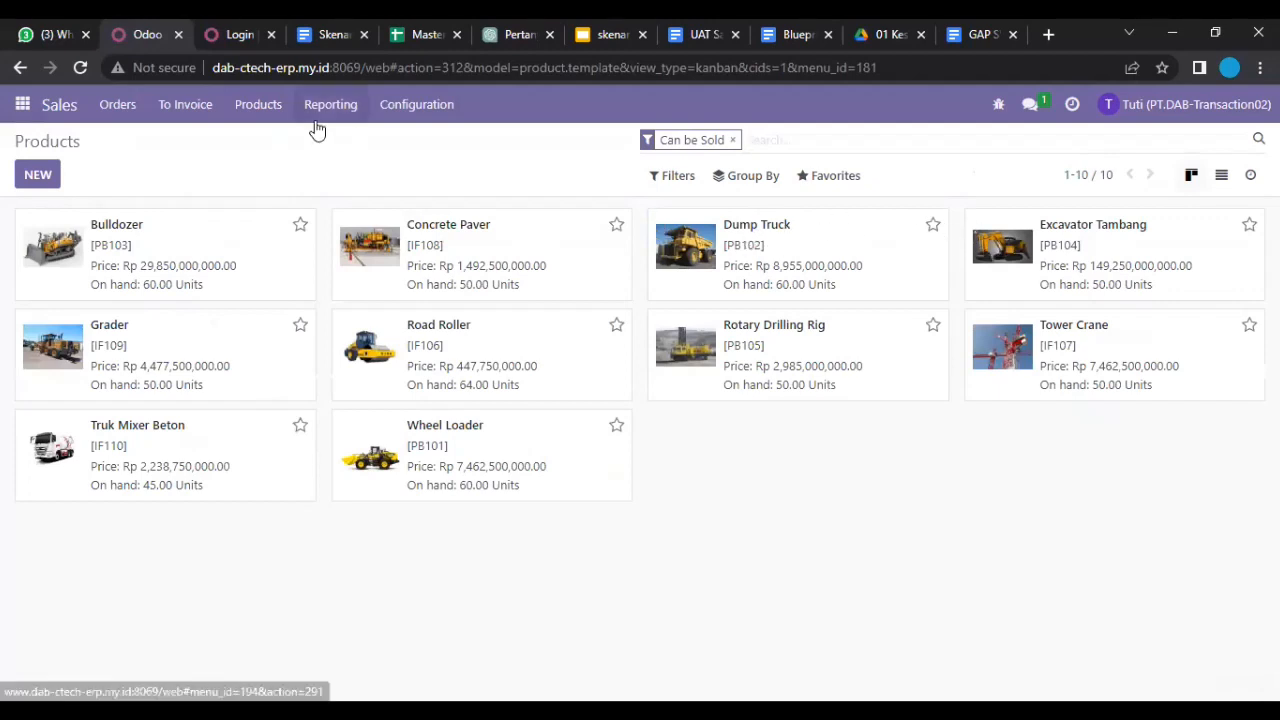
left_click(271, 110)
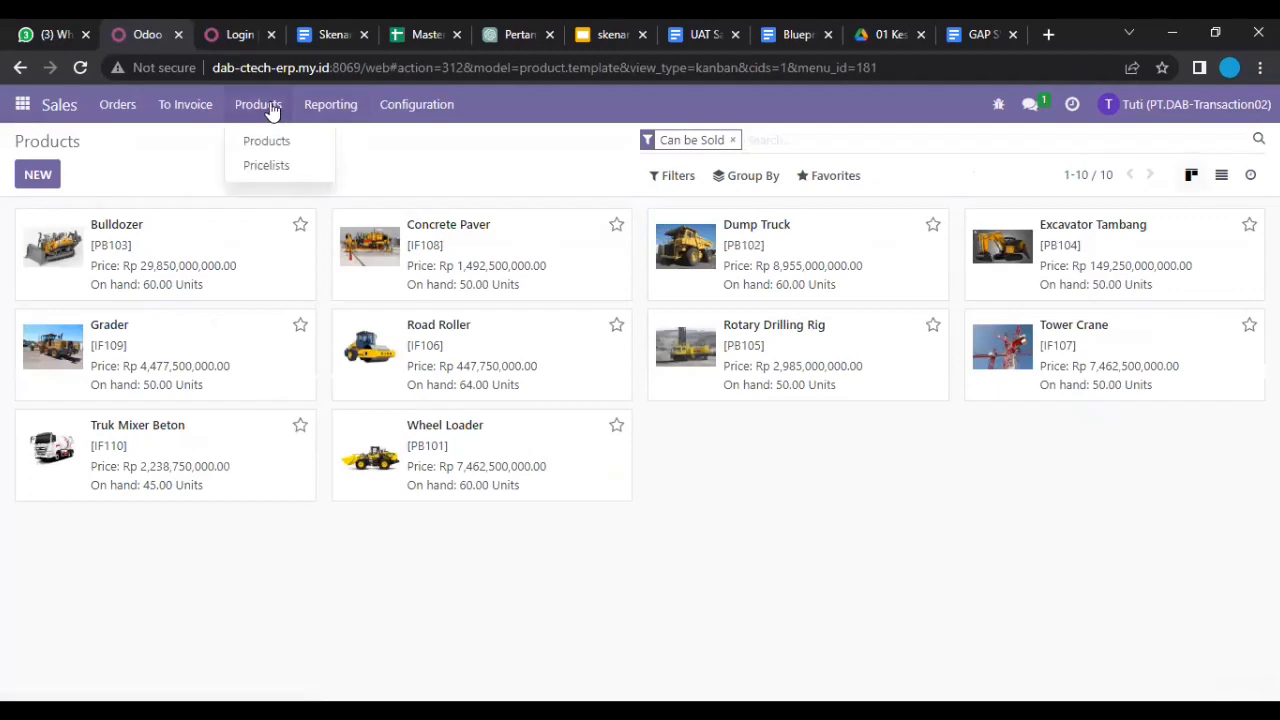
Step: Review the DABMINING pricelist's product price rules, then return to the Pricelists list
left_click(278, 176)
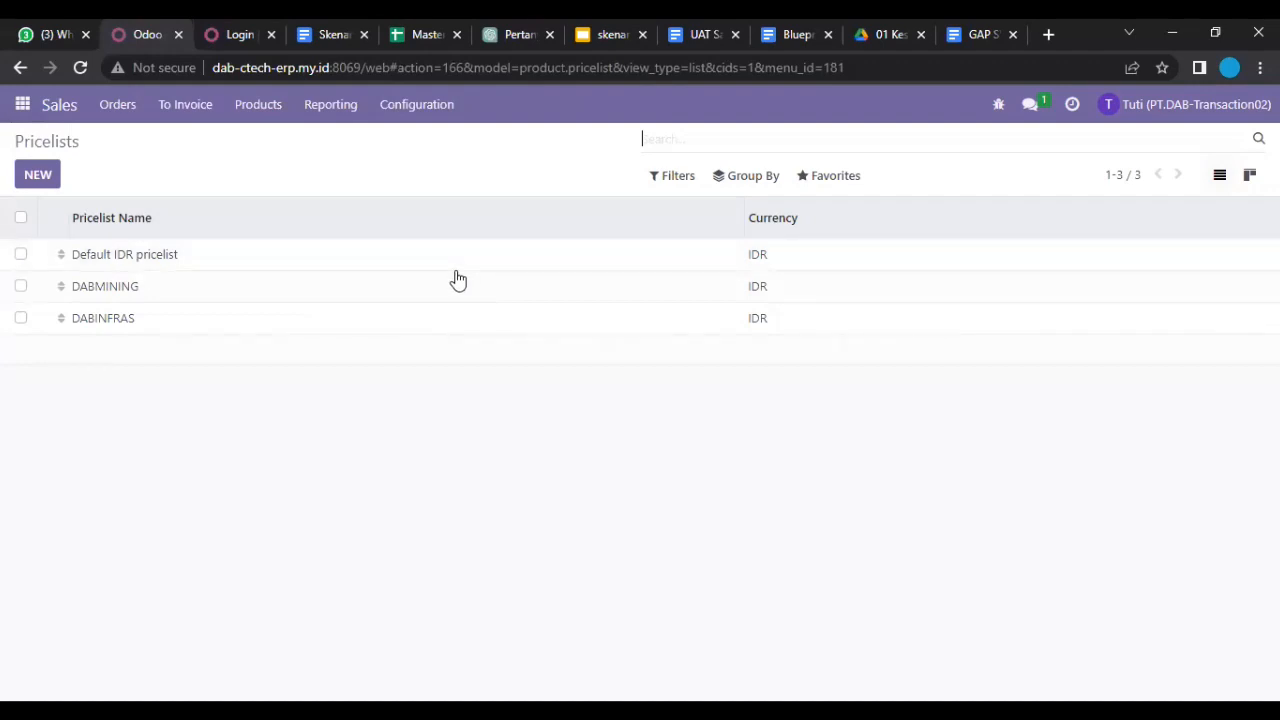
key("alt+Tab")
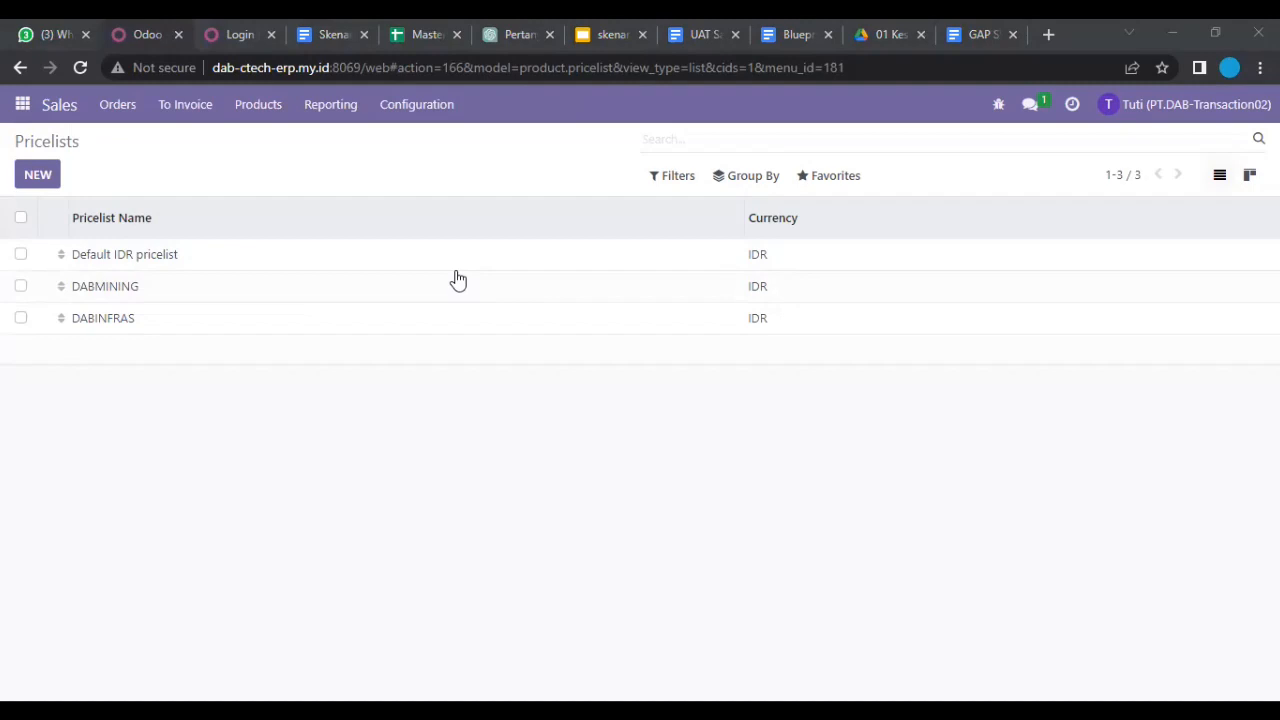
left_click(285, 290)
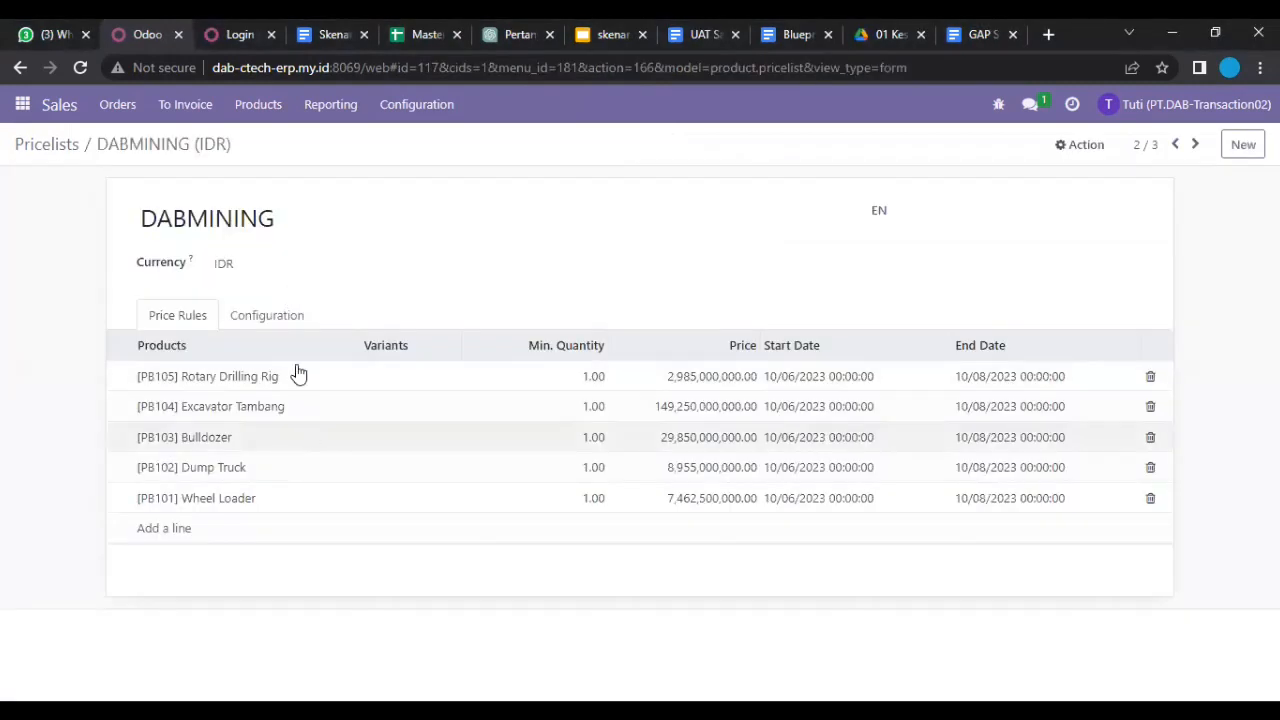
left_click(47, 145)
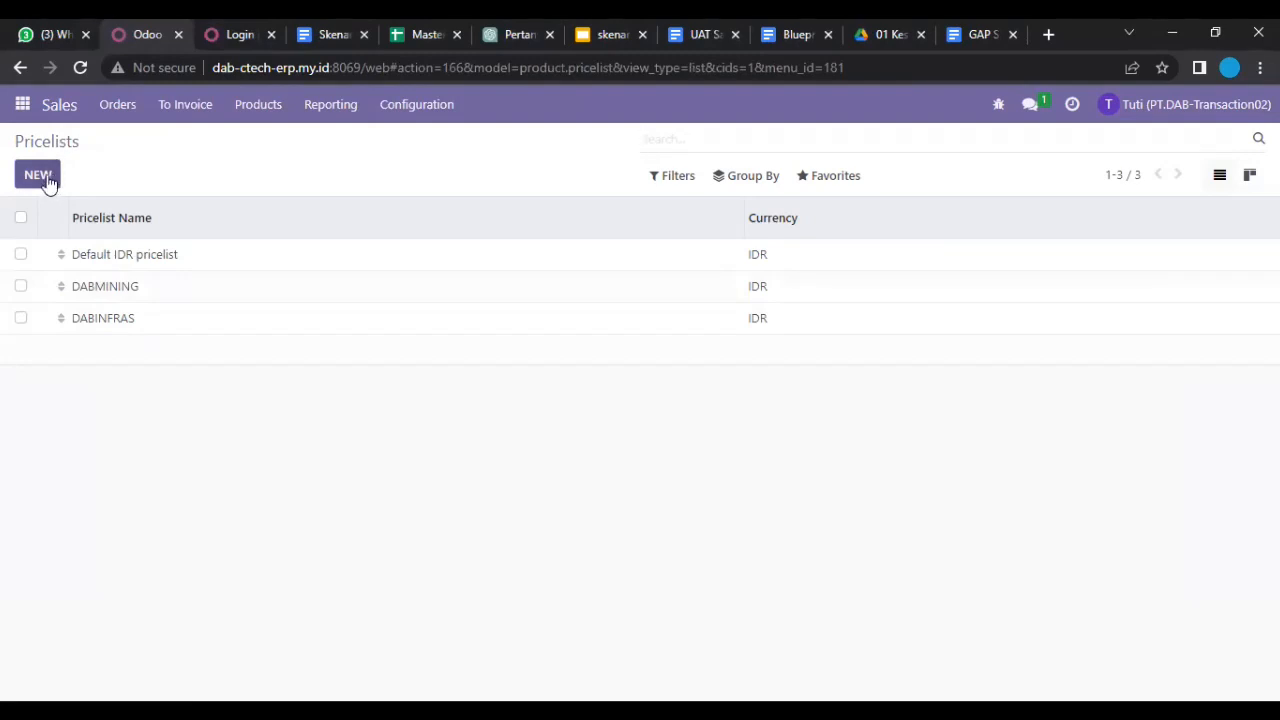
Step: Start a new pricelist but discard it, back on the three IDR pricelists
left_click(40, 176)
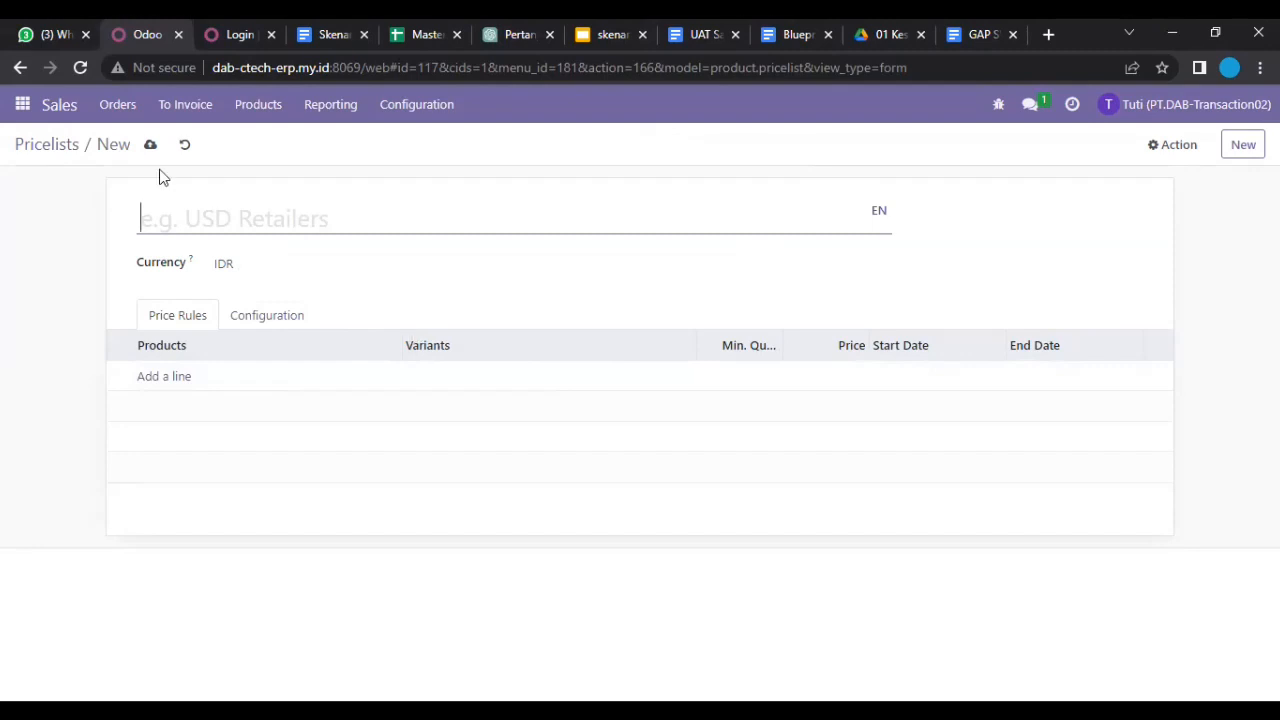
left_click(72, 152)
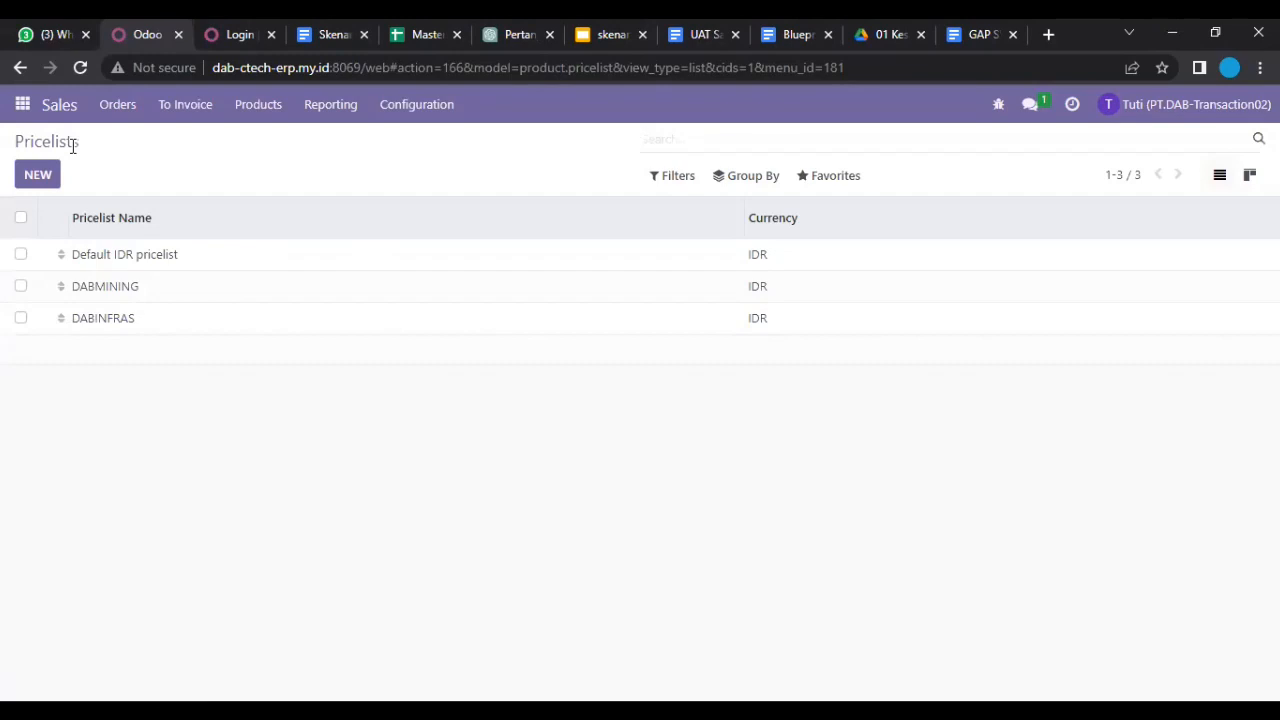
left_click(831, 182)
Step: Reach the pricelist Import records page and cancel the upload file picker without choosing a file
left_click(843, 246)
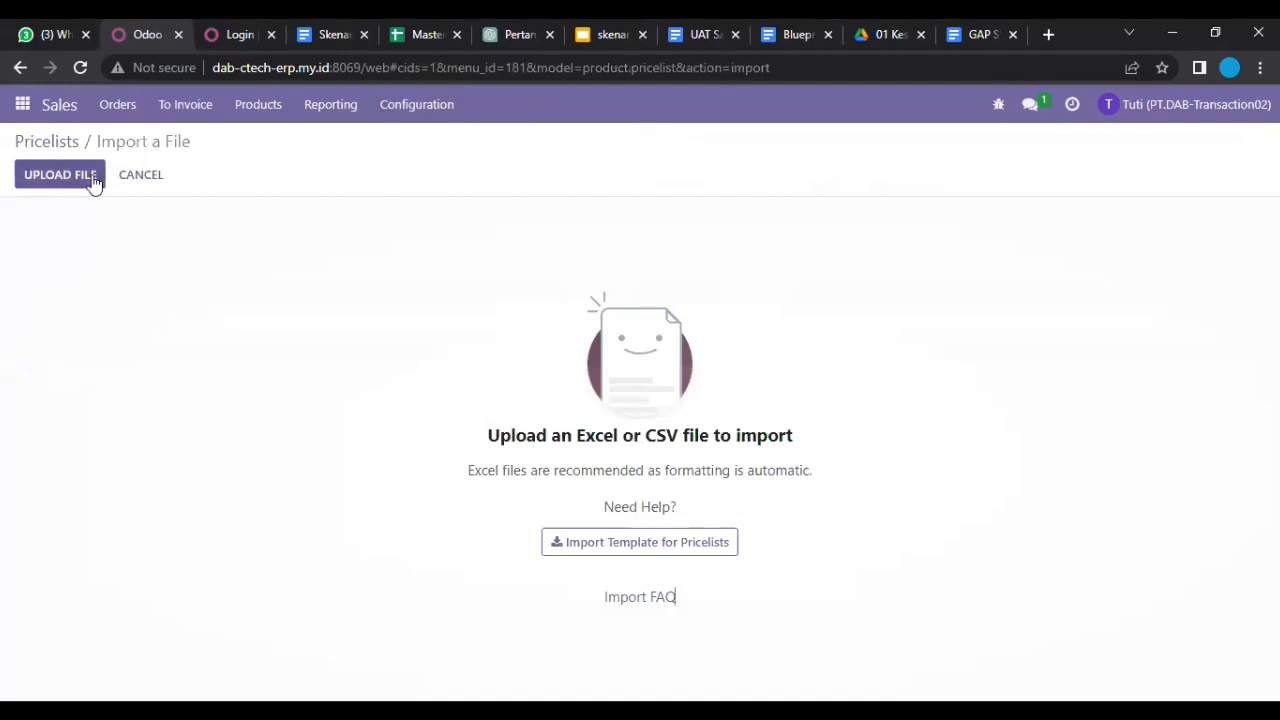
left_click(60, 175)
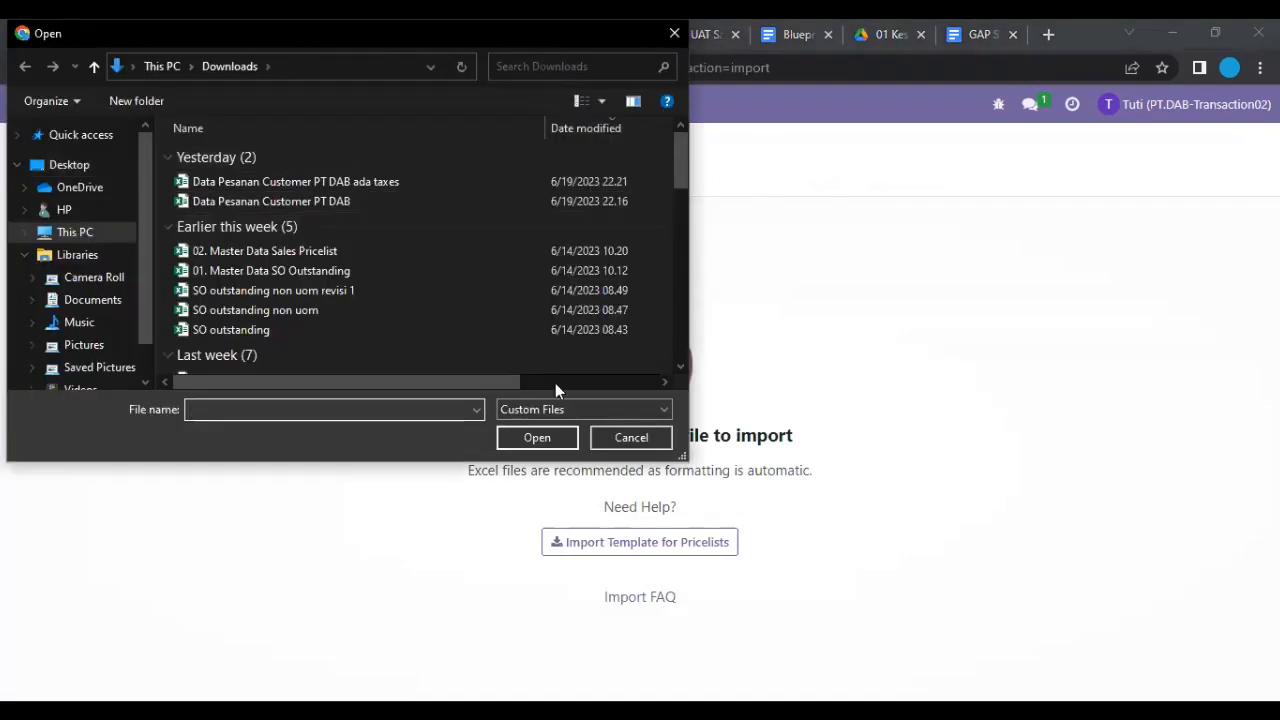
left_click(611, 441)
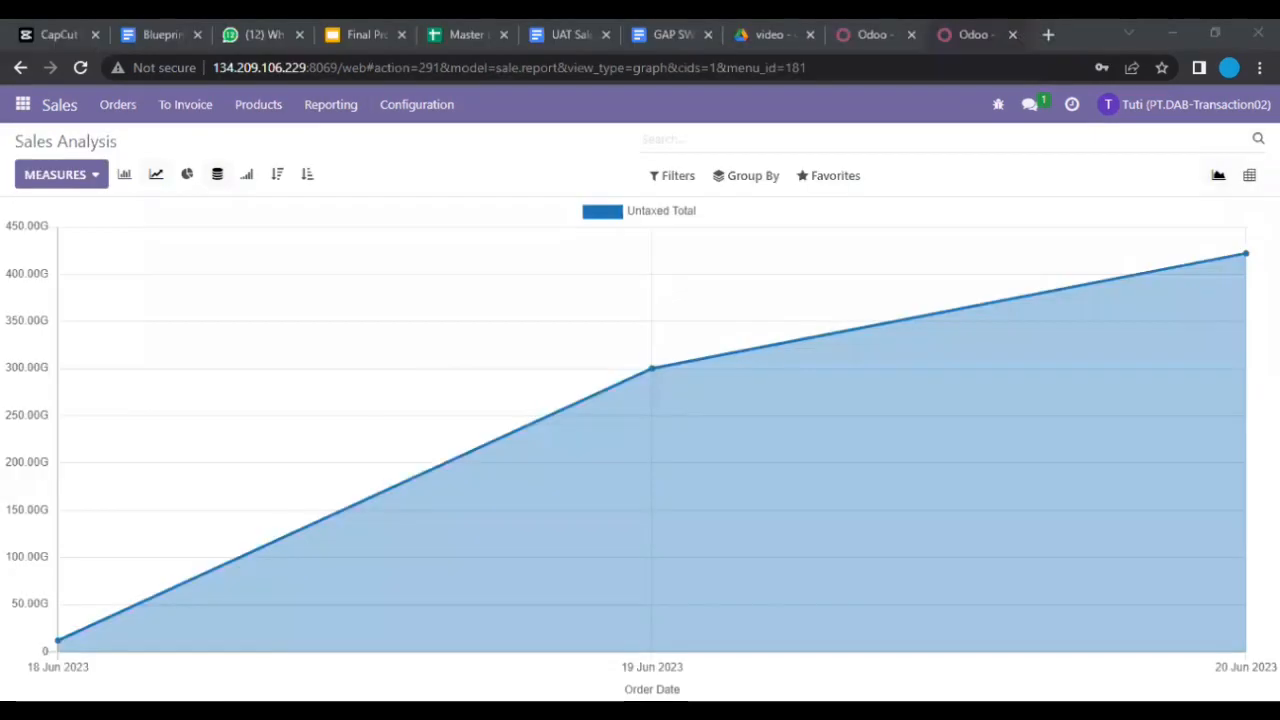
Step: Reload Sales Analysis showing untaxed totals near 420G for 18–20 Jun 2023, checking the Configuration menu
mouse_move(564, 420)
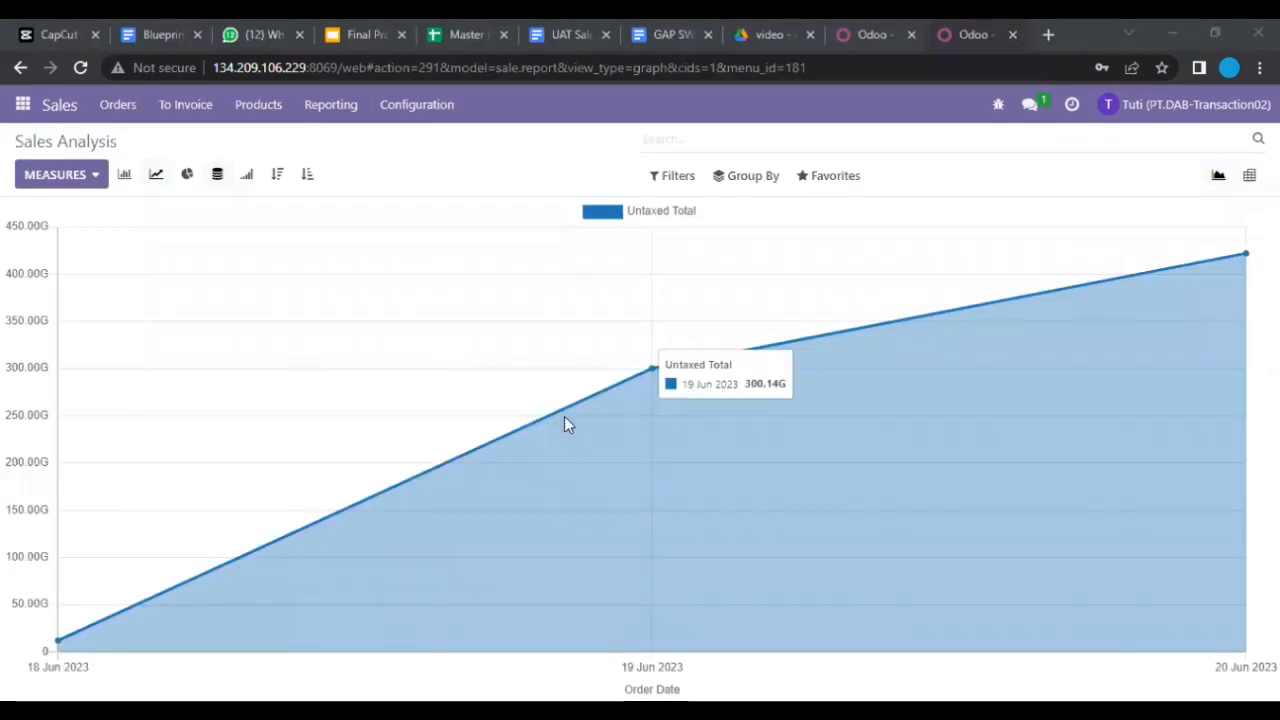
left_click(320, 110)
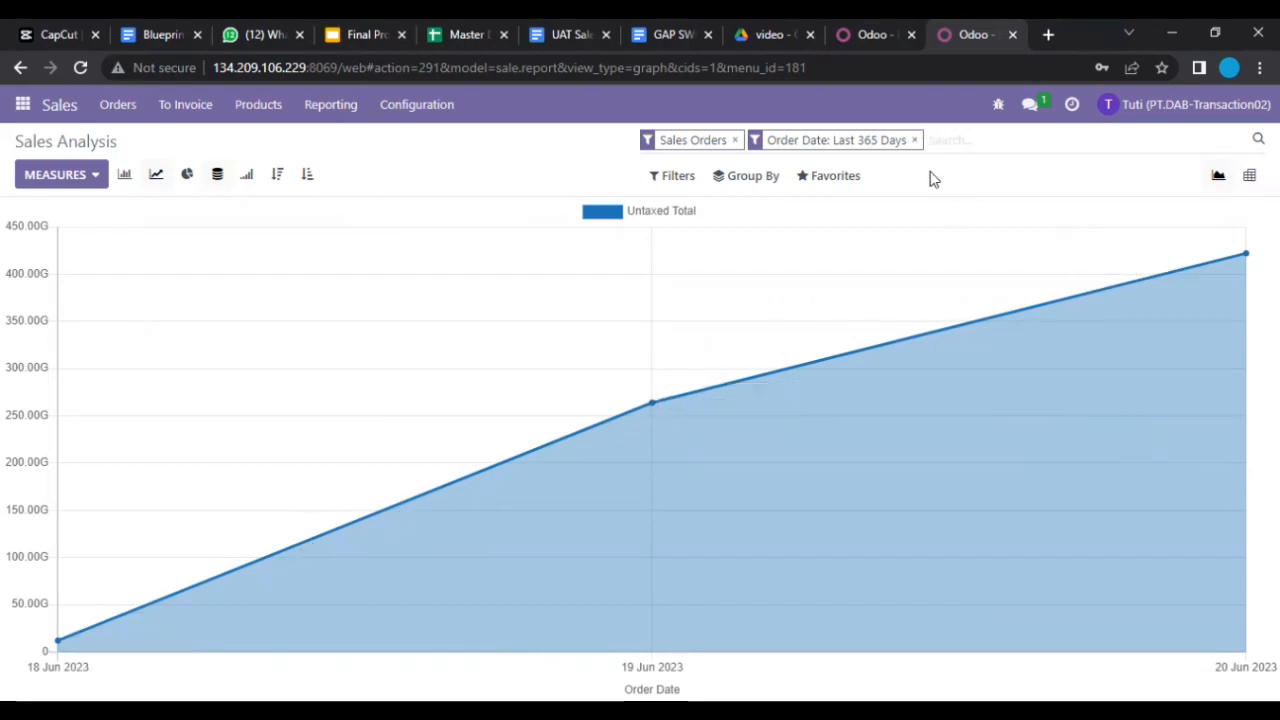
left_click(417, 104)
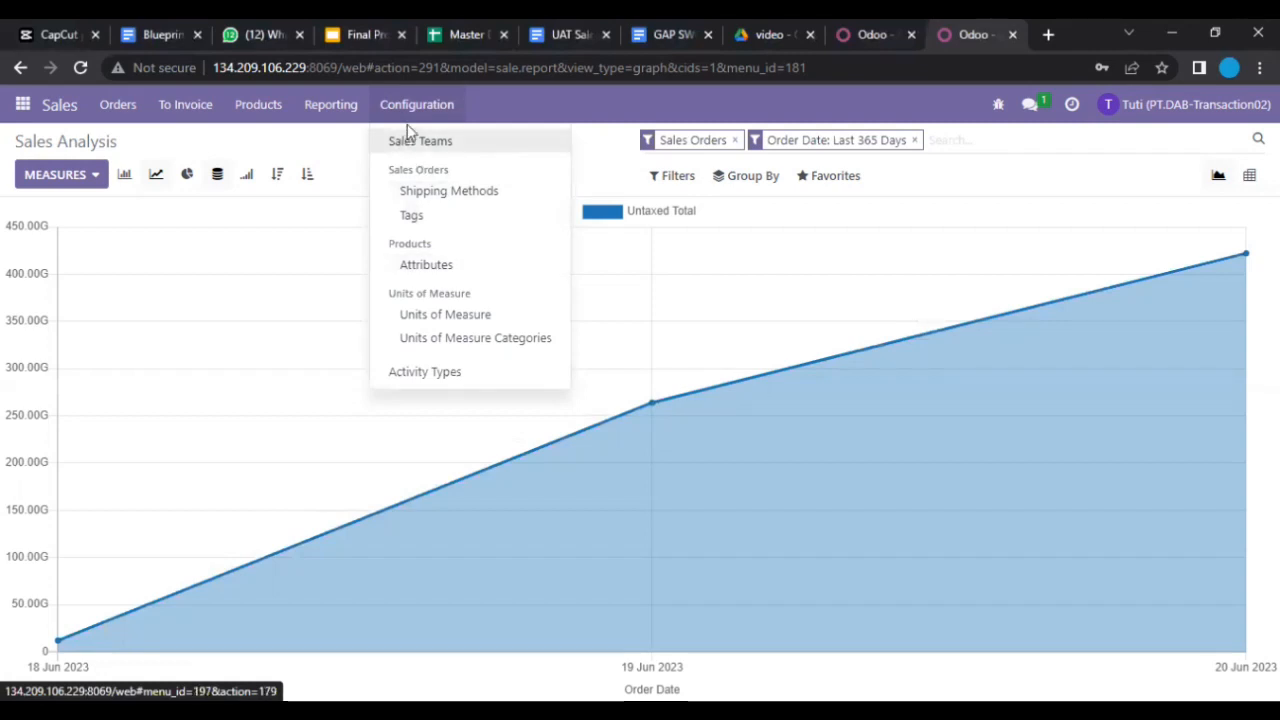
left_click(364, 137)
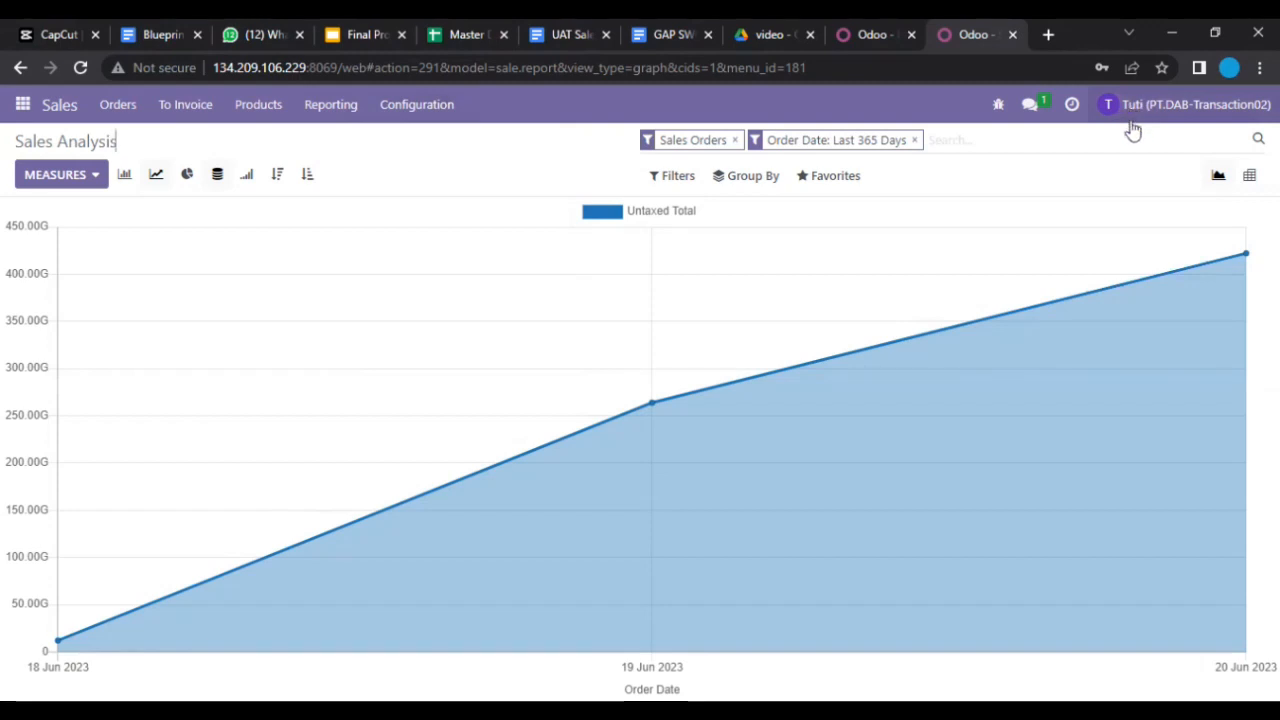
left_click(413, 110)
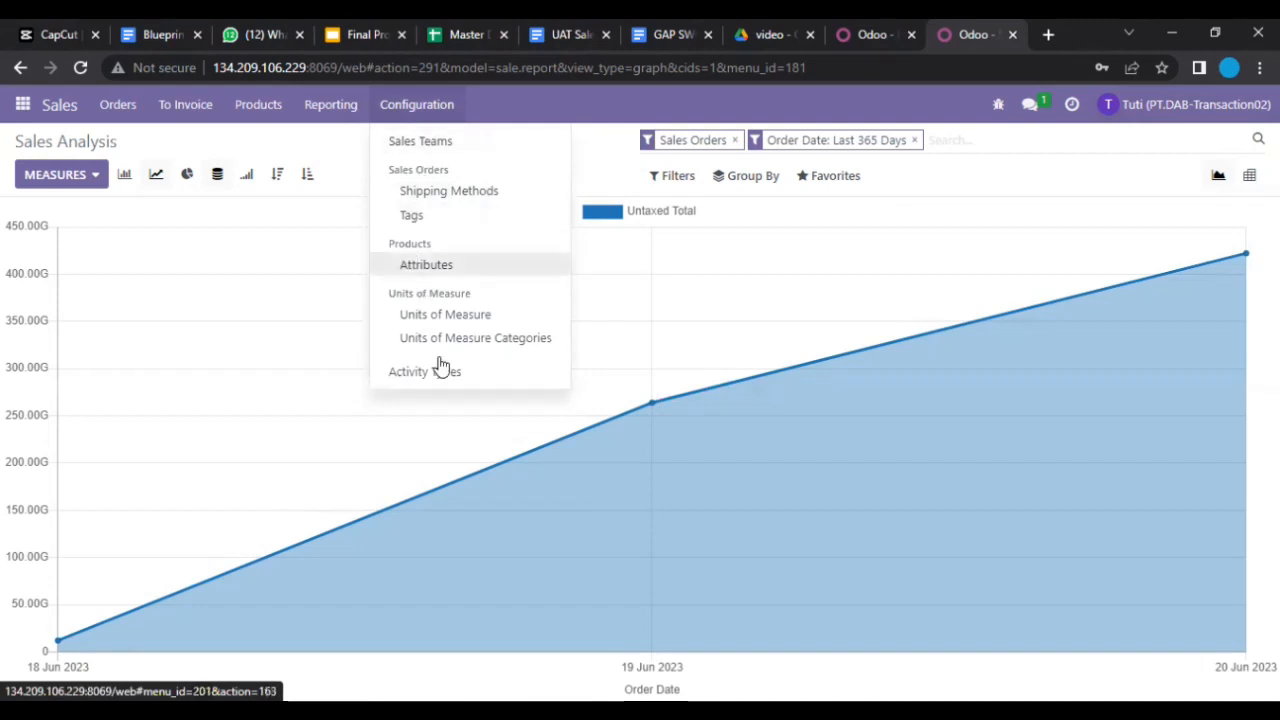
left_click(328, 155)
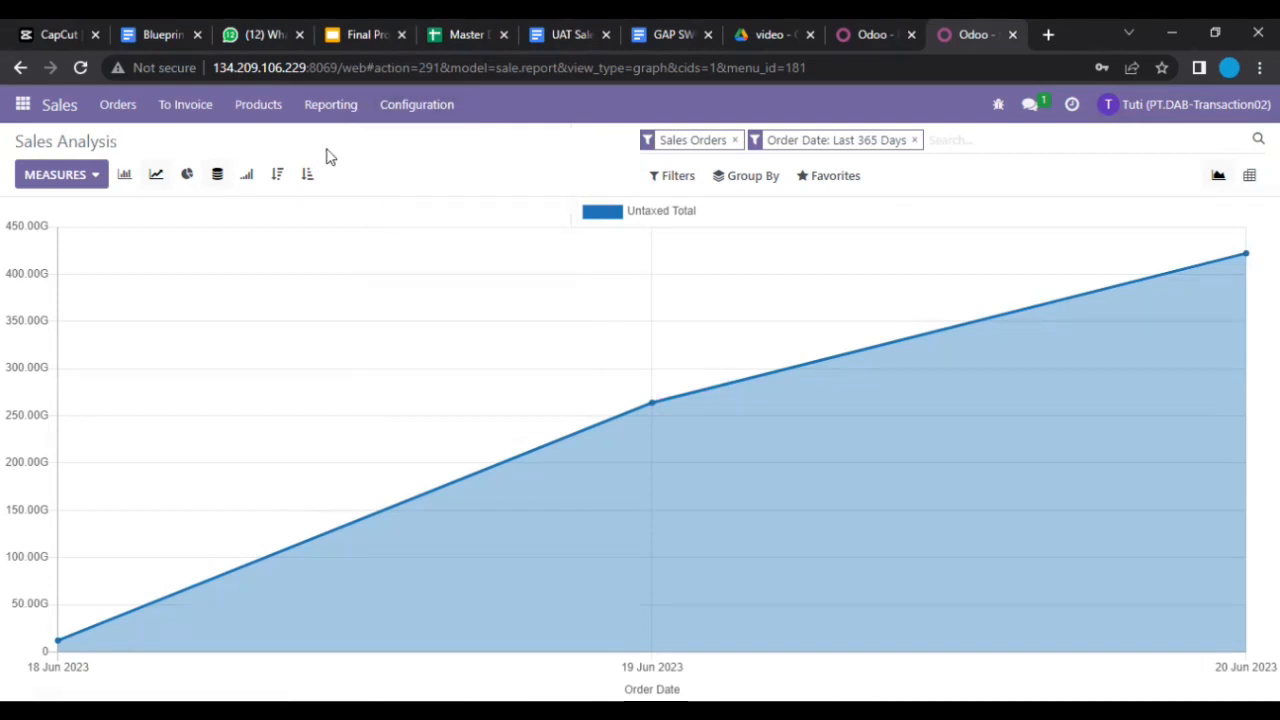
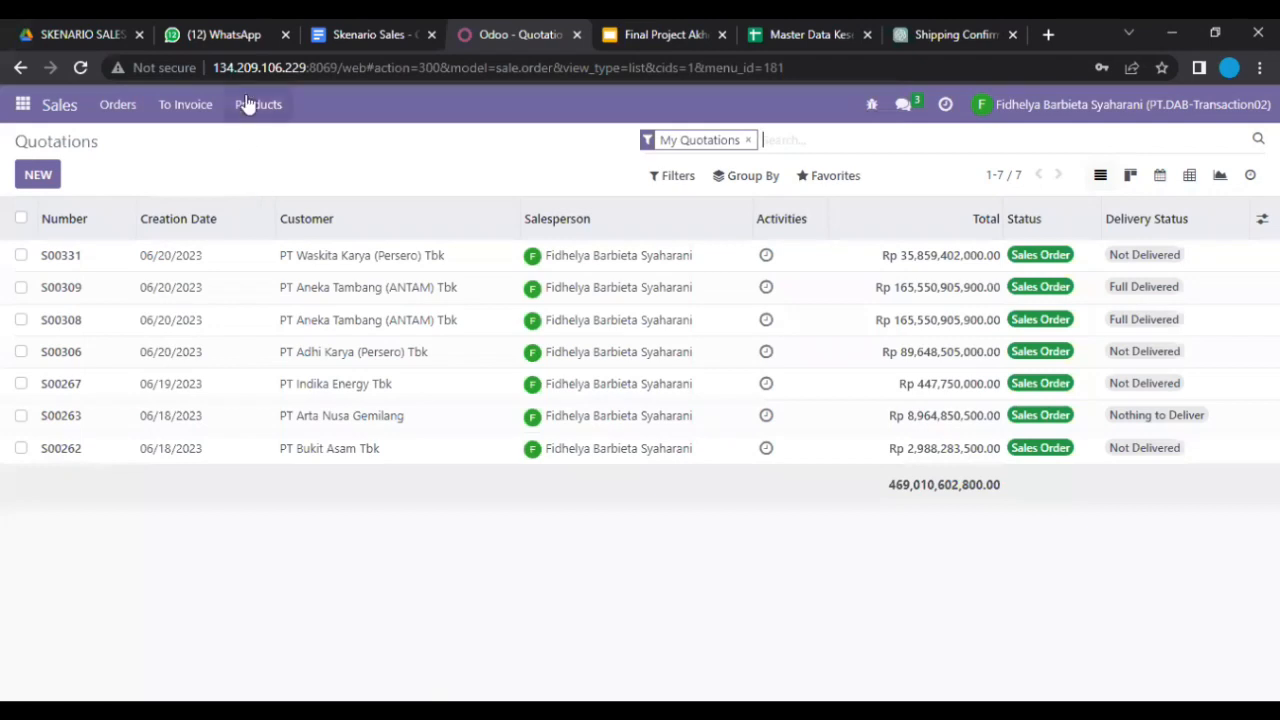
Step: Open the Pricelists list and review the DABINFRAS price rules
left_click(266, 166)
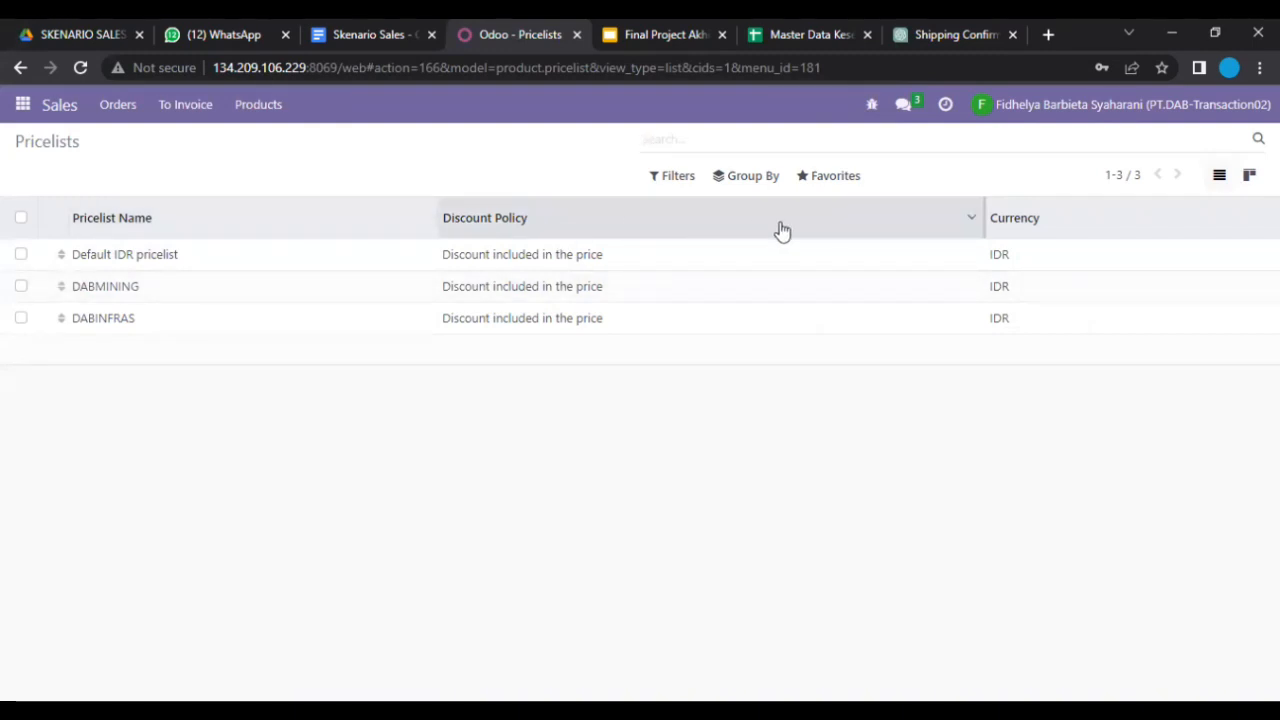
left_click(476, 320)
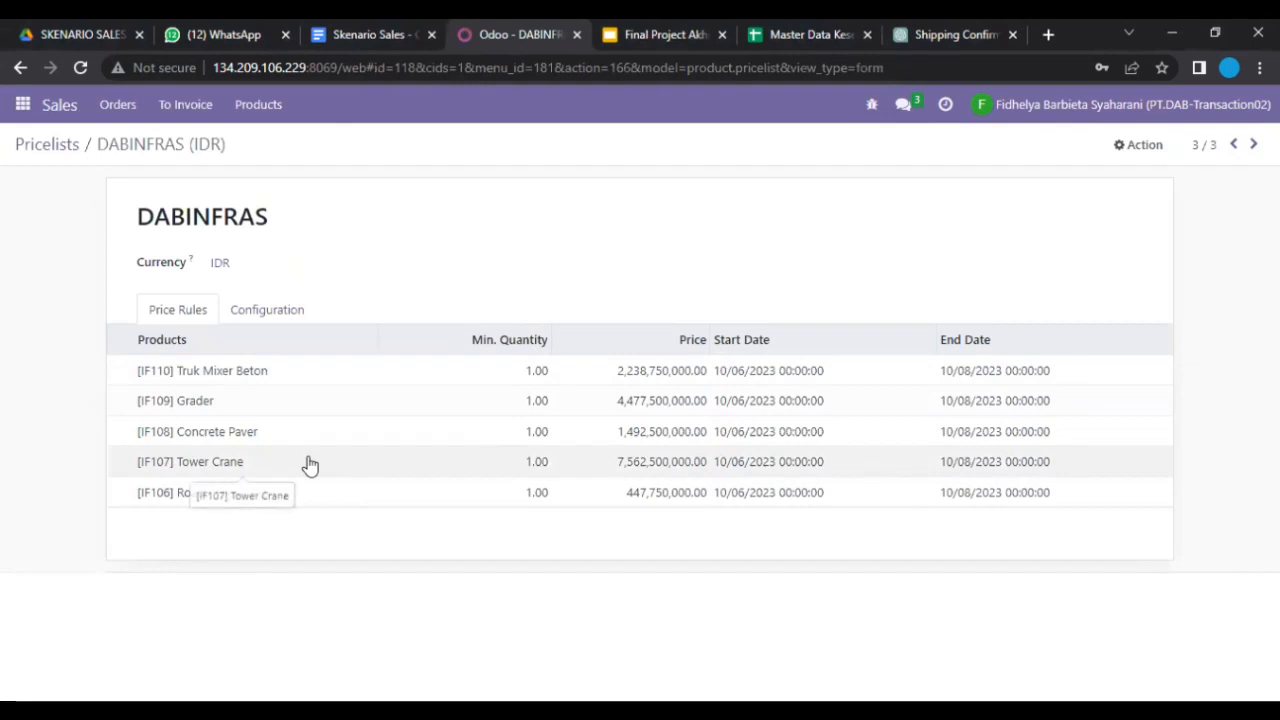
left_click(62, 147)
Step: Review the DABMINING price rules, then return to the quotations list
left_click(157, 285)
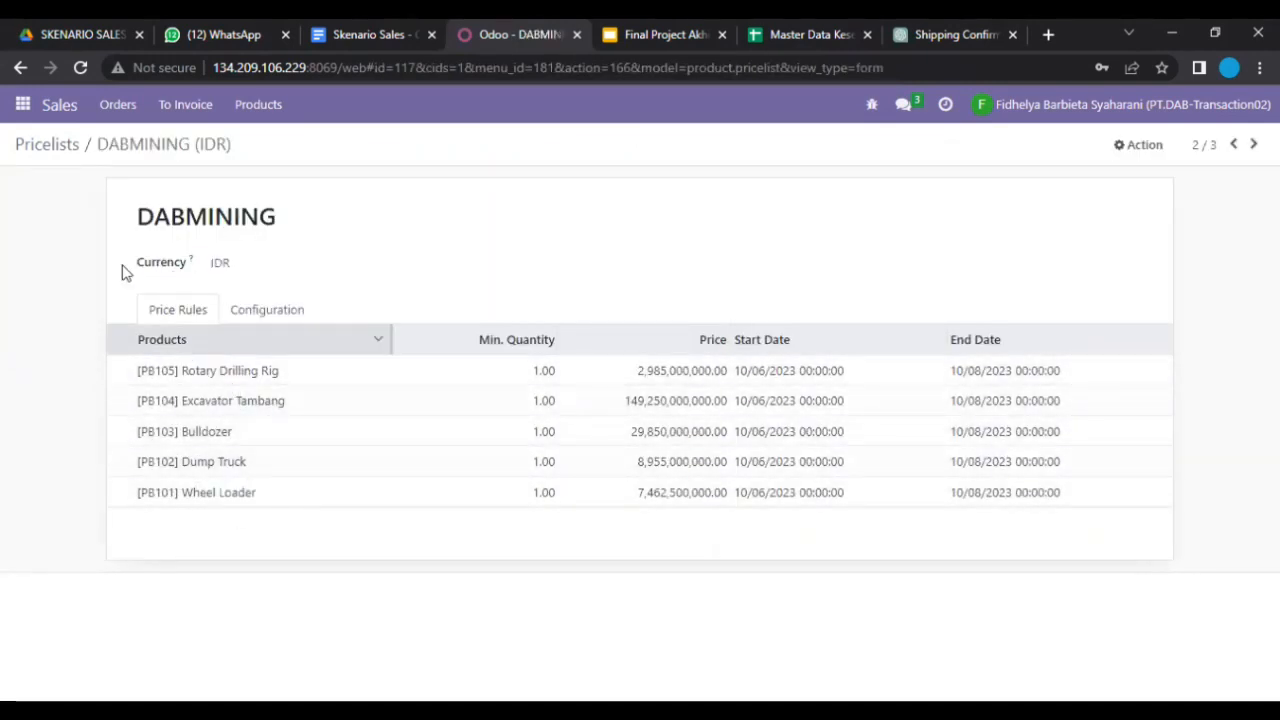
left_click(66, 158)
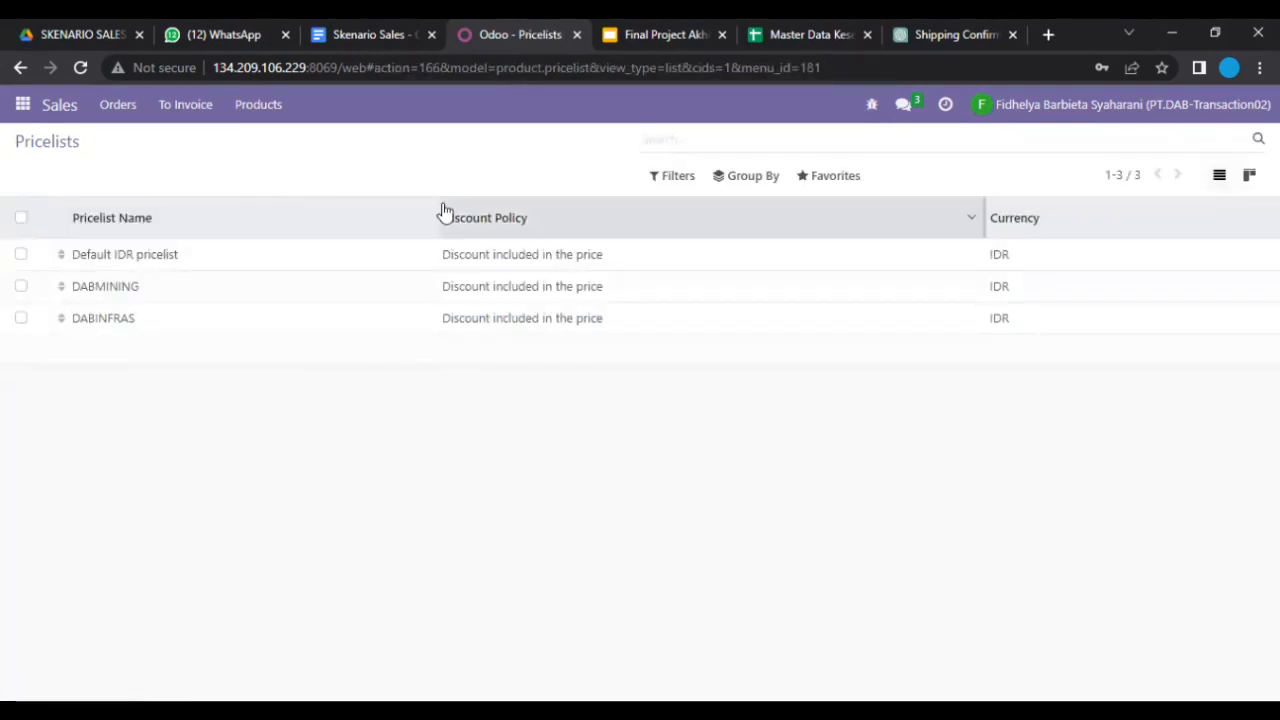
mouse_move(445, 213)
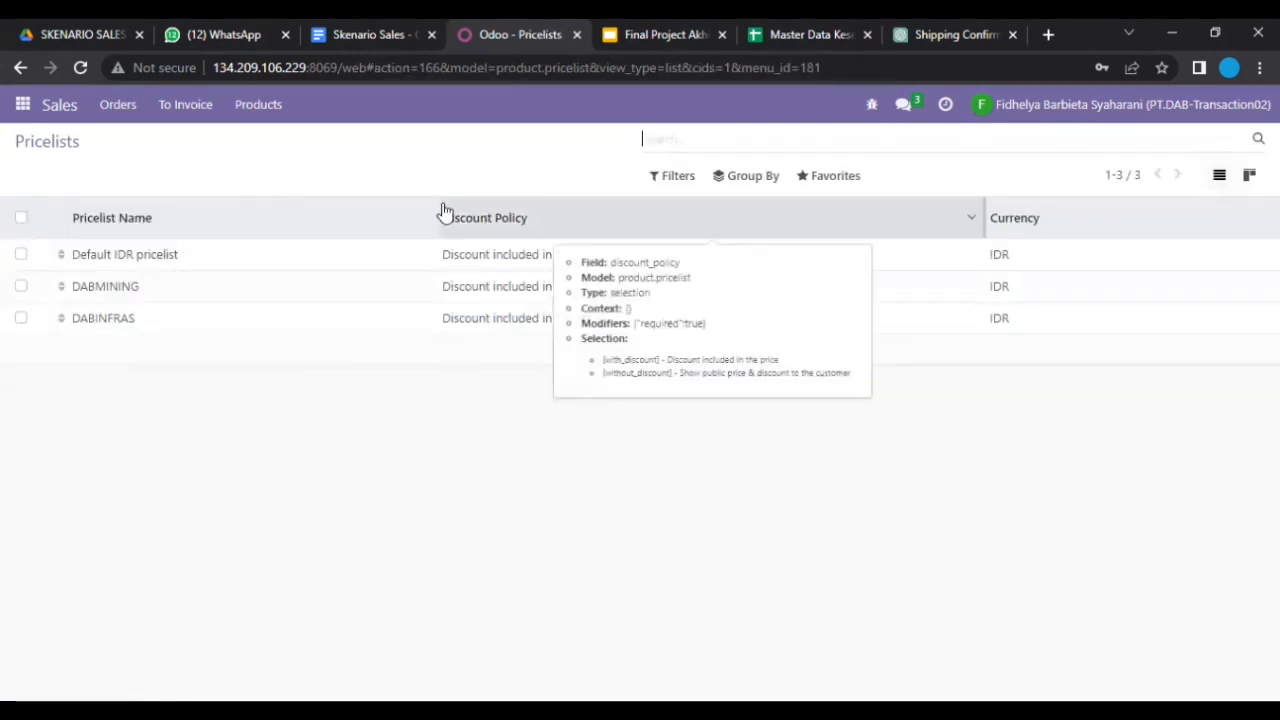
left_click(59, 112)
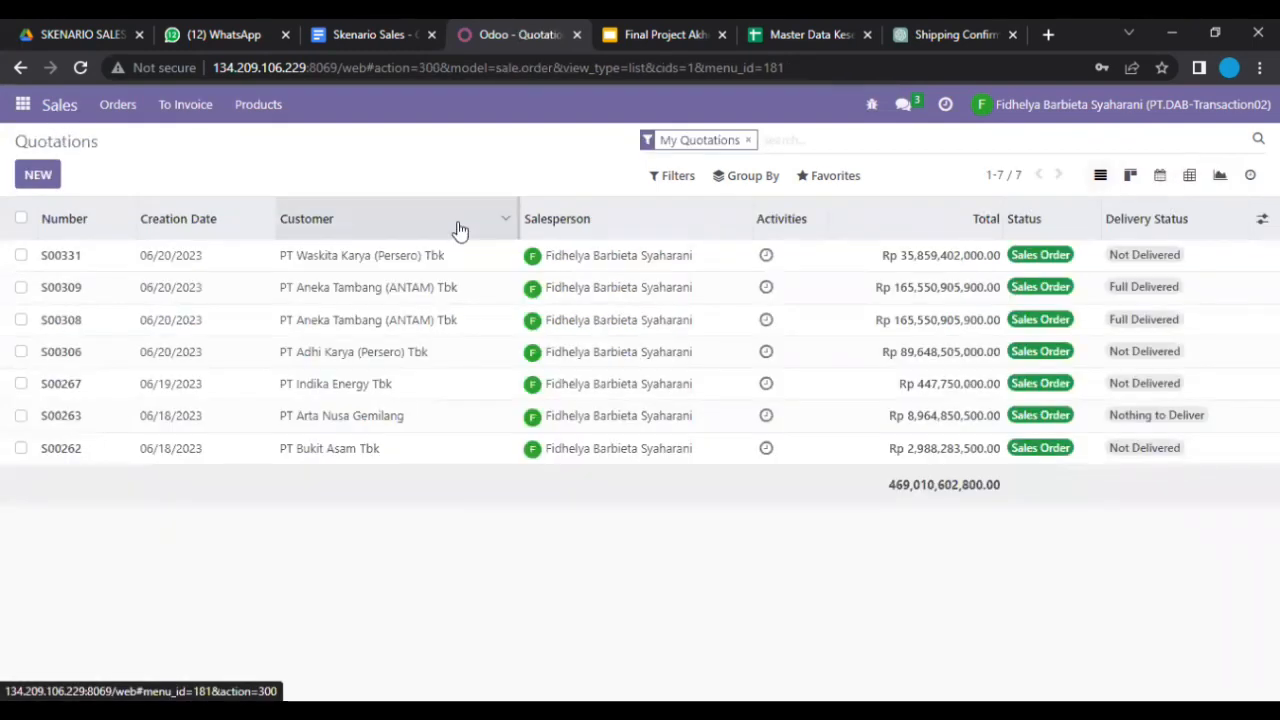
Step: Clear the My Quotations filter and open Favorites > Import records for quotations
left_click(748, 141)
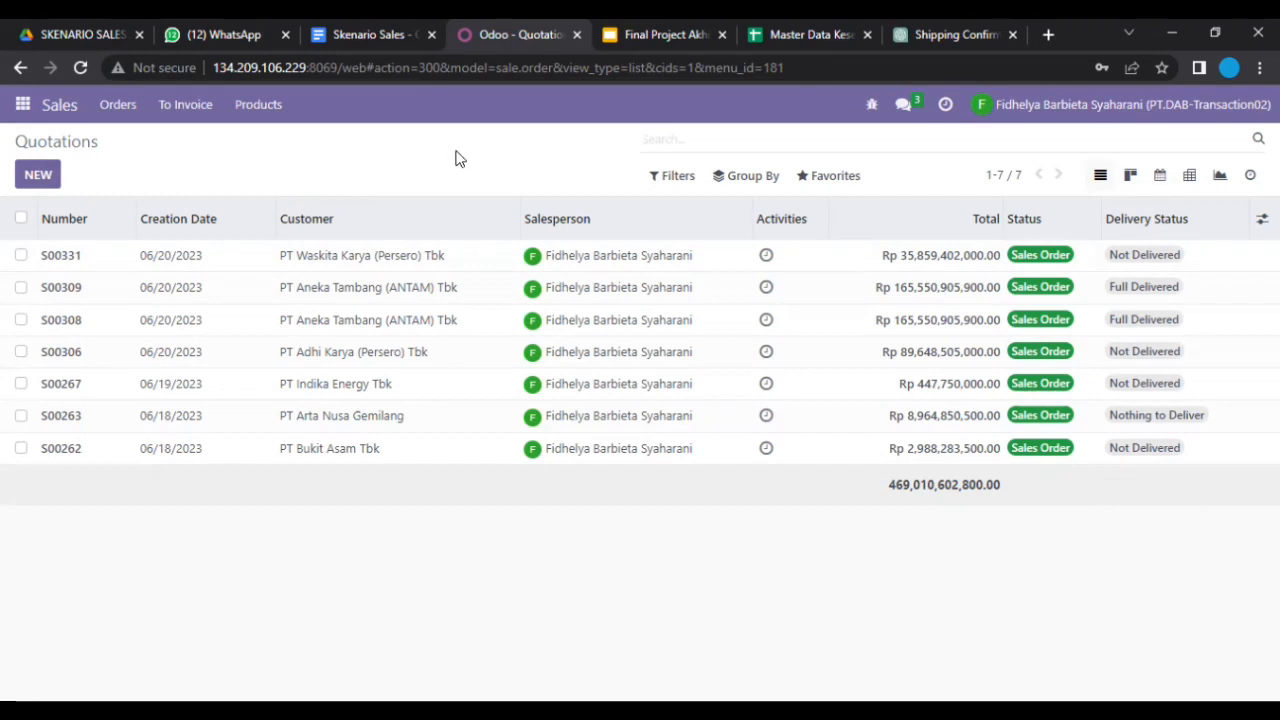
left_click(822, 190)
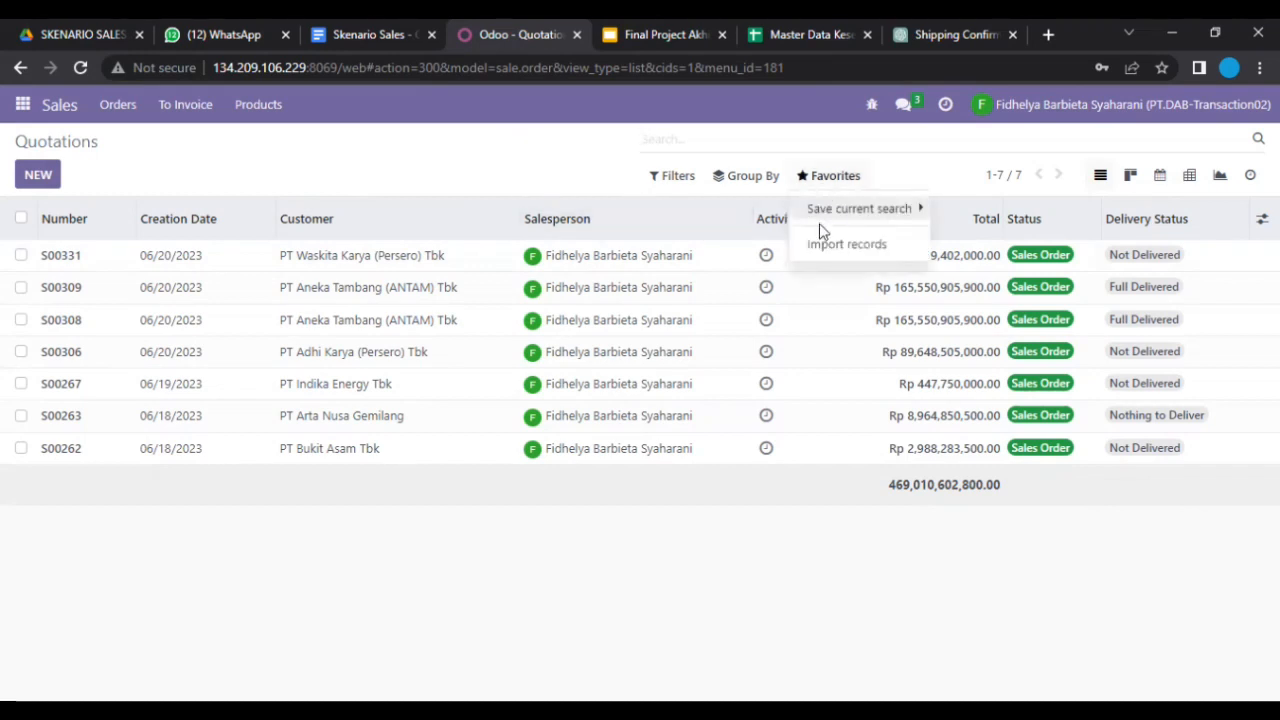
left_click(830, 253)
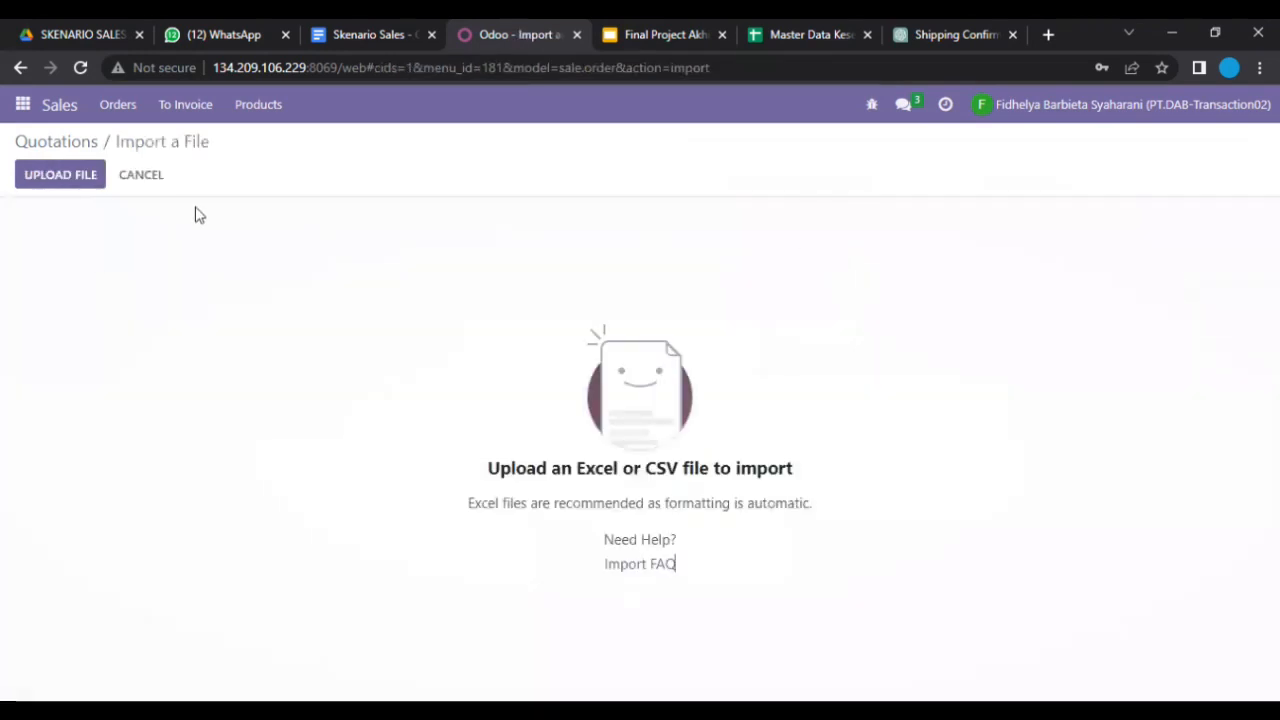
Step: Load Data Pesanan Customer PT DAB.xlsx, test the mapping, and import quotations S00339–S00341
left_click(78, 186)
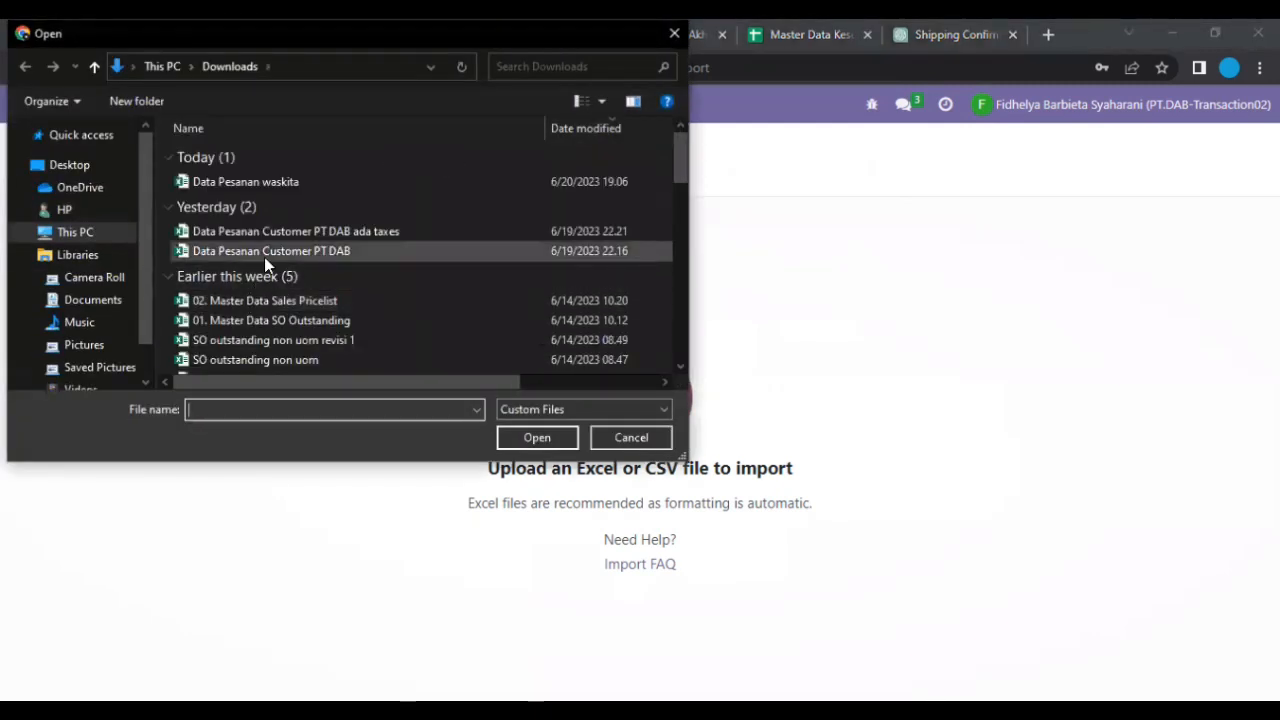
left_click(264, 257)
left_click(517, 436)
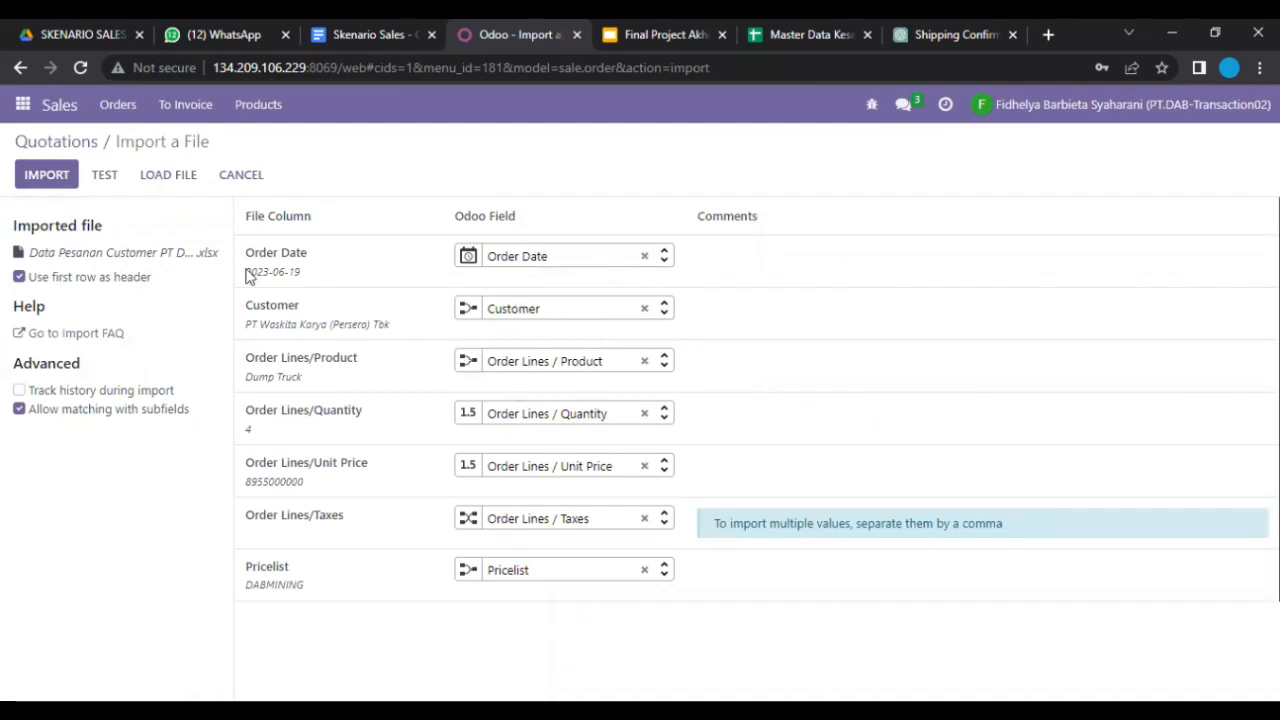
left_click(111, 184)
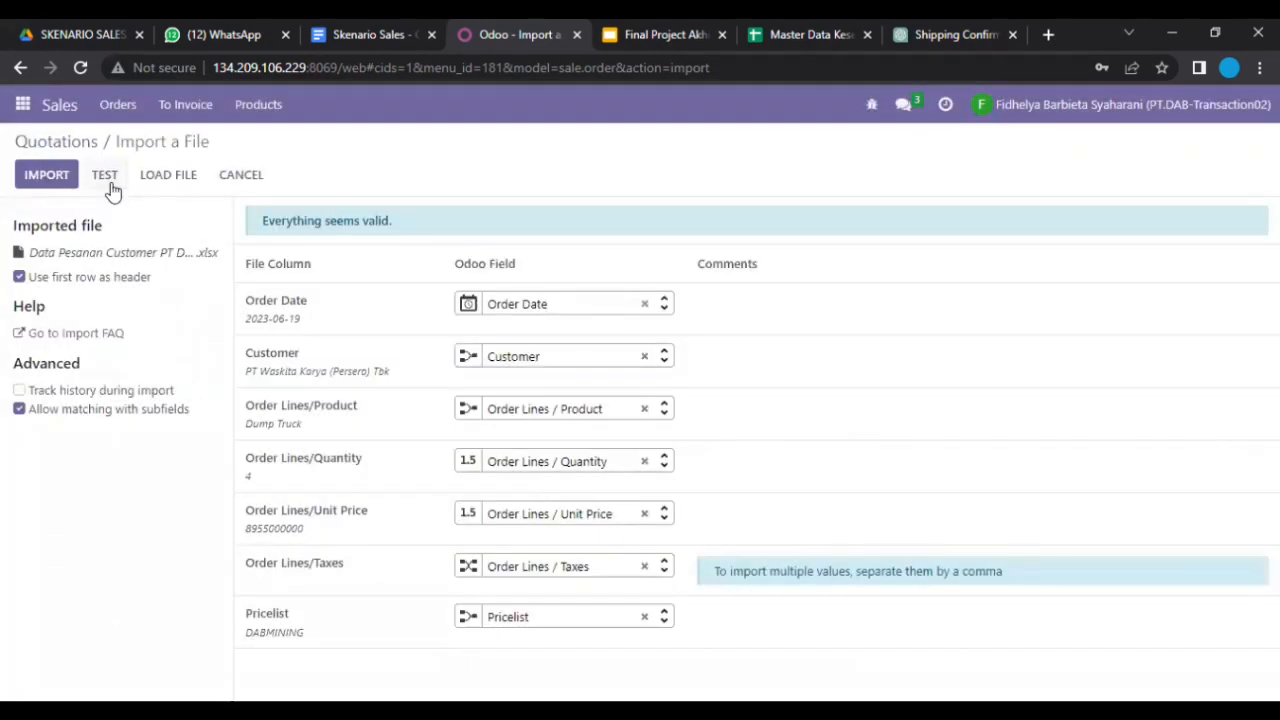
left_click(46, 175)
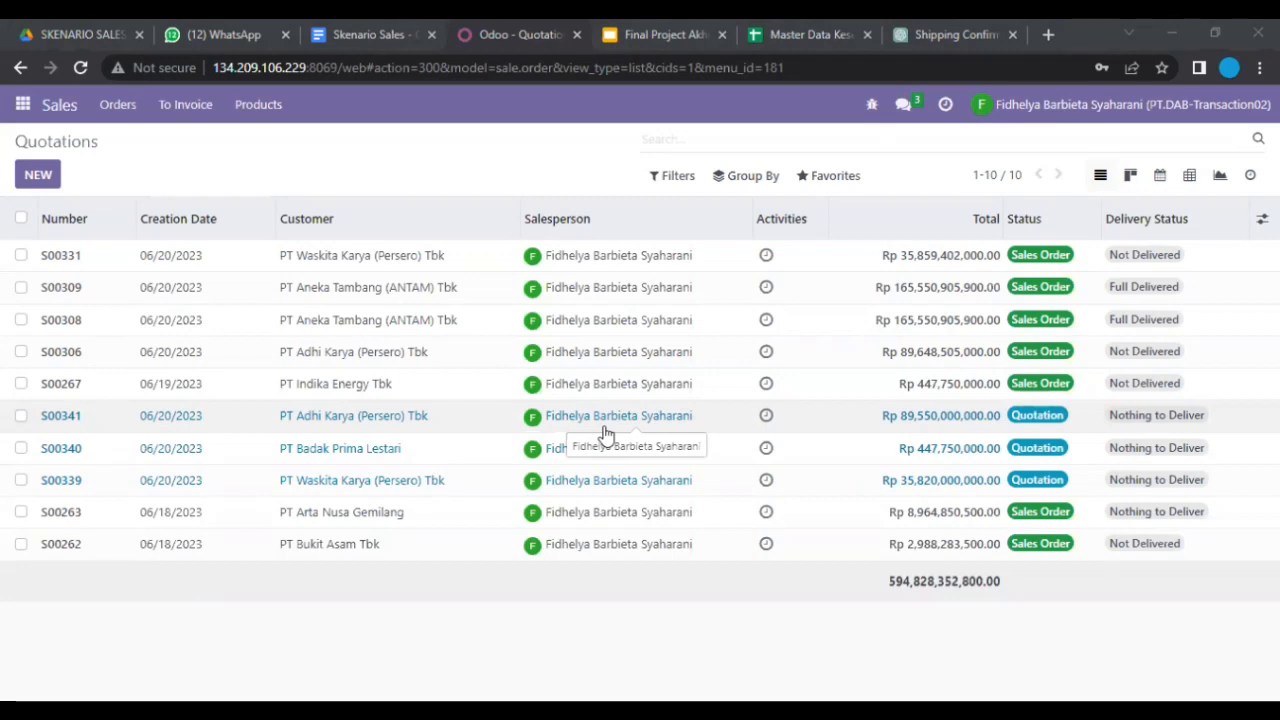
Step: In the Discuss Sales channel, draft 'Manager sales, tolong untuk mengkonfirmasi pesanan dengan nomor S0033'
left_click(904, 118)
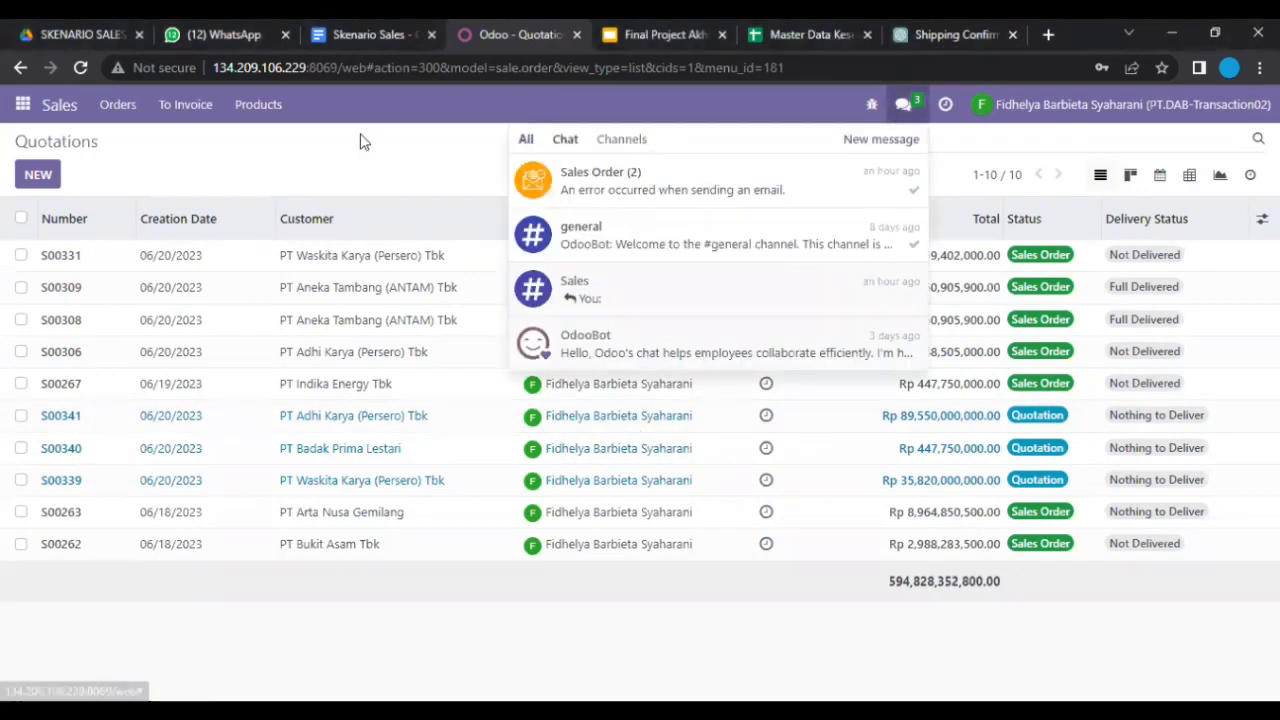
left_click(22, 104)
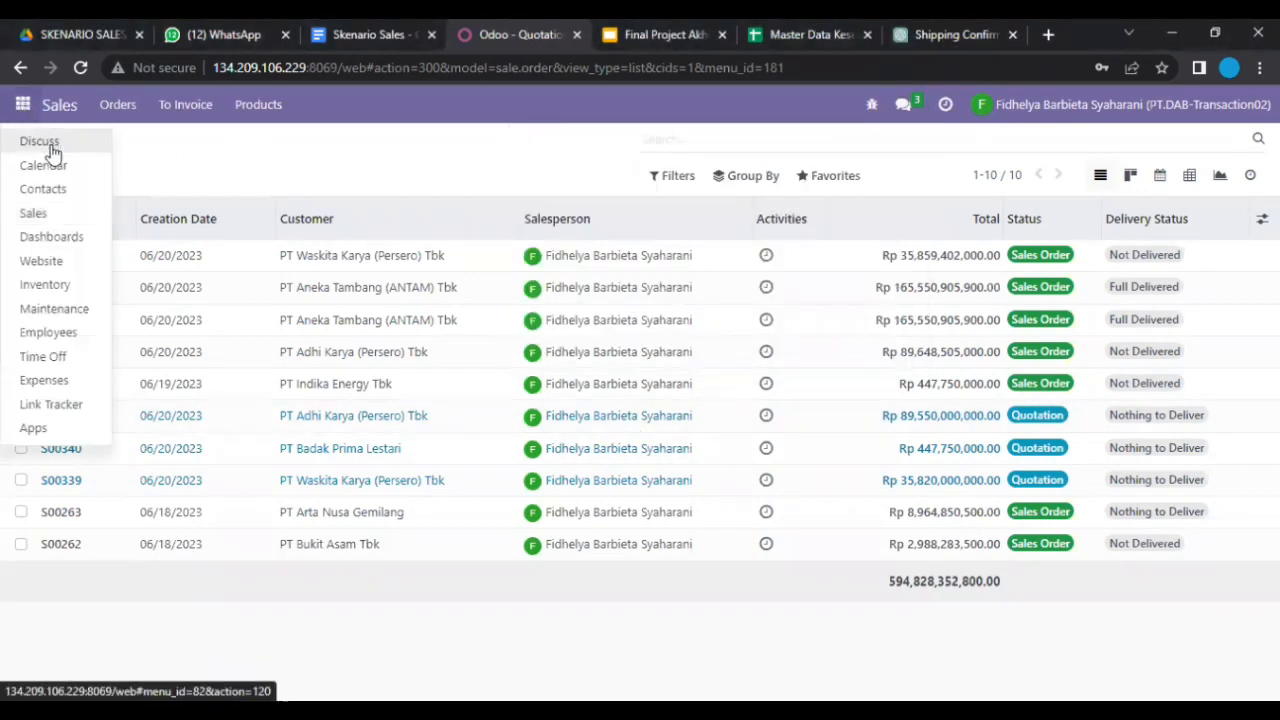
left_click(44, 141)
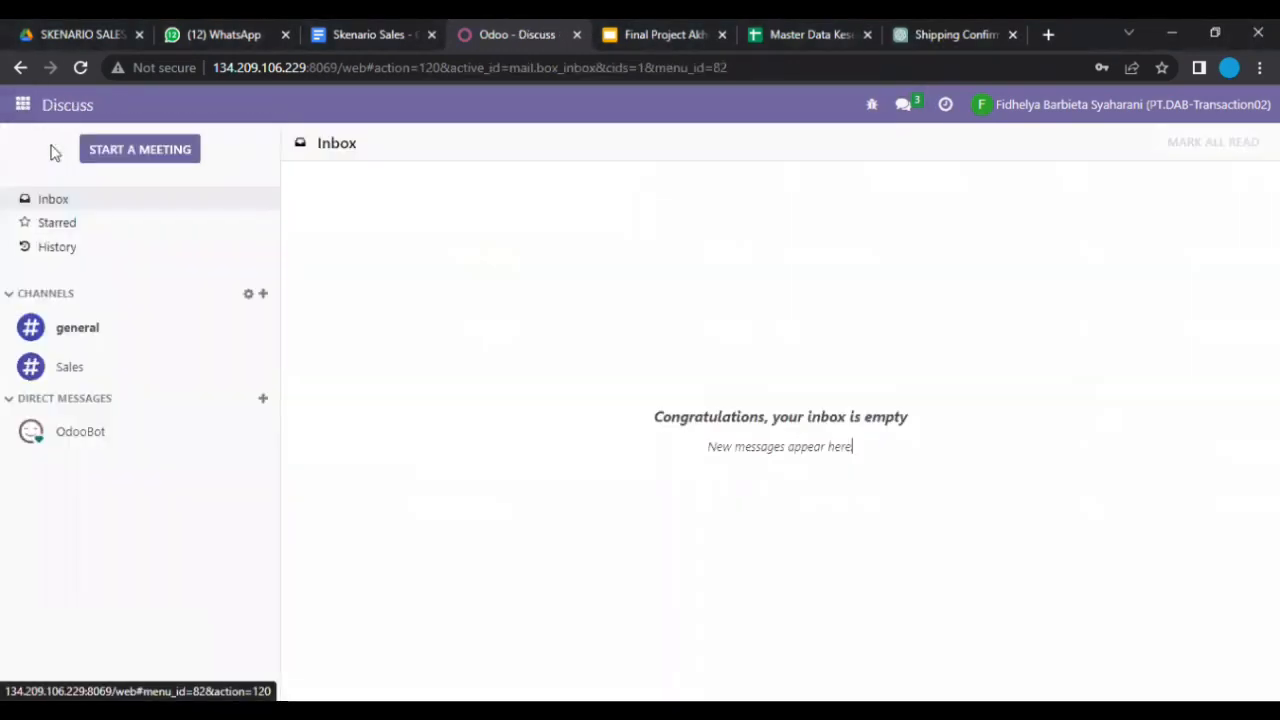
left_click(88, 370)
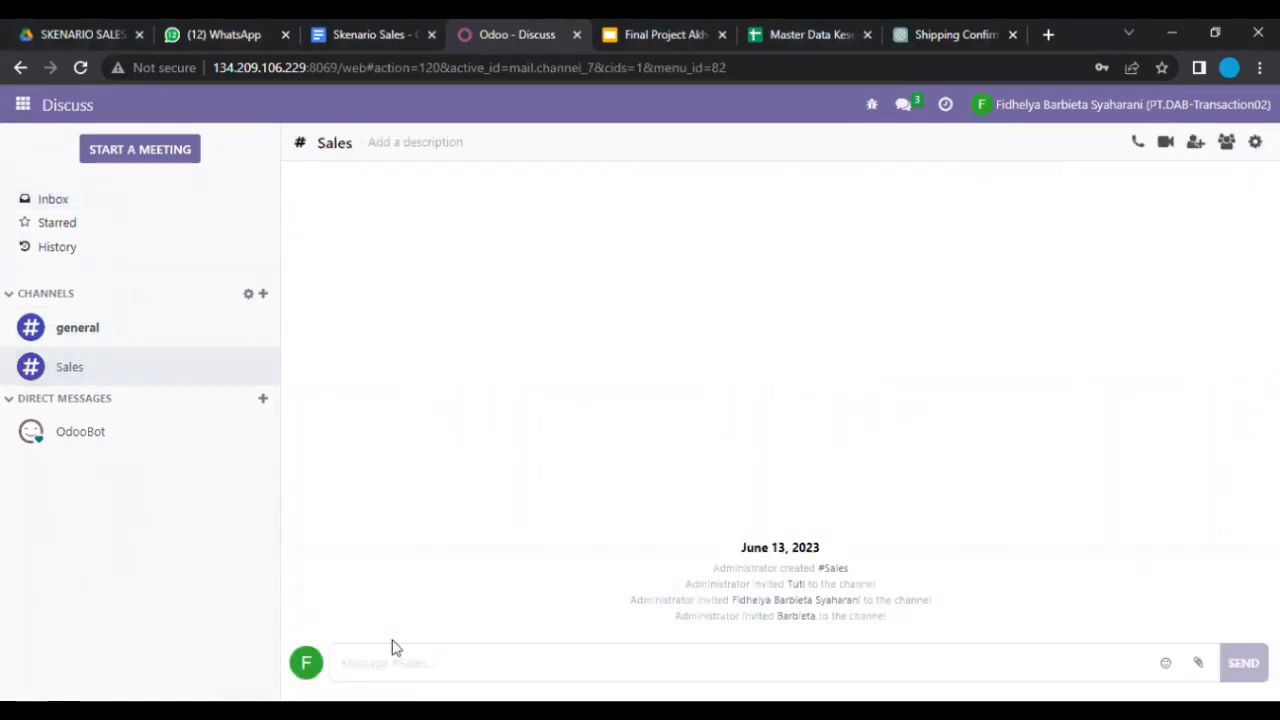
type("Tolon")
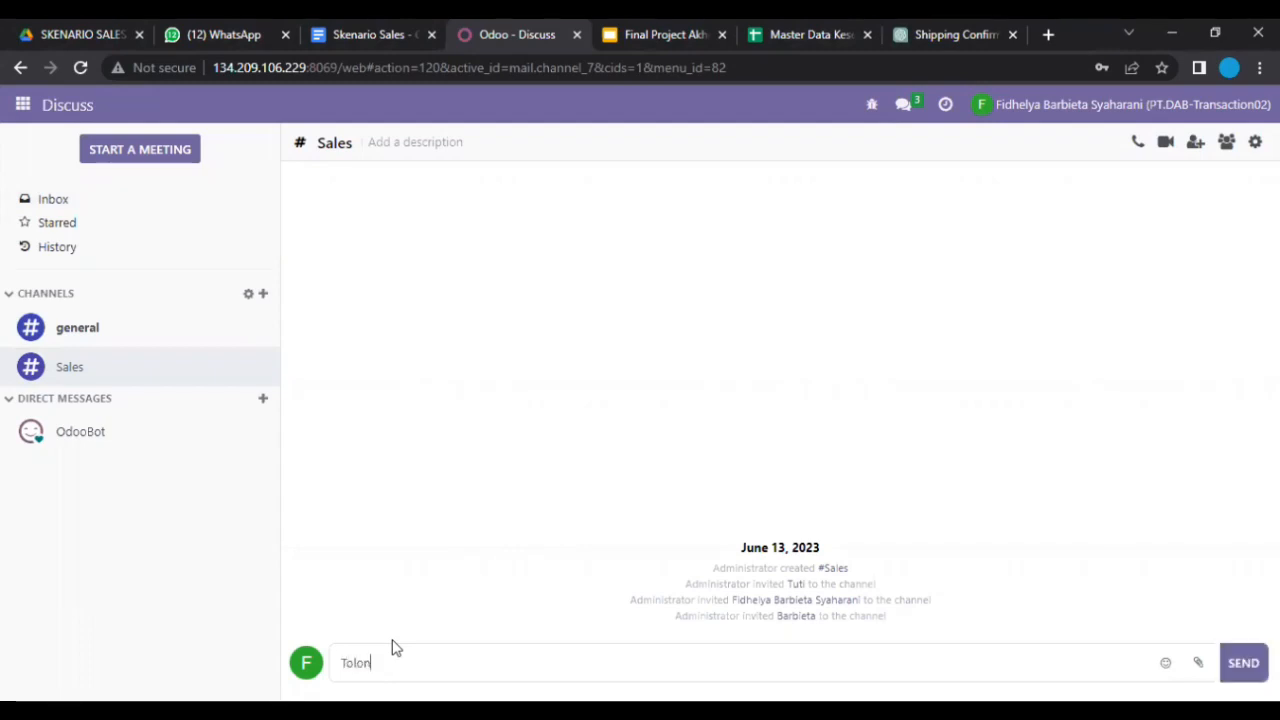
key("BackSpace")
key("BackSpace")
key("BackSpace")
key("BackSpace")
key("BackSpace")
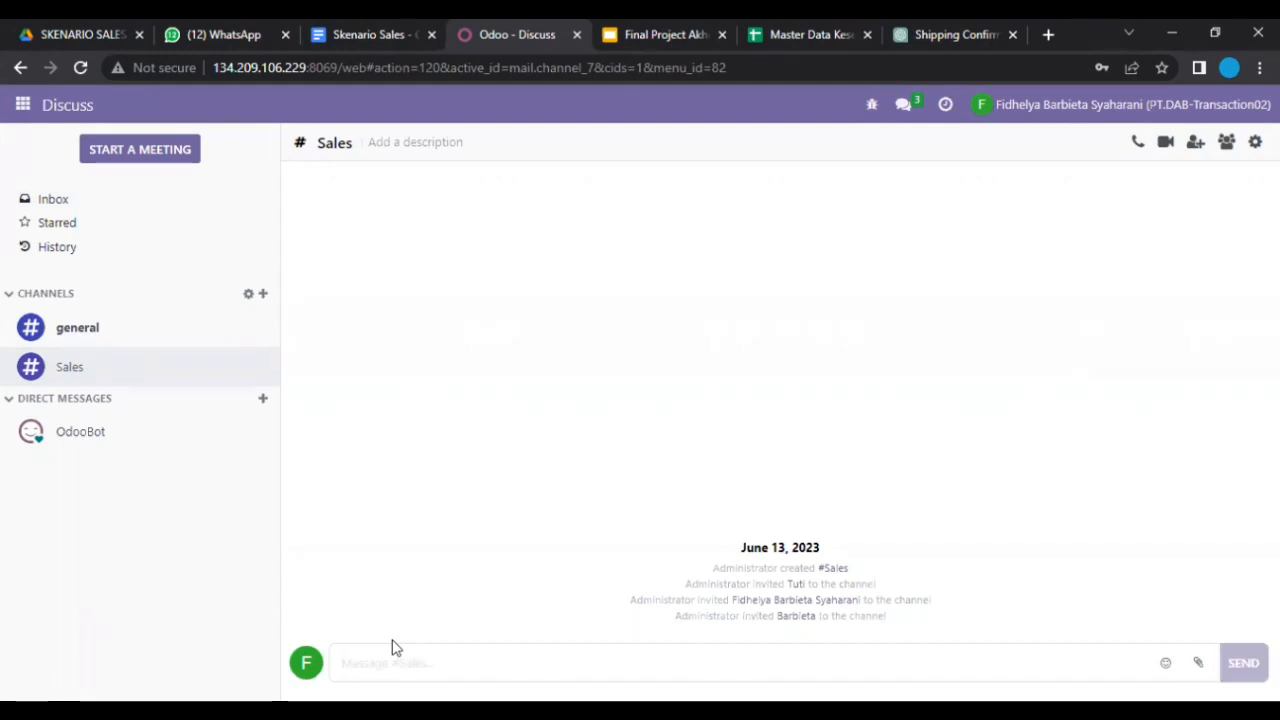
type("Manag")
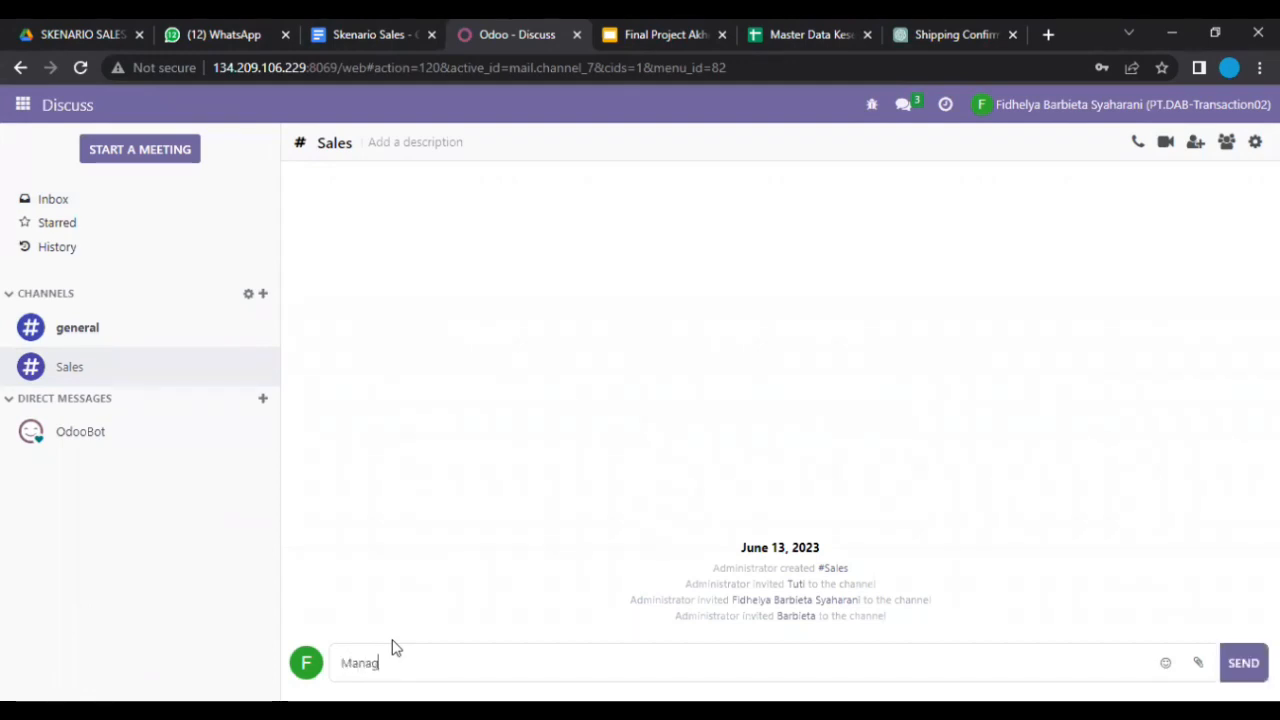
type("er sales, tolong untuk ")
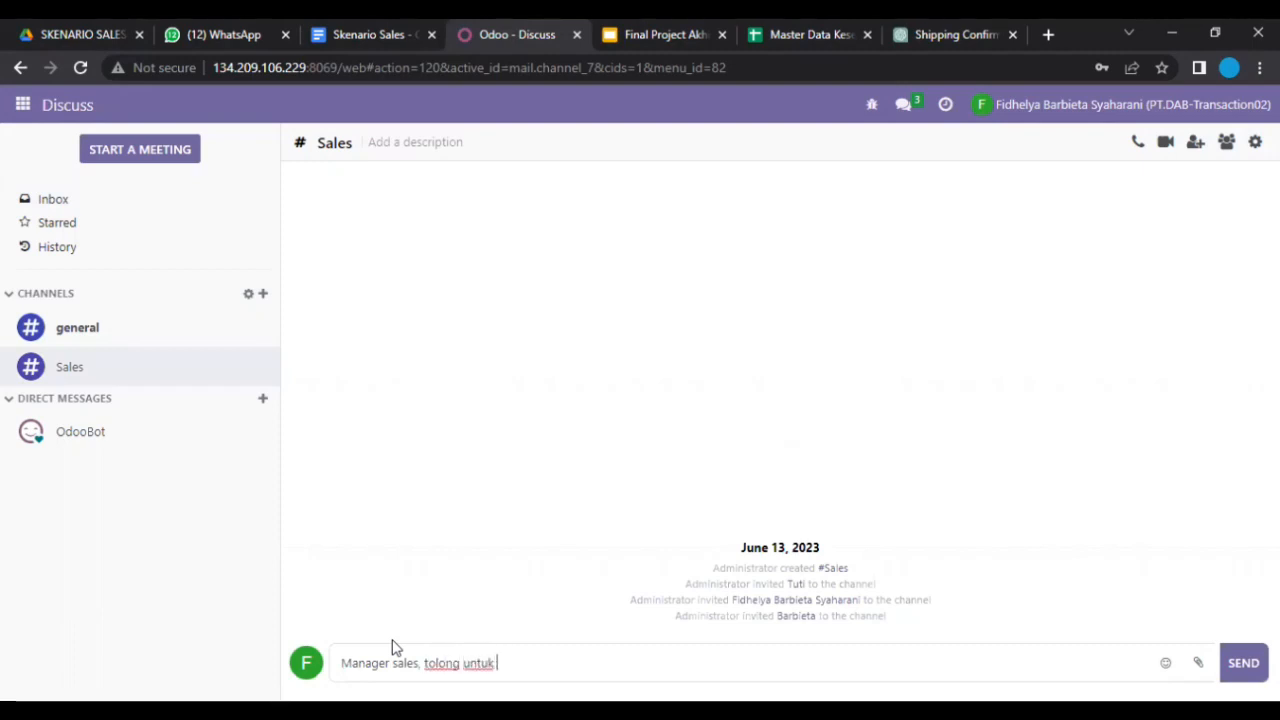
type("mengkonfirmasi pe")
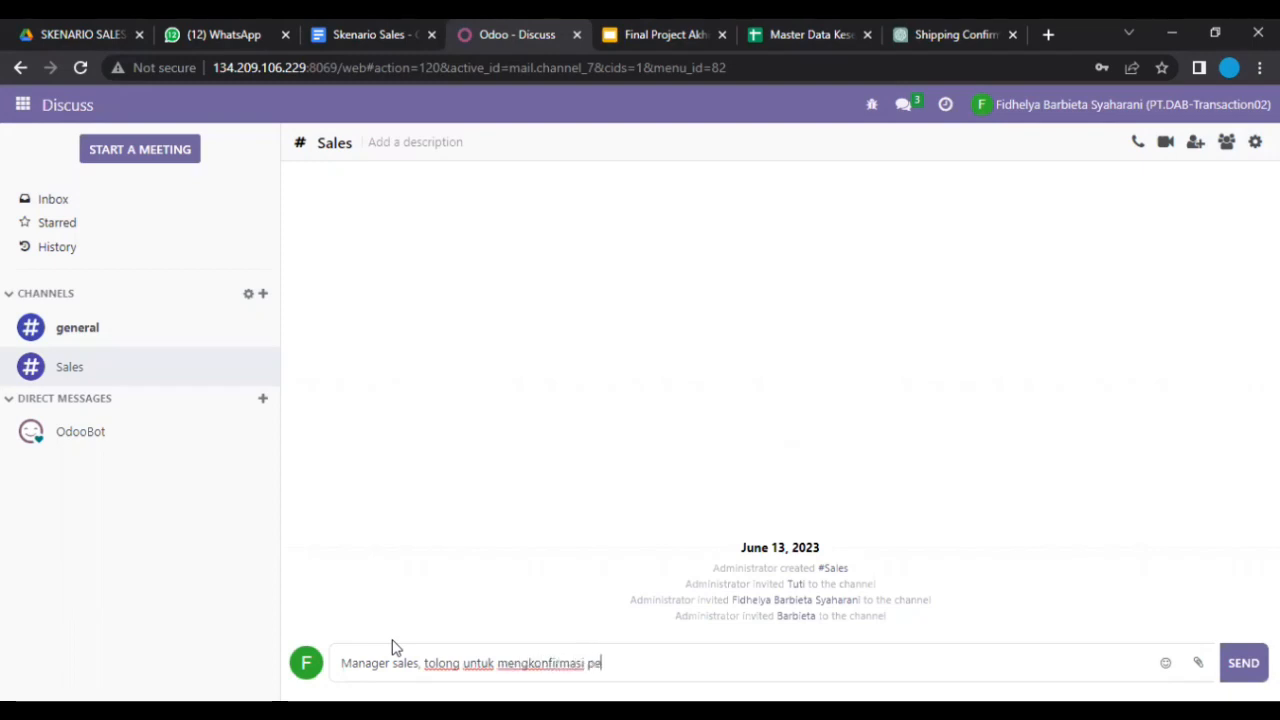
type("sanan dengan nomor ")
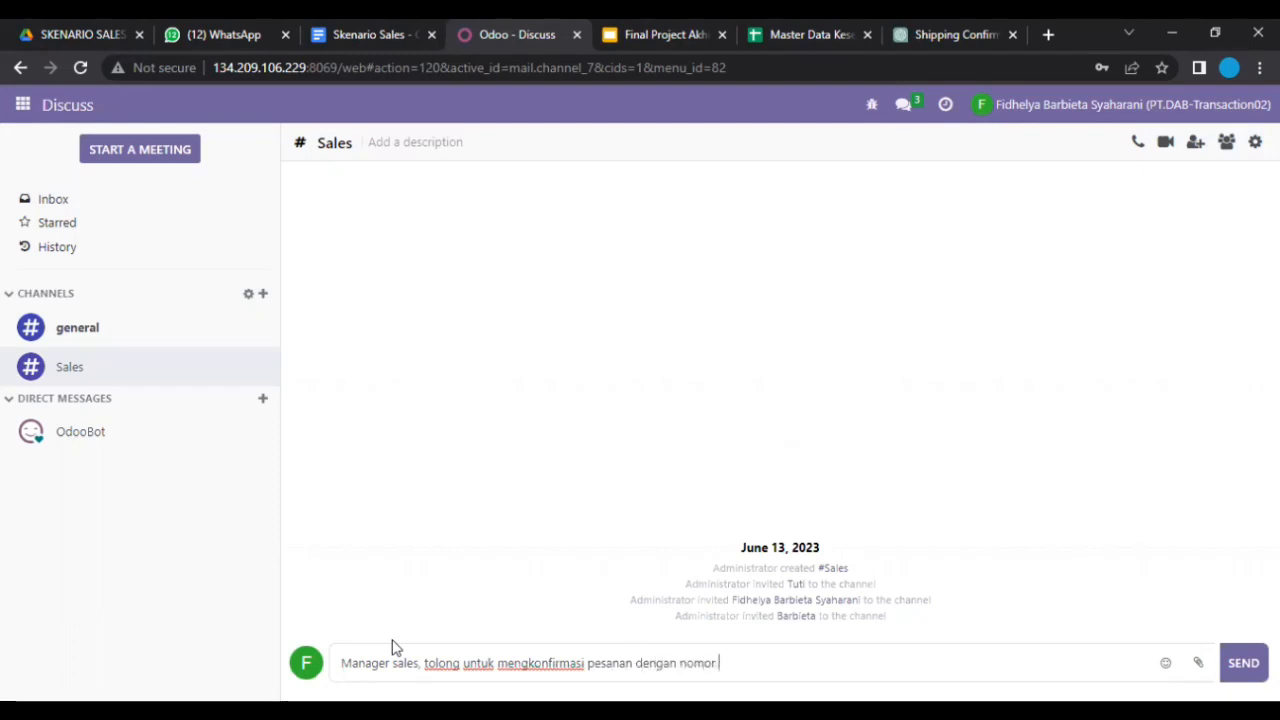
type("S0033")
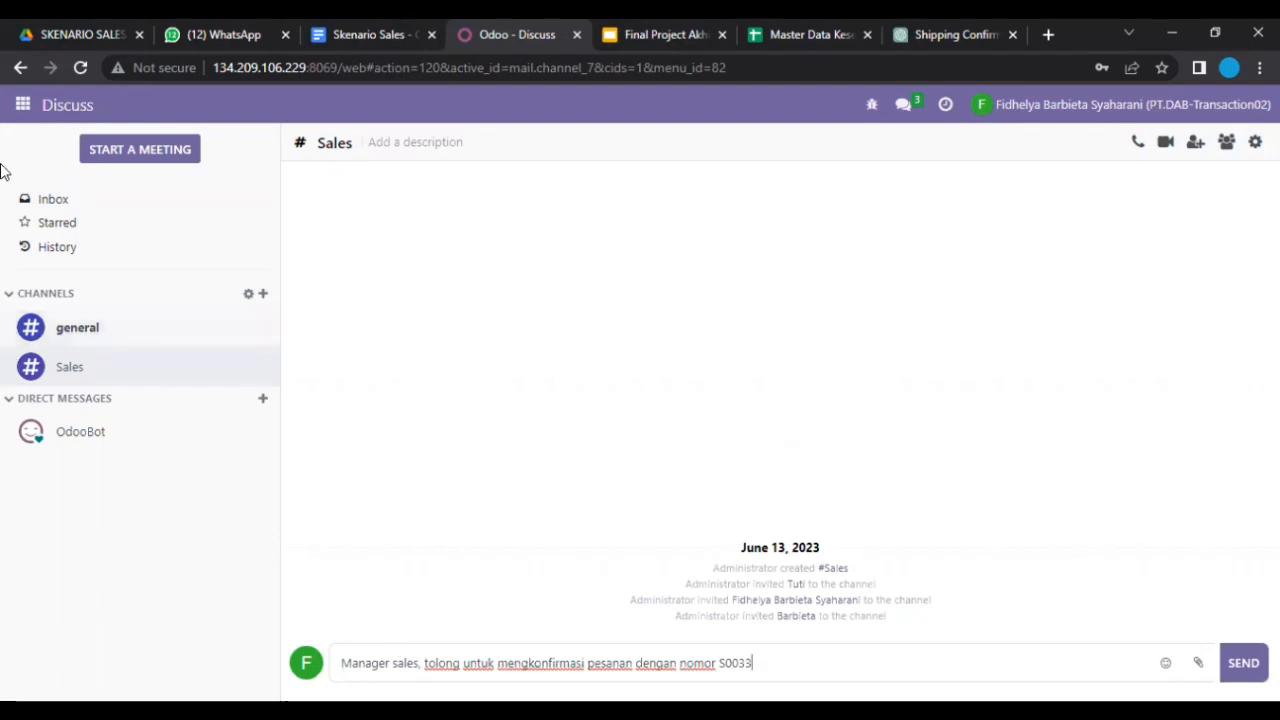
Step: Briefly check the Sales app, then return to Discuss
left_click(26, 108)
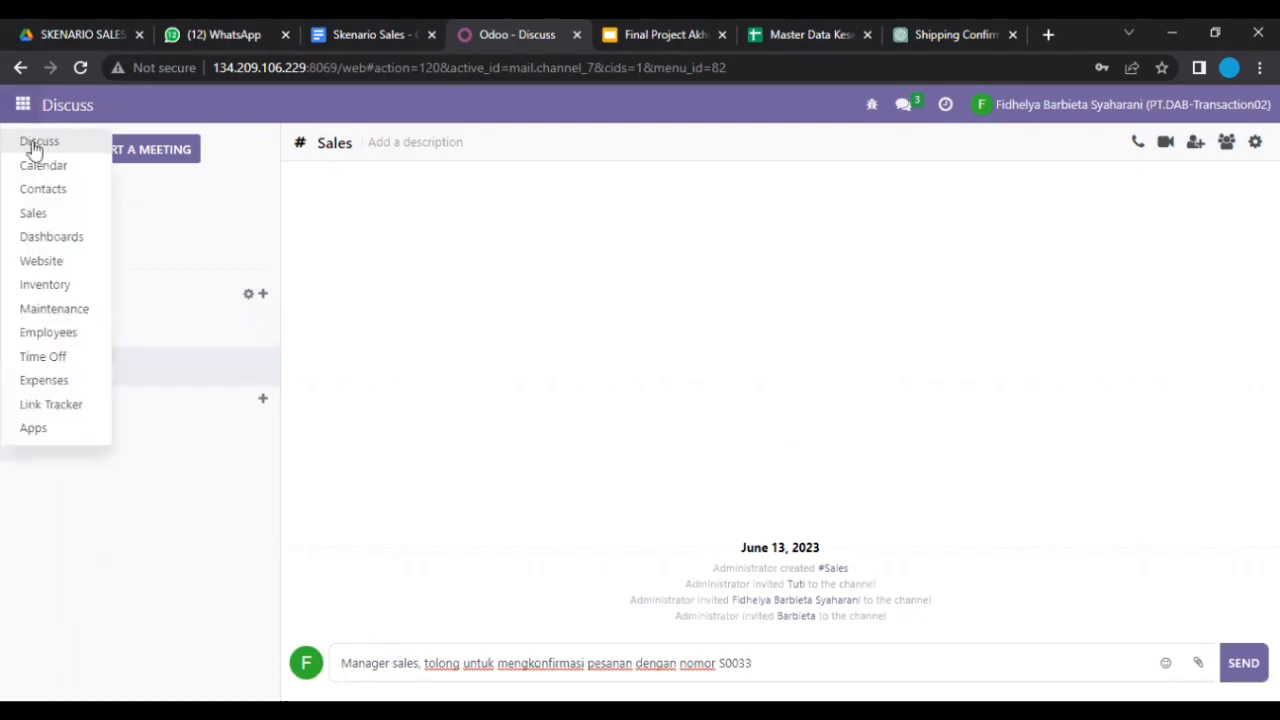
left_click(47, 218)
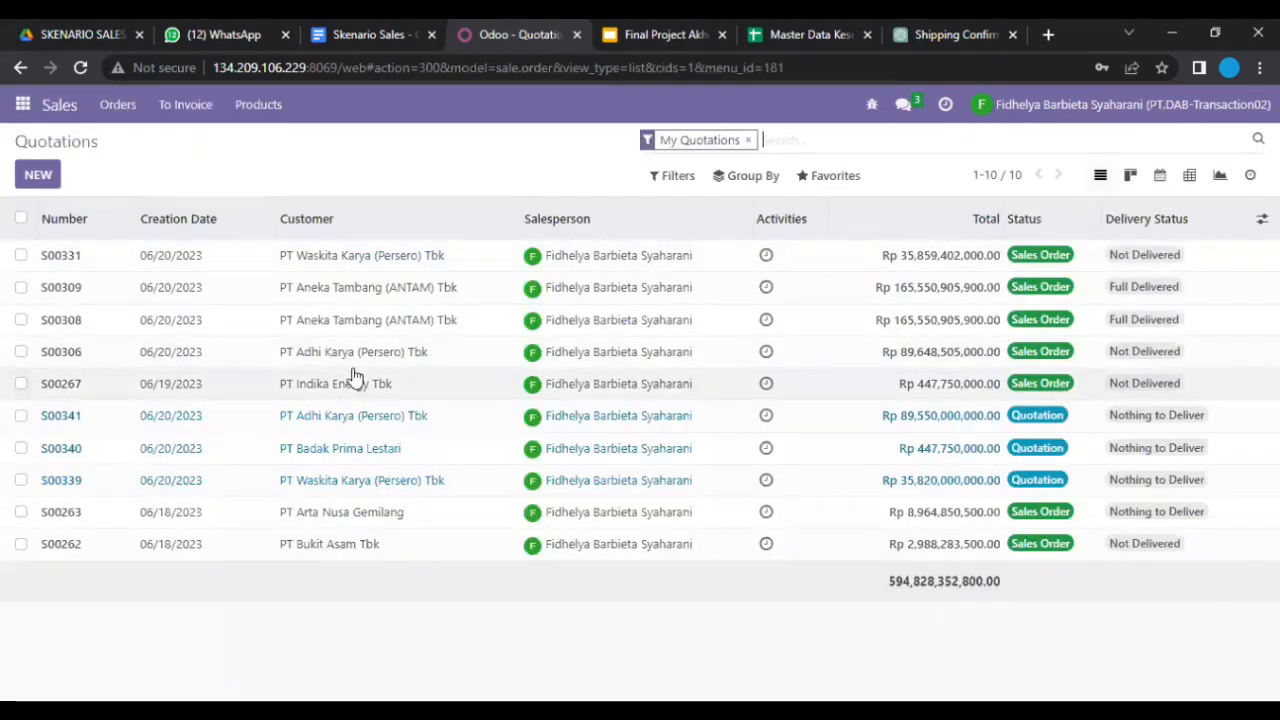
left_click(26, 108)
left_click(49, 140)
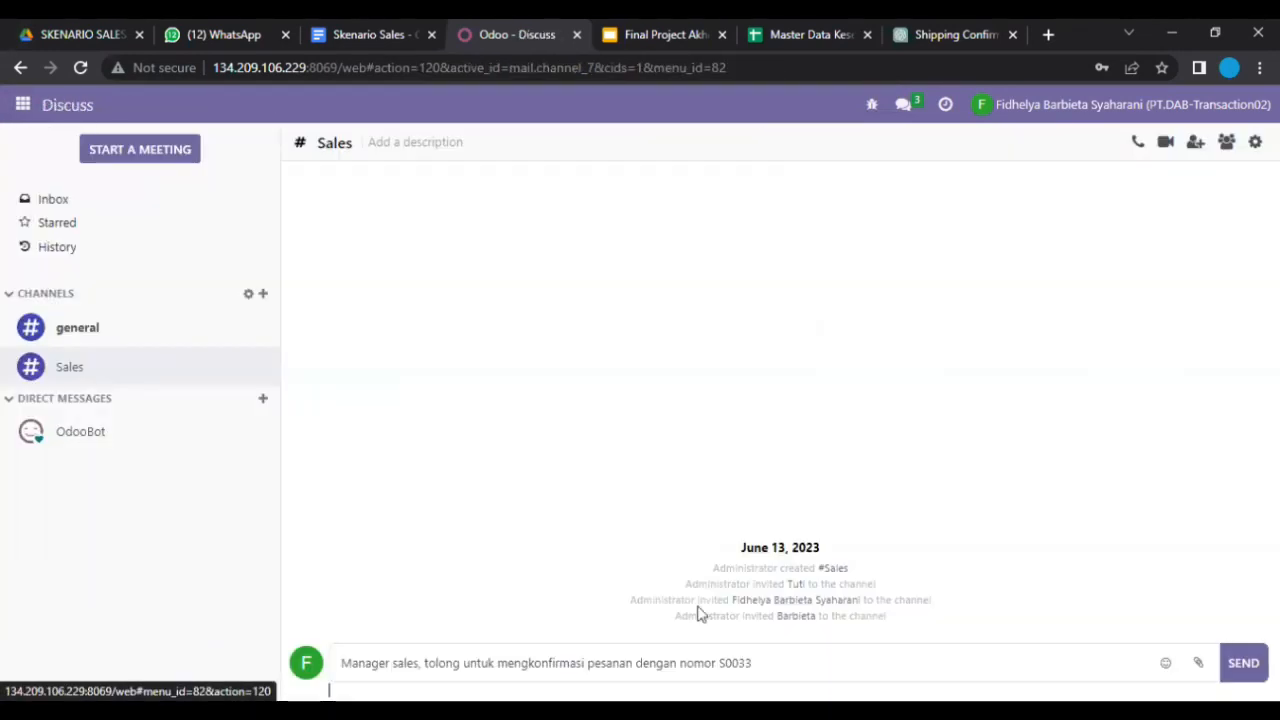
Step: Finish the message as 'S00339 - S00341', correct the typos, and send it
left_click(770, 670)
type("0 -")
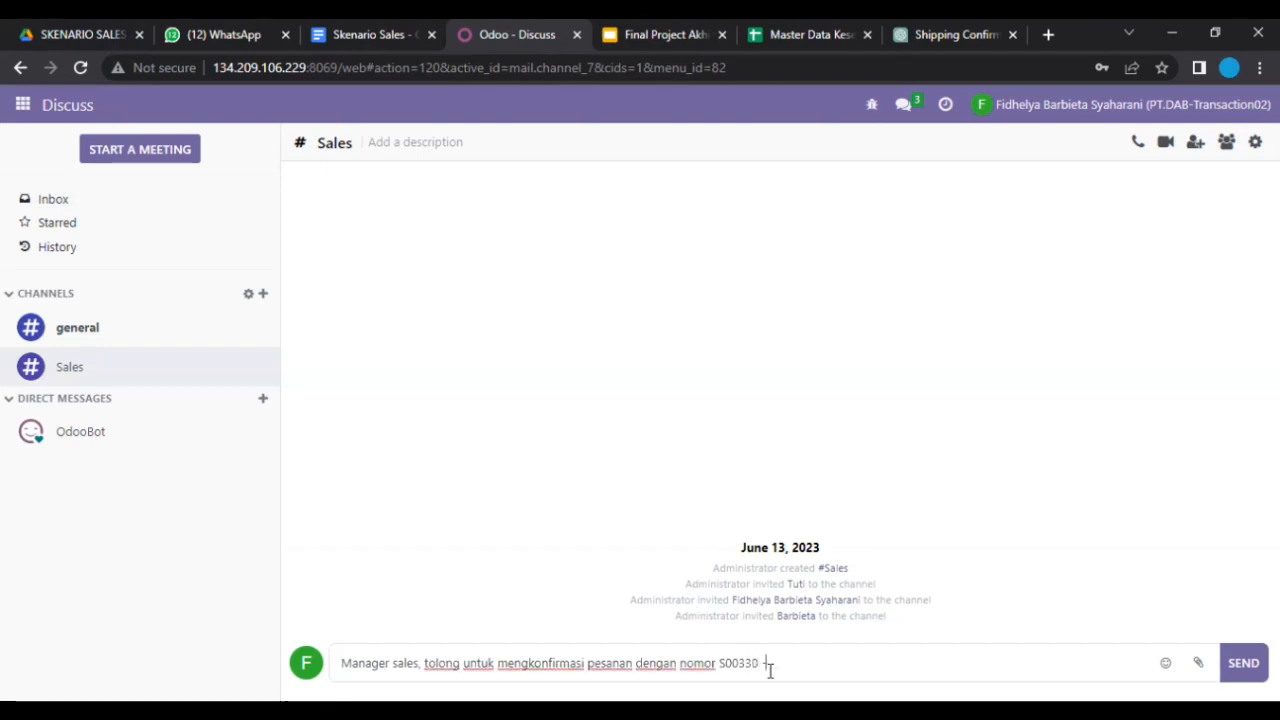
type(" S004")
left_click(760, 663)
key("BackSpace")
type("9")
left_click(815, 668)
type("4")
key("BackSpace")
key("BackSpace")
type("341")
left_click(1243, 662)
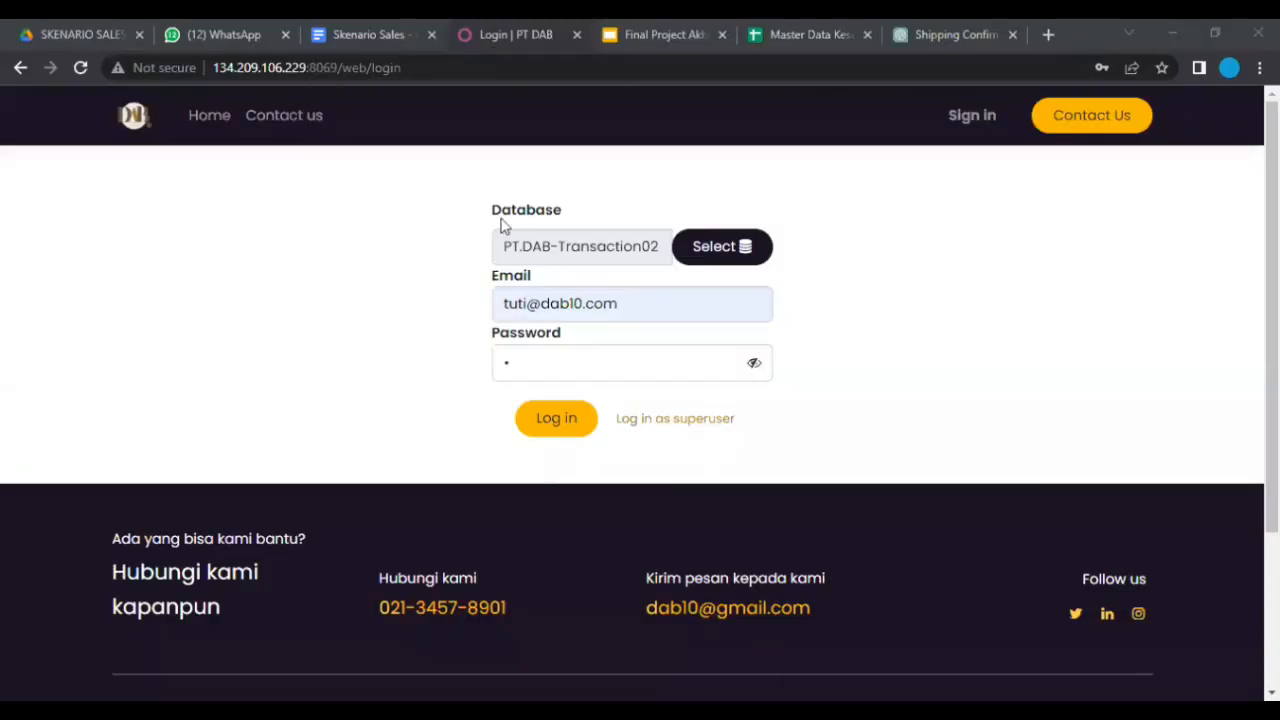
Step: Sign in as the sales manager, read the S00339–S00341 request in the Sales channel, and open Sales
left_click(547, 420)
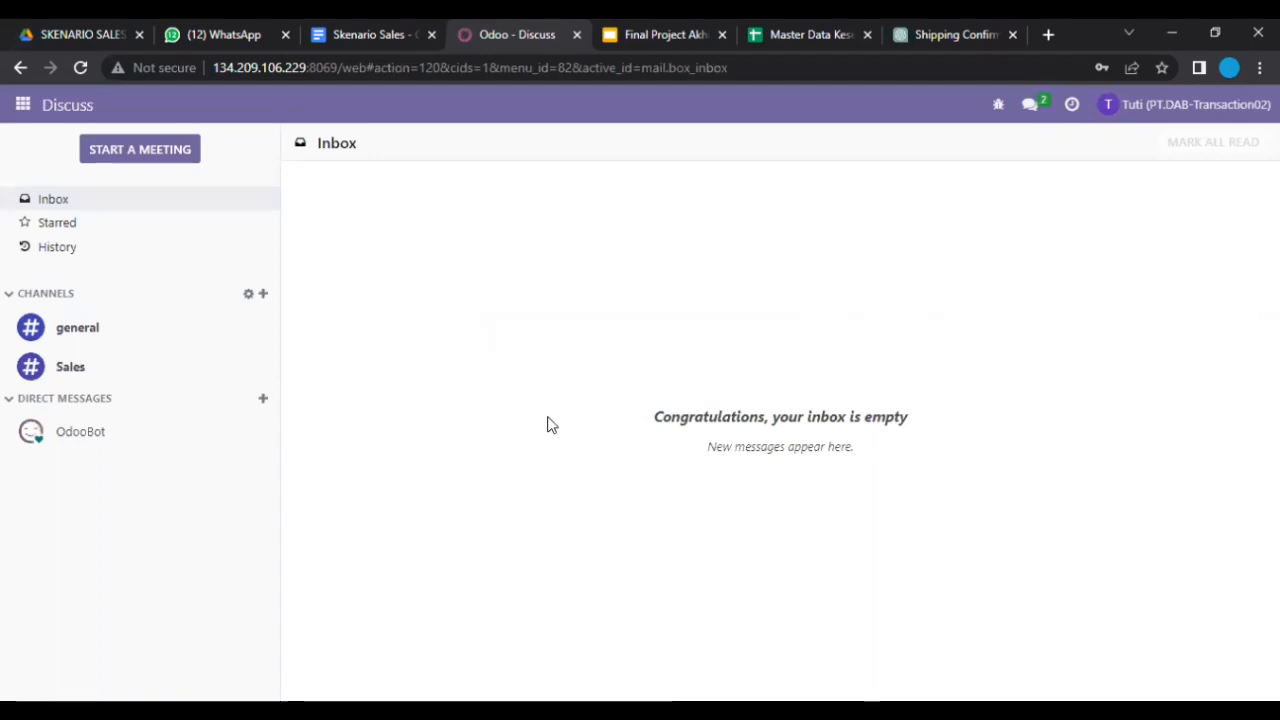
left_click(1046, 115)
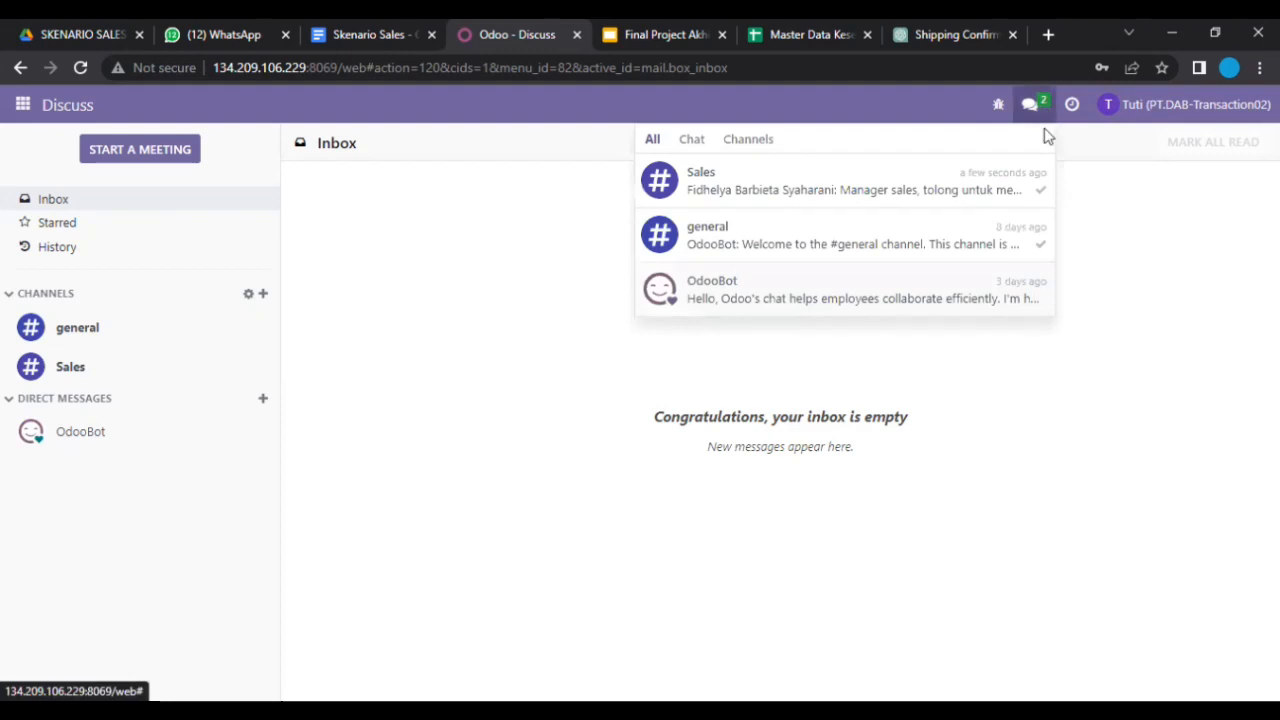
left_click(1040, 180)
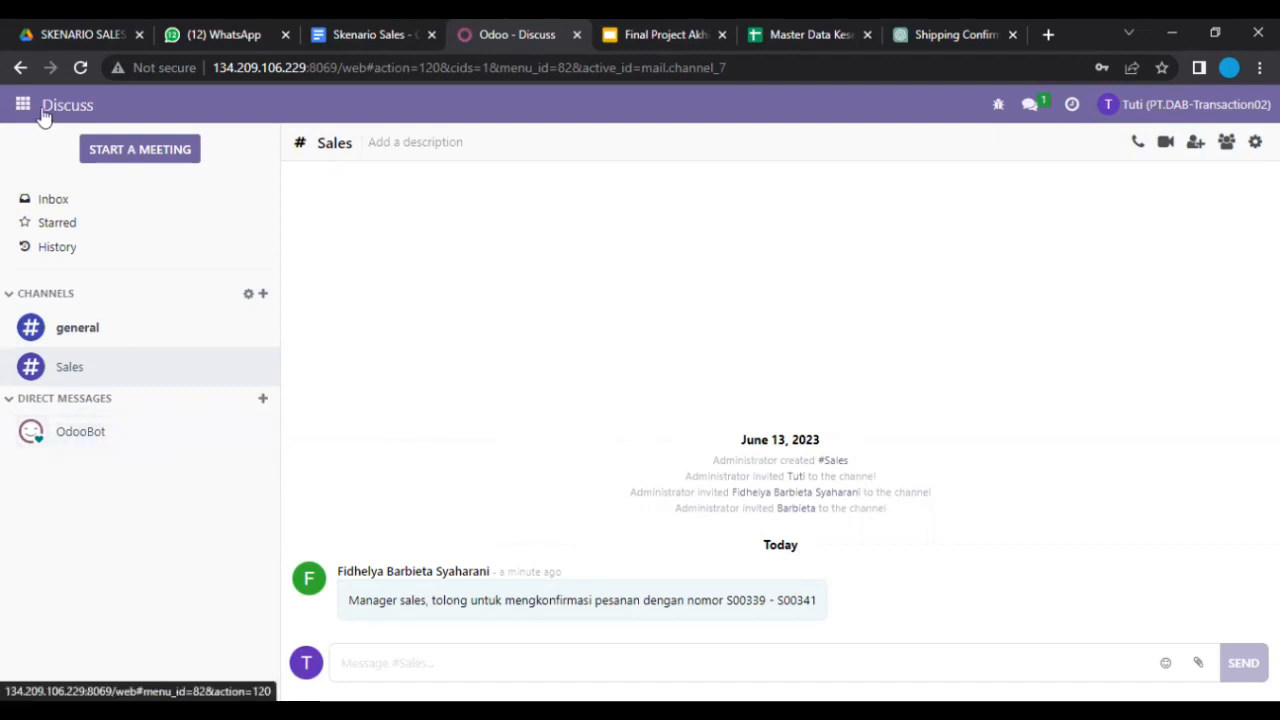
left_click(36, 112)
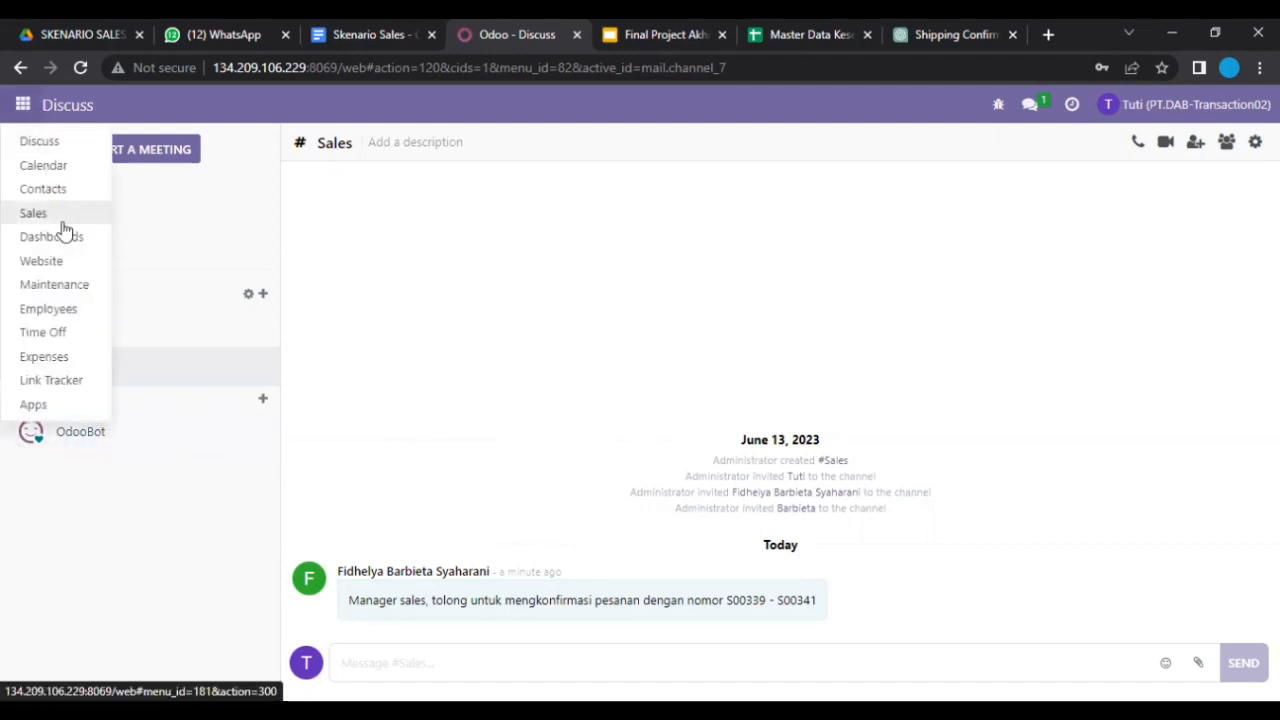
left_click(60, 218)
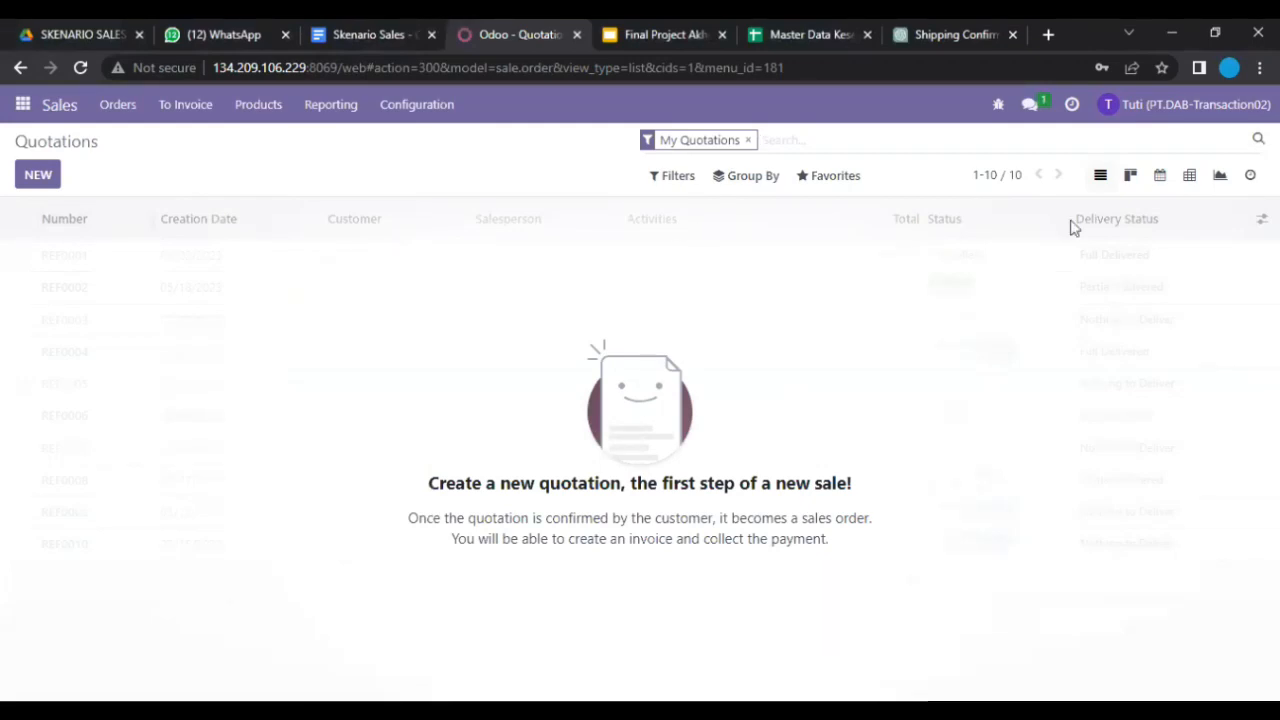
Step: Show all quotations, open S00339 for PT Waskita Karya (Persero) Tbk, and confirm it
left_click(748, 141)
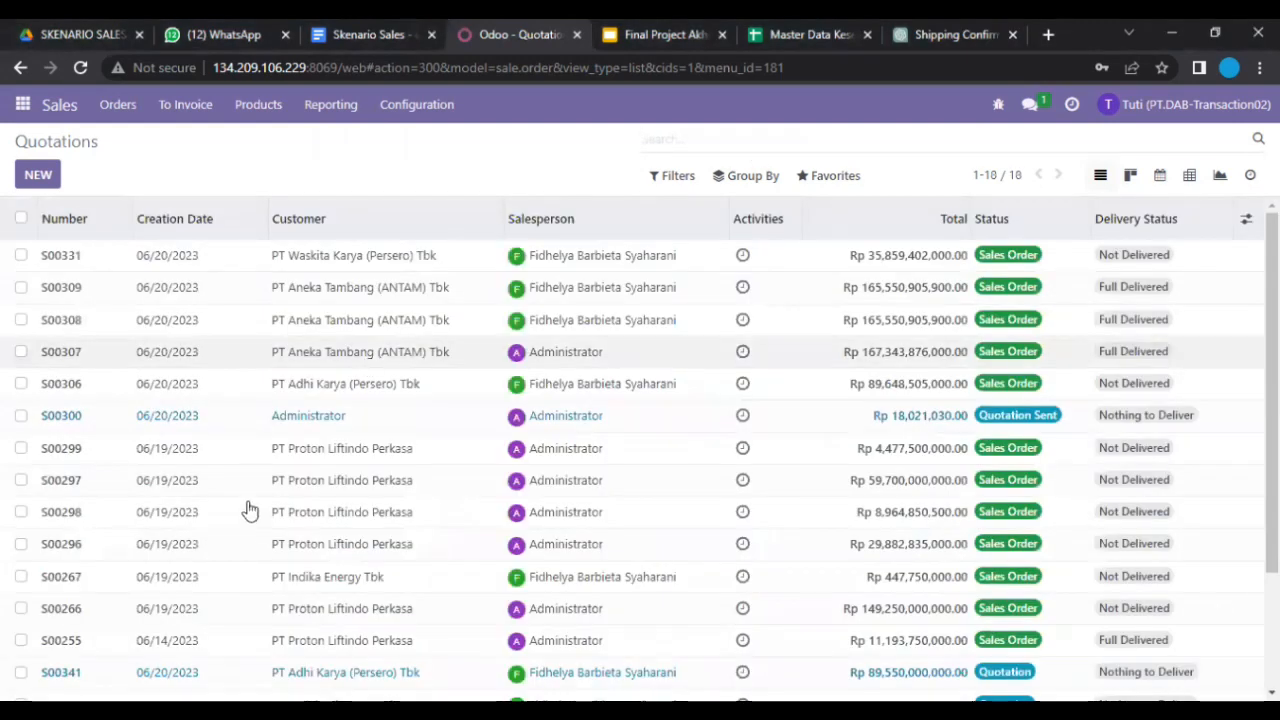
scroll(234, 529, "down", 3)
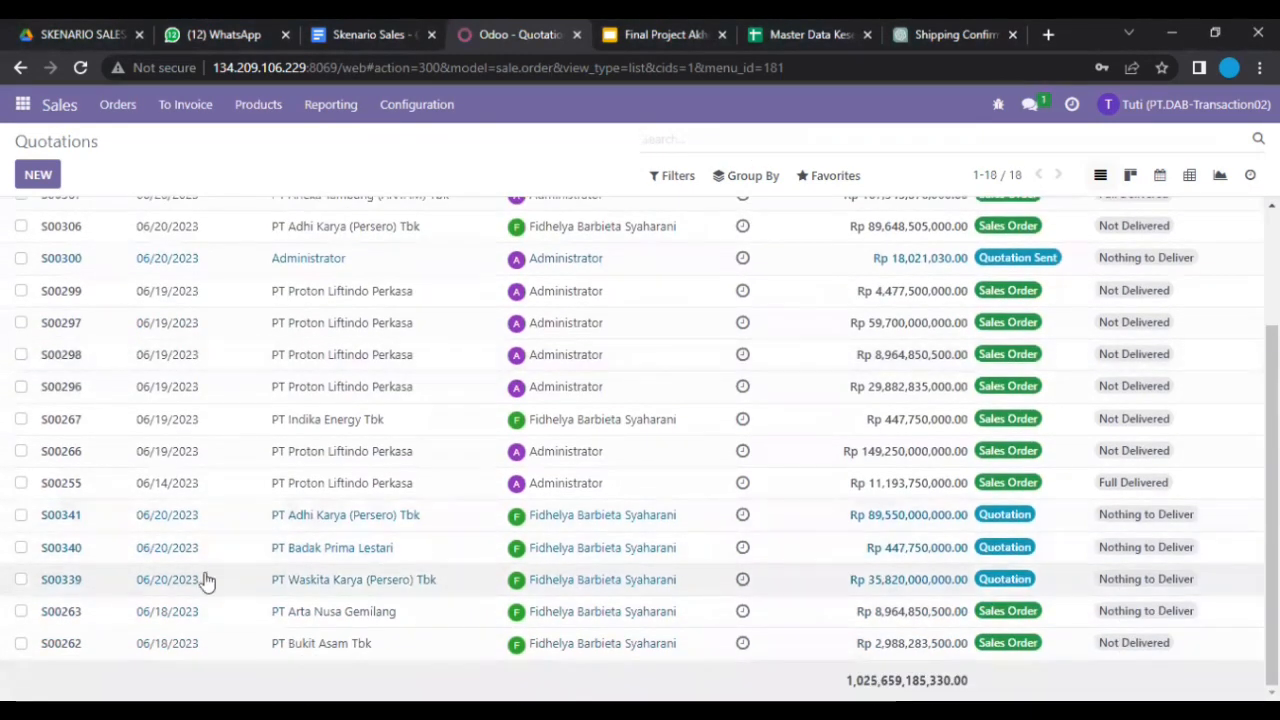
left_click(205, 581)
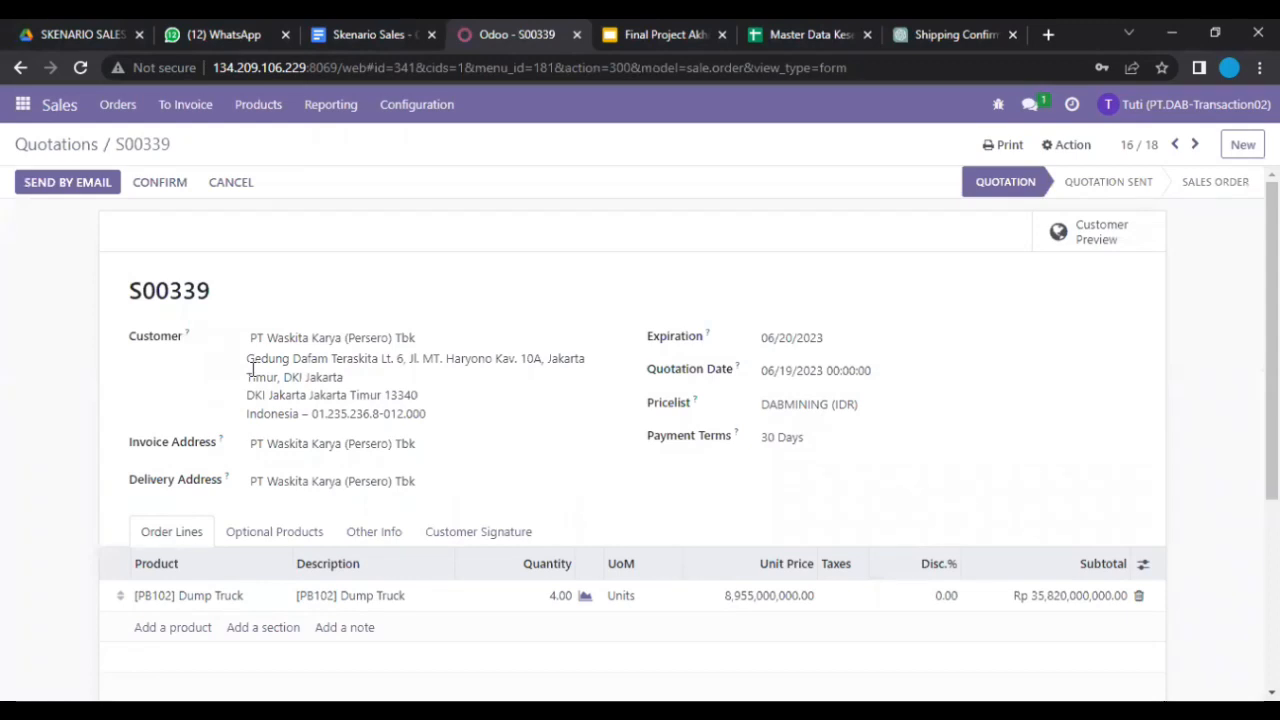
scroll(252, 370, "down", 3)
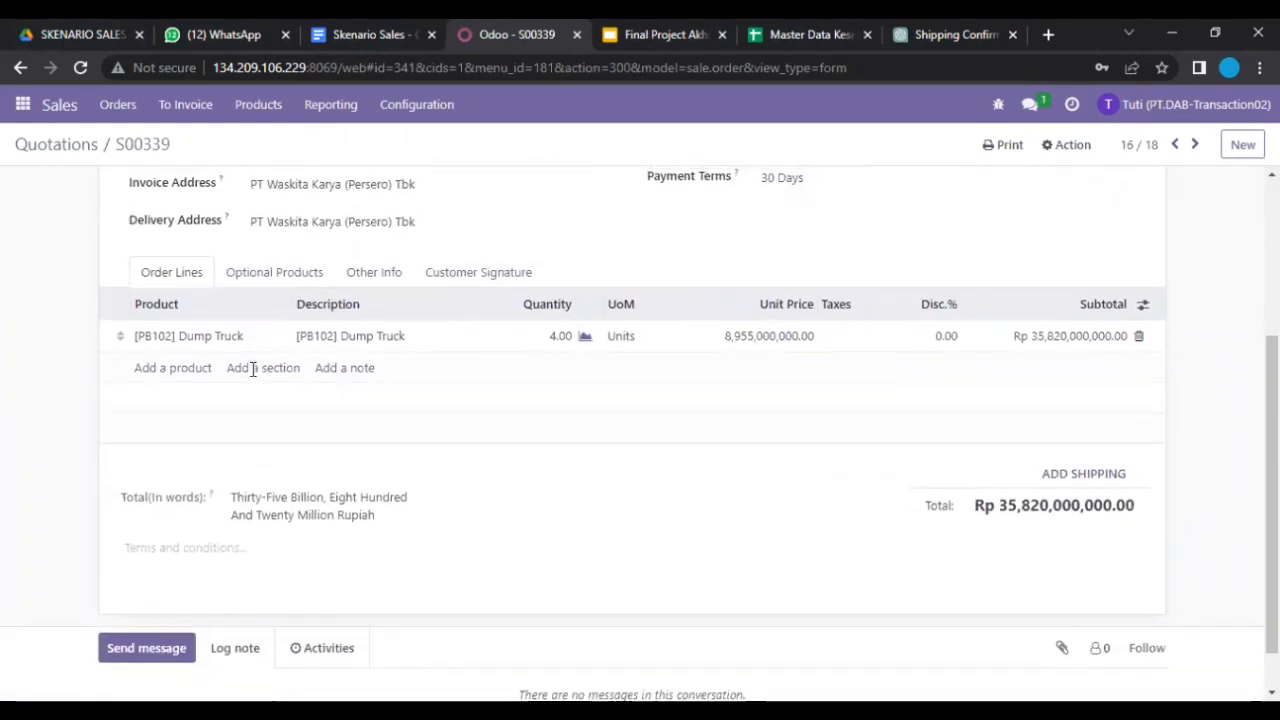
scroll(252, 370, "up", 3)
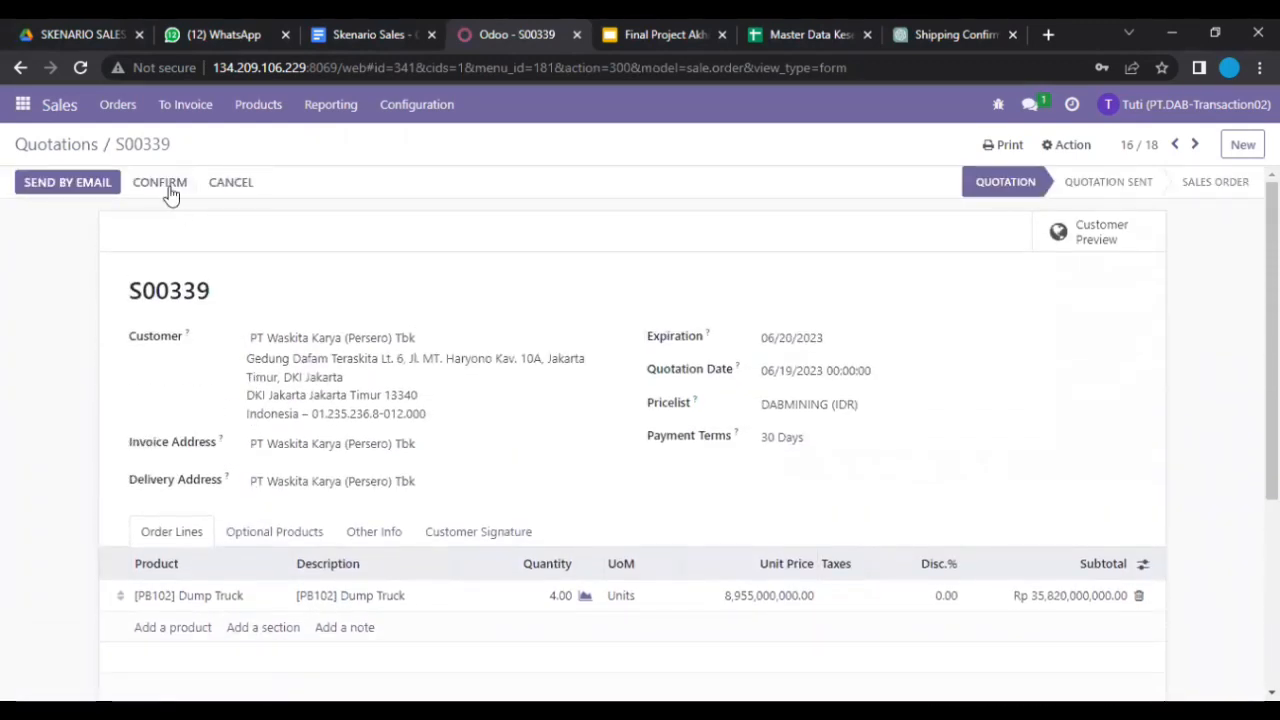
left_click(160, 183)
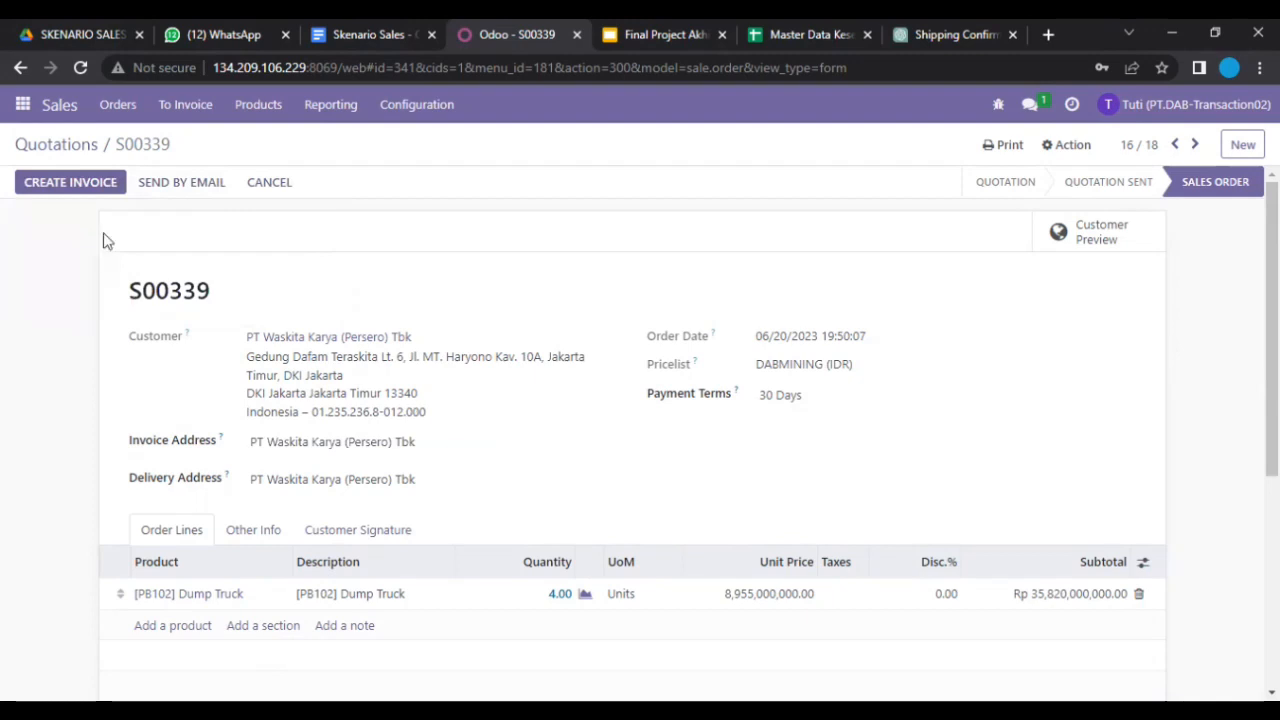
Step: Create draft invoice INV/2023/00016 for S00339 and return to the Quotations list
left_click(88, 184)
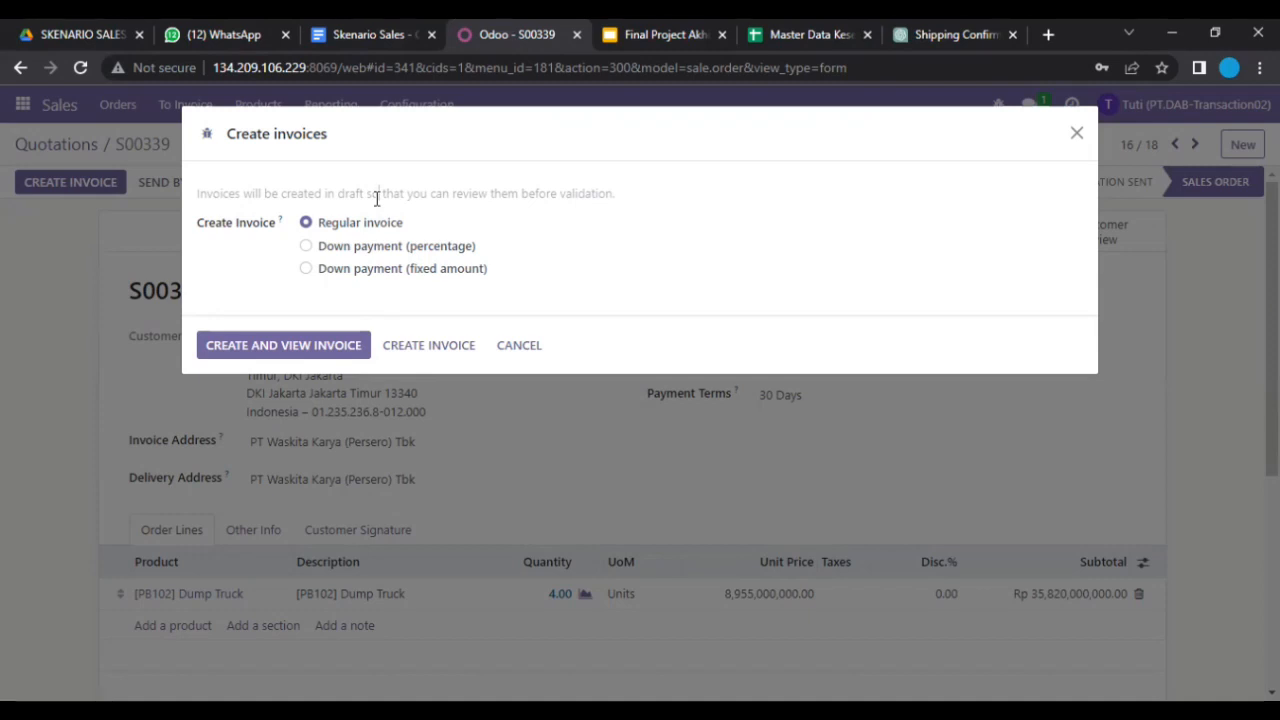
left_click(317, 337)
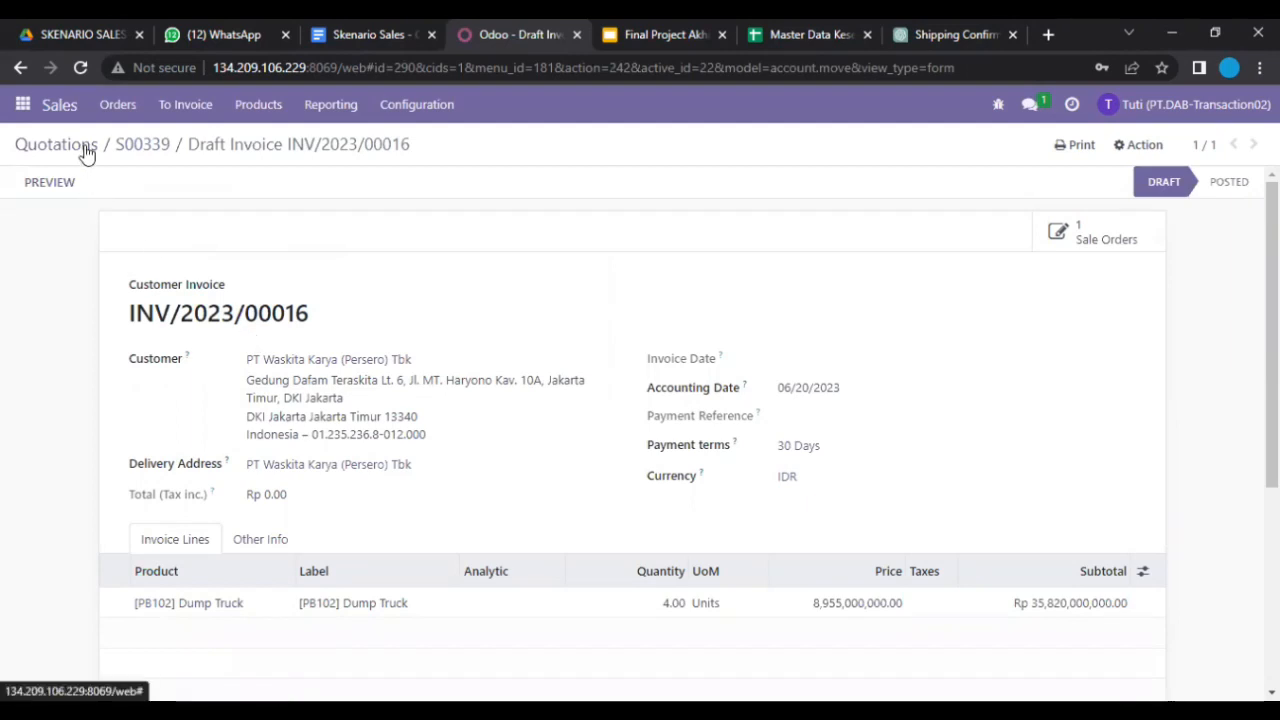
left_click(86, 150)
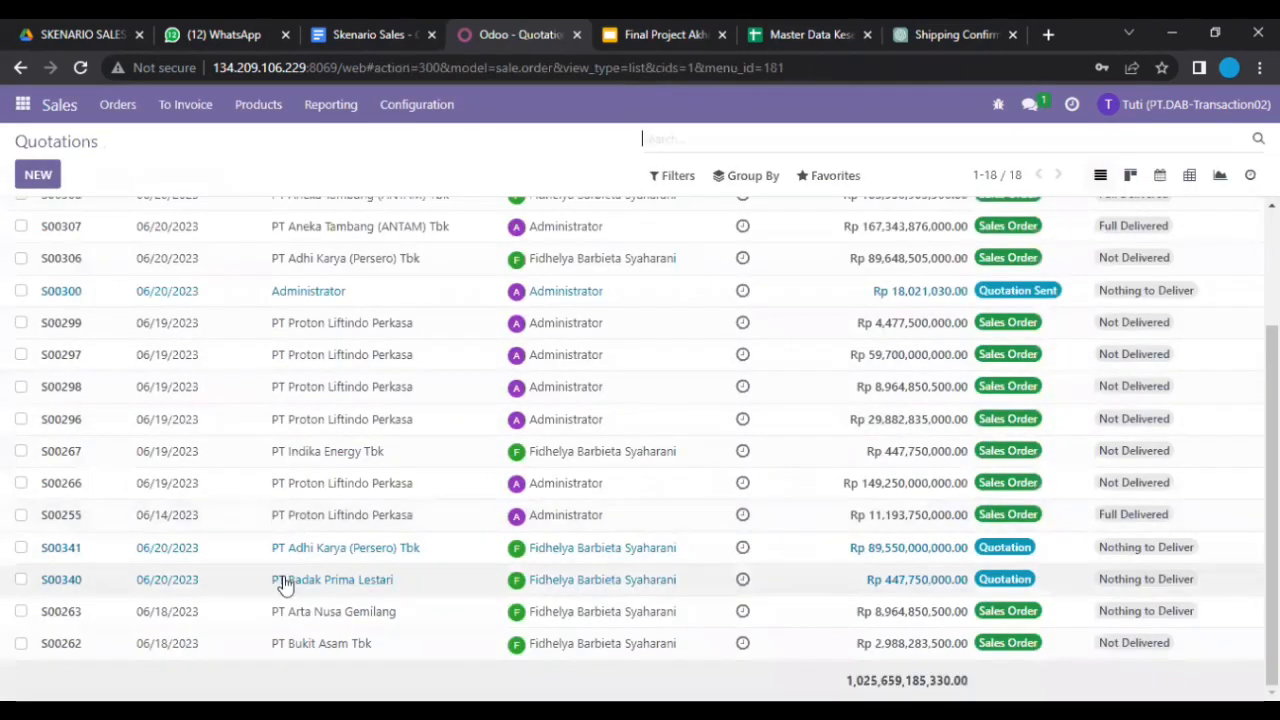
Step: Confirm S00340 and create its draft invoice INV/2023/00017, then return to Quotations
left_click(285, 581)
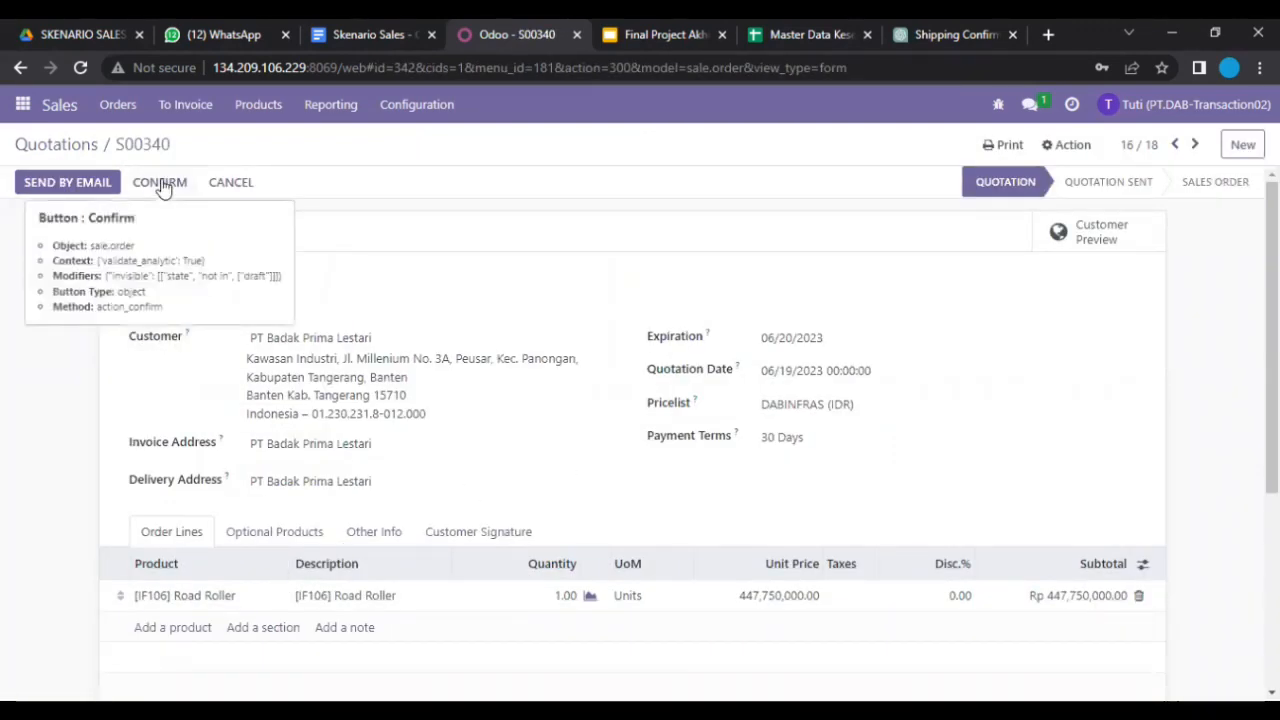
left_click(160, 184)
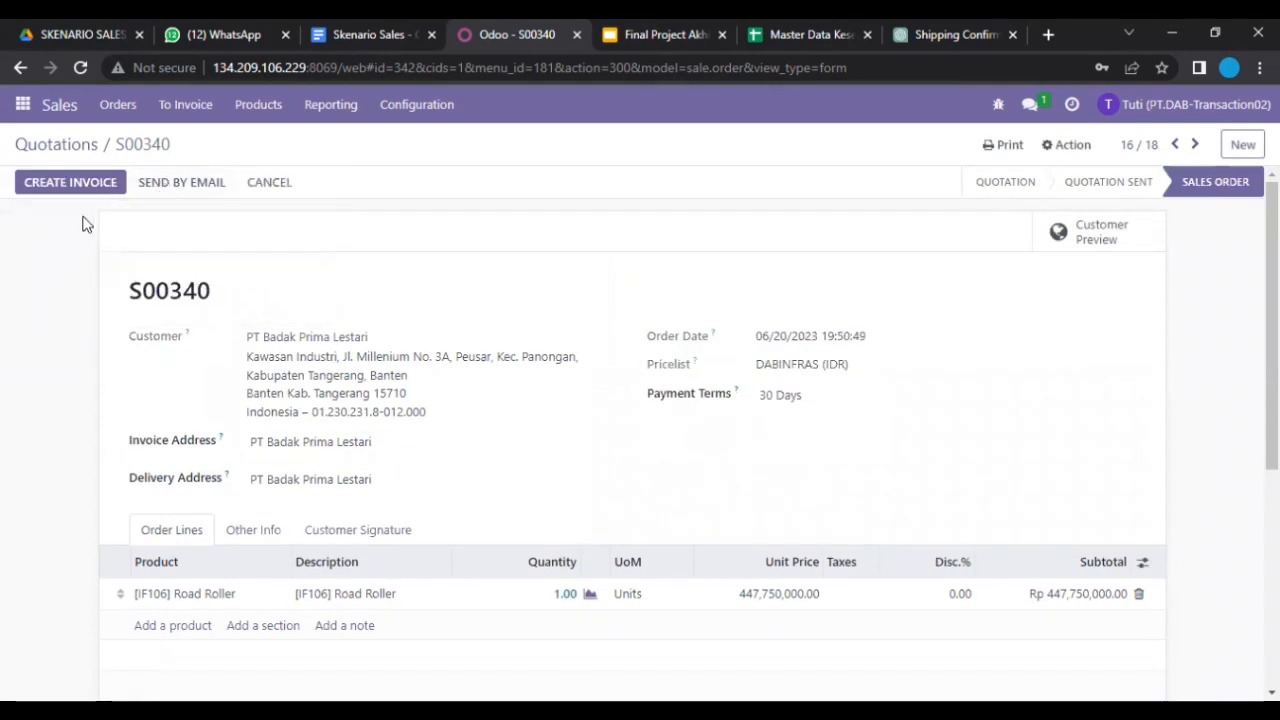
left_click(85, 190)
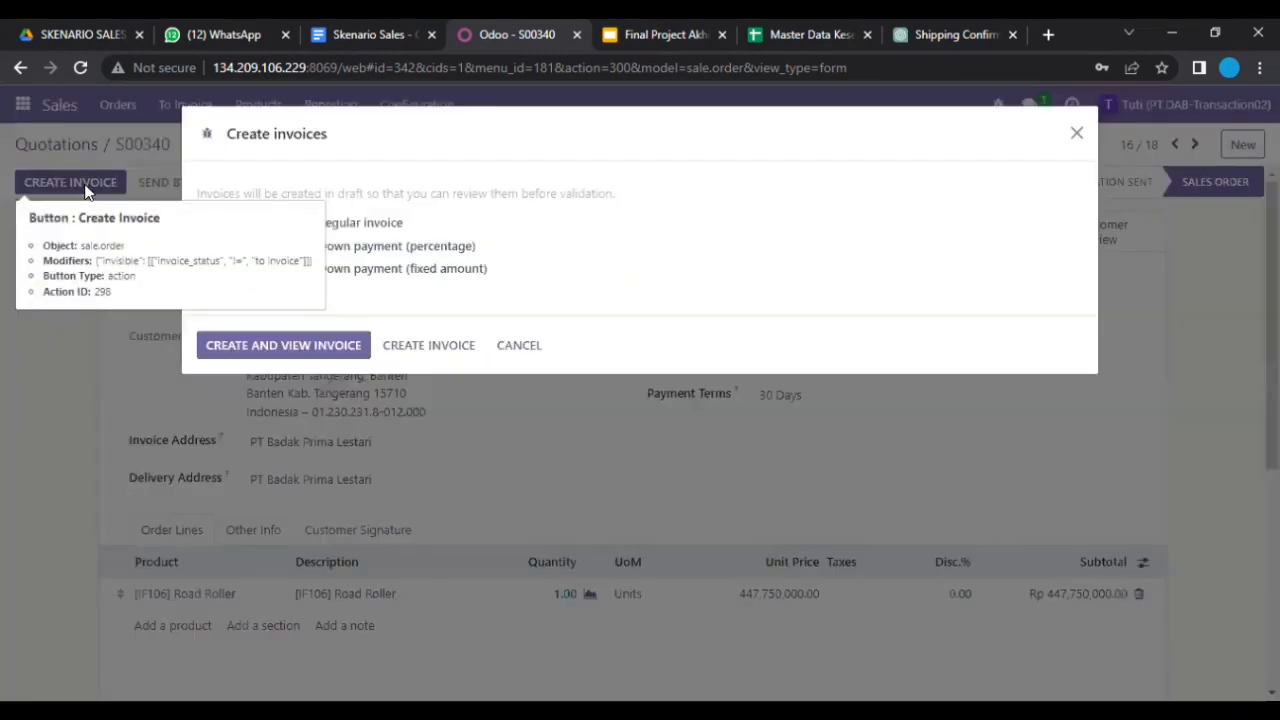
left_click(285, 346)
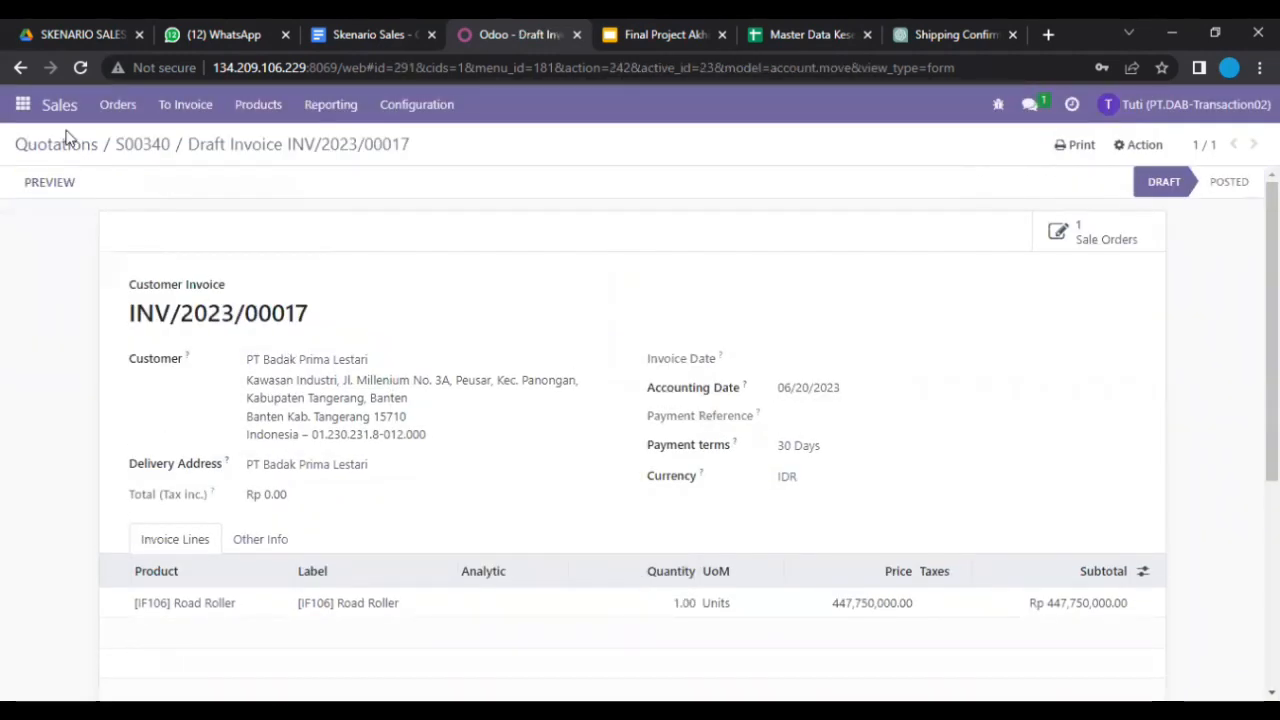
left_click(66, 150)
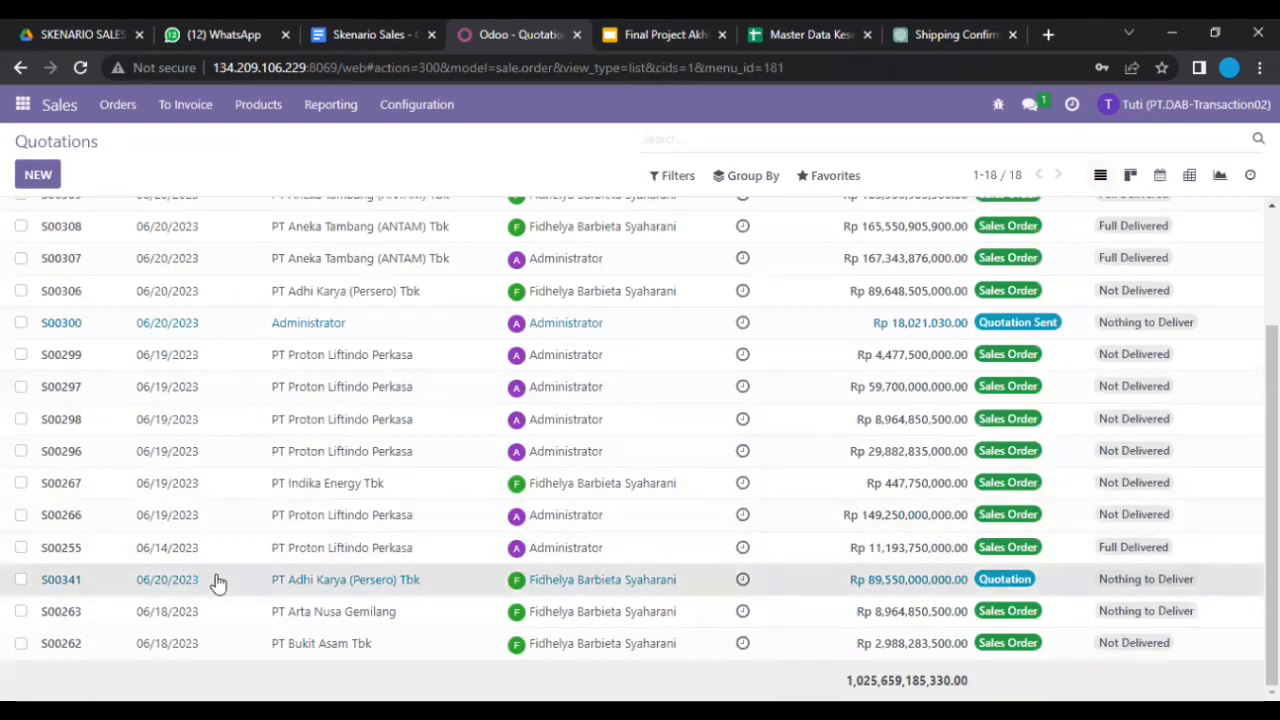
Step: Confirm S00341 and create its draft invoice INV/2023/00018, then return to Quotations
left_click(218, 583)
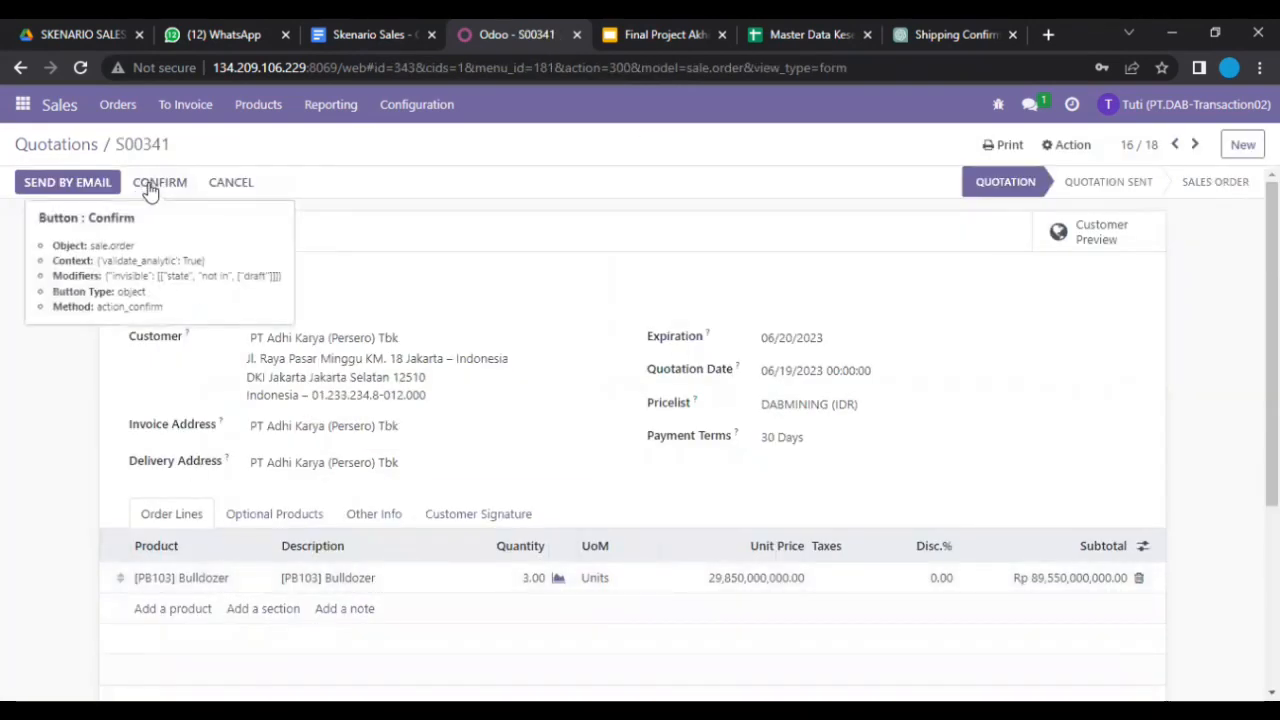
left_click(150, 186)
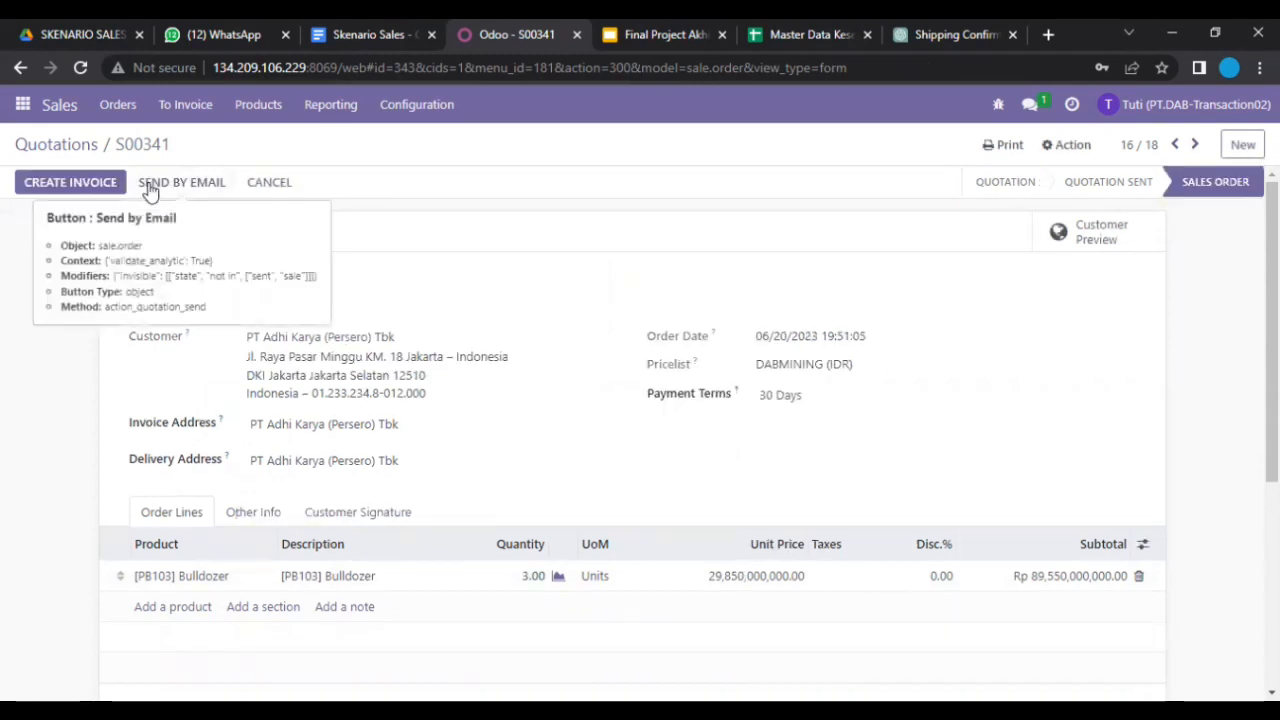
left_click(113, 188)
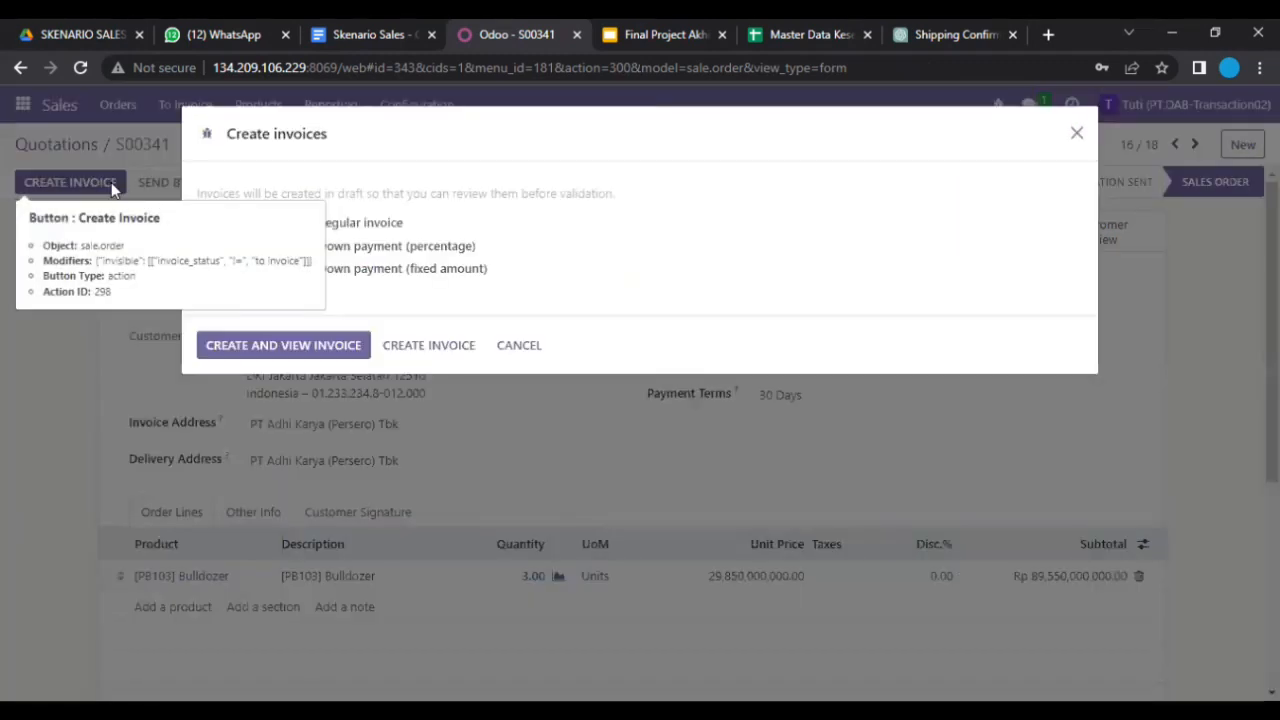
left_click(272, 346)
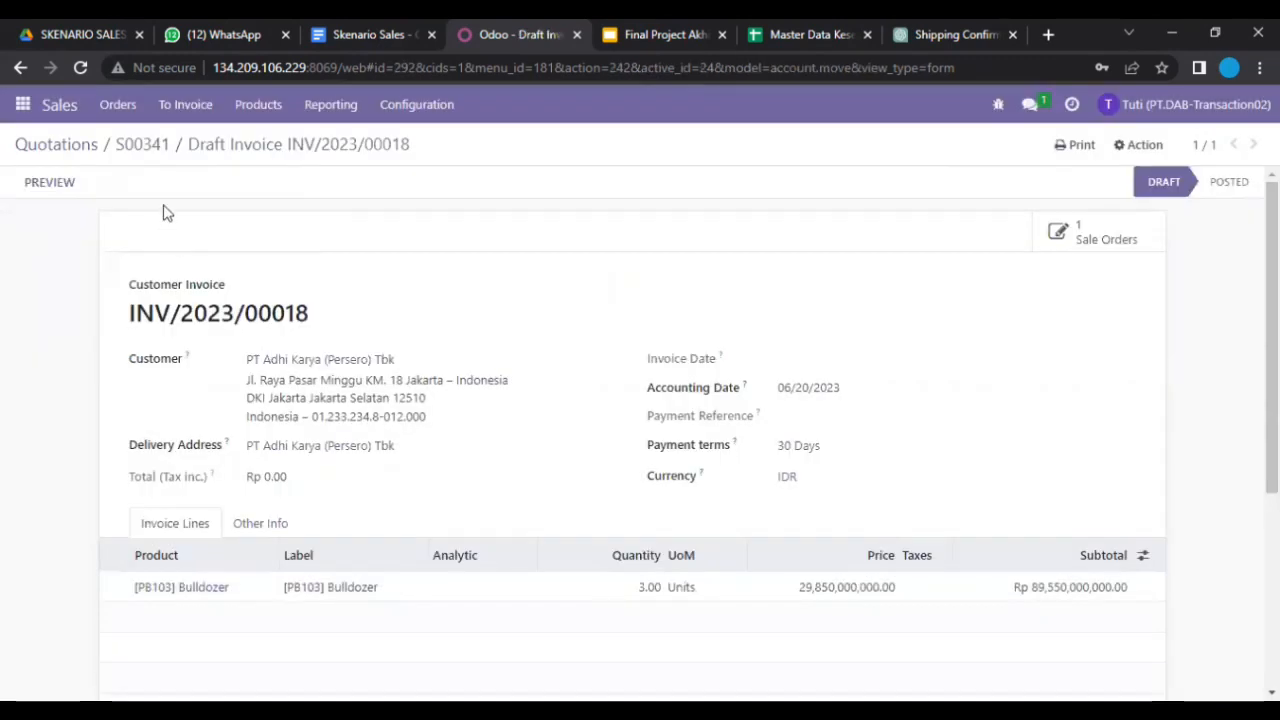
left_click(84, 158)
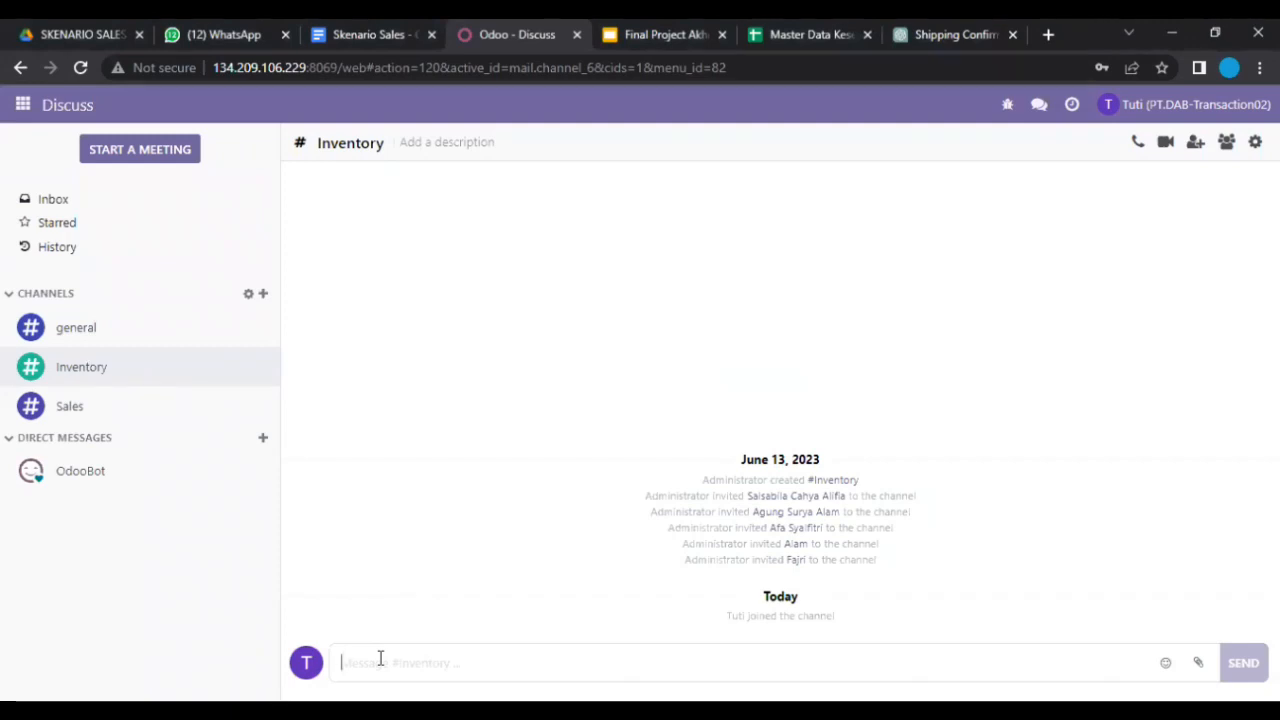
Step: Post 'Manager Inventory, tolong untuk memvalidate pesanan dengan nomor S00339 - S00341' in the Inventory channel
type("Manag")
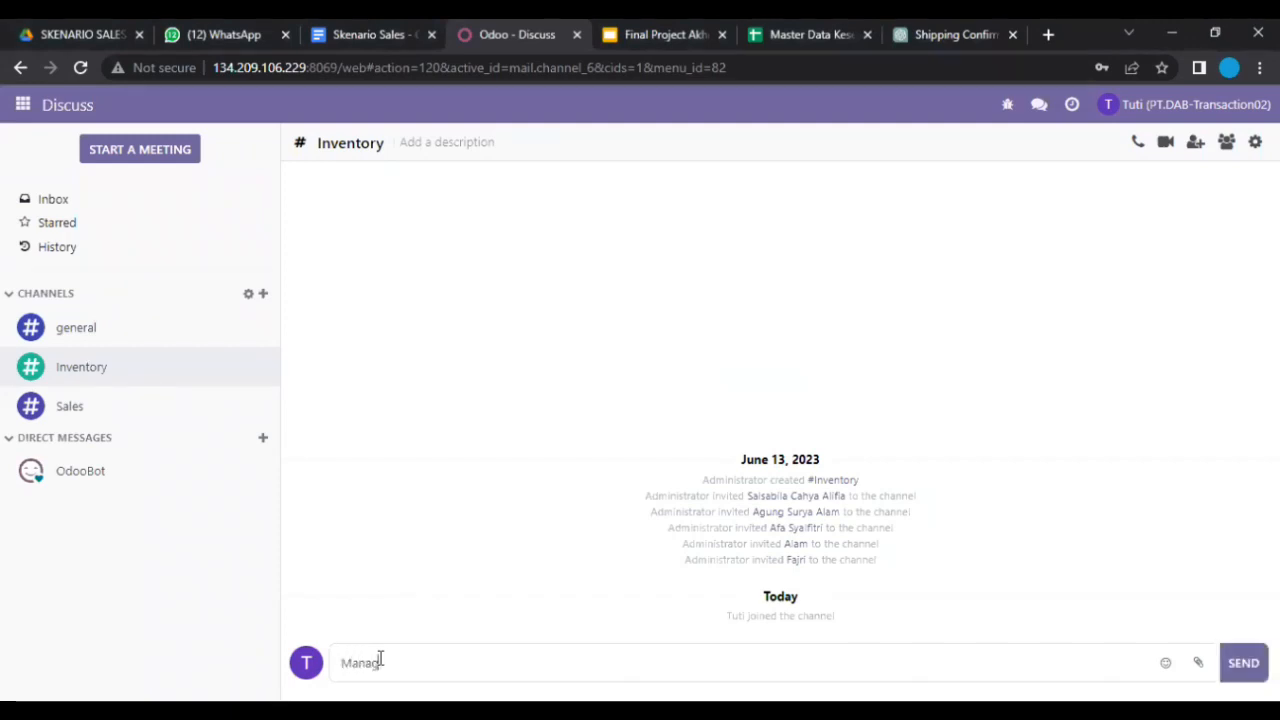
type("er Inventory, tolong untuk memvalidate ")
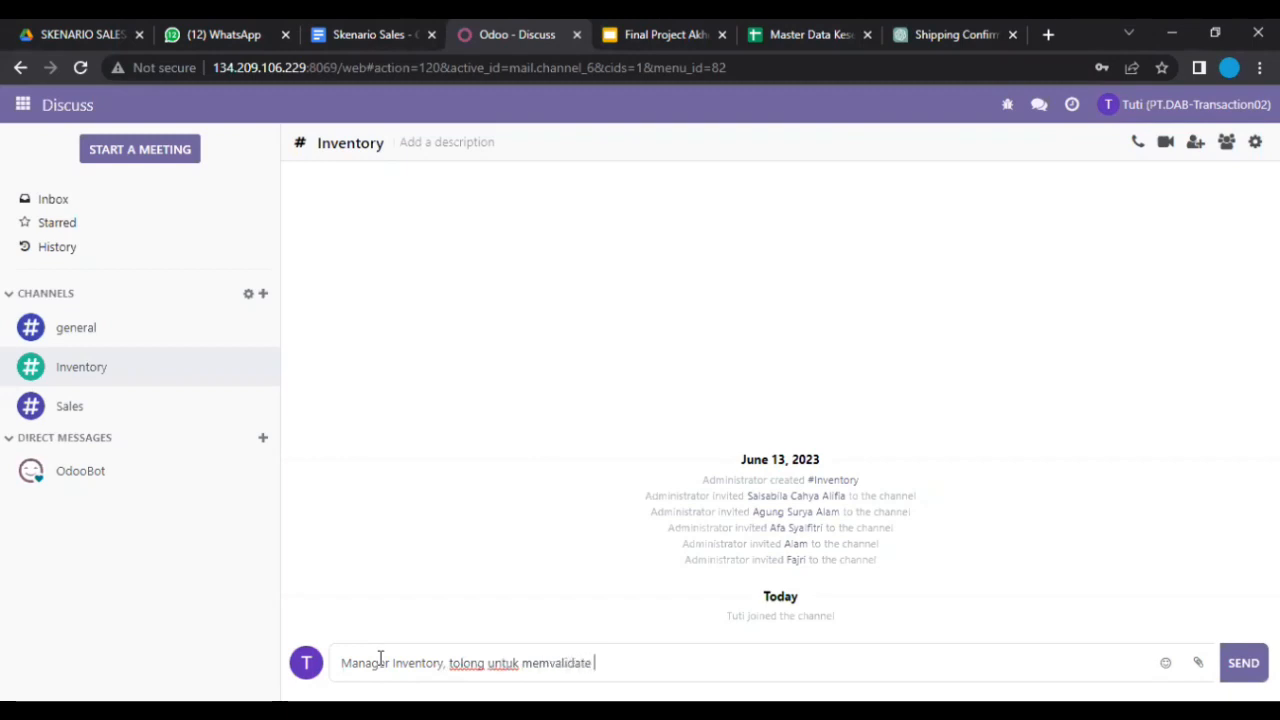
type("pesanan dengan")
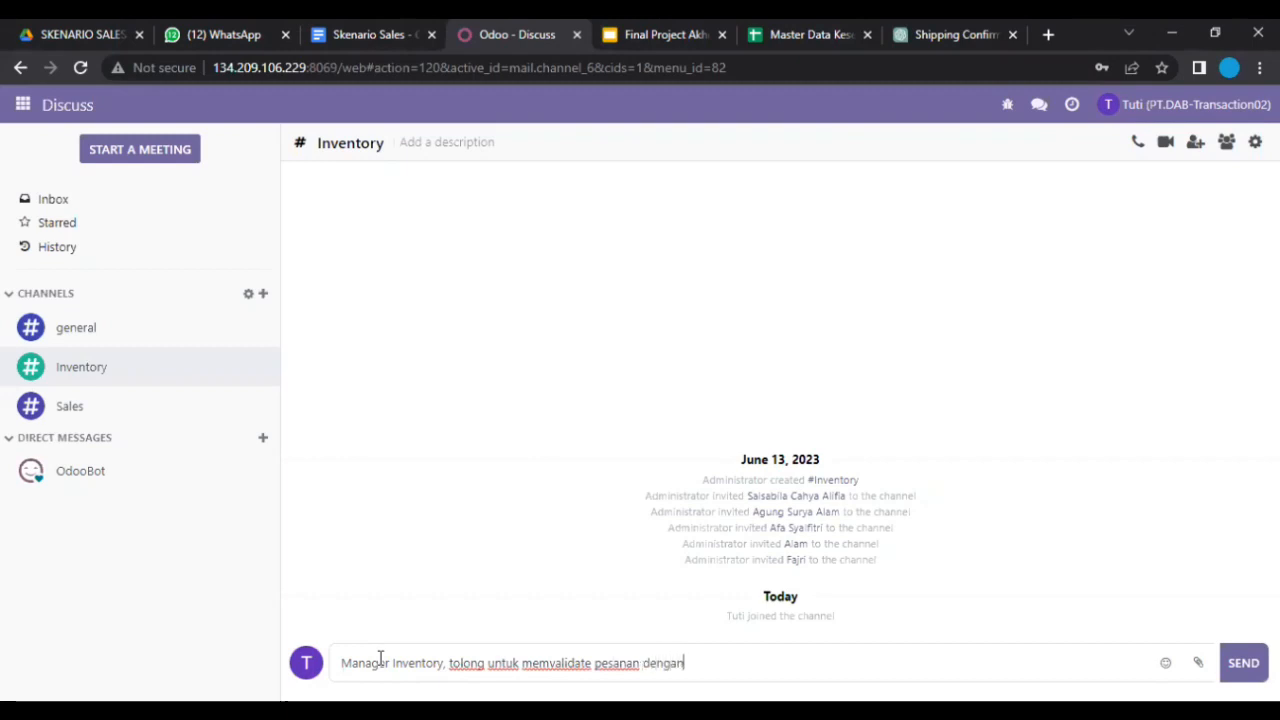
type(" nomor S00339 -")
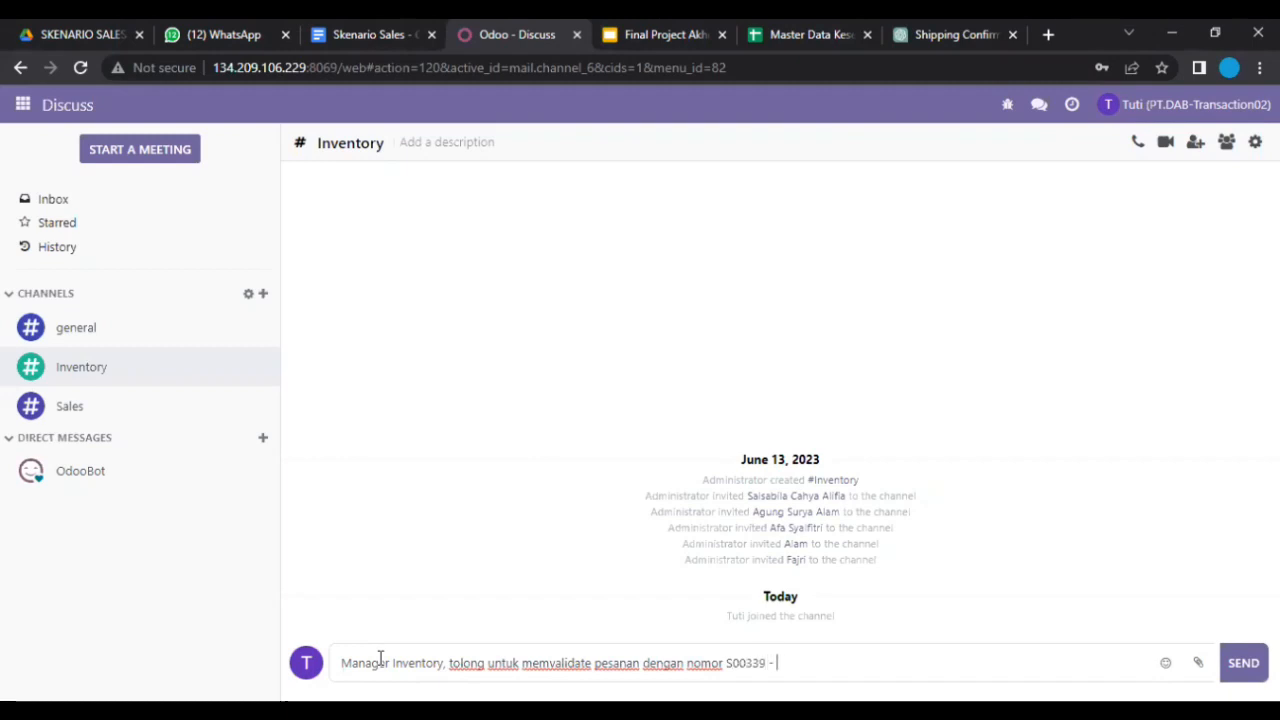
type(" S00")
type("3441")
key("BackSpace")
left_click(1237, 664)
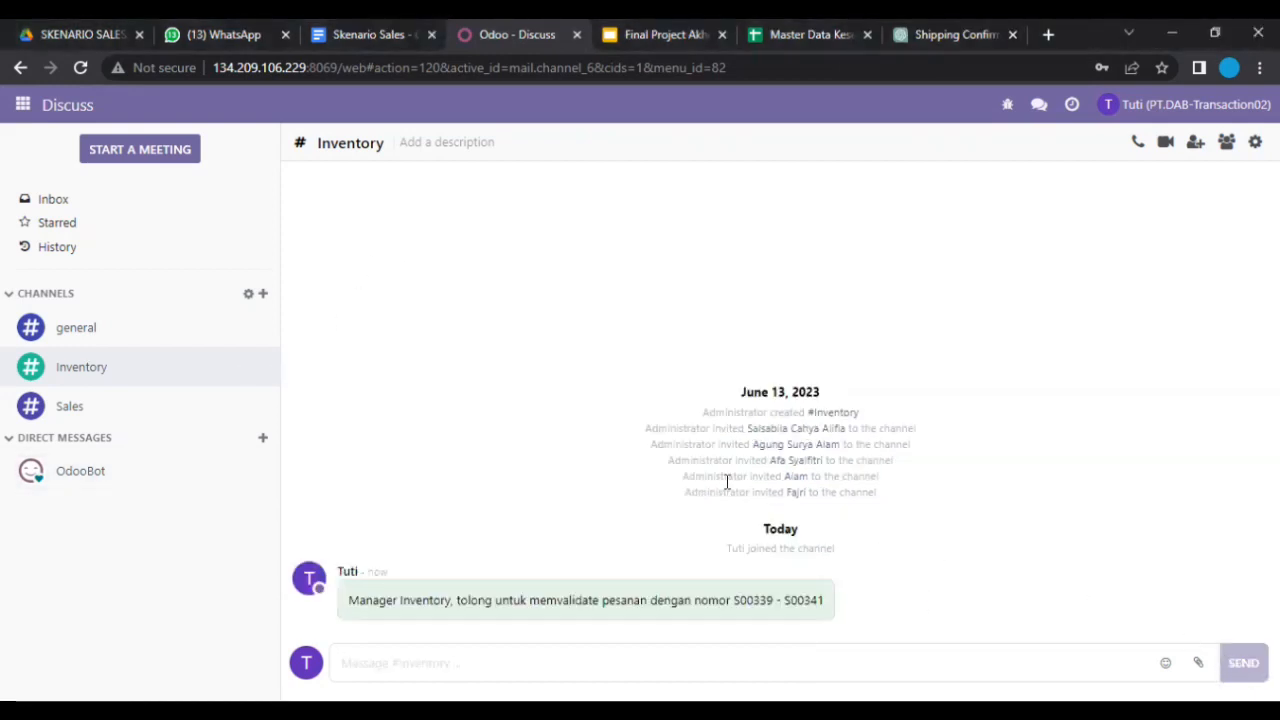
key("alt+Tab")
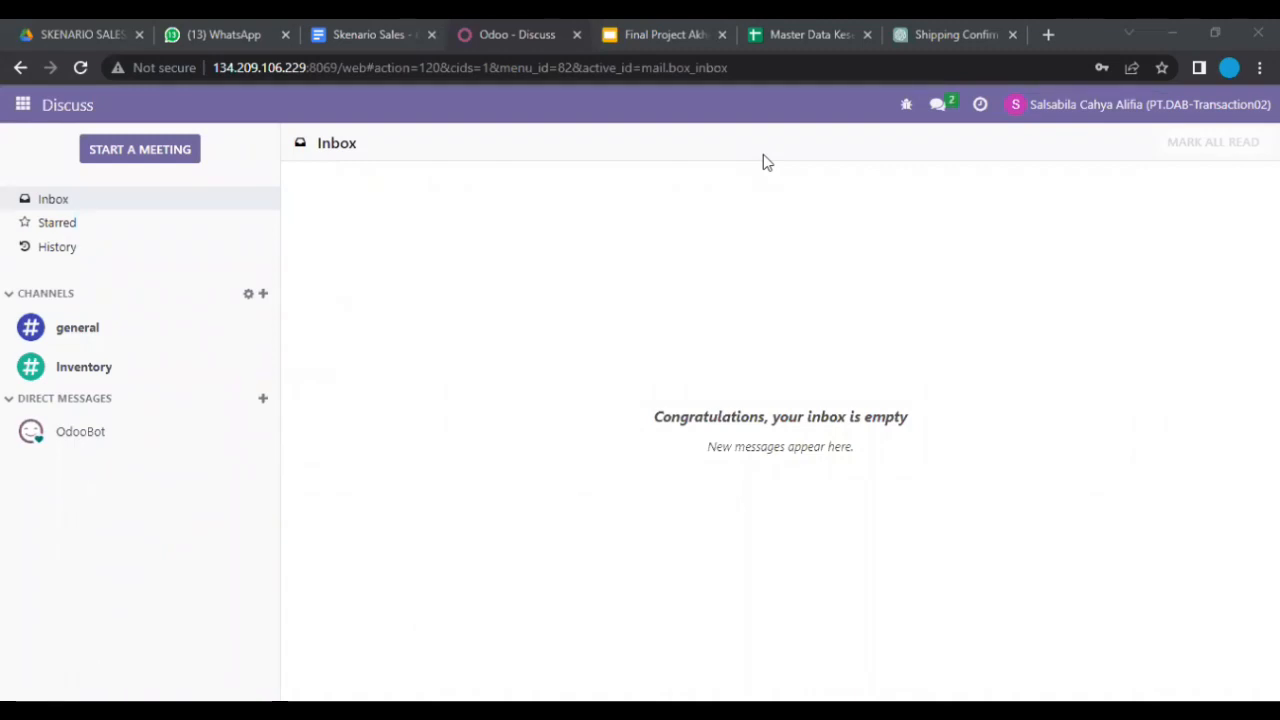
Step: Read the validation request in the Inventory channel, then open the Inventory Overview
left_click(935, 108)
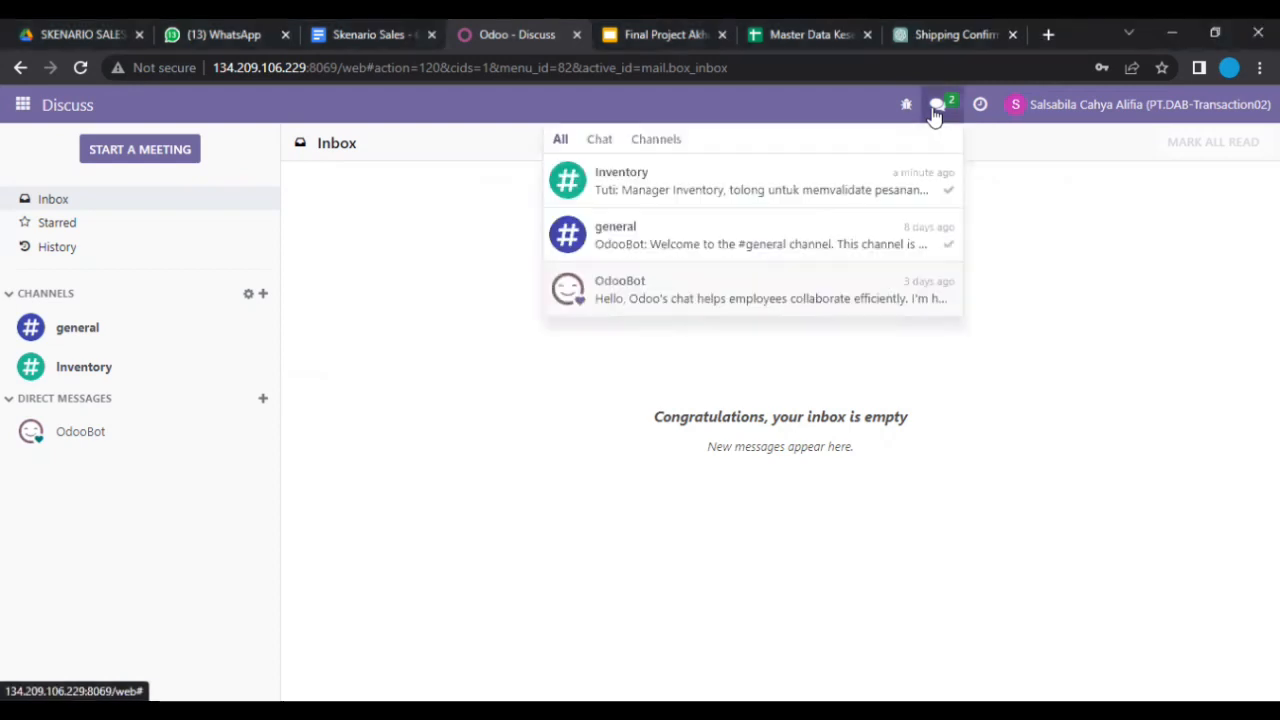
left_click(857, 192)
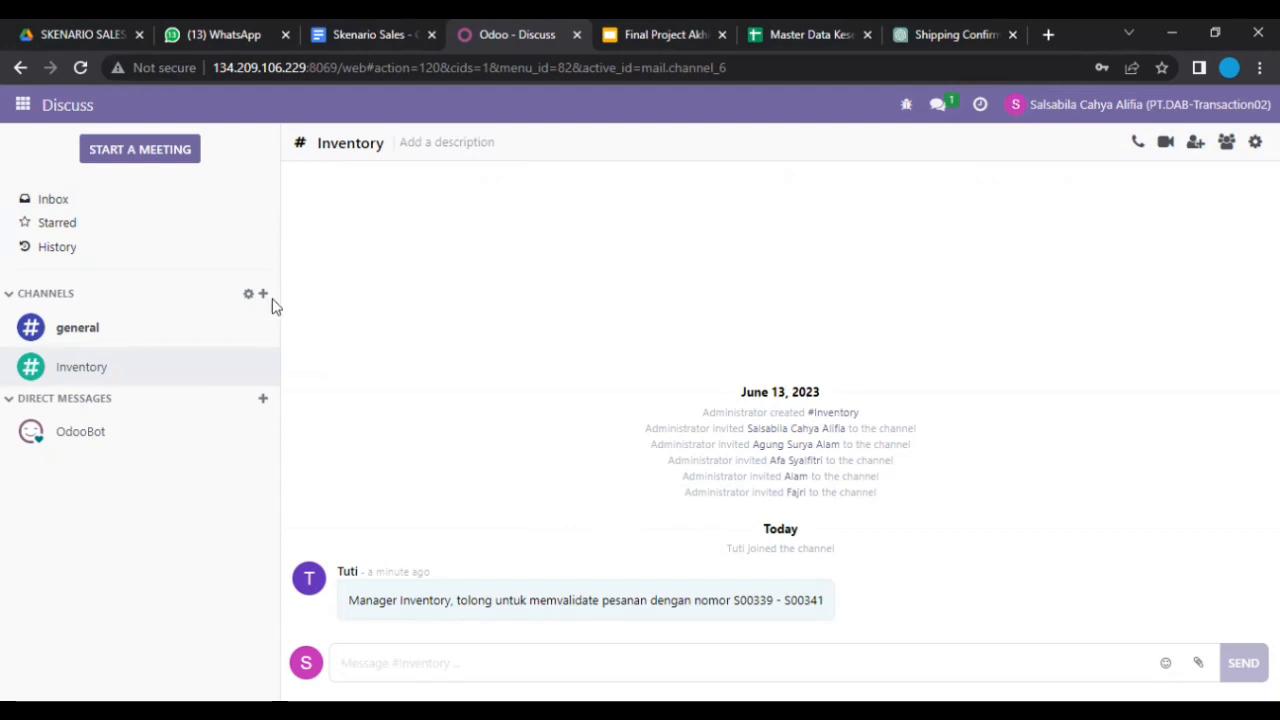
left_click(23, 104)
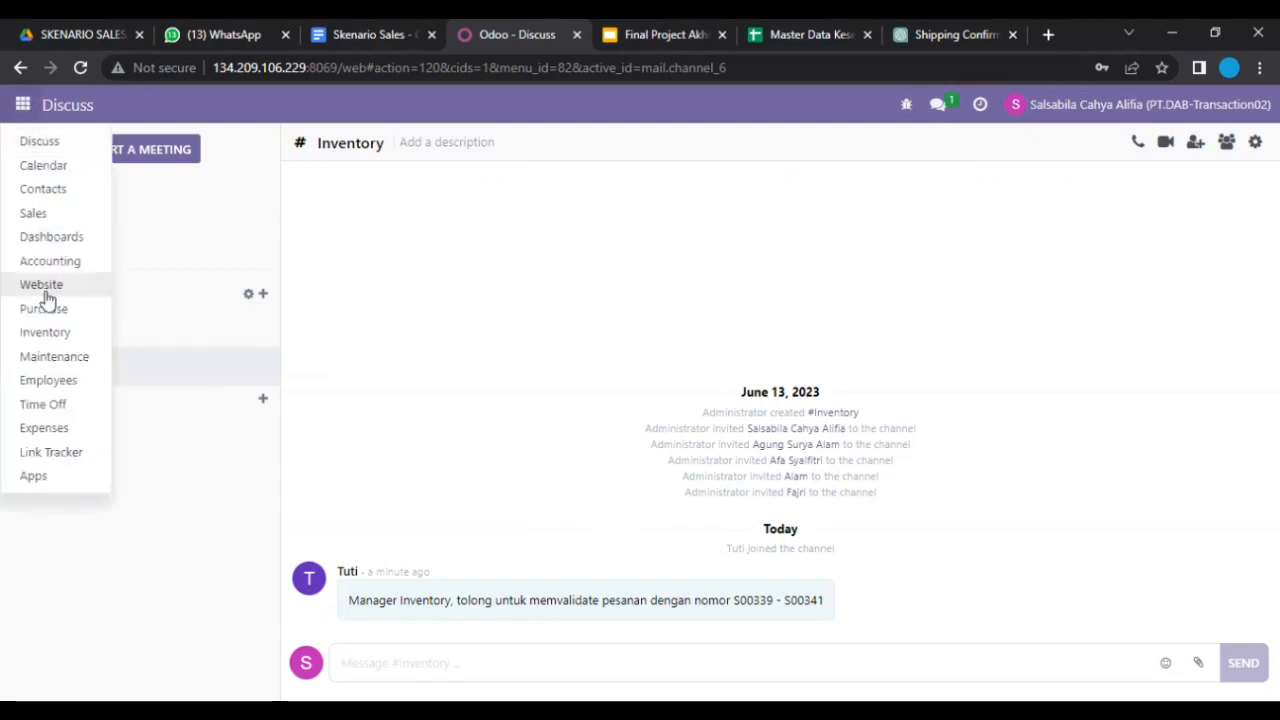
left_click(55, 337)
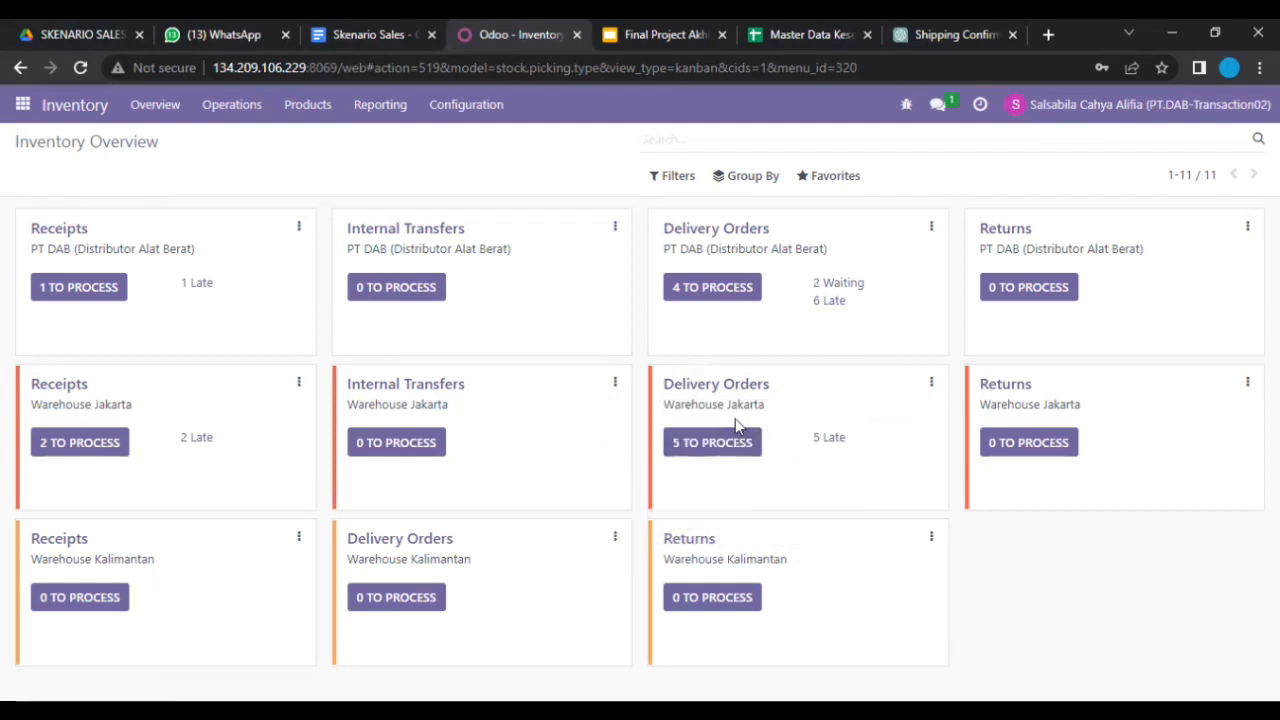
Step: Set quantities on Jakarta delivery JKT/OUT/00013 (S00339) and validate it, marking its 4 Dump Trucks Done
left_click(729, 452)
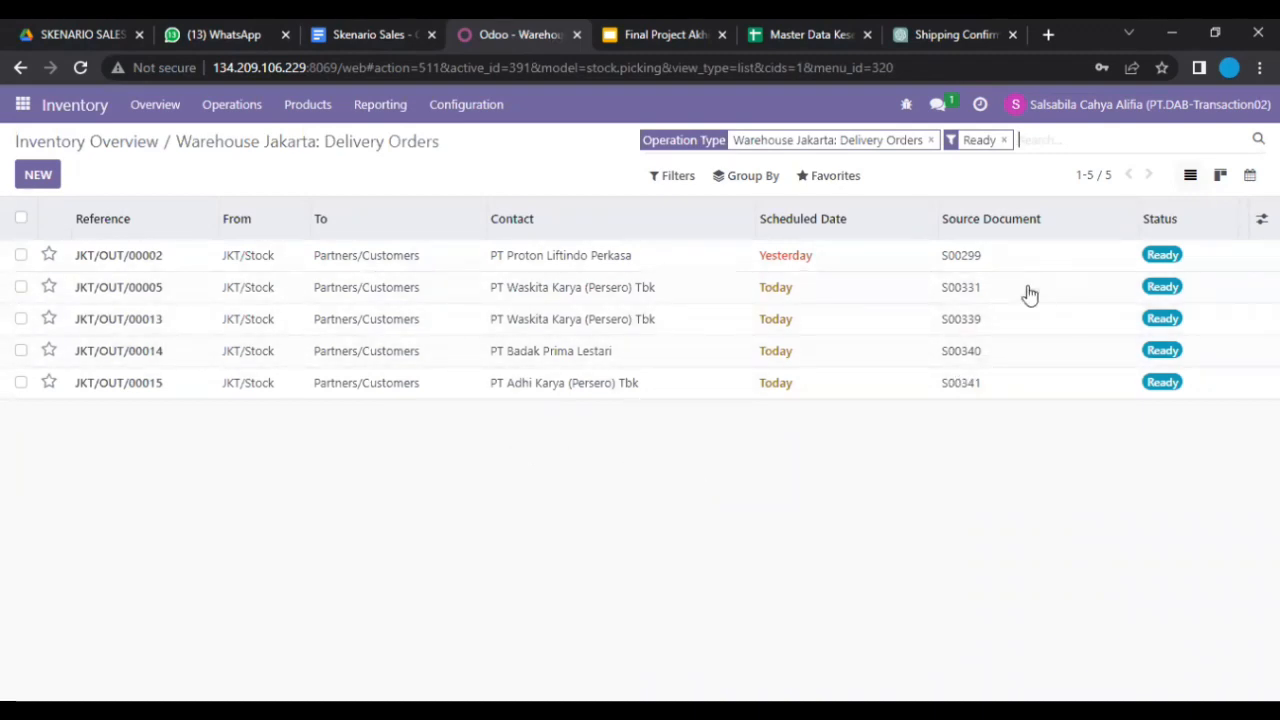
key("alt+Tab")
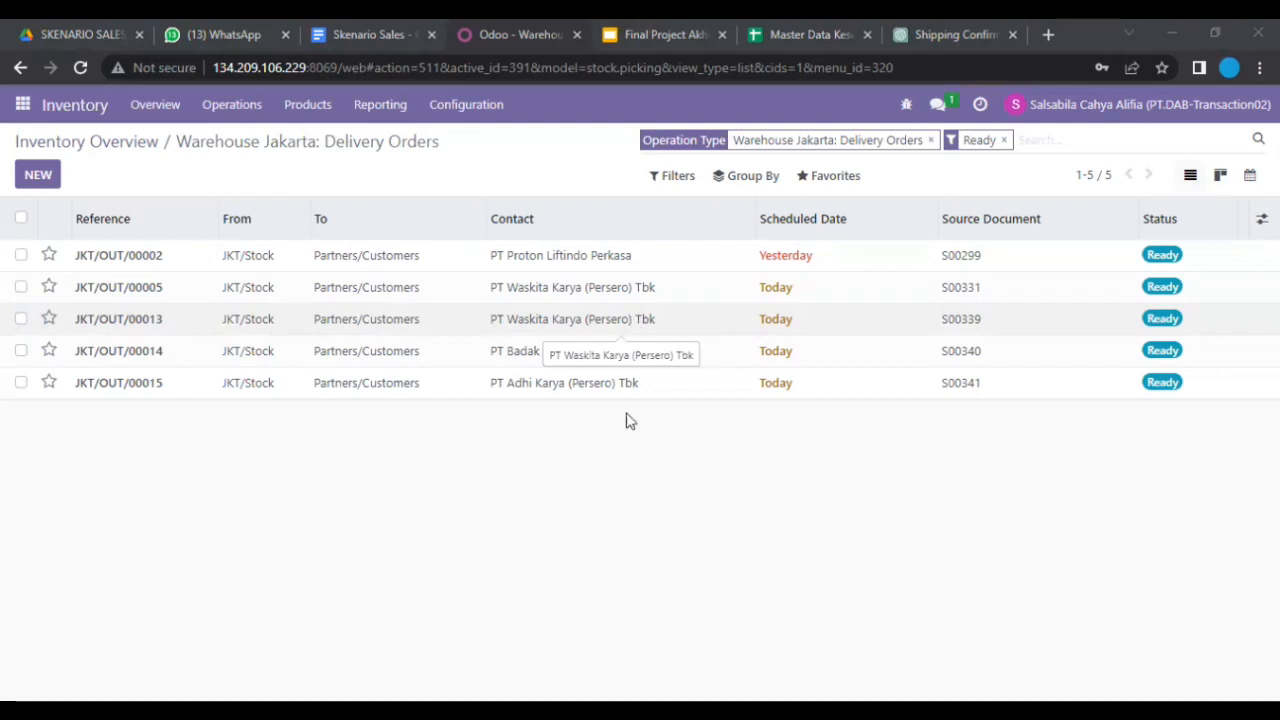
left_click(585, 330)
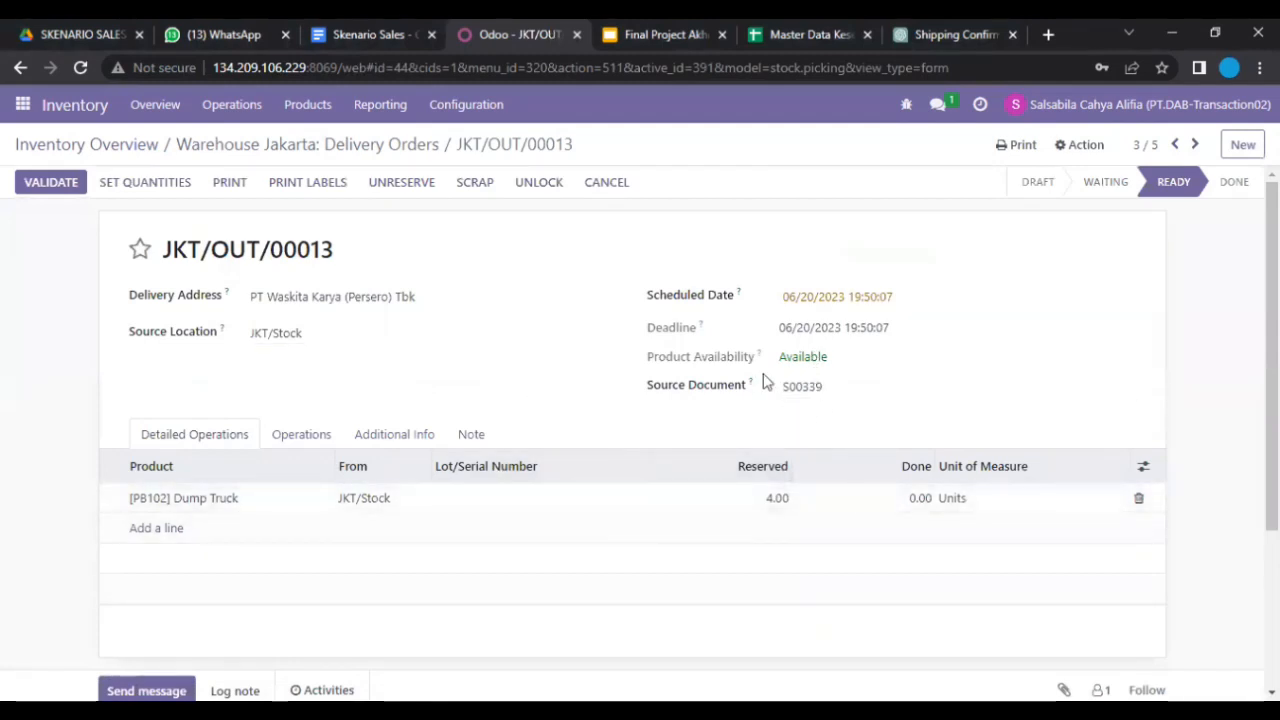
left_click(168, 190)
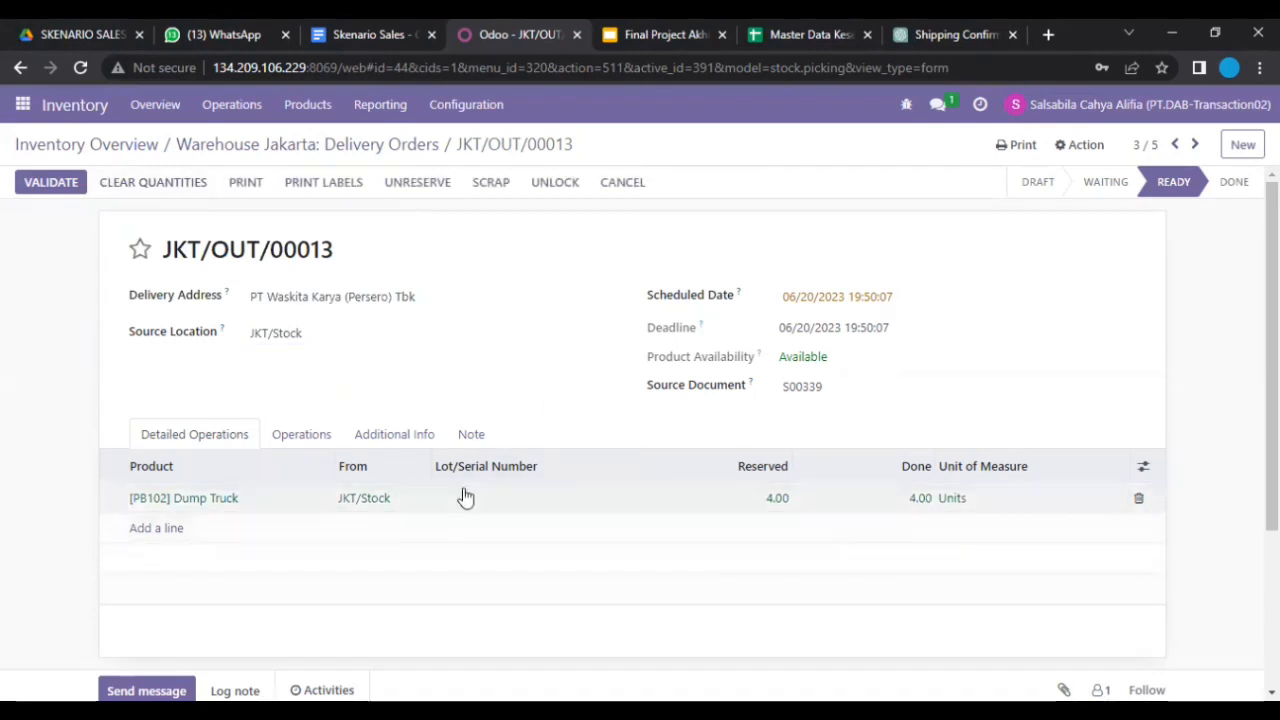
left_click(53, 190)
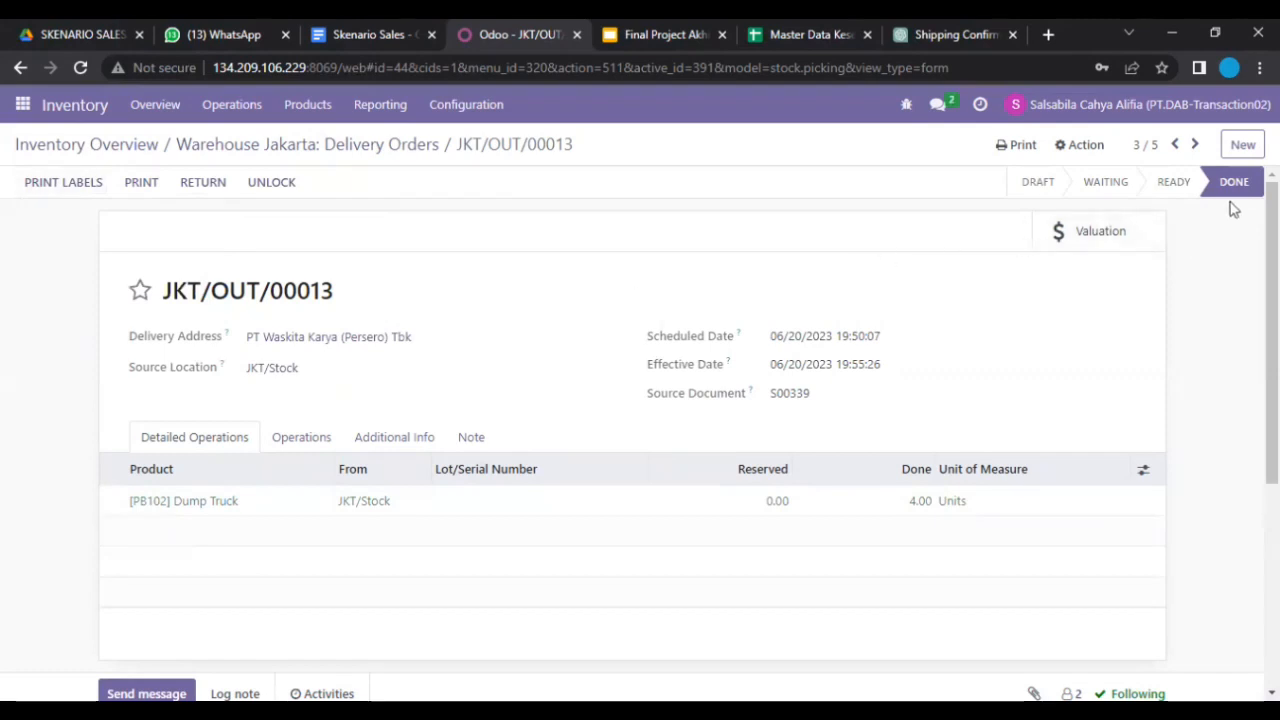
left_click(218, 147)
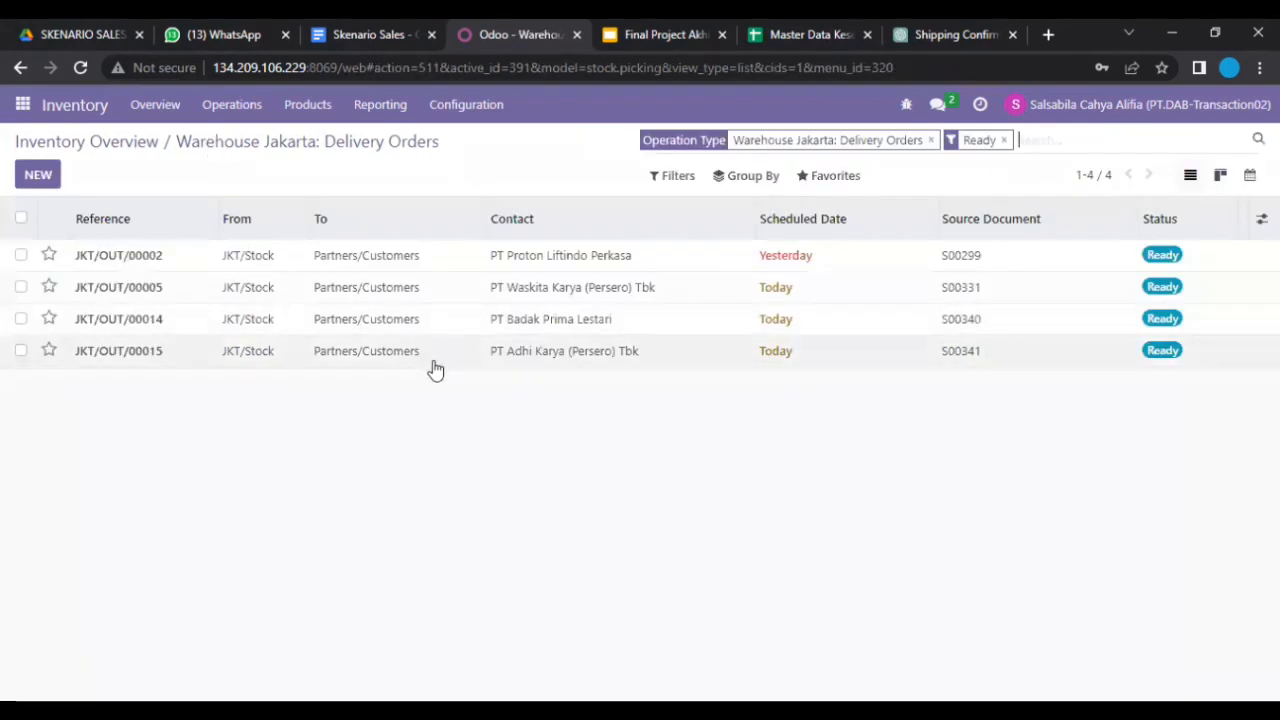
Step: Validate delivery JKT/OUT/00014 for S00340 with its reserved 1 unit done
left_click(430, 320)
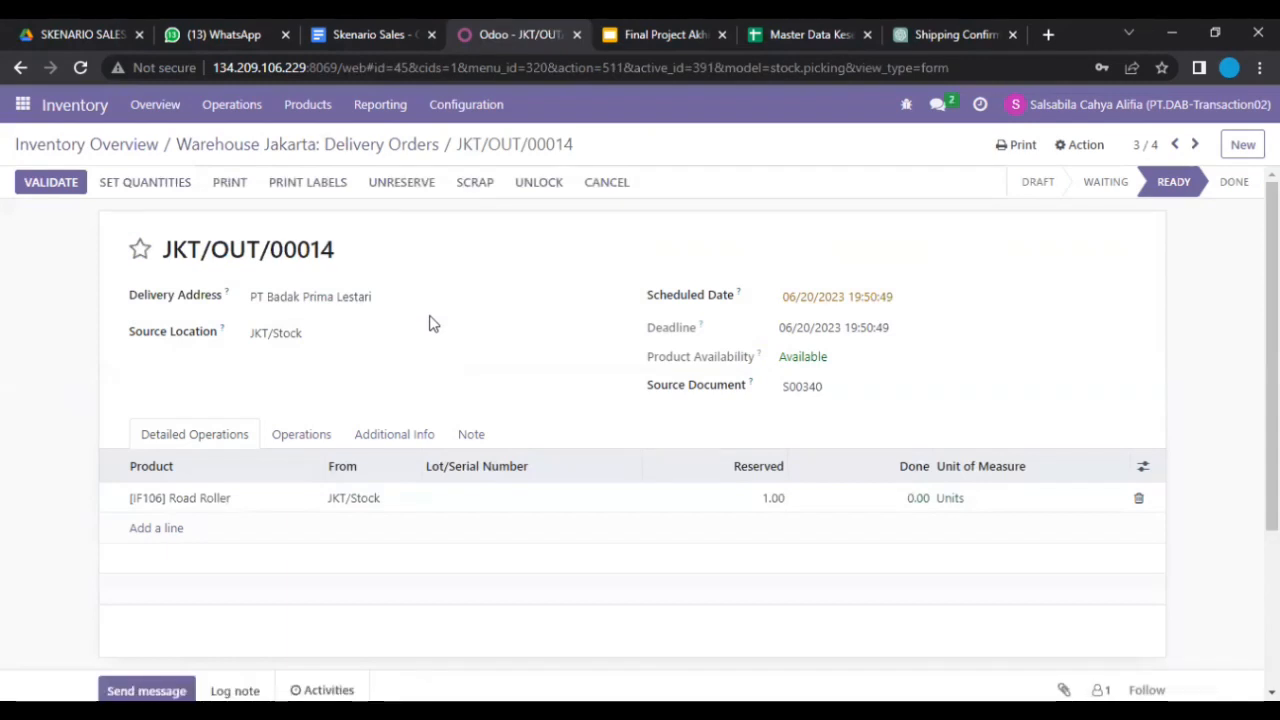
left_click(182, 191)
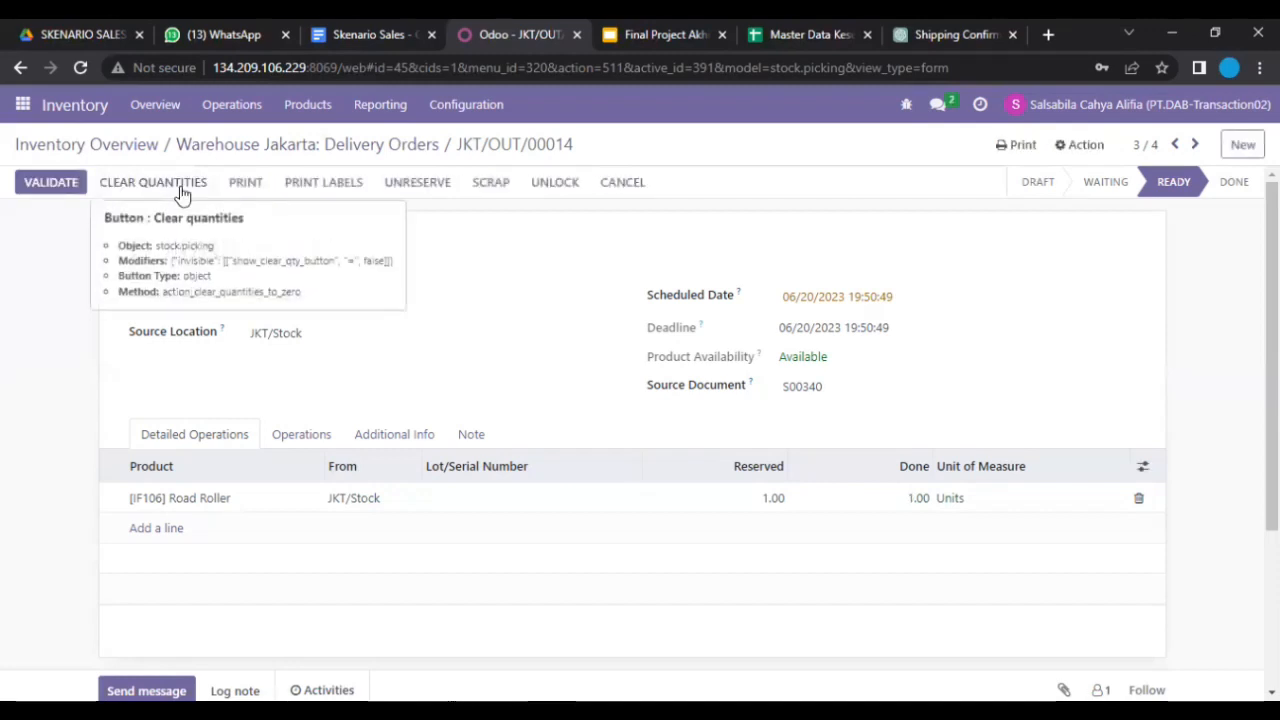
left_click(67, 190)
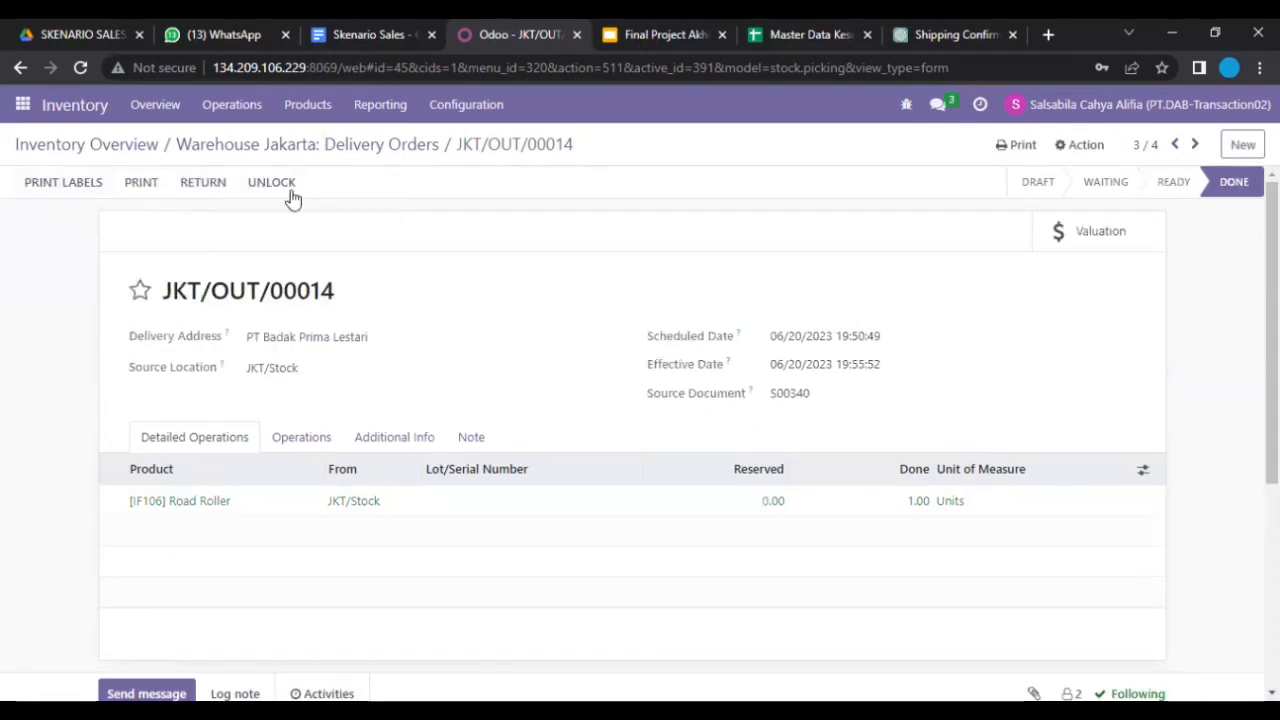
Step: Validate delivery JKT/OUT/00015 for S00341 with its 3 Bulldozers done
left_click(124, 149)
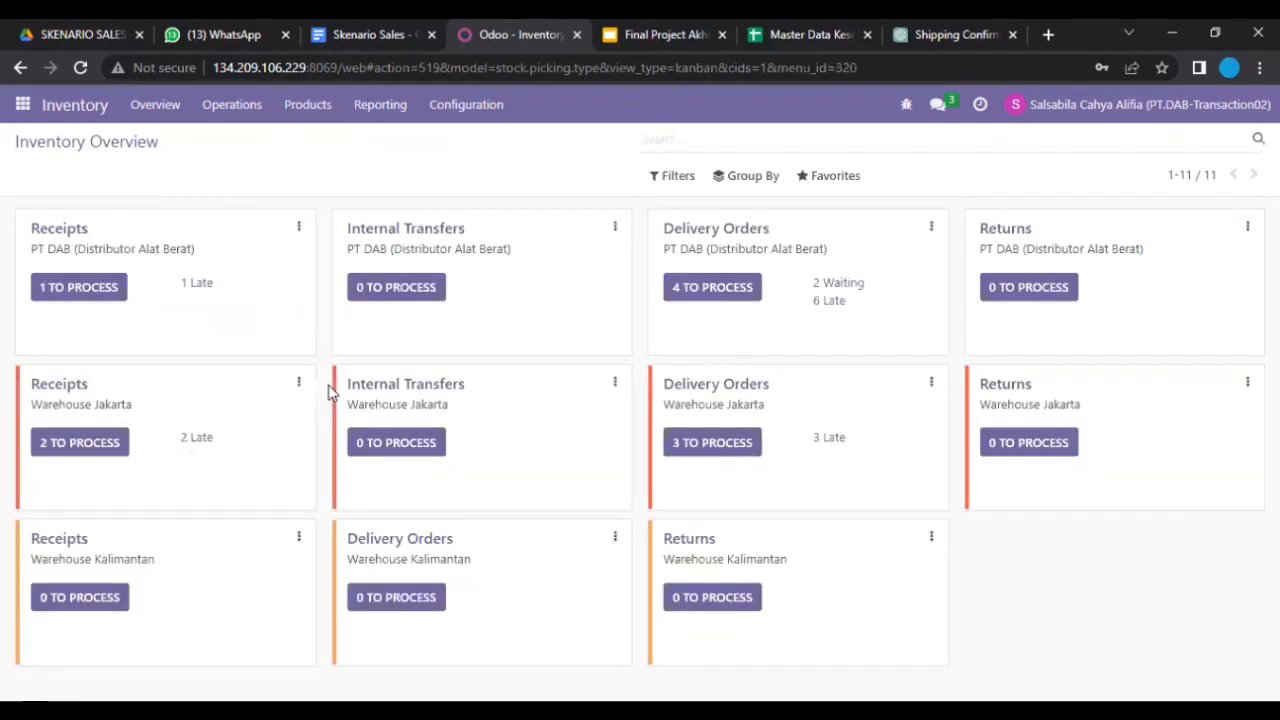
left_click(719, 440)
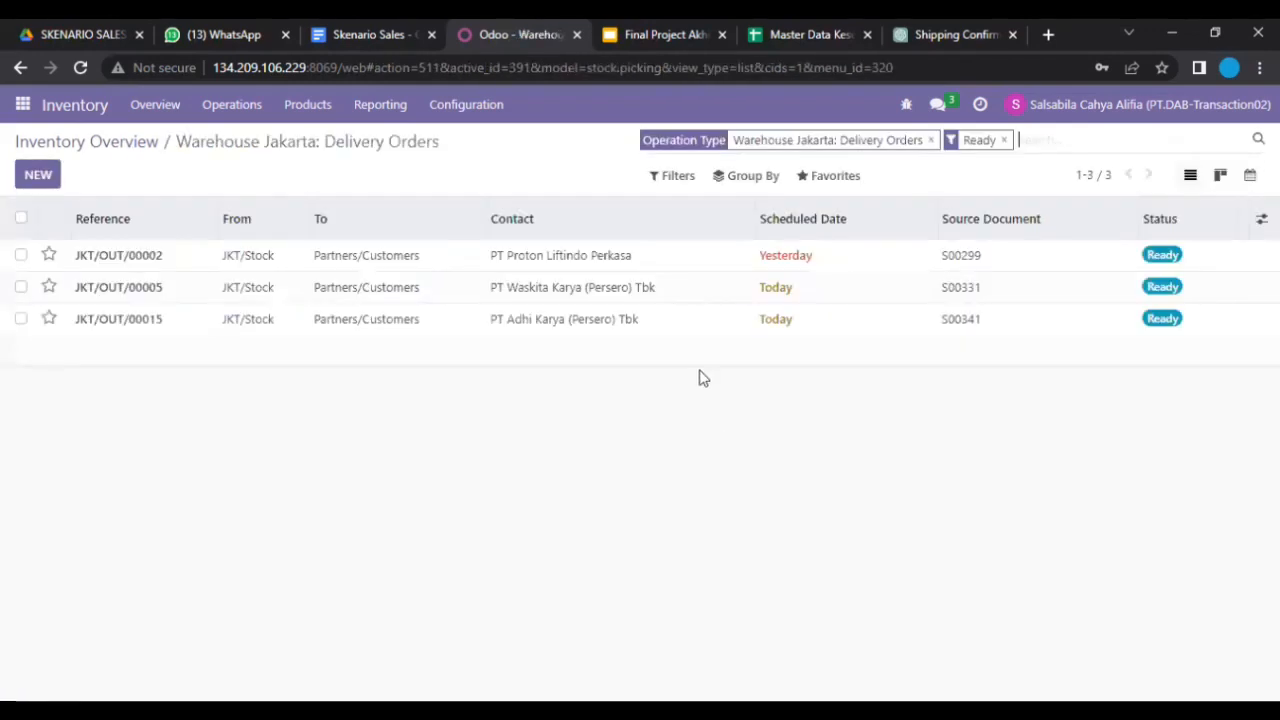
left_click(649, 329)
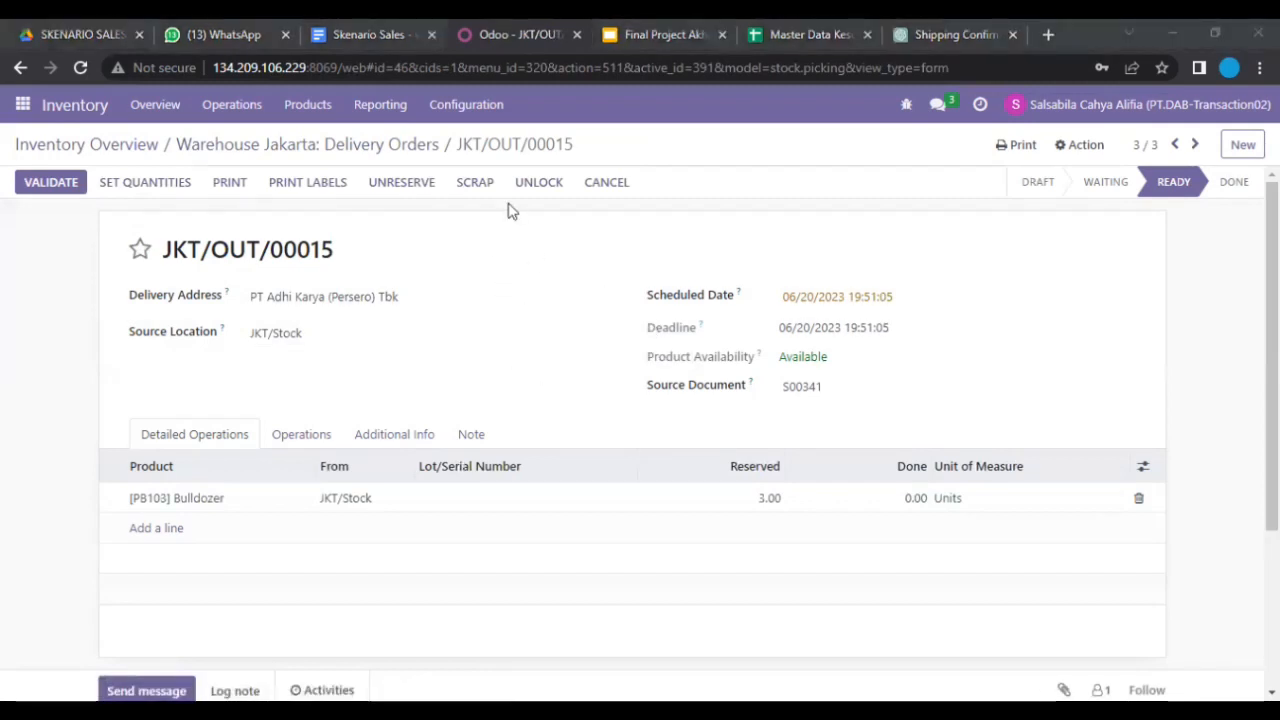
left_click(151, 183)
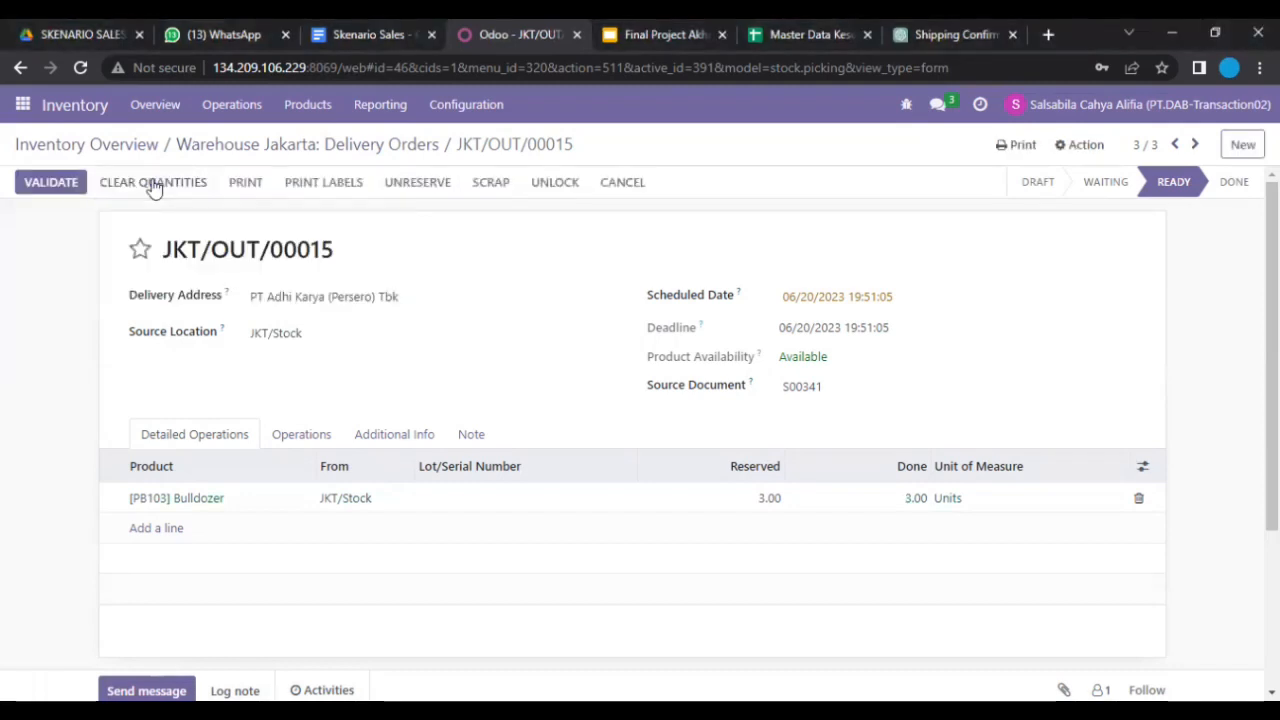
left_click(38, 186)
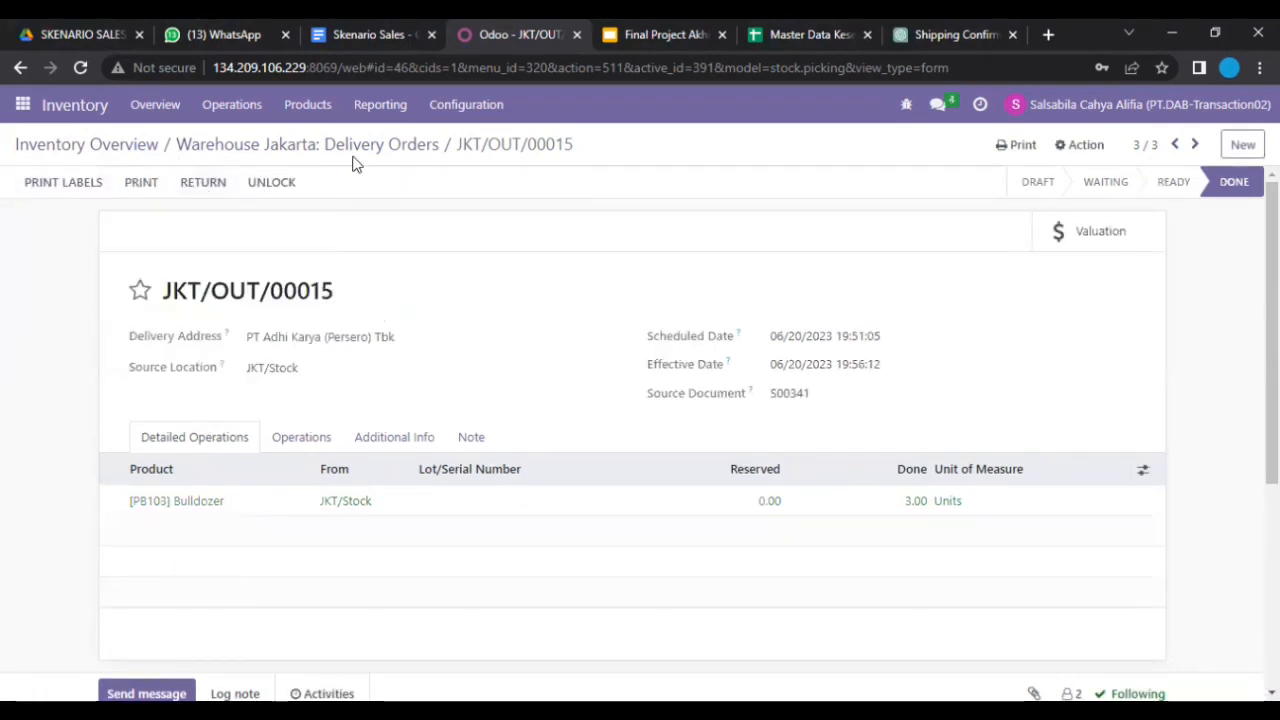
left_click(157, 106)
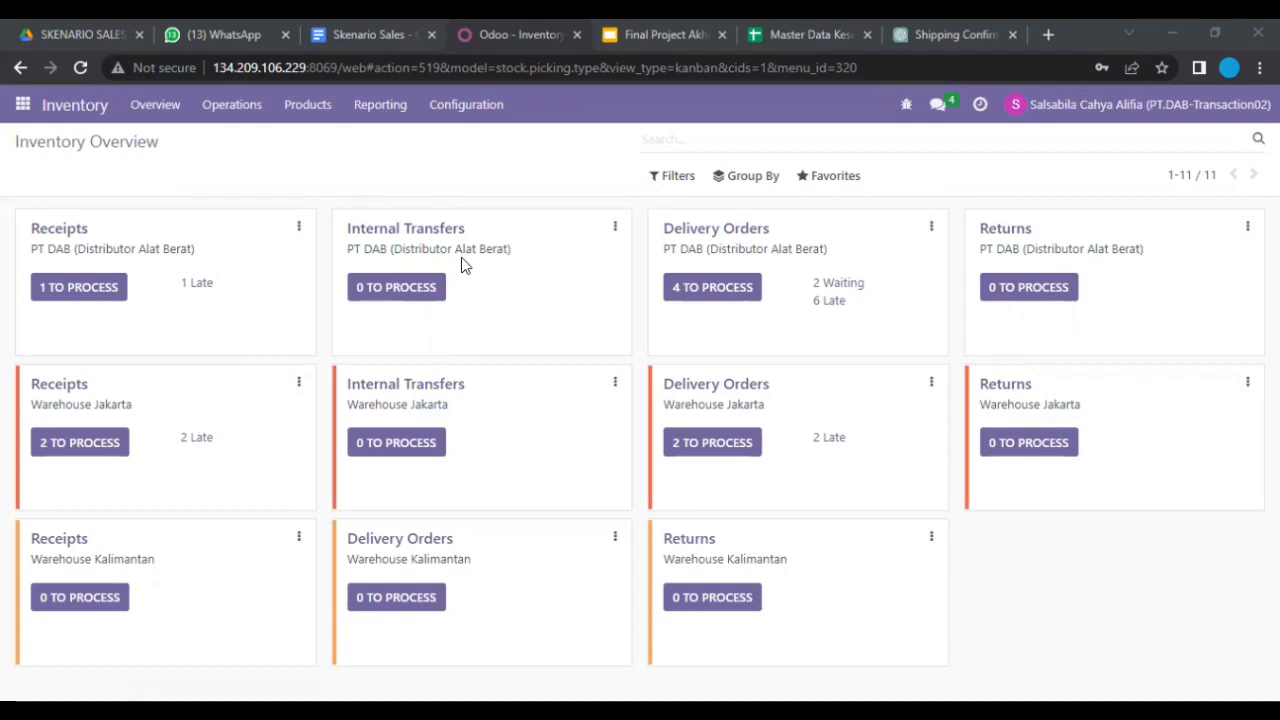
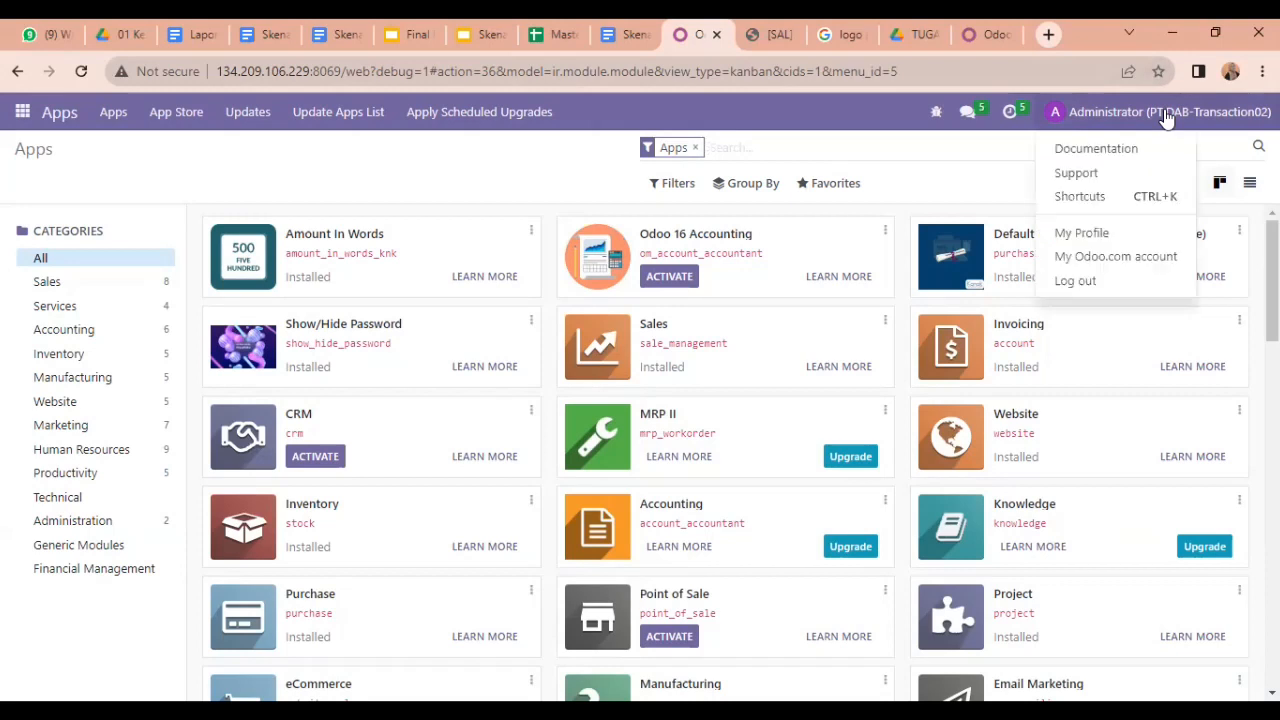
Step: Log out of the administrator account and sign in with the salesperson's email and password
left_click(1118, 280)
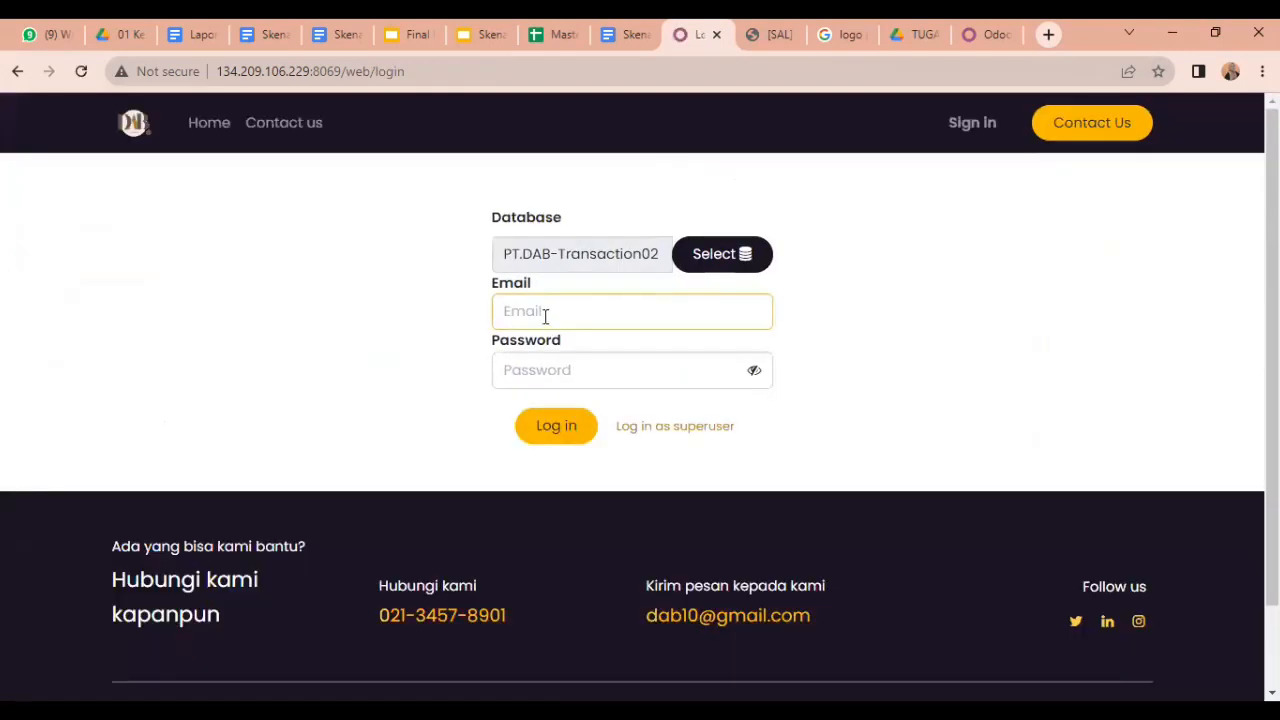
left_click(545, 313)
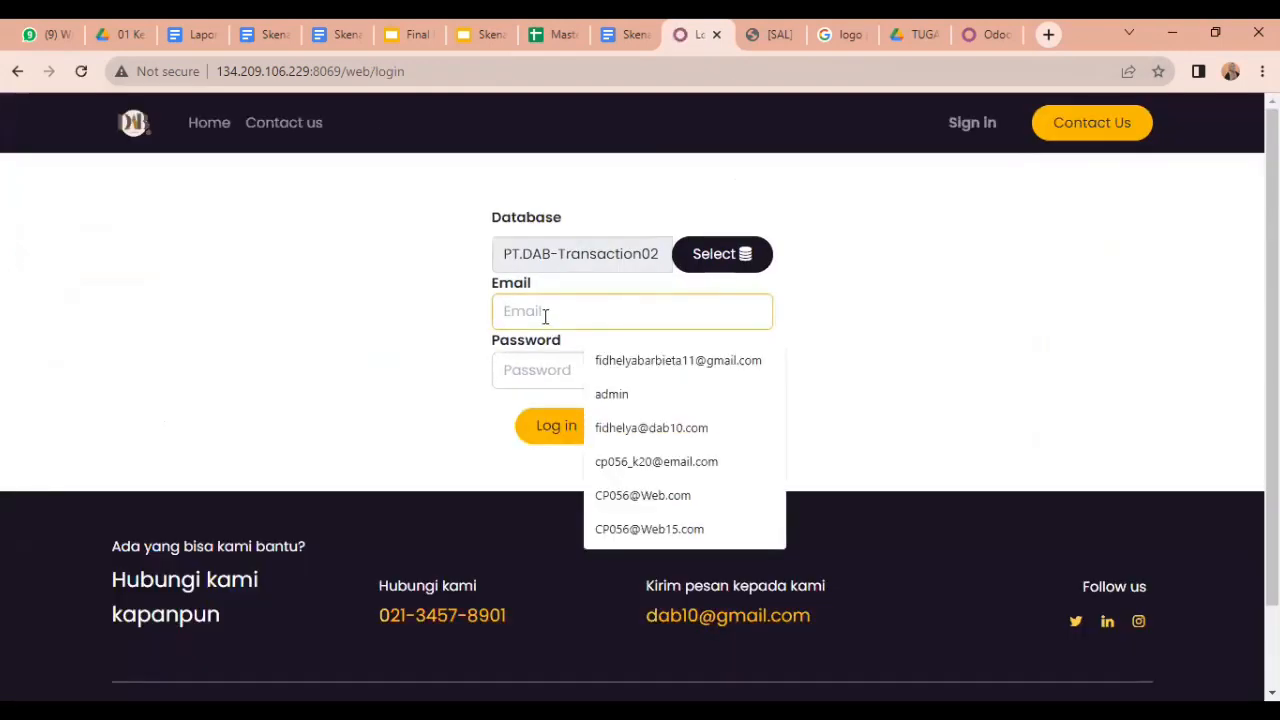
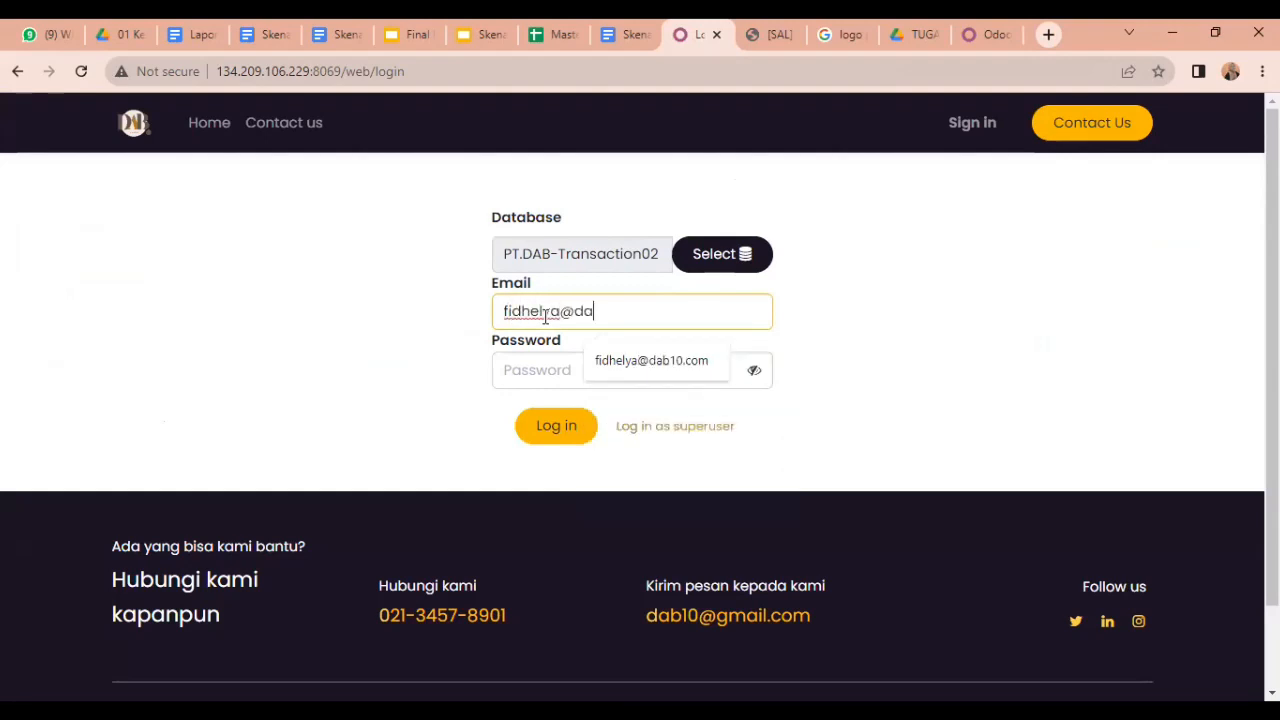
left_click(537, 364)
type("a")
key("Return")
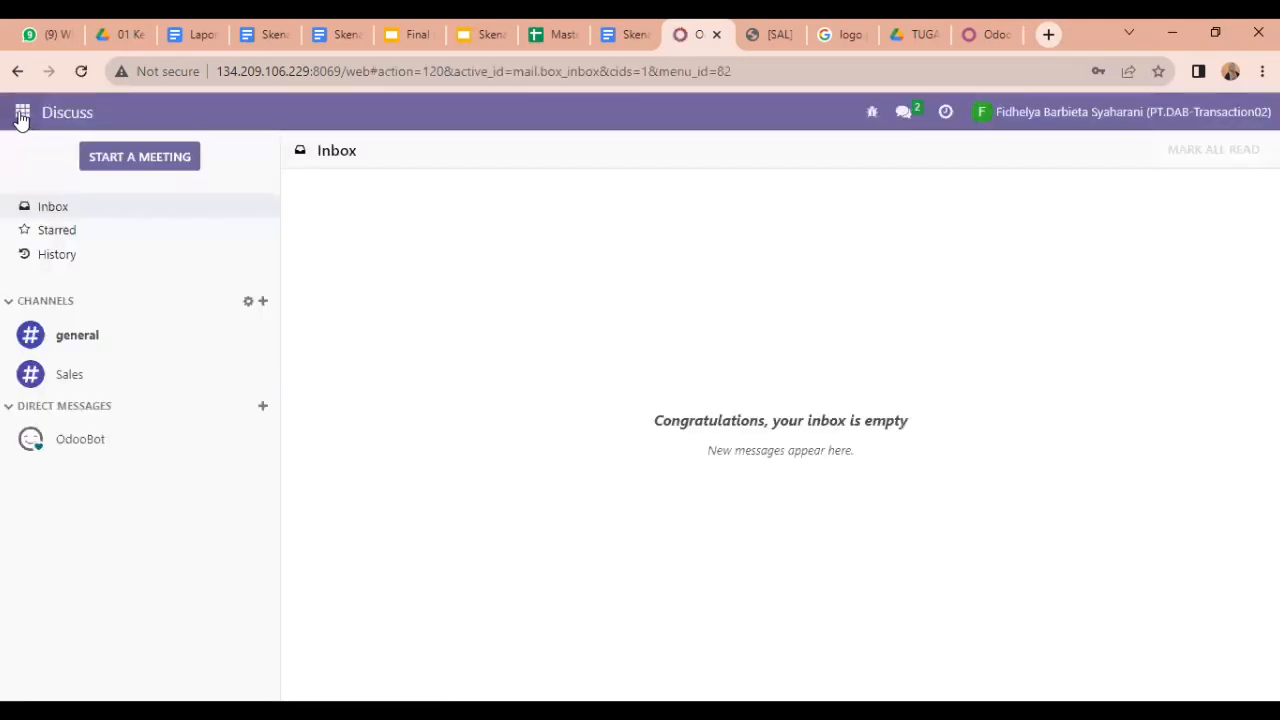
Step: Go to Sales > Orders > Quotations and create a new quotation
left_click(21, 114)
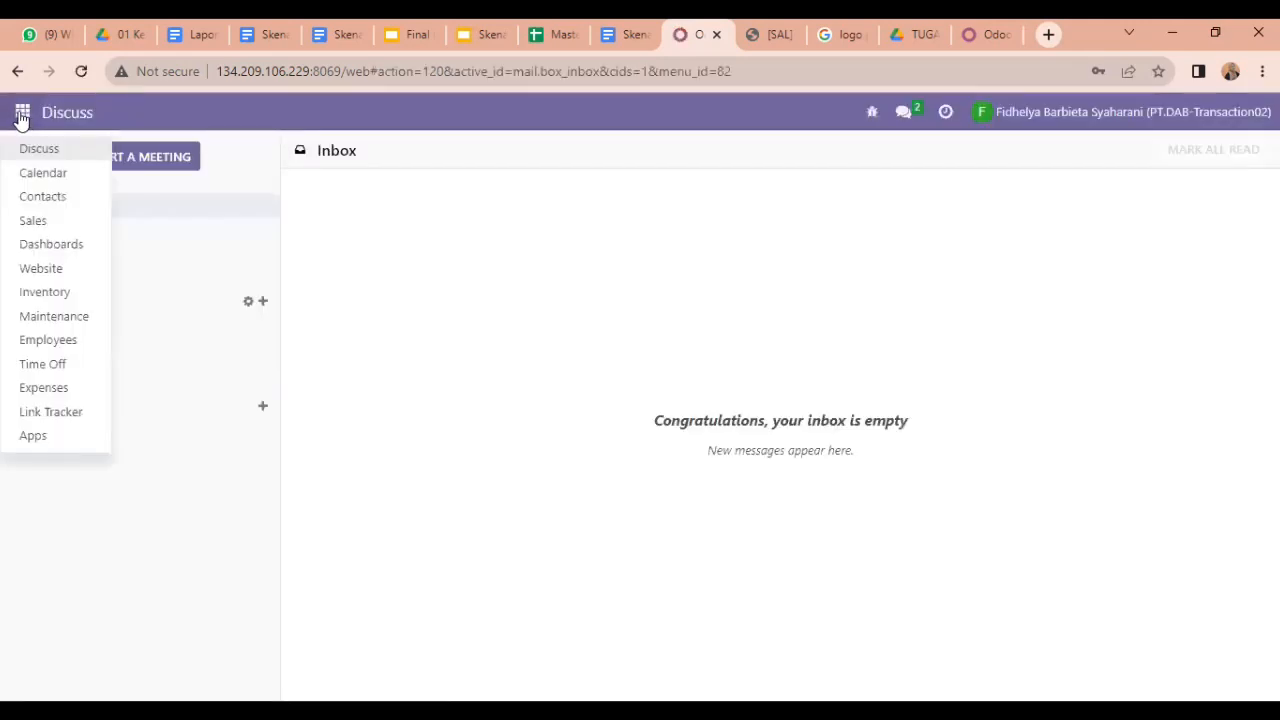
left_click(33, 221)
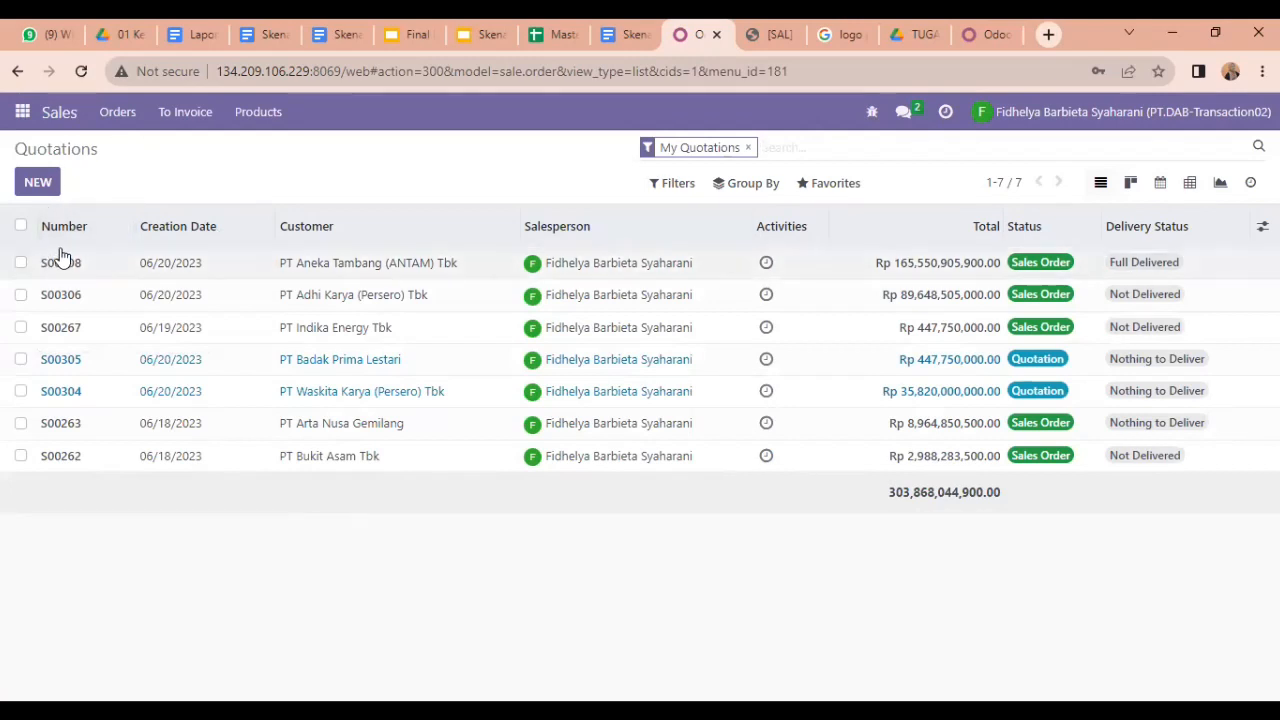
left_click(117, 116)
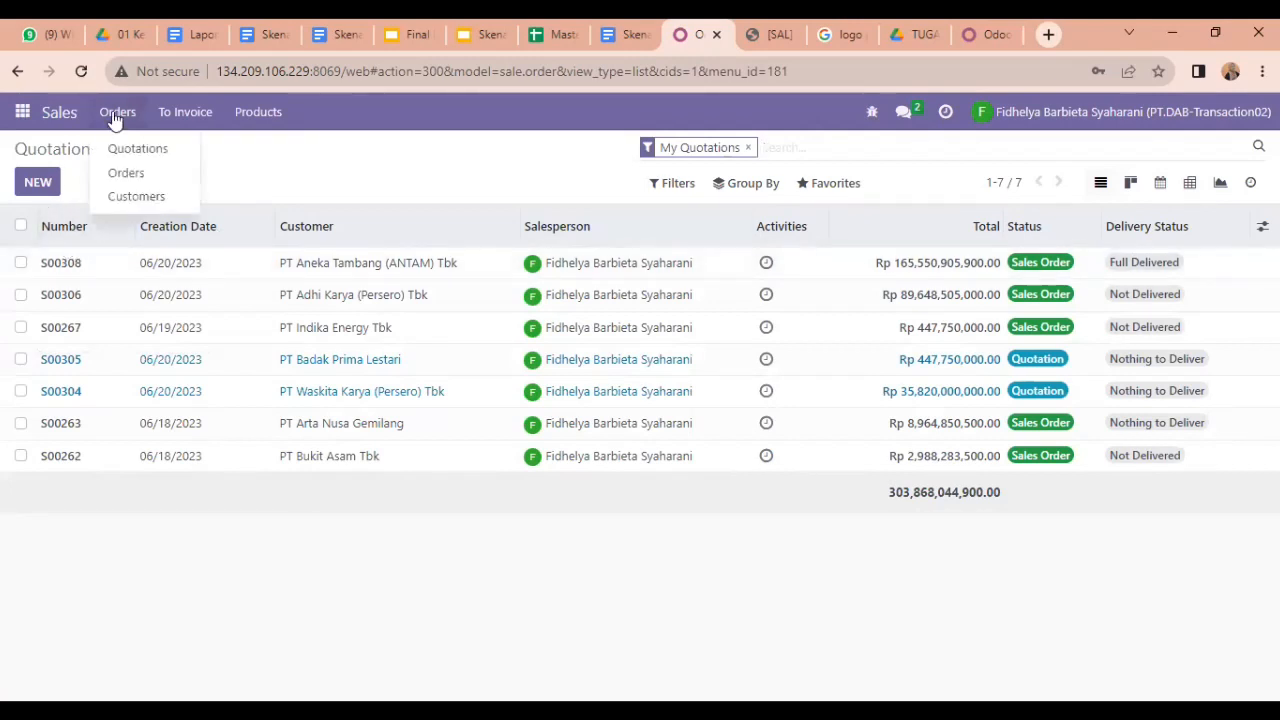
left_click(130, 148)
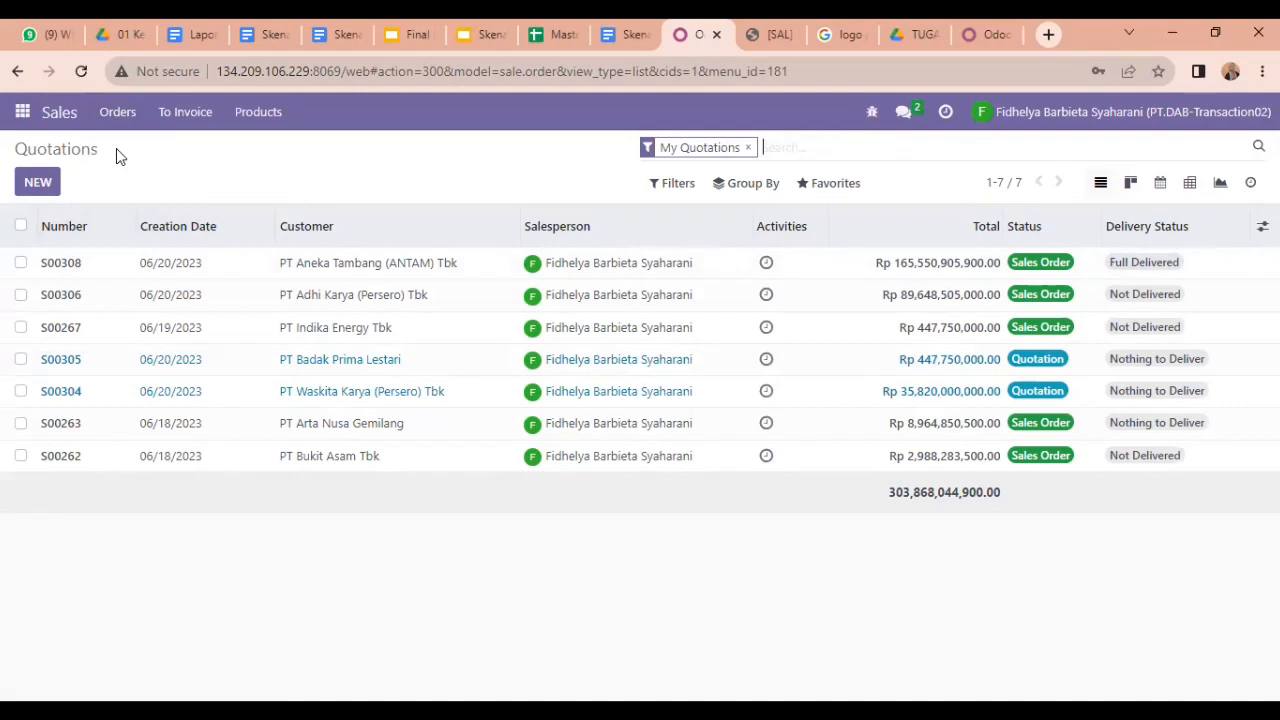
left_click(38, 184)
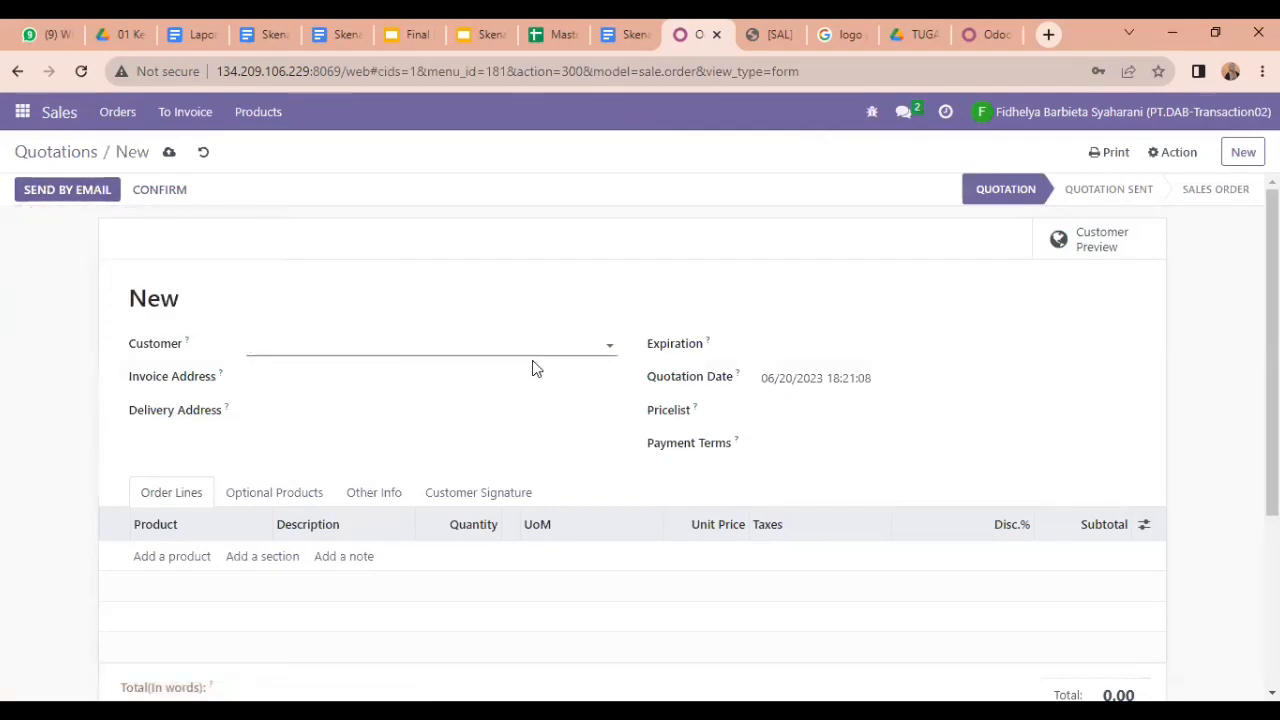
Step: Set the customer to PT Aneka Tambang (ANTAM) Tbk and the expiration date to 06/23/2023
left_click(591, 346)
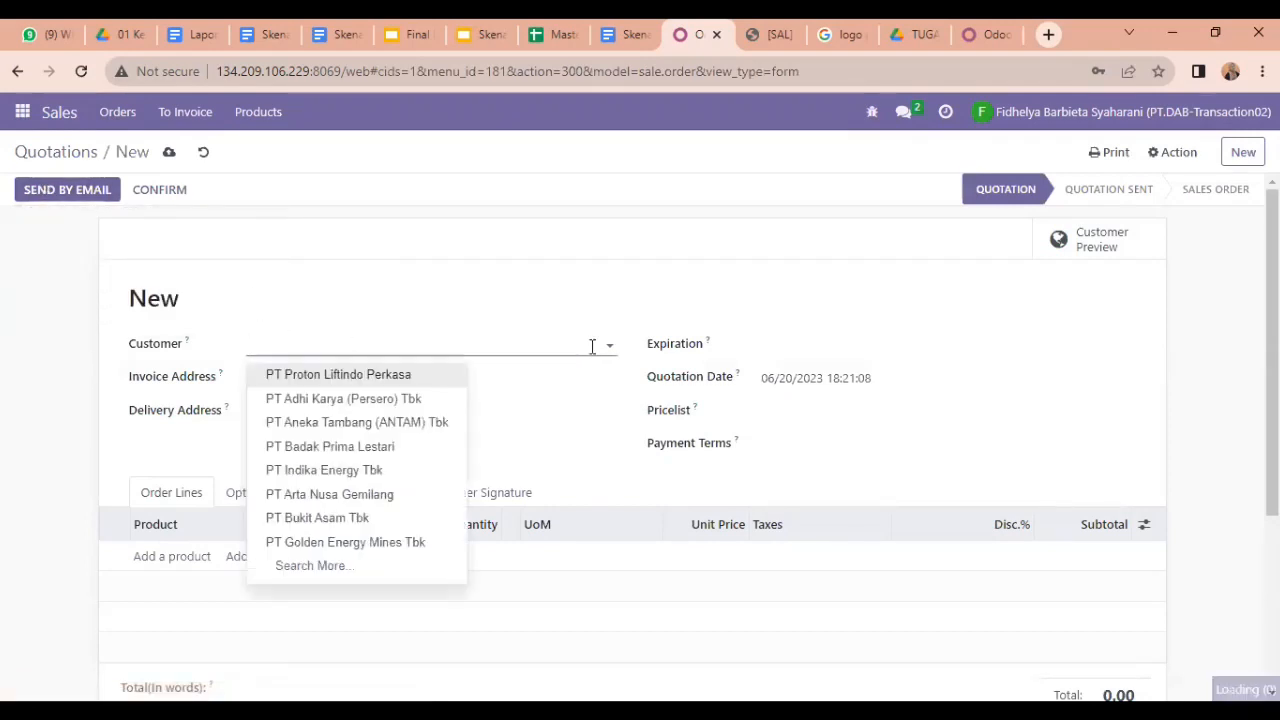
left_click(403, 422)
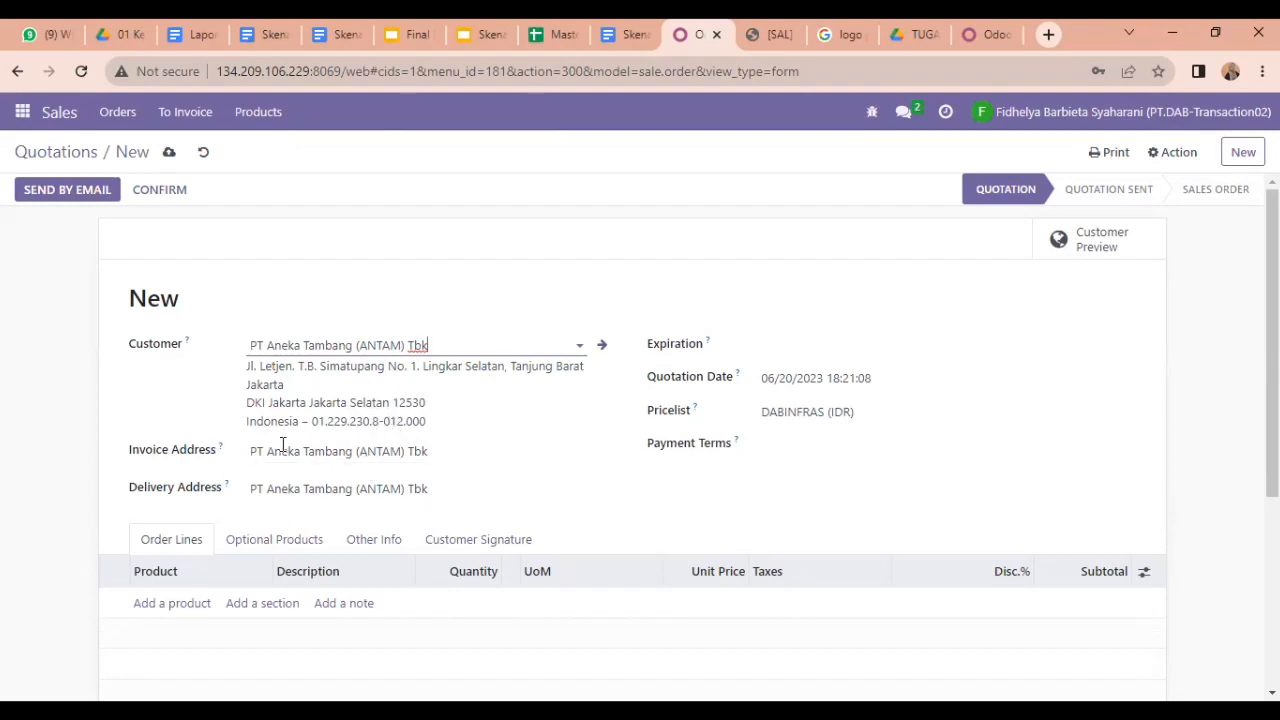
left_click(760, 345)
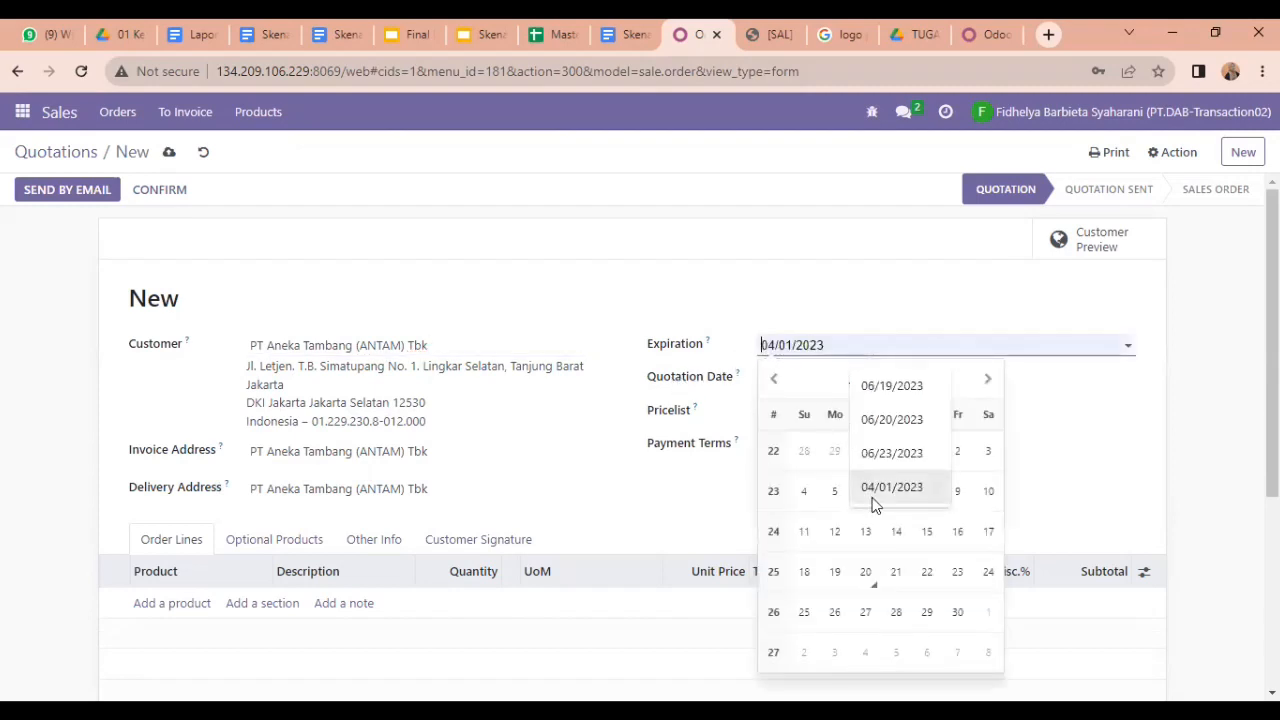
left_click(957, 572)
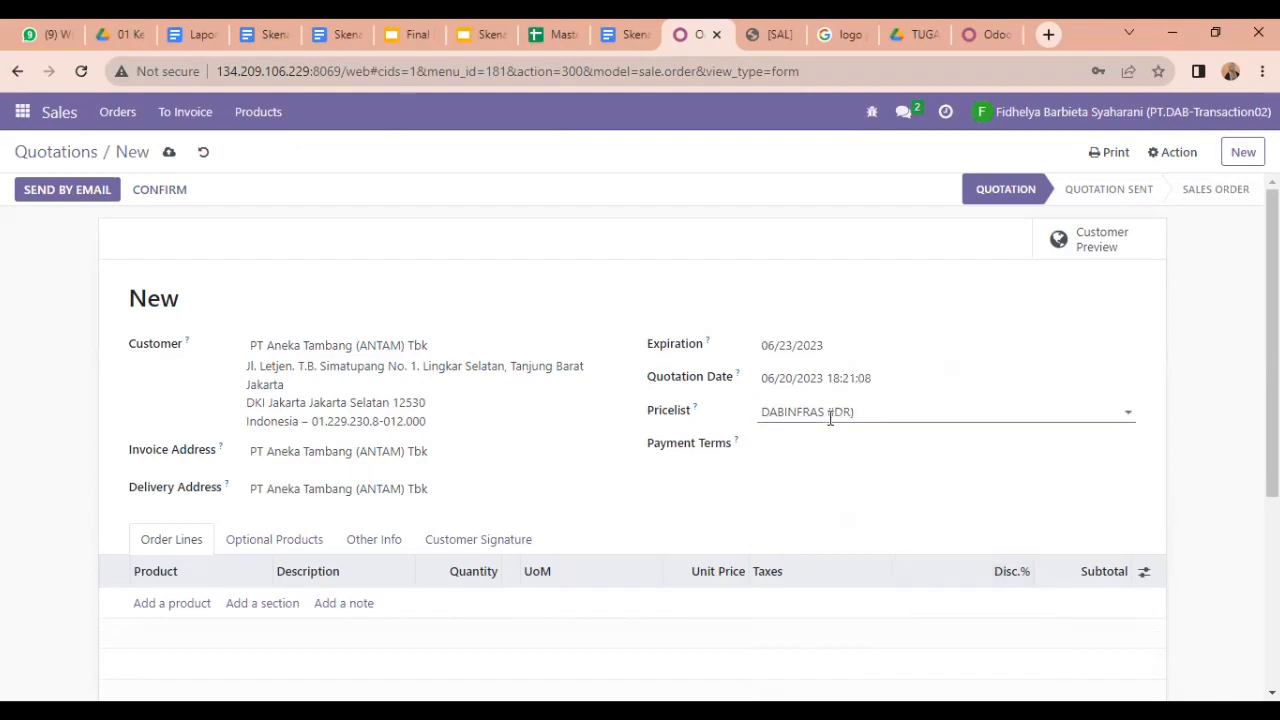
Step: Choose the DABMINING (IDR) pricelist and 15 Days payment terms
left_click(994, 417)
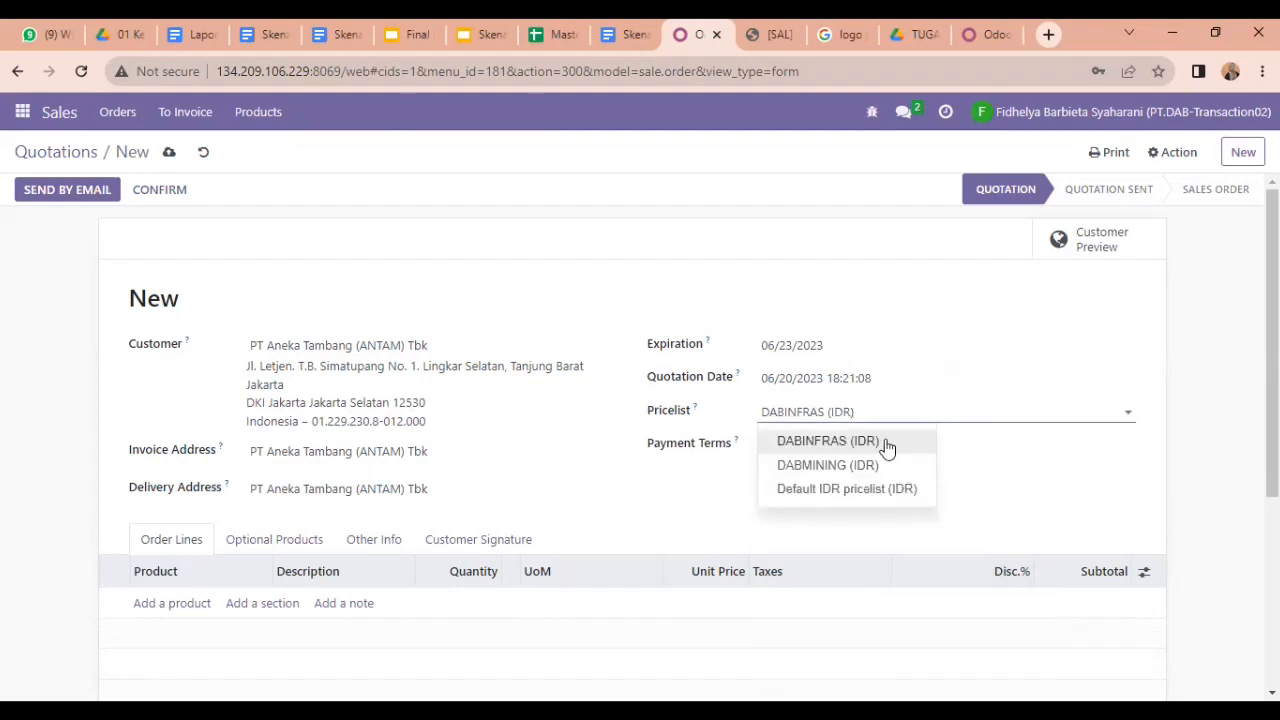
left_click(870, 467)
left_click(826, 450)
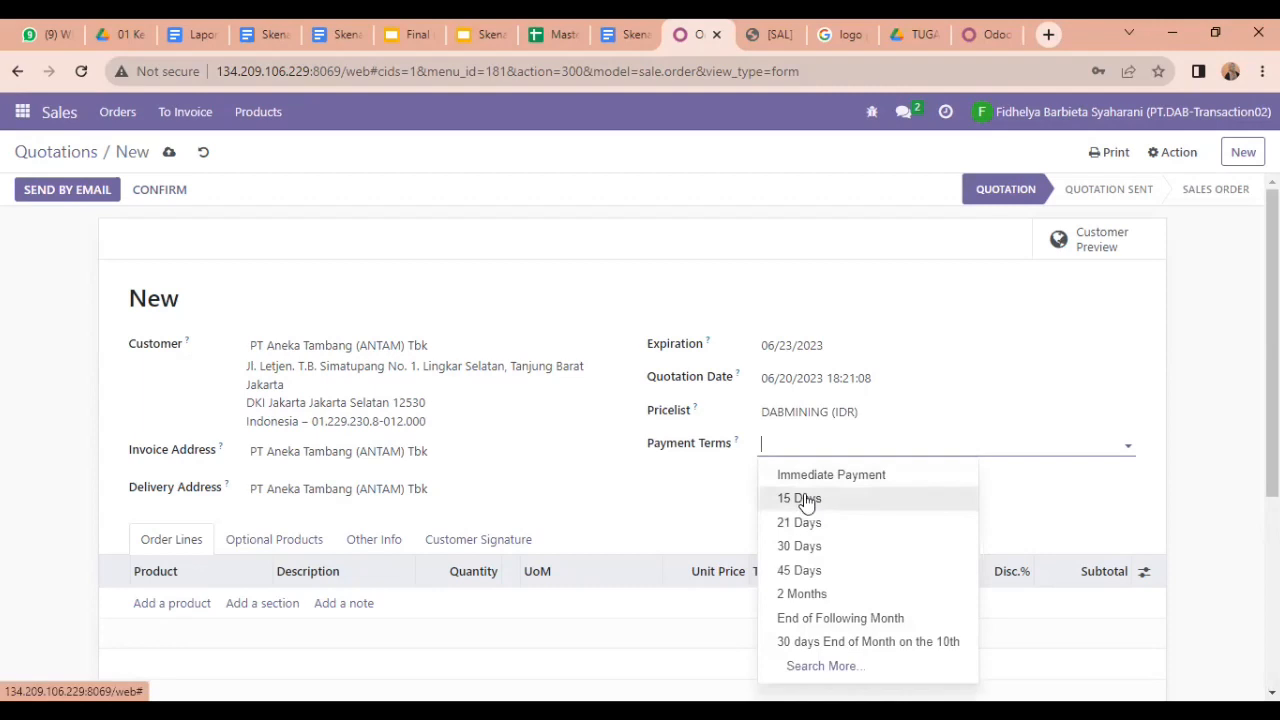
left_click(806, 499)
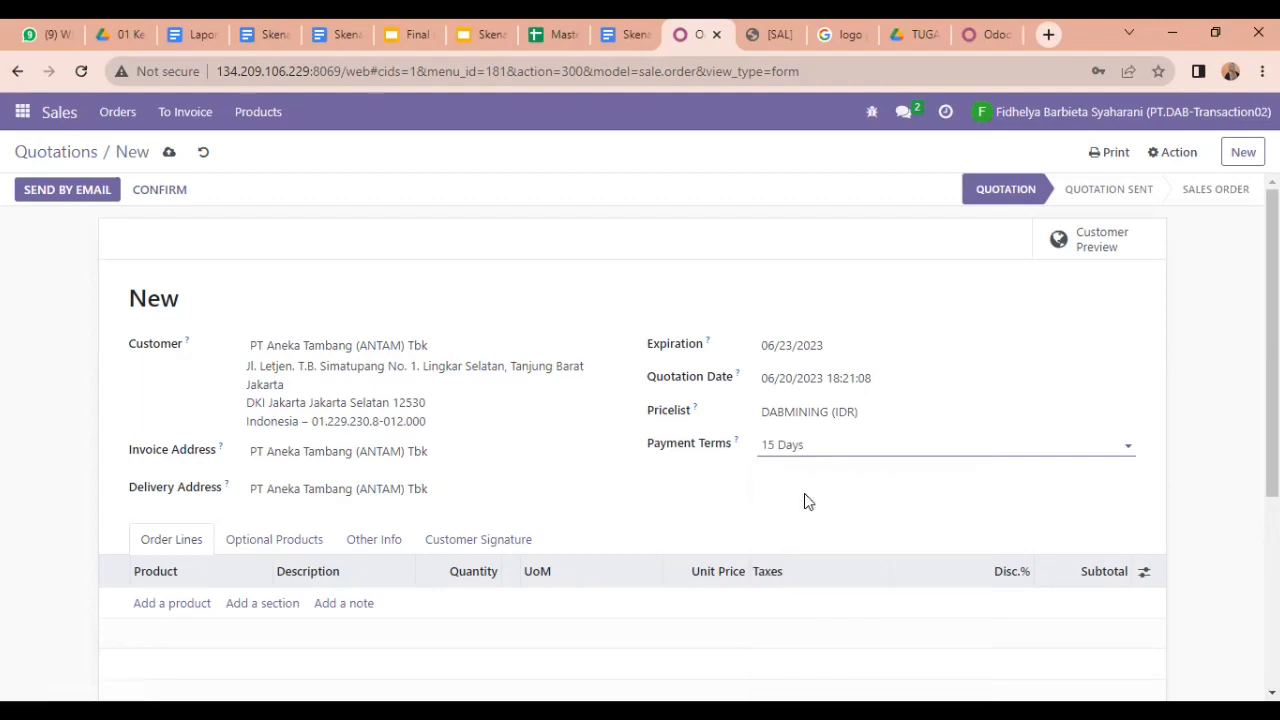
left_click(171, 604)
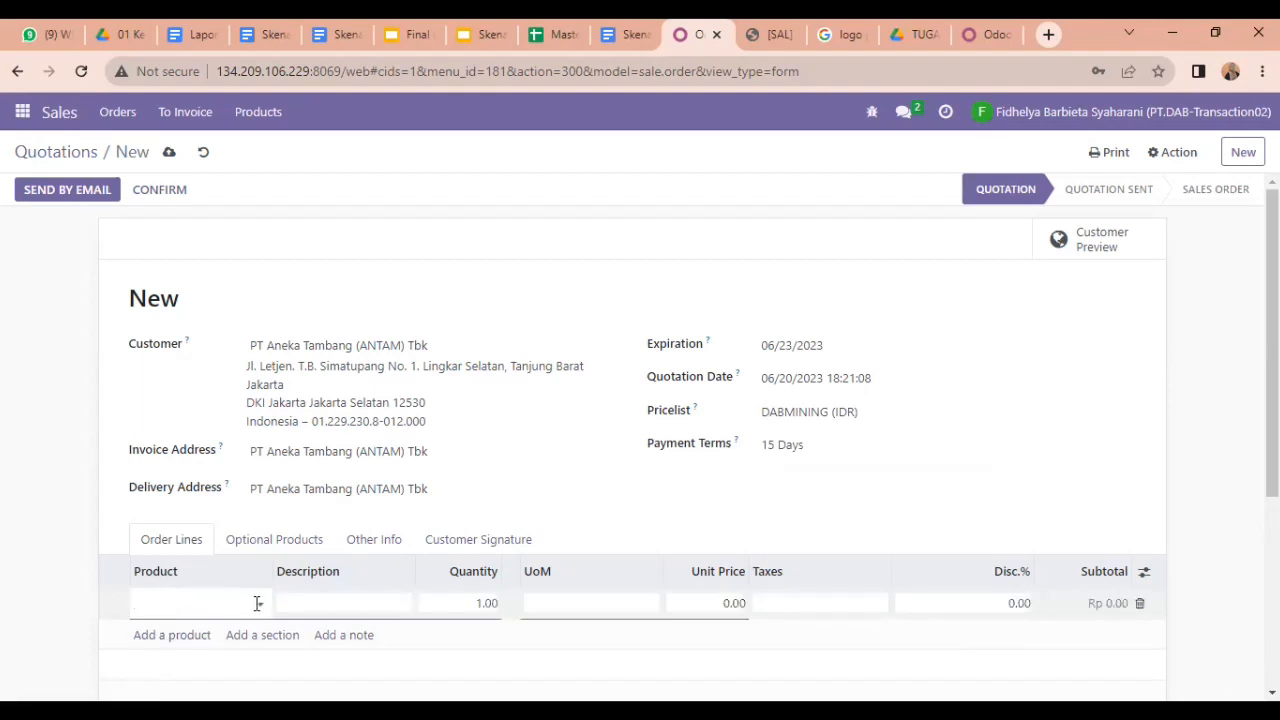
Step: Add order lines for 1 [PB104] Excavator Tambang and 2 [PB102] Dump Truck
left_click(257, 603)
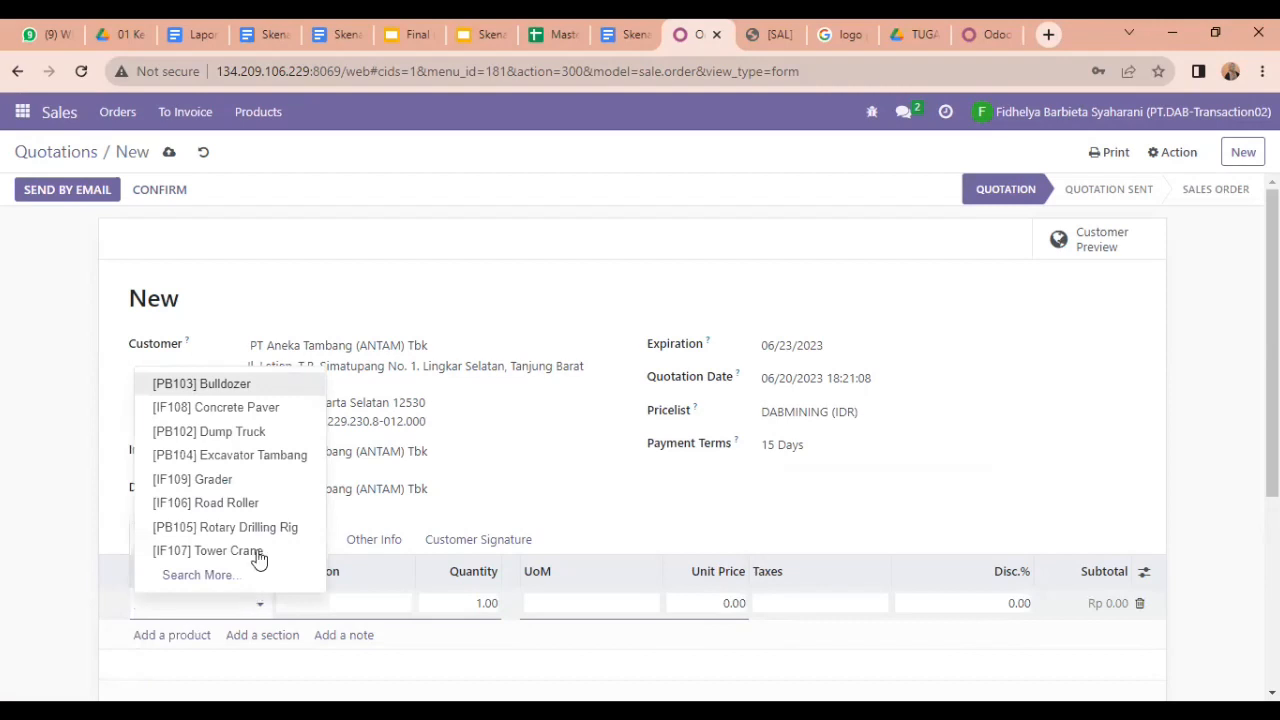
left_click(263, 457)
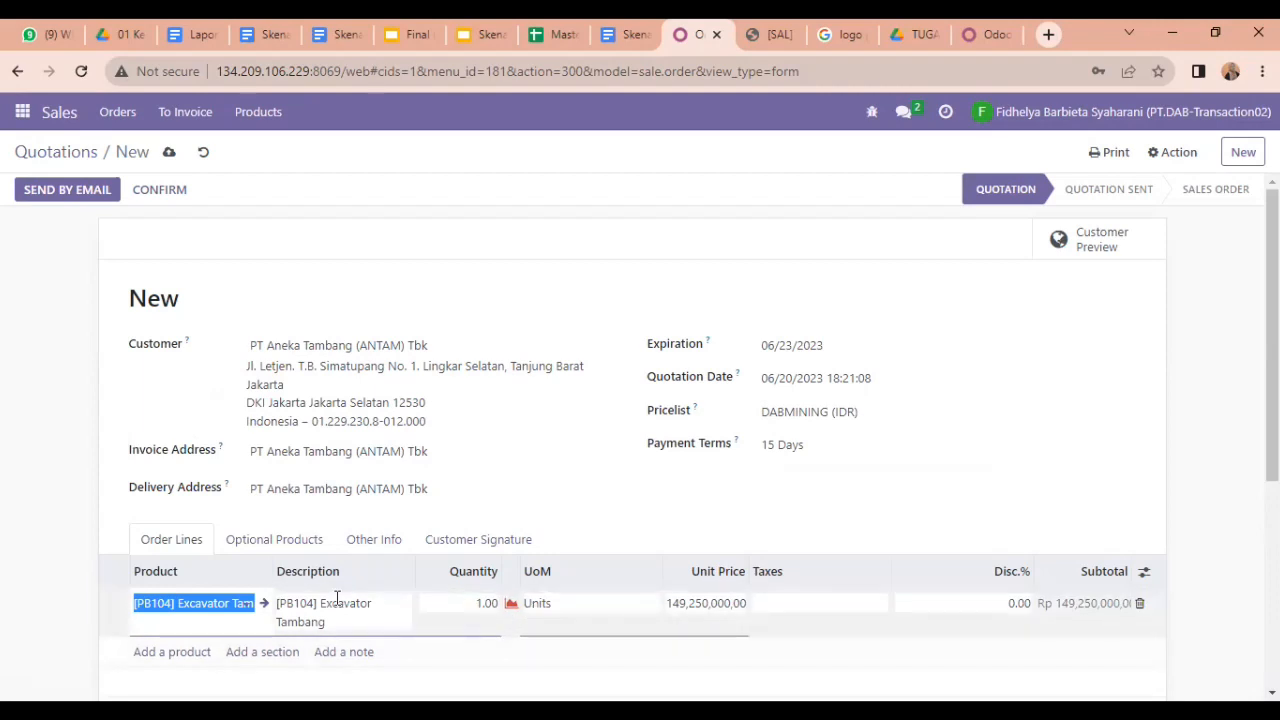
left_click(204, 655)
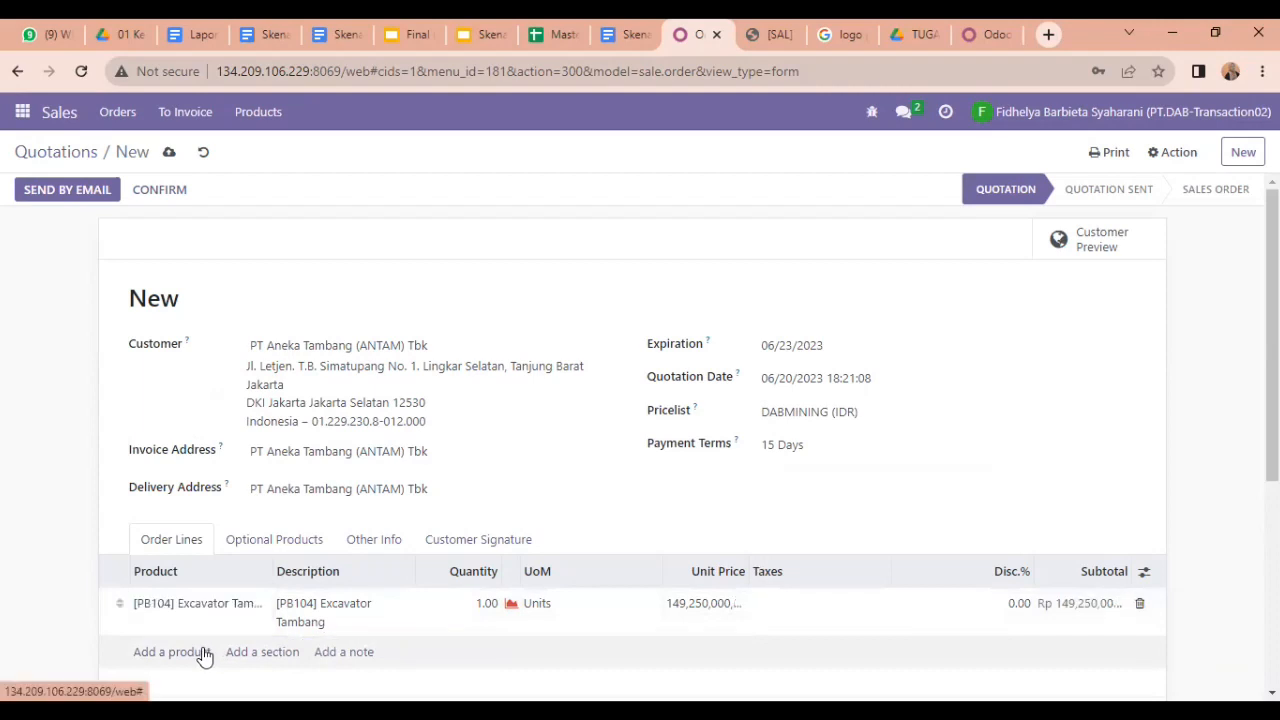
left_click(257, 654)
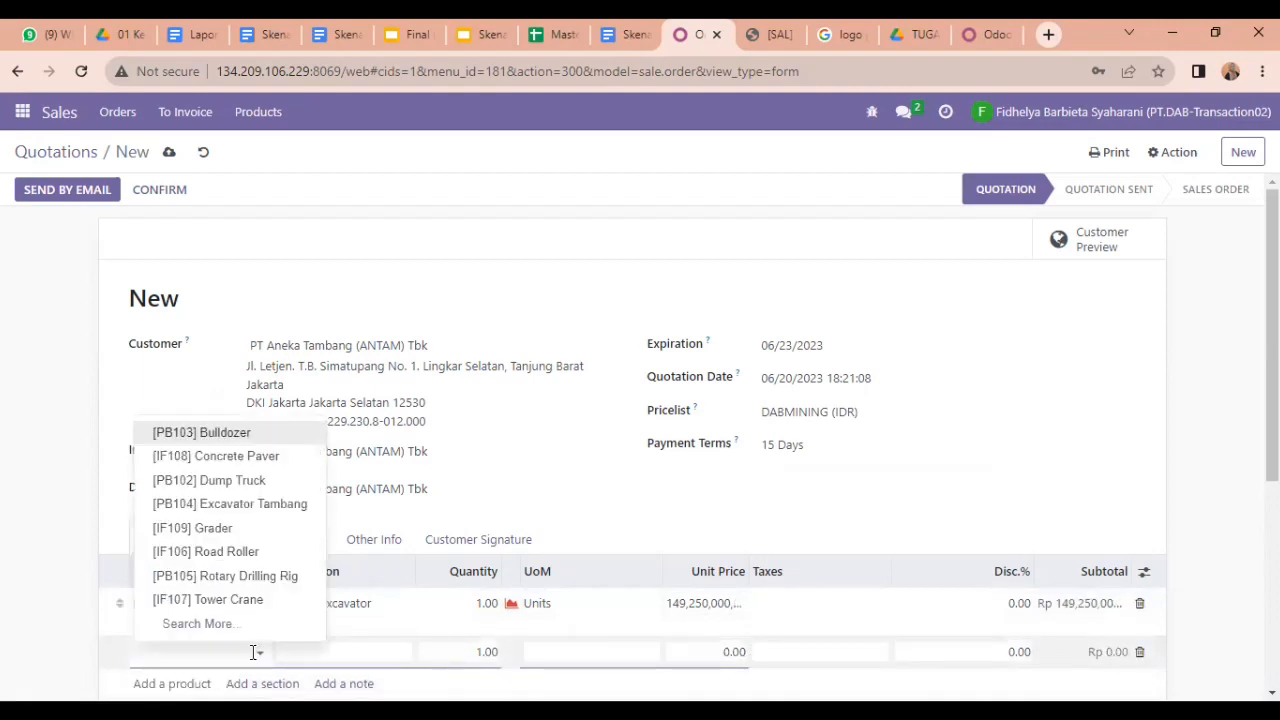
left_click(213, 490)
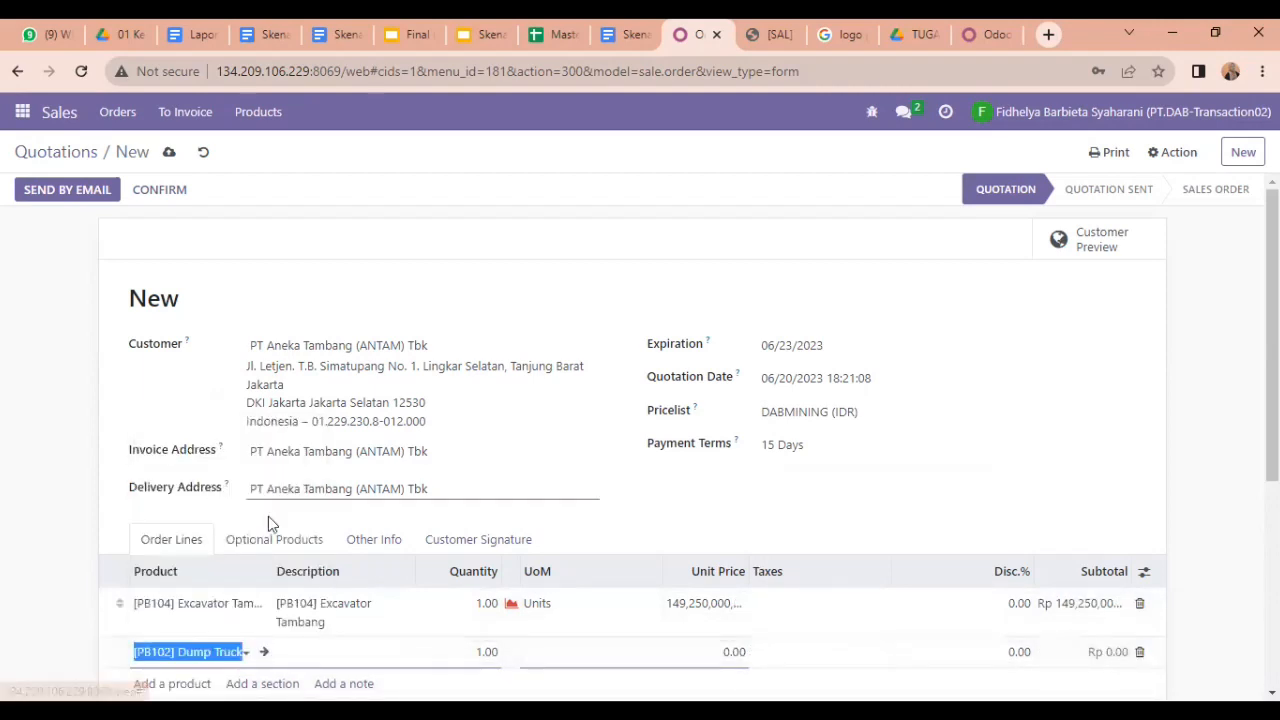
left_click(487, 648)
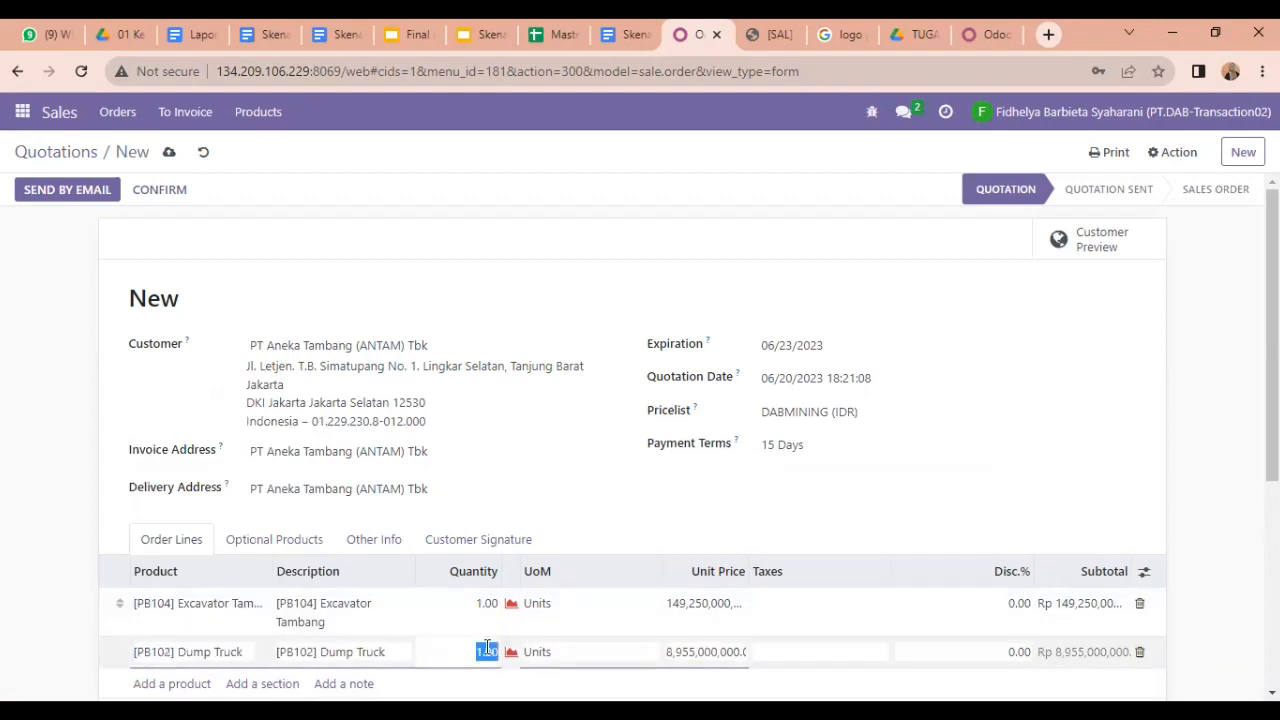
type("2")
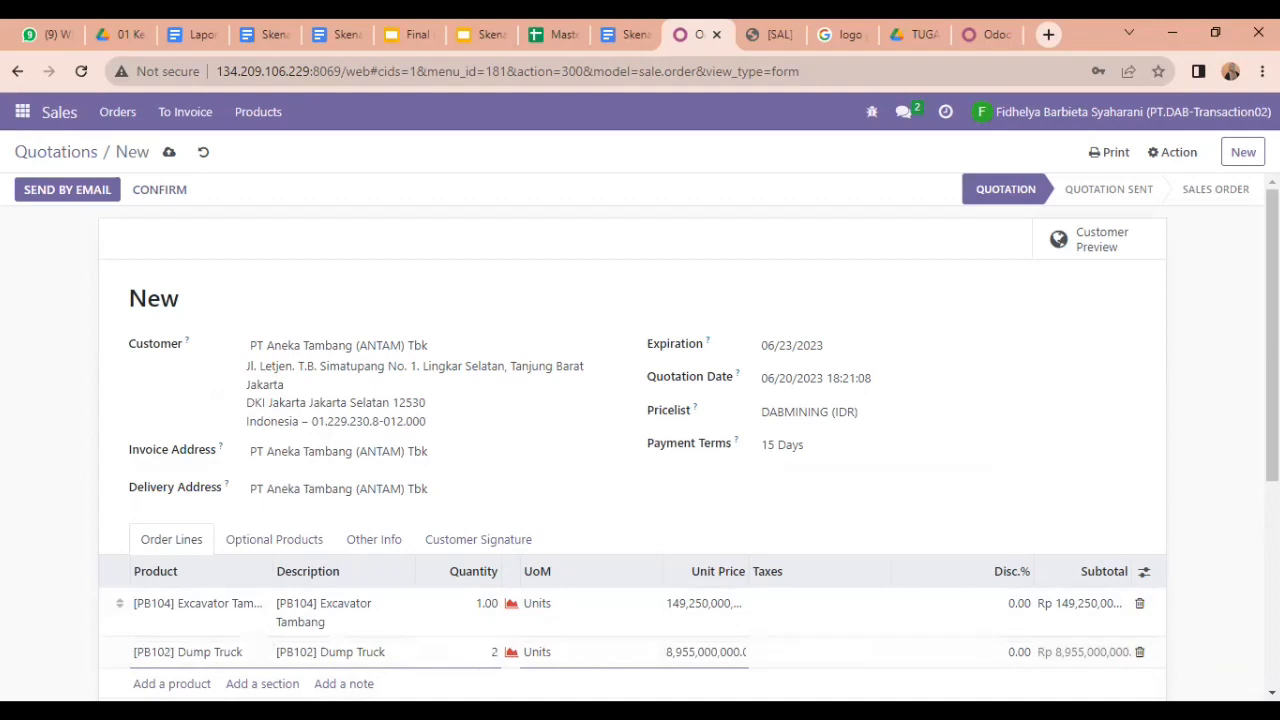
scroll(914, 580, "down", 1)
key("Return")
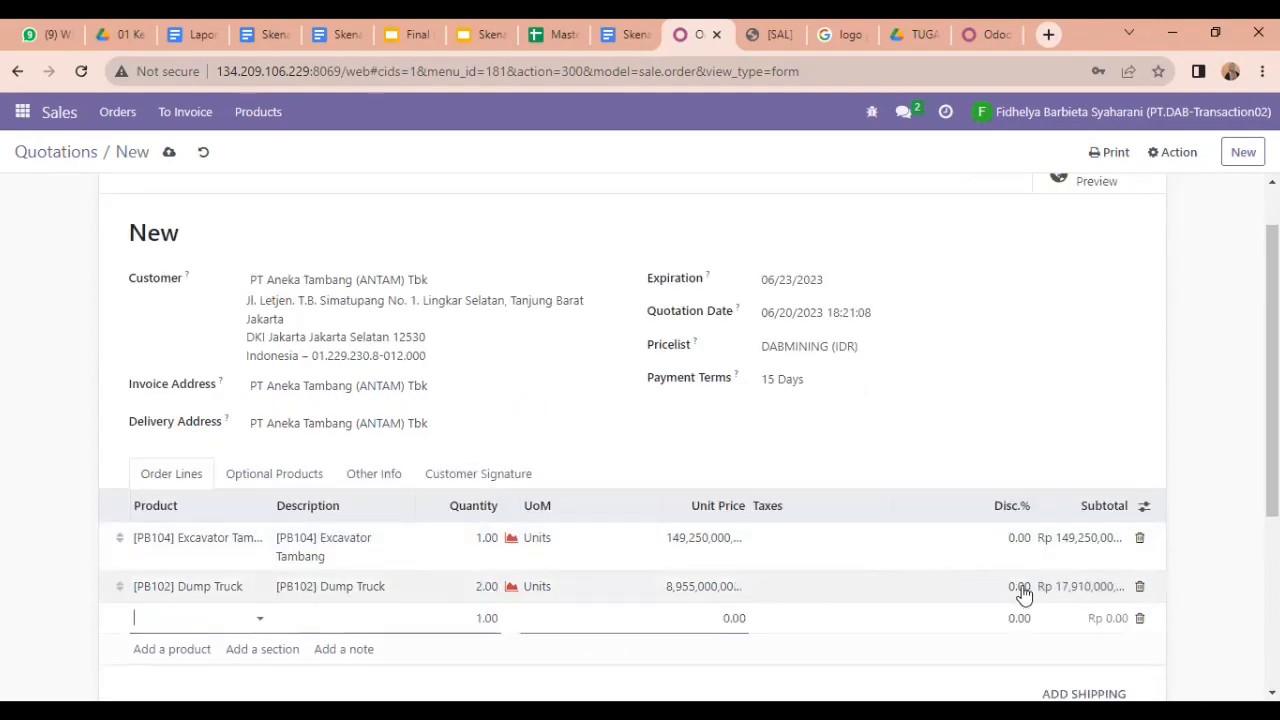
Step: Give the Dump Truck line a 10% discount
left_click(1020, 588)
left_click(1018, 586)
left_click_drag(1010, 587, 1025, 588)
key("BackSpace")
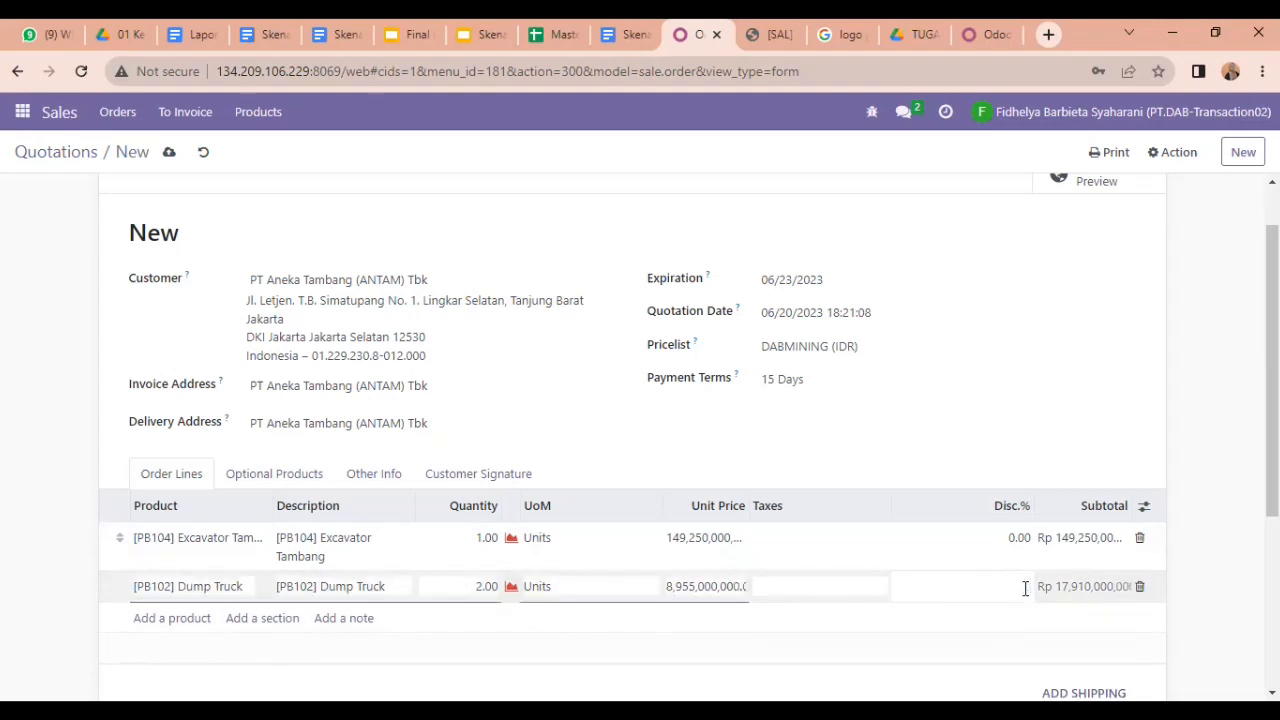
type("1")
key("Return")
scroll(632, 437, "down", 2)
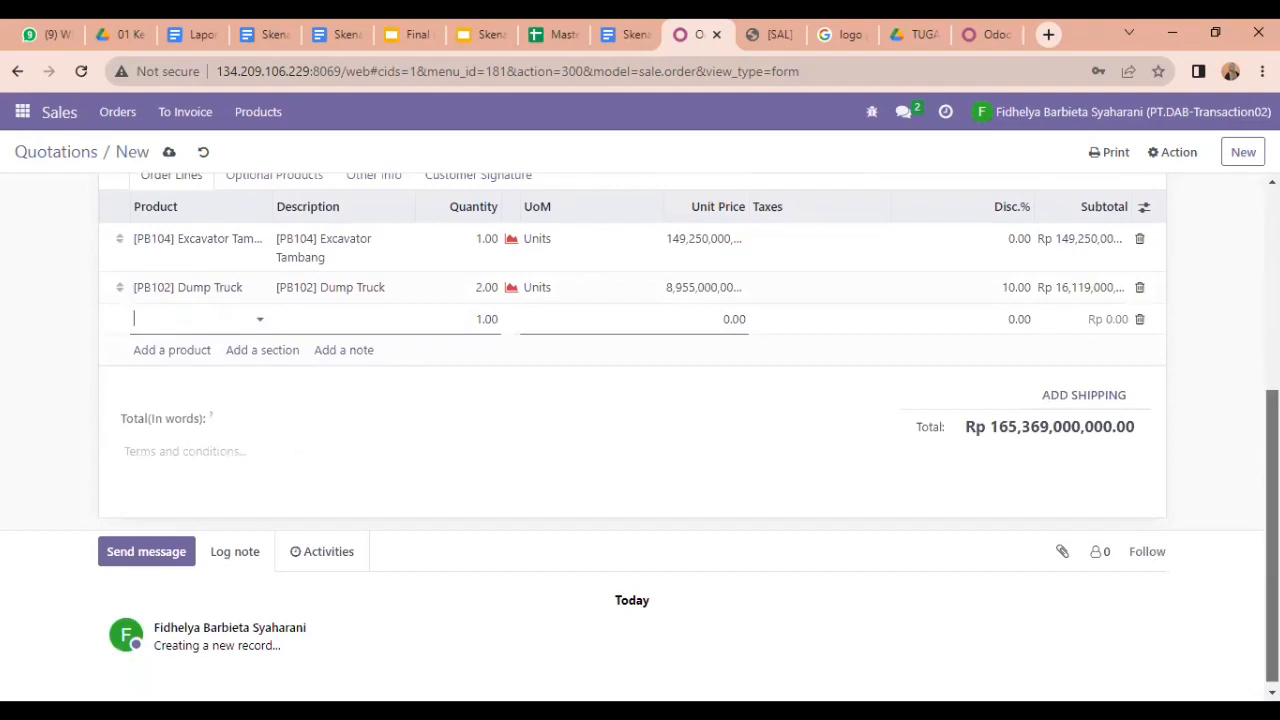
scroll(640, 440, "up", 1)
Step: Apply the PPN 11% tax to both the Excavator and Dump Truck lines
left_click(792, 336)
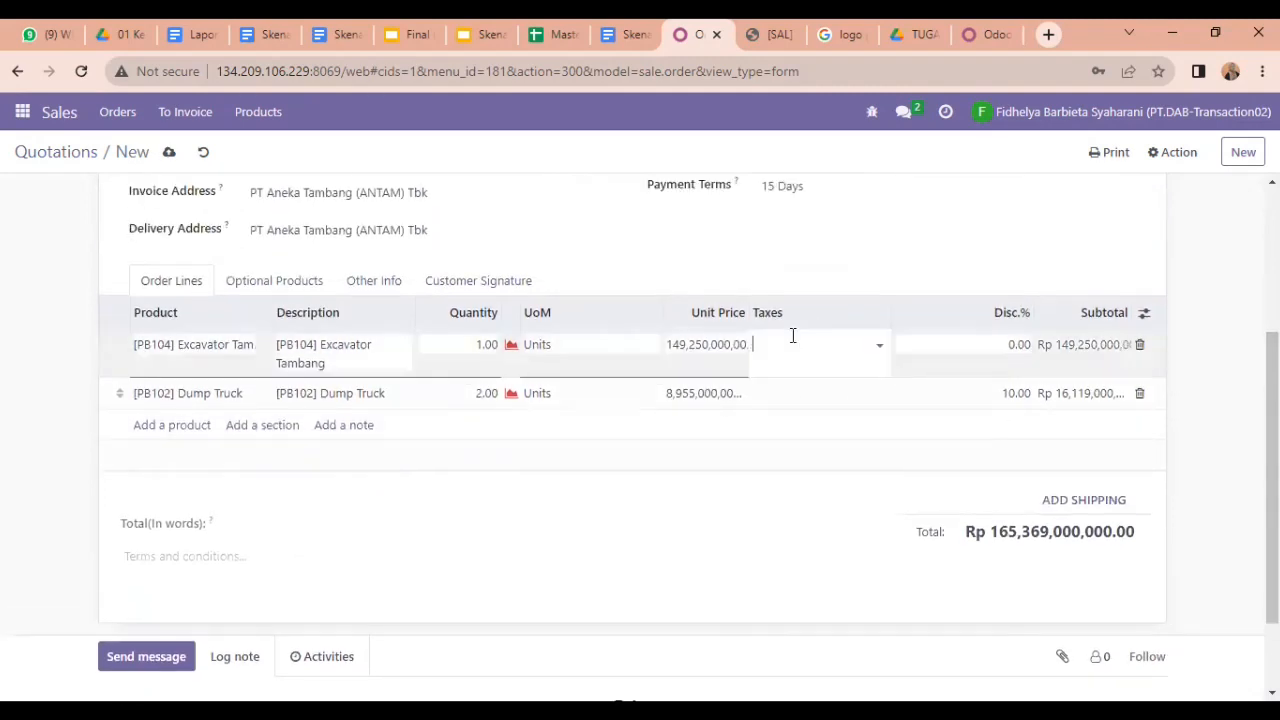
left_click(874, 348)
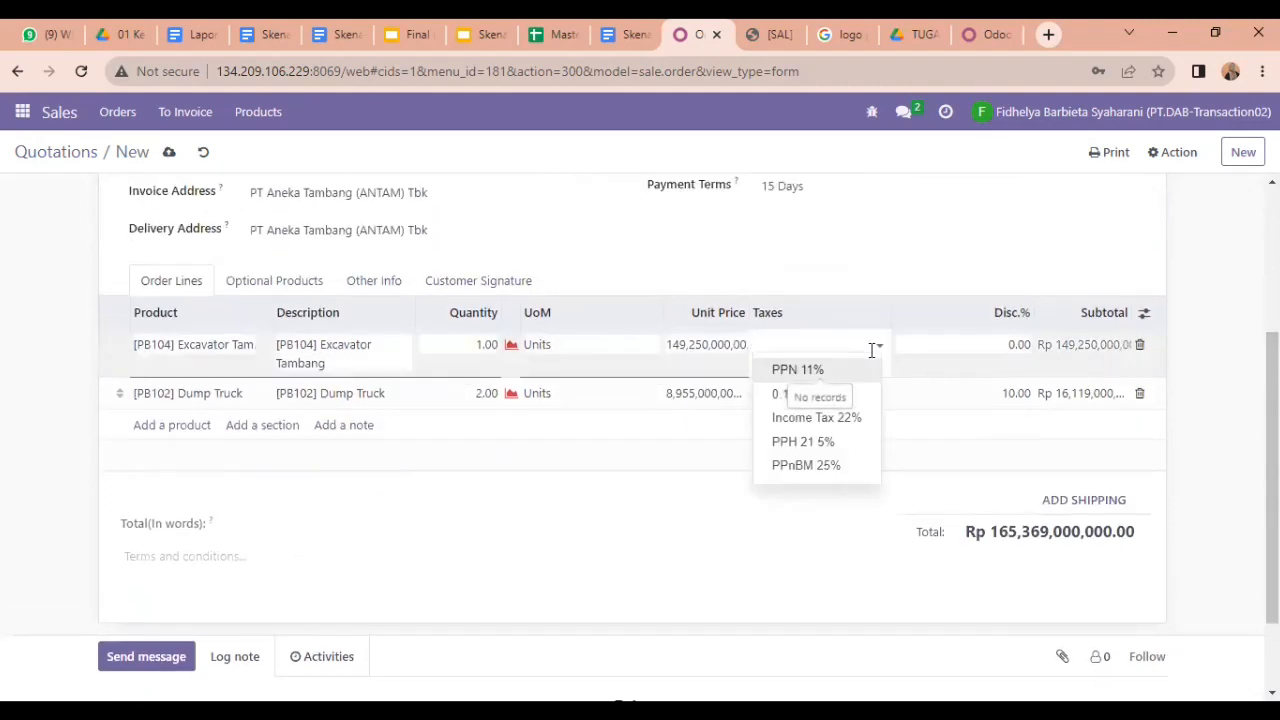
left_click(816, 376)
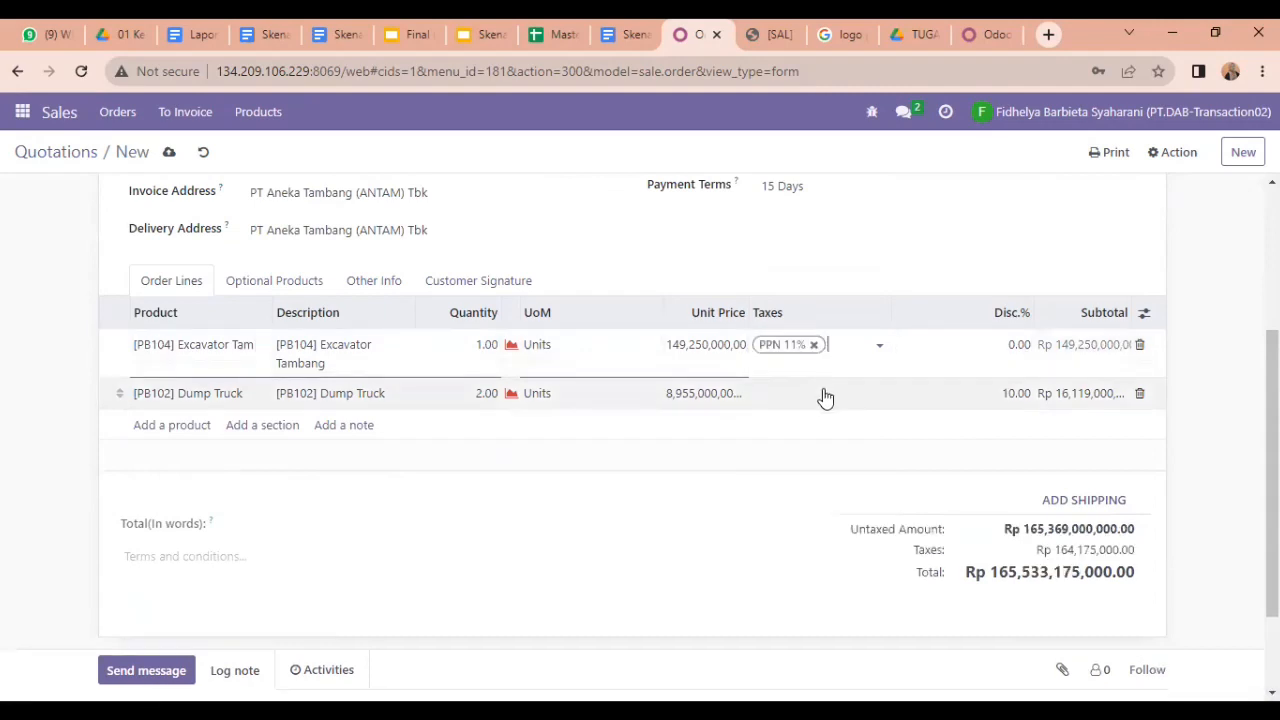
left_click(824, 393)
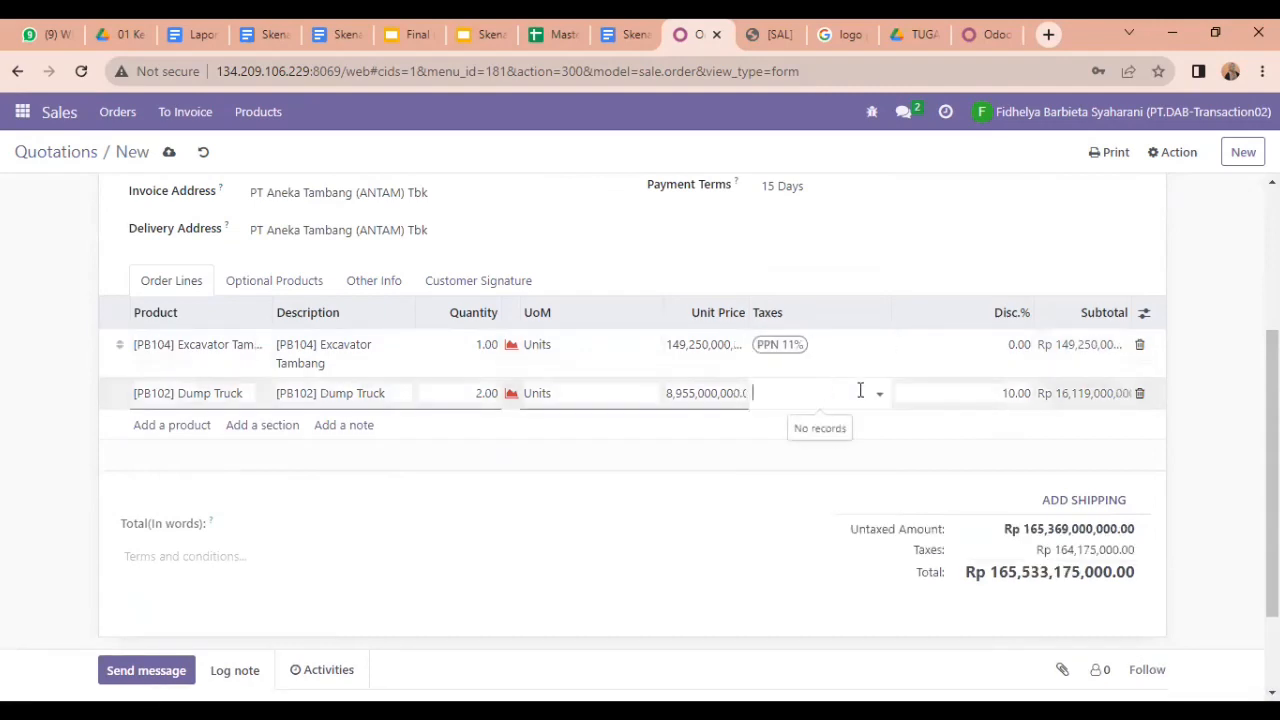
left_click(872, 391)
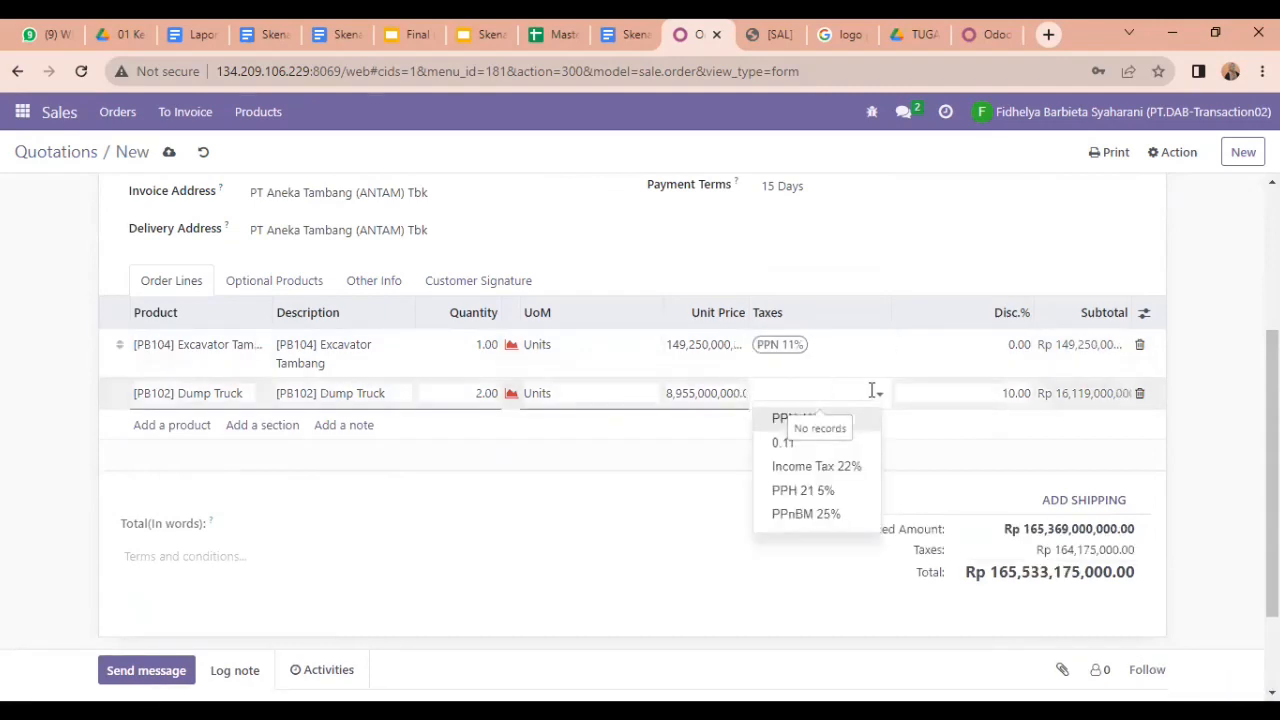
left_click(789, 418)
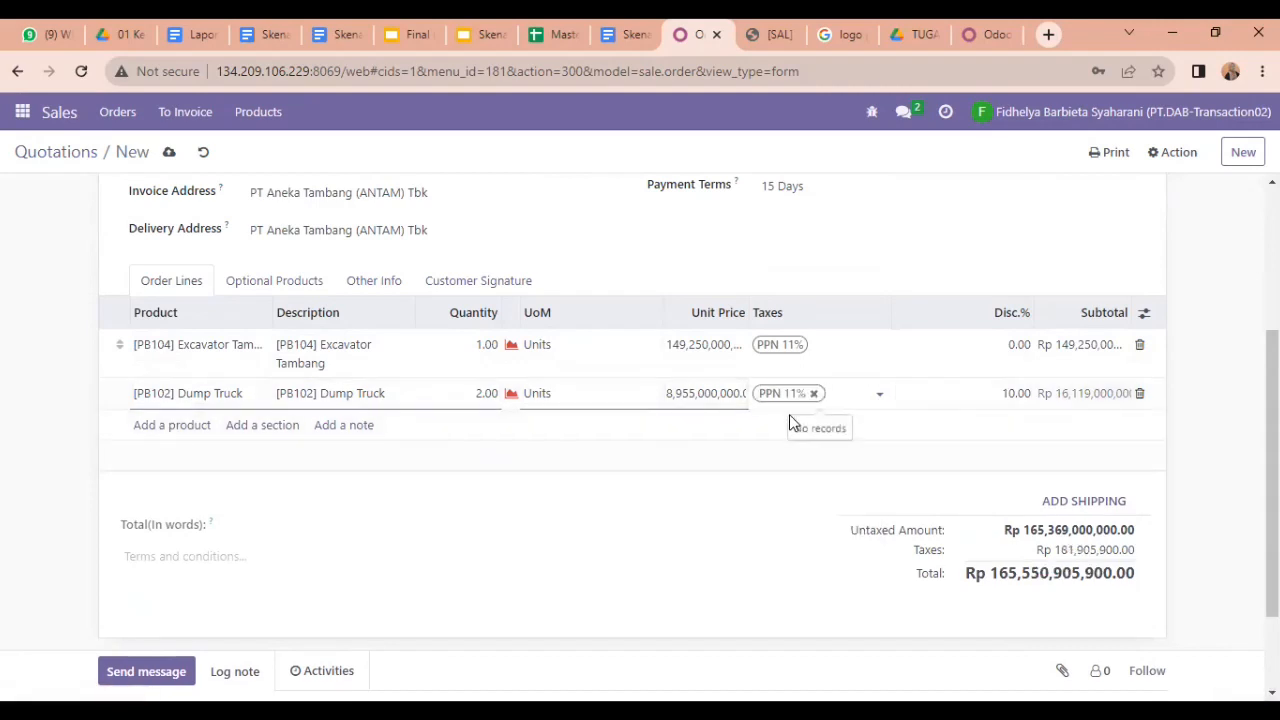
left_click(609, 566)
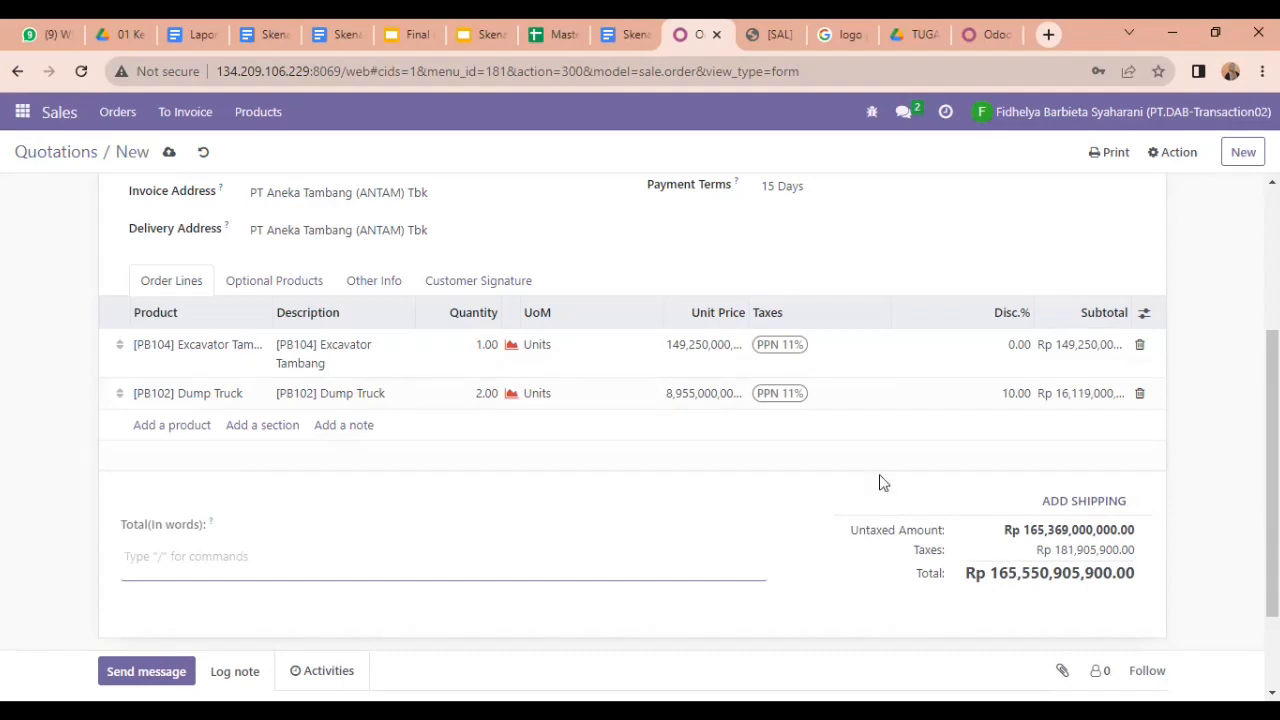
scroll(774, 300, "up", 3)
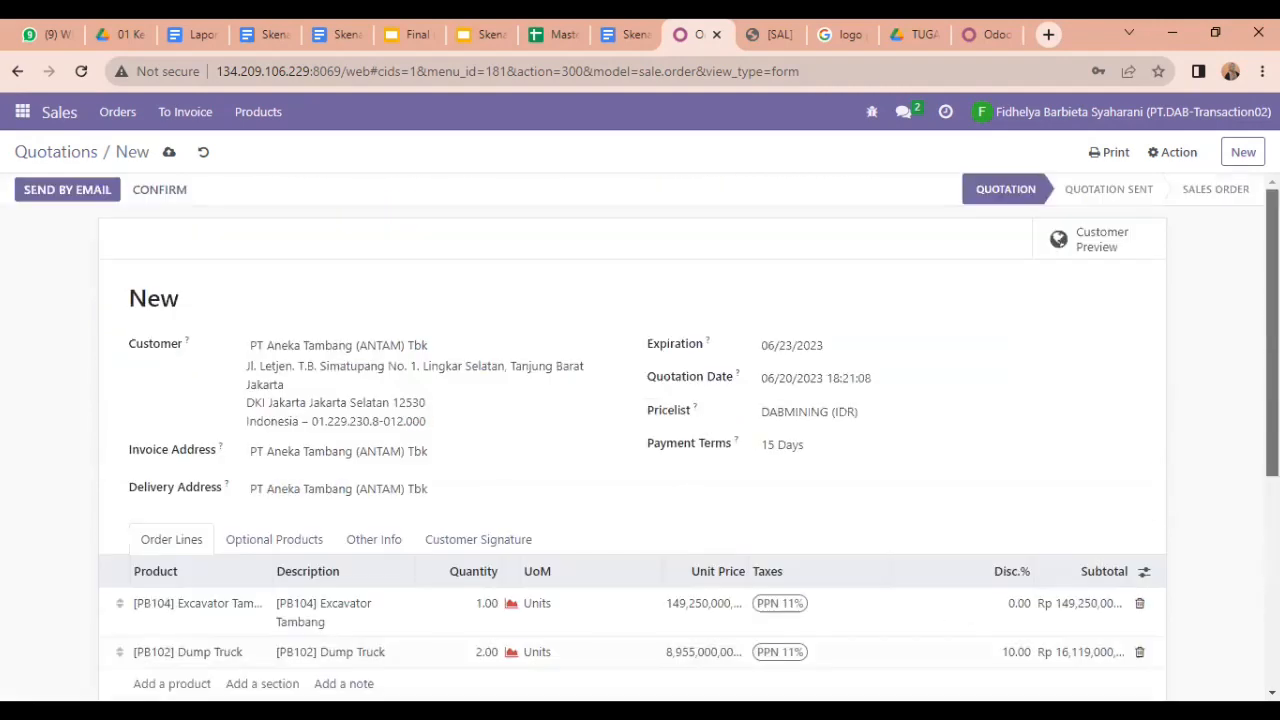
Step: Email quotation S00309 with S00309.pdf attached to PT Aneka Tambang (ANTAM) Tbk
left_click(96, 191)
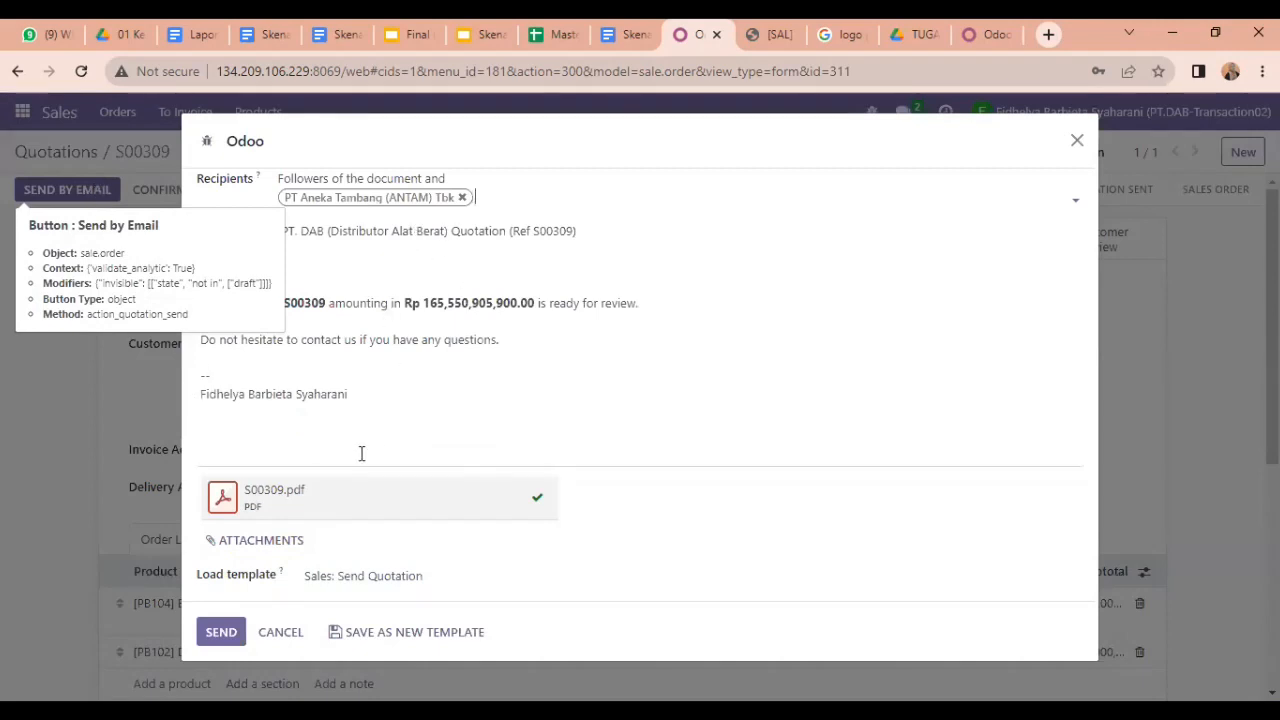
left_click(220, 632)
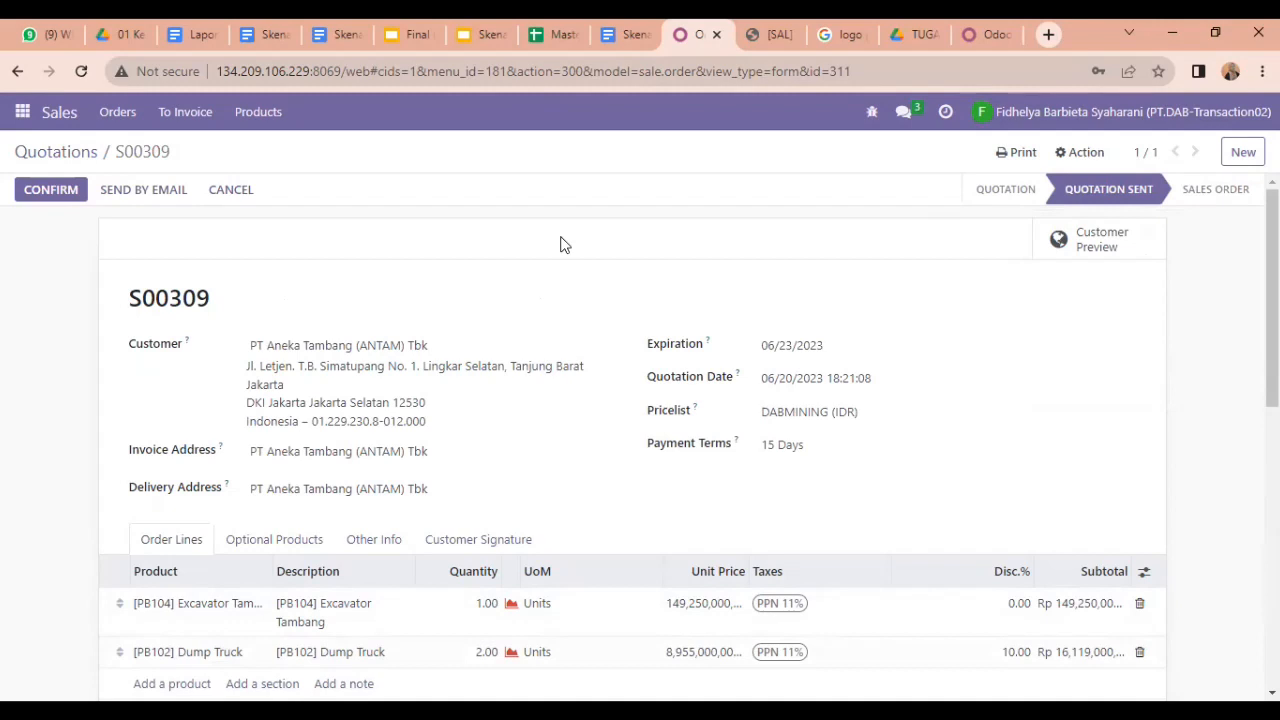
Step: Return to the Quotations list showing S00309 as Quotation Sent, then log out
left_click(21, 112)
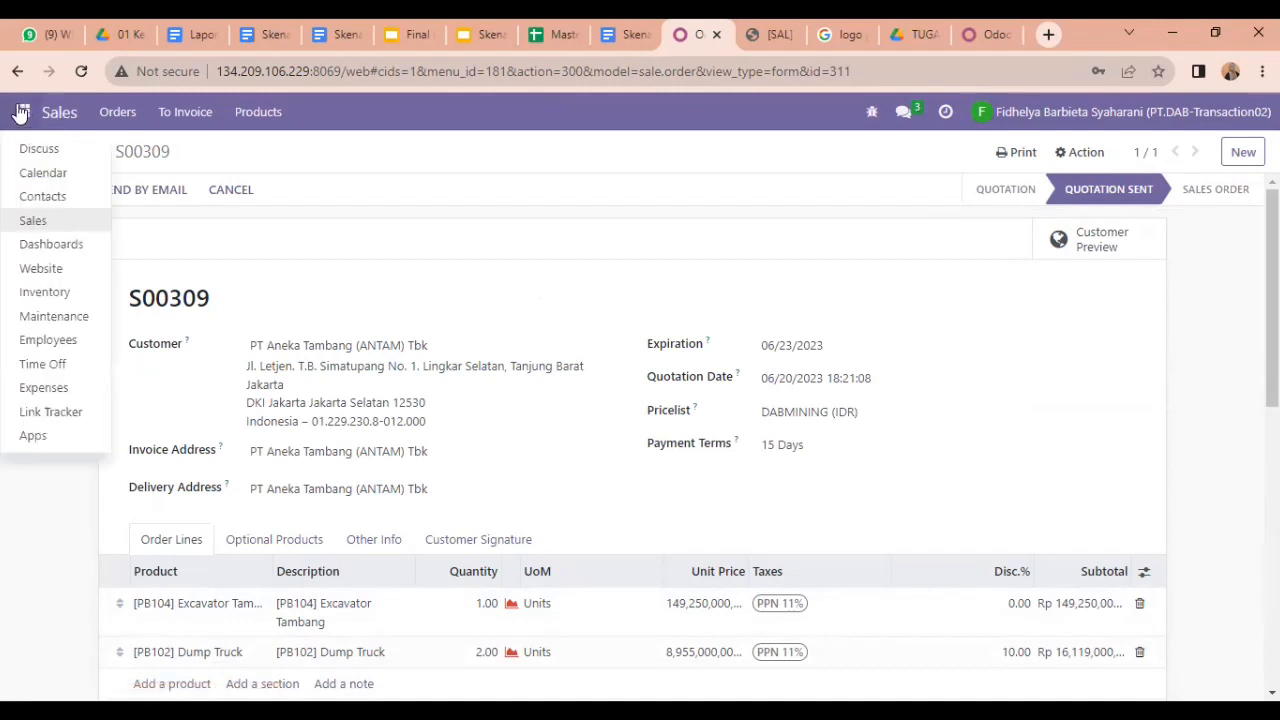
left_click(172, 149)
left_click(48, 155)
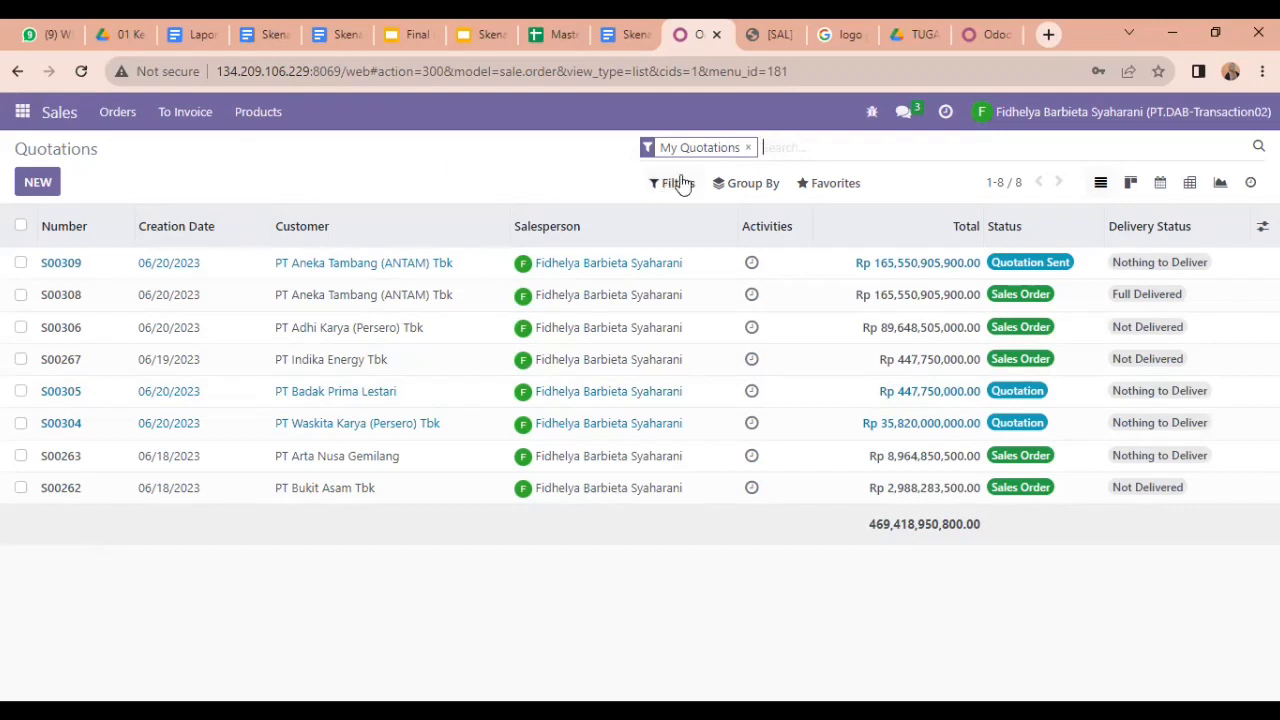
left_click(1097, 118)
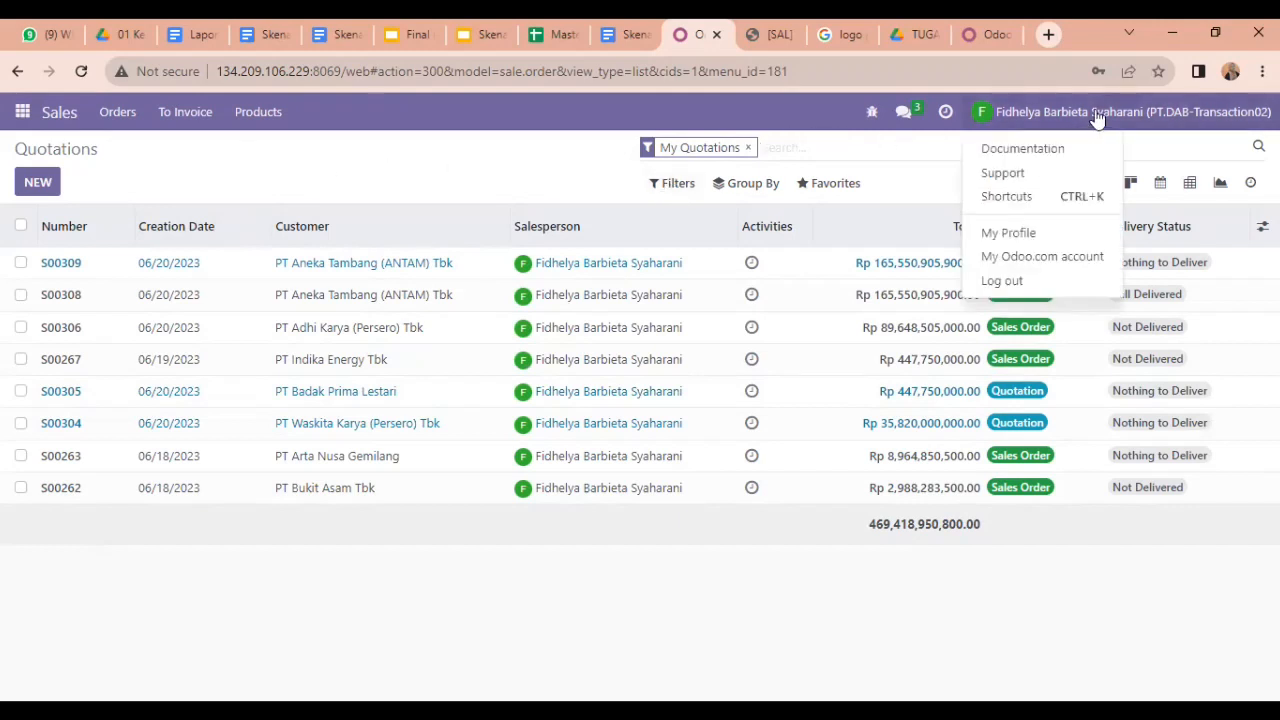
left_click(1022, 279)
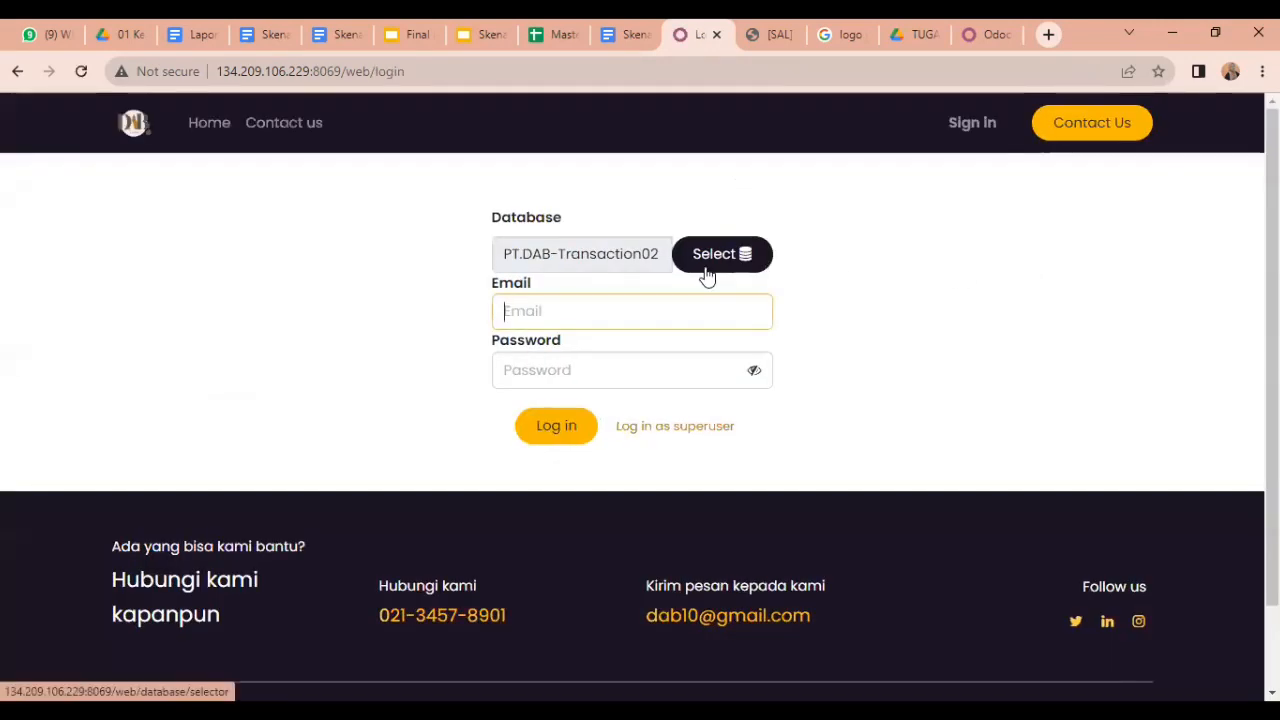
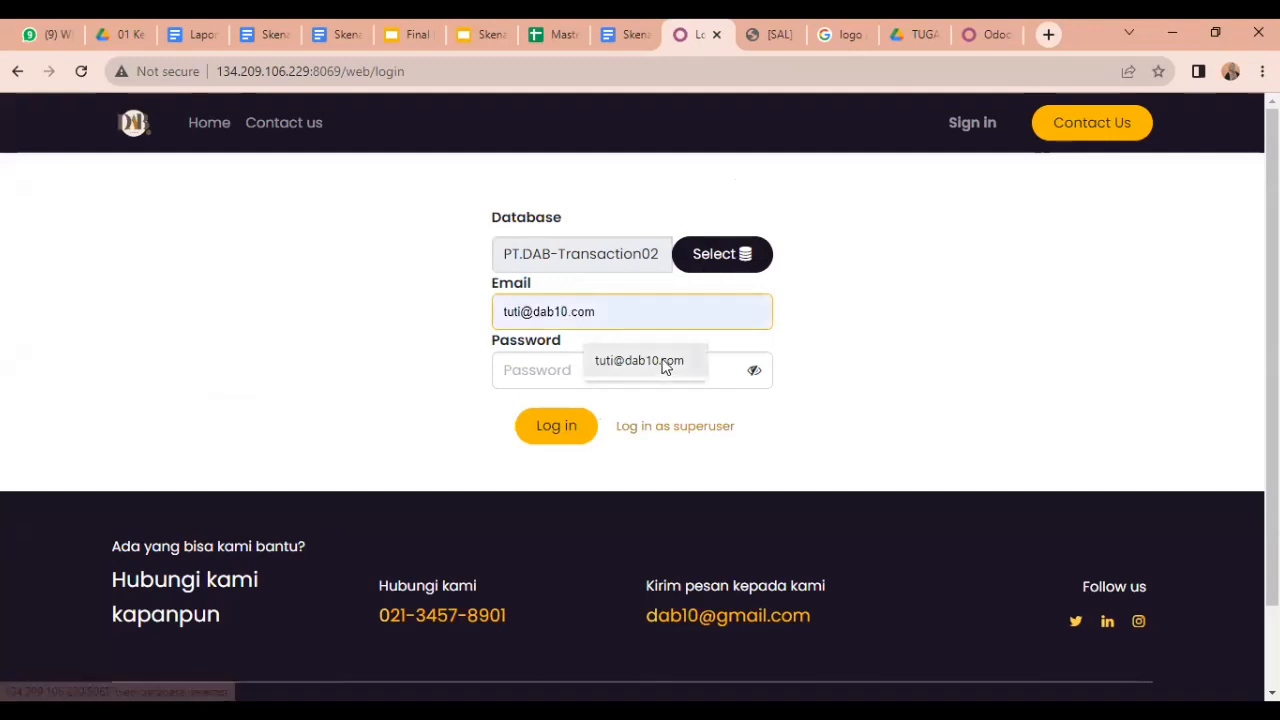
Step: Sign in as another user with the saved login e-mail and the account password
left_click(663, 362)
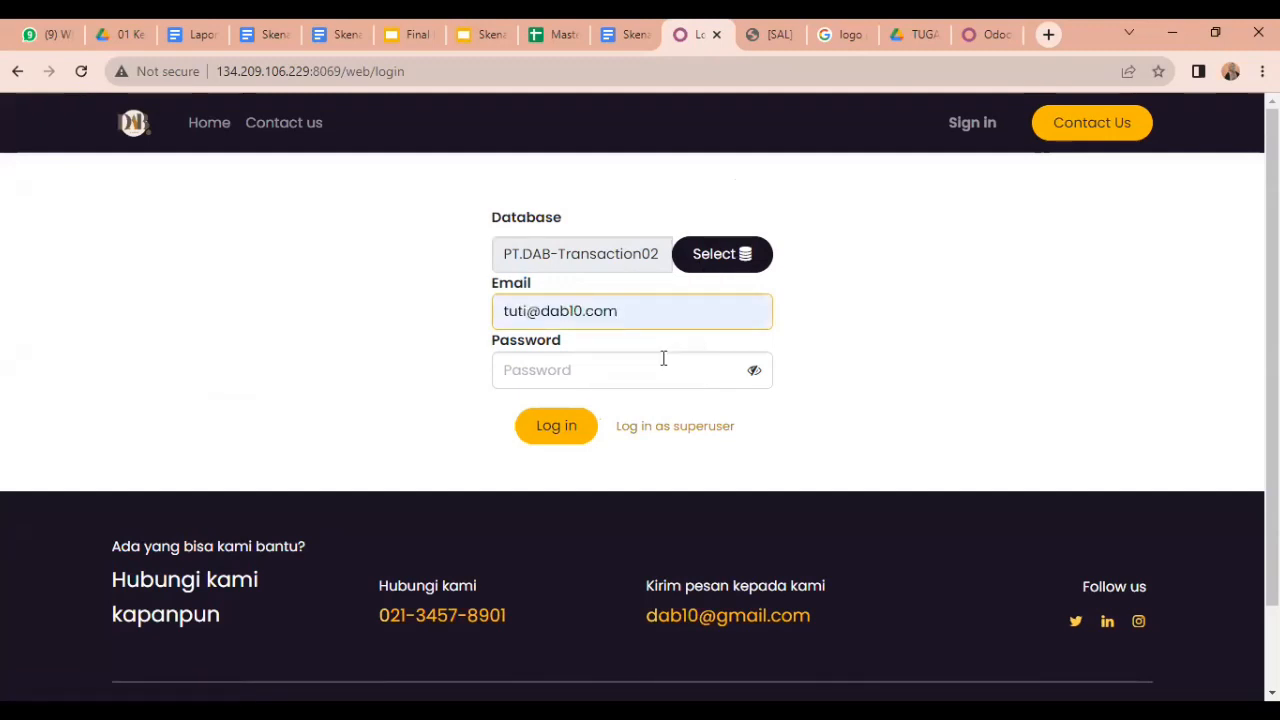
key("Return")
left_click(633, 368)
type("1")
key("Return")
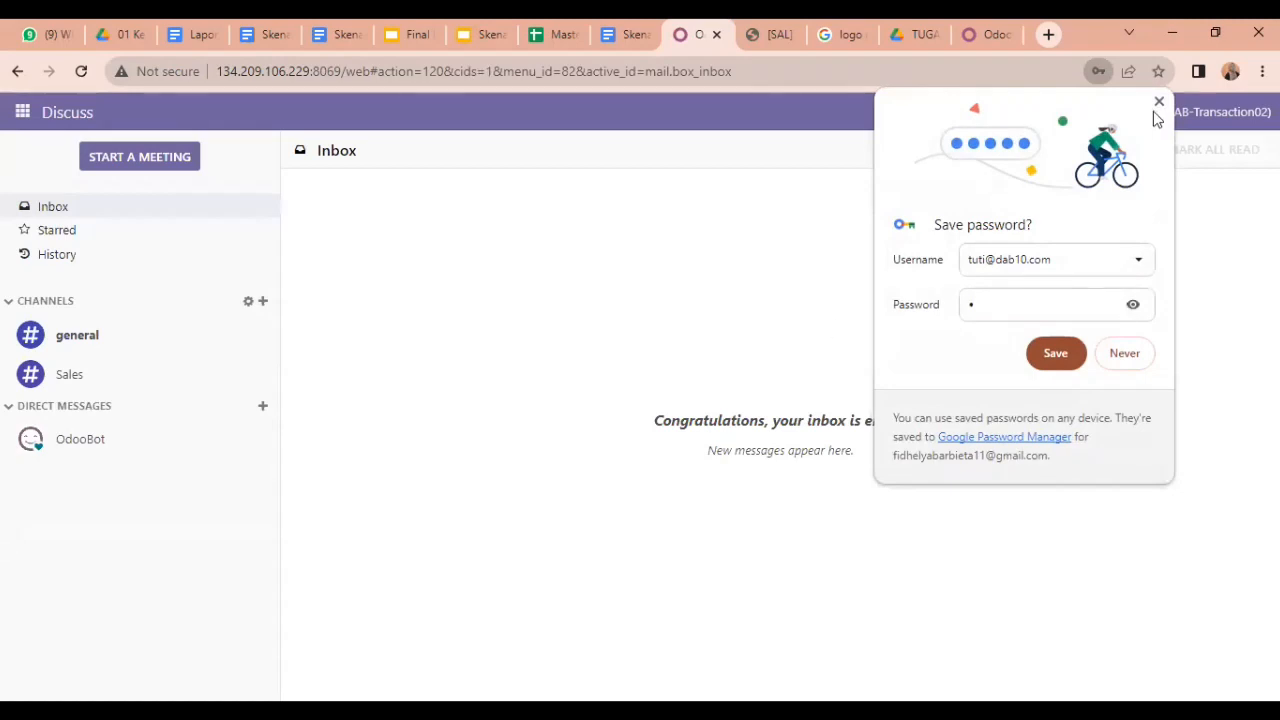
Step: In Sales, clear the My Quotations filter and open quotation S00309 from the full list
left_click(22, 112)
left_click(51, 221)
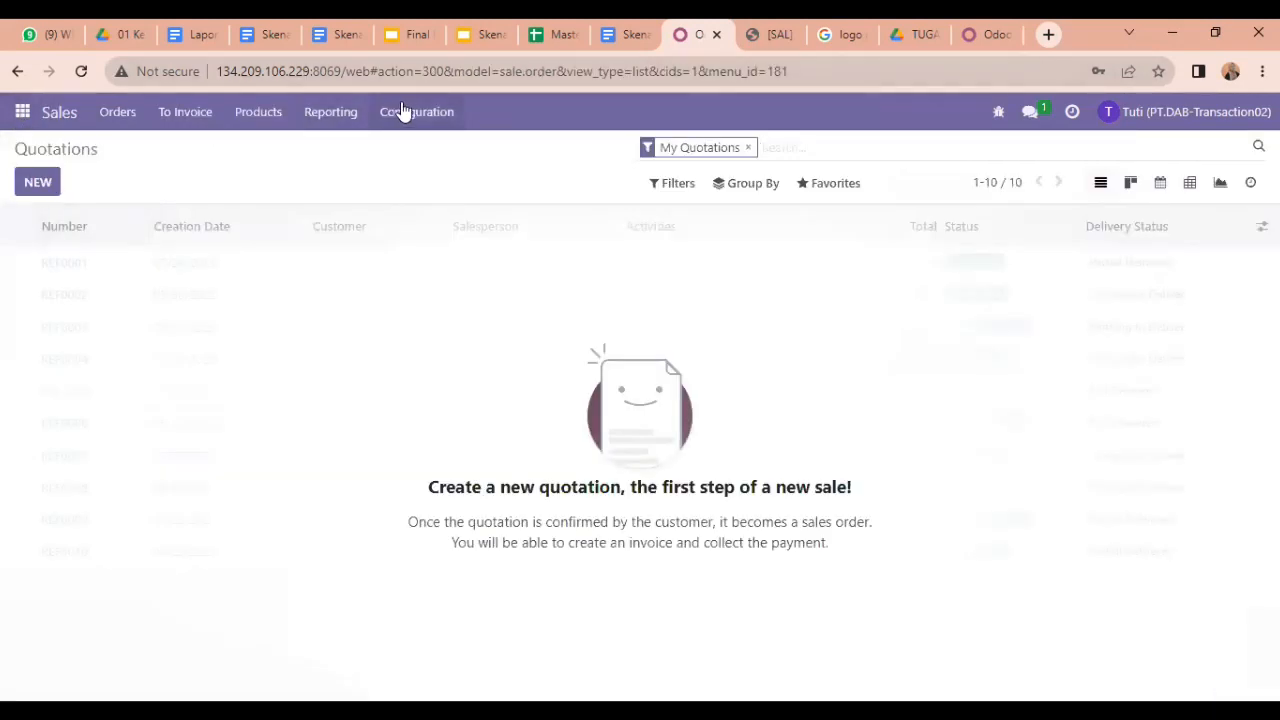
left_click(403, 111)
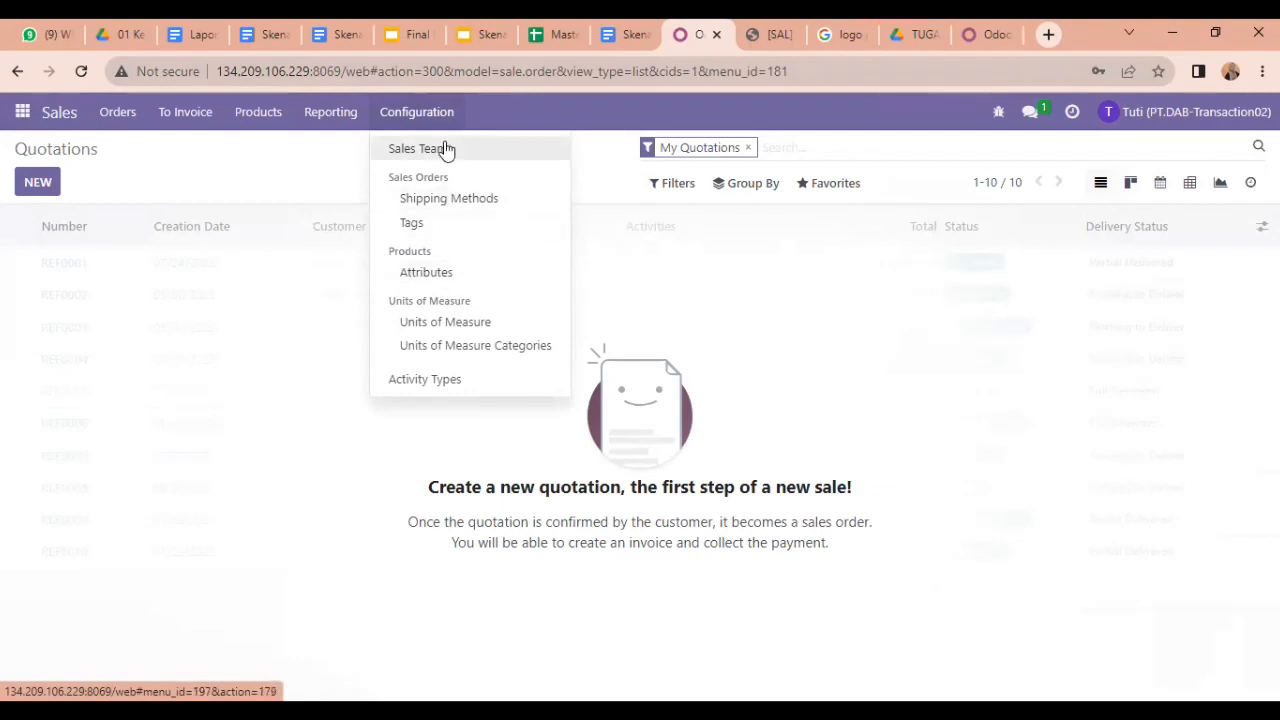
left_click(320, 158)
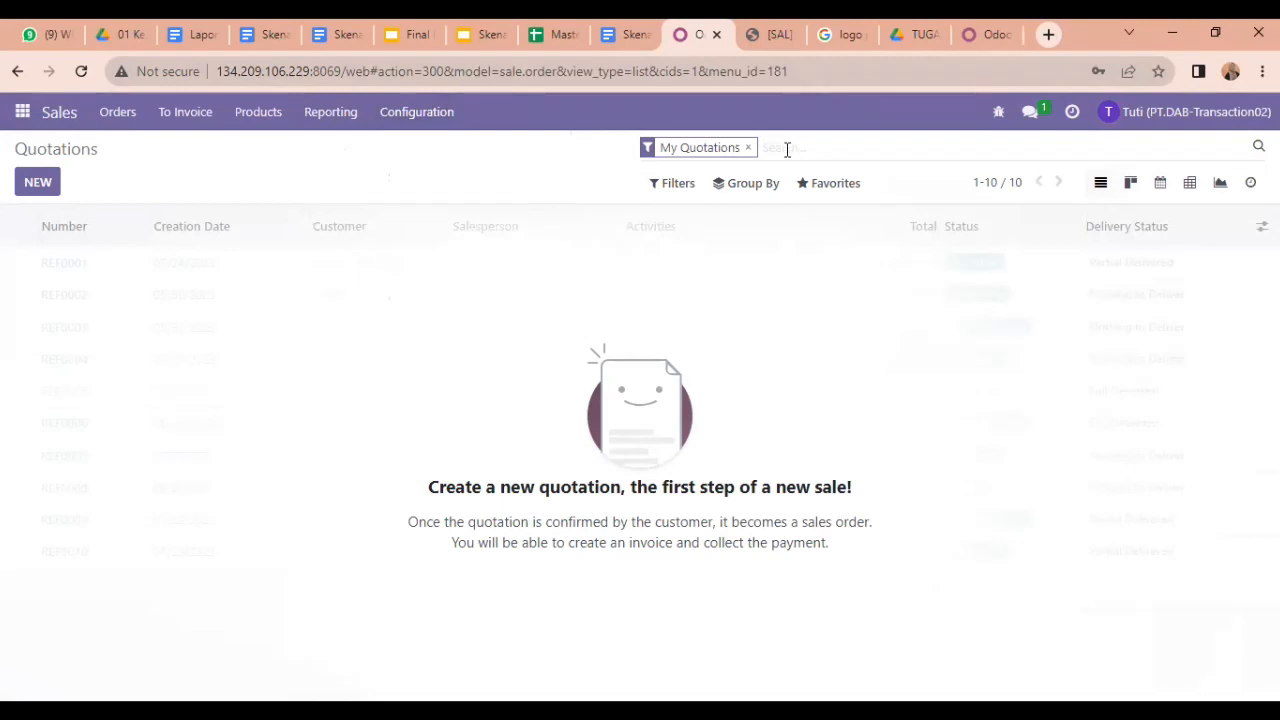
left_click(749, 149)
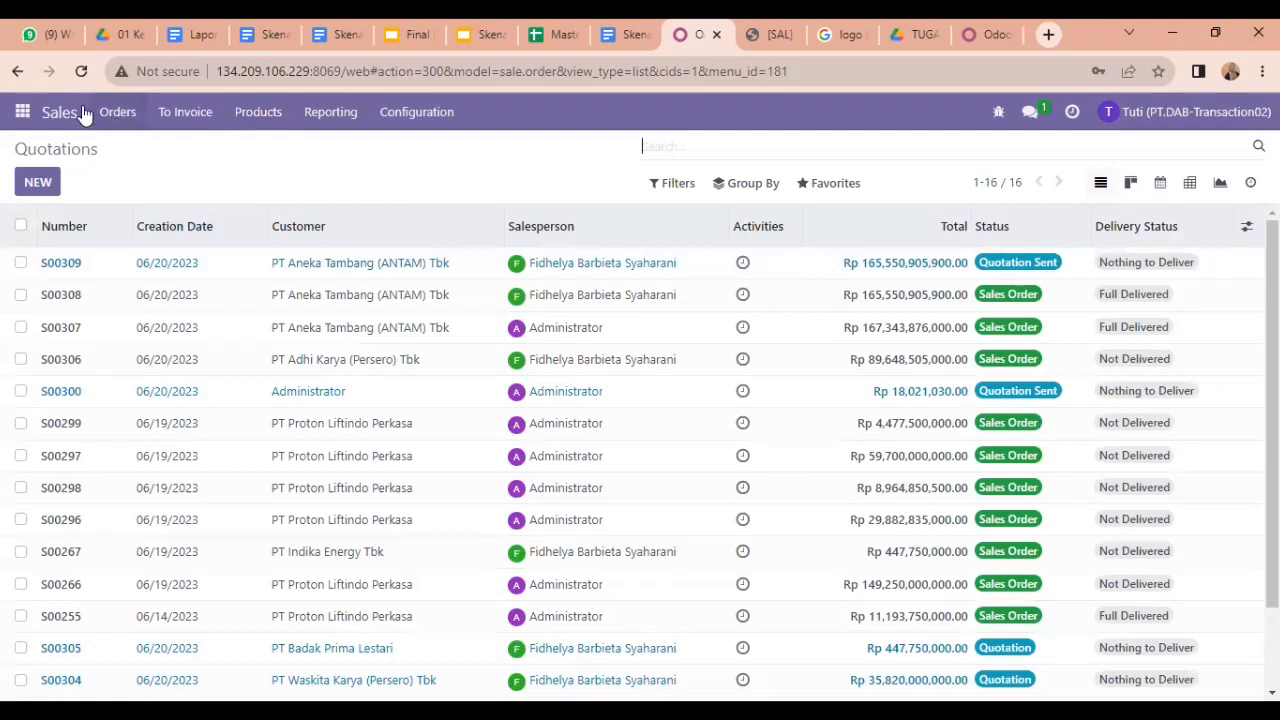
left_click(113, 119)
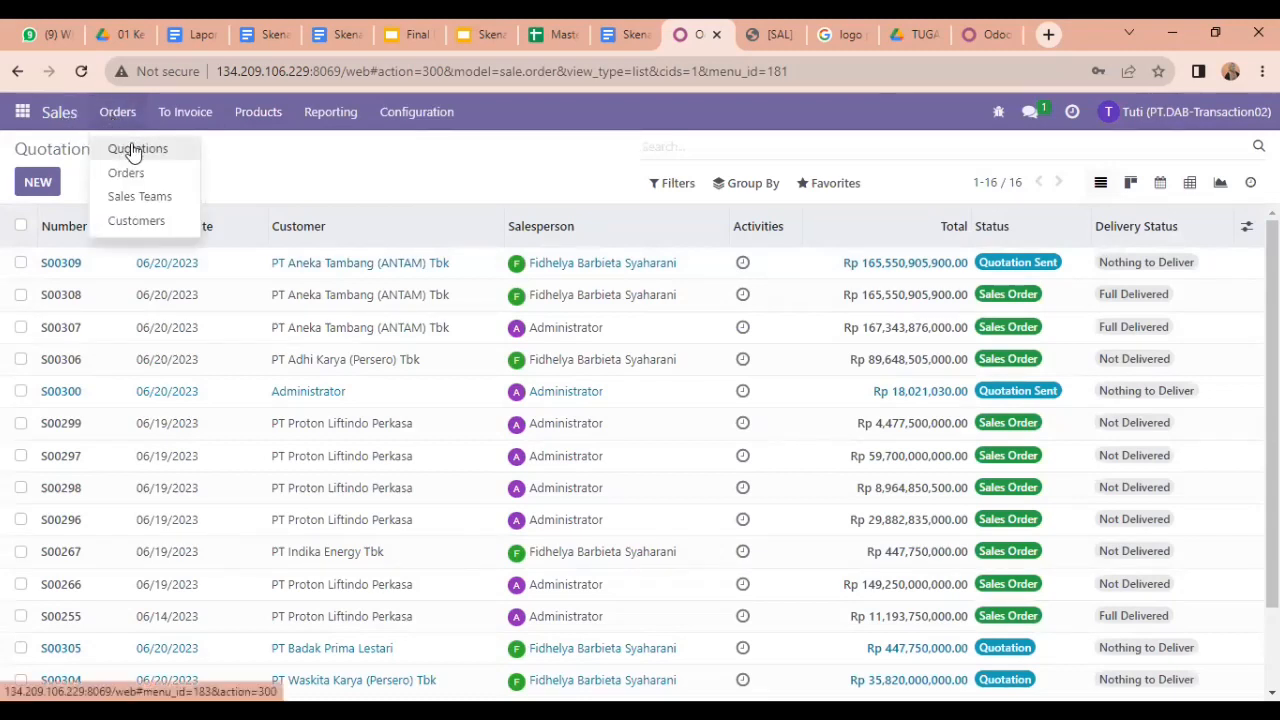
left_click(130, 150)
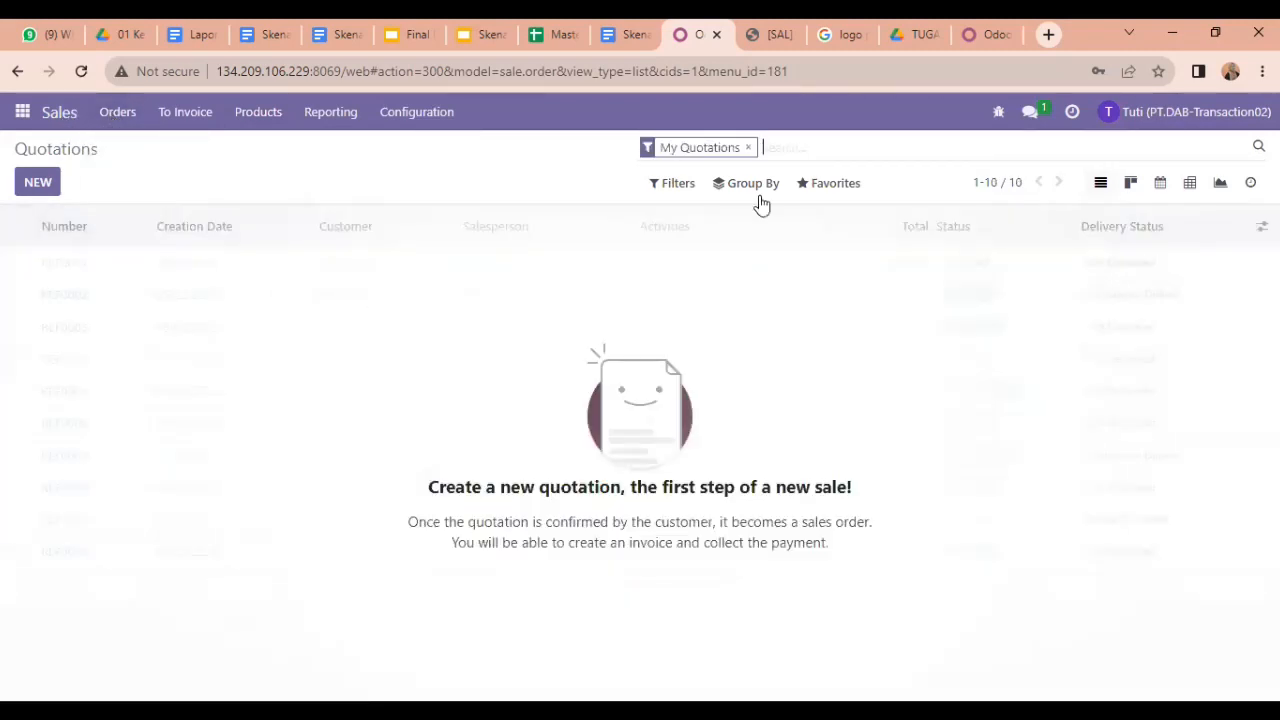
left_click(748, 147)
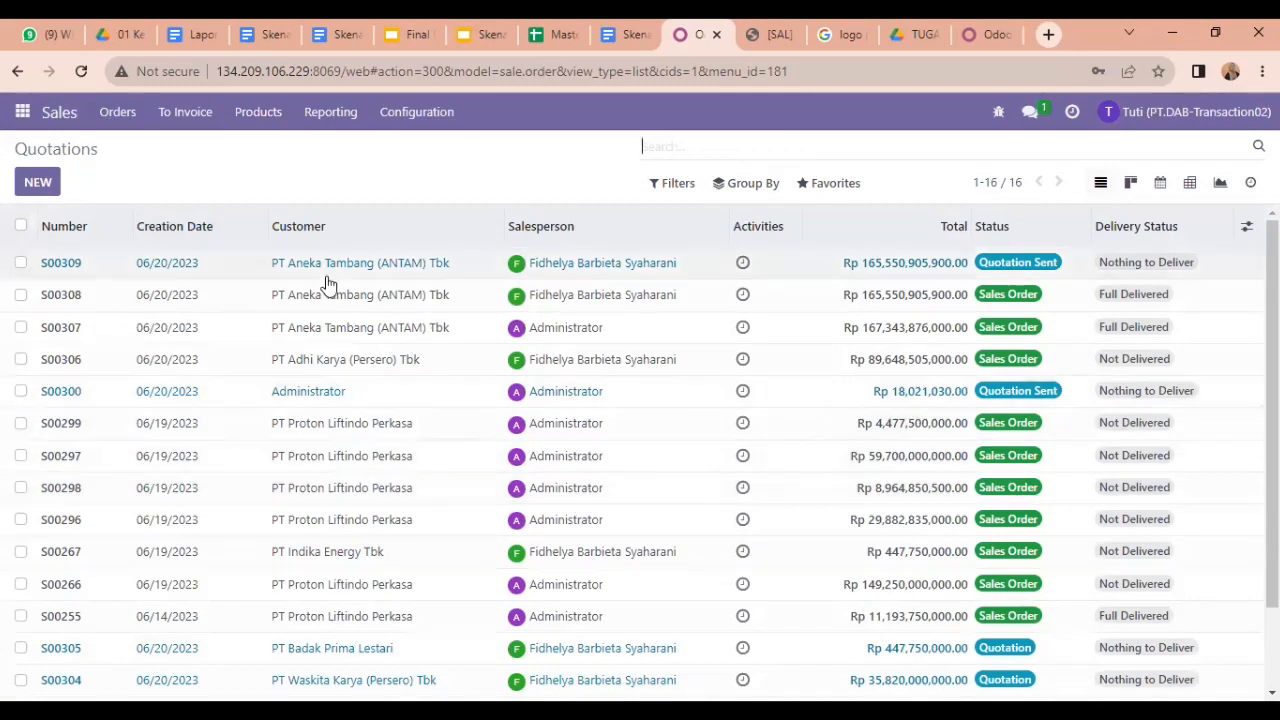
left_click(199, 270)
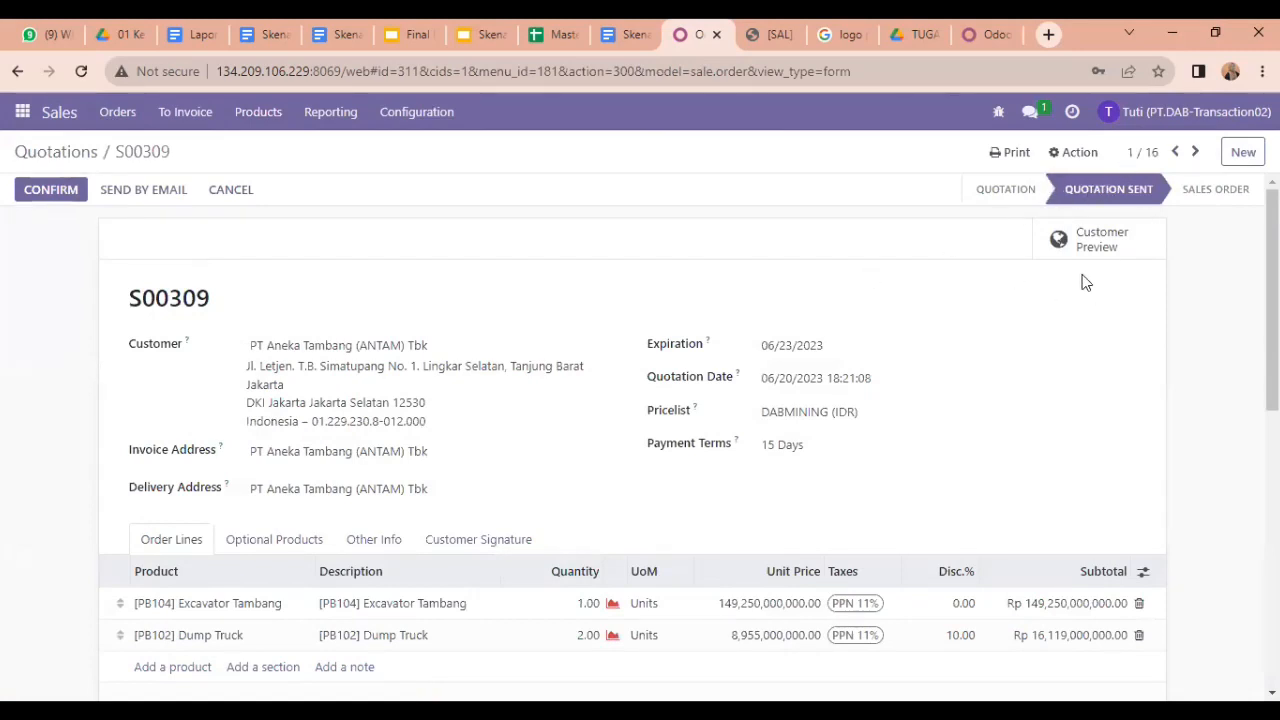
Step: Confirm quotation S00309 to turn it into a sales order
left_click_drag(1272, 300, 1272, 190)
left_click(50, 189)
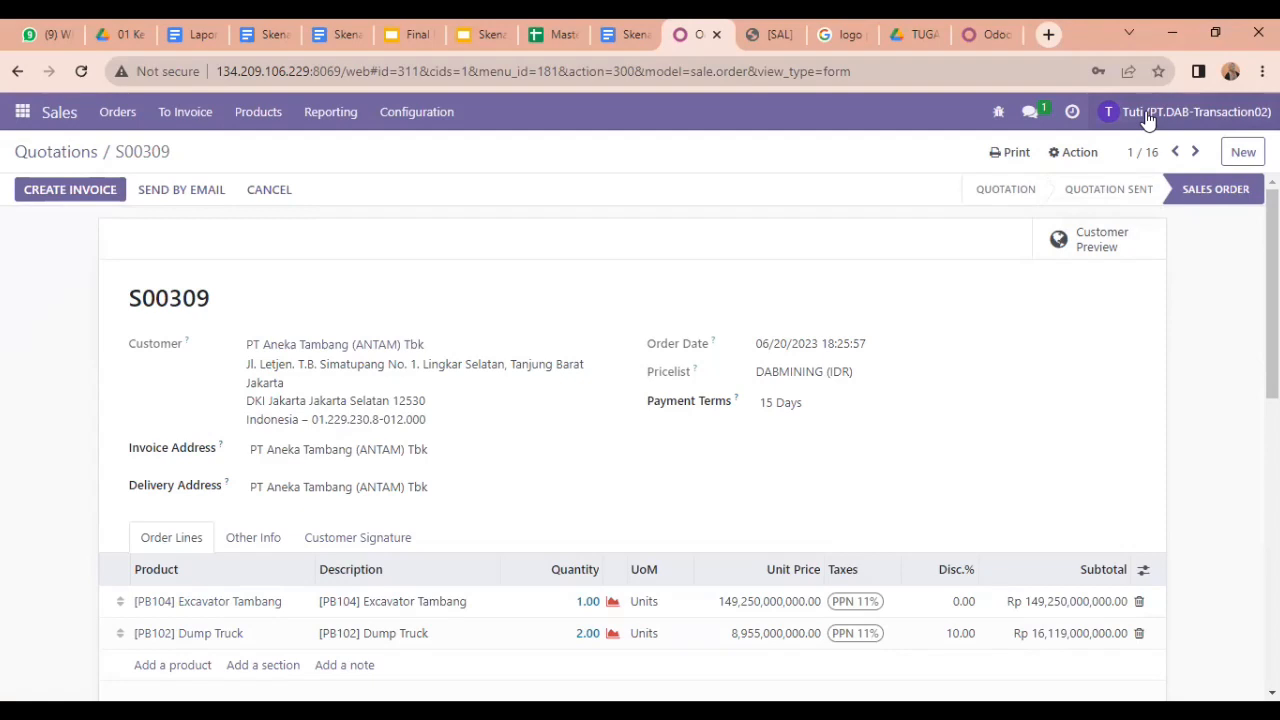
Step: Log out and sign in as the inventory staff user, checking their login in the user spreadsheet
left_click(1147, 118)
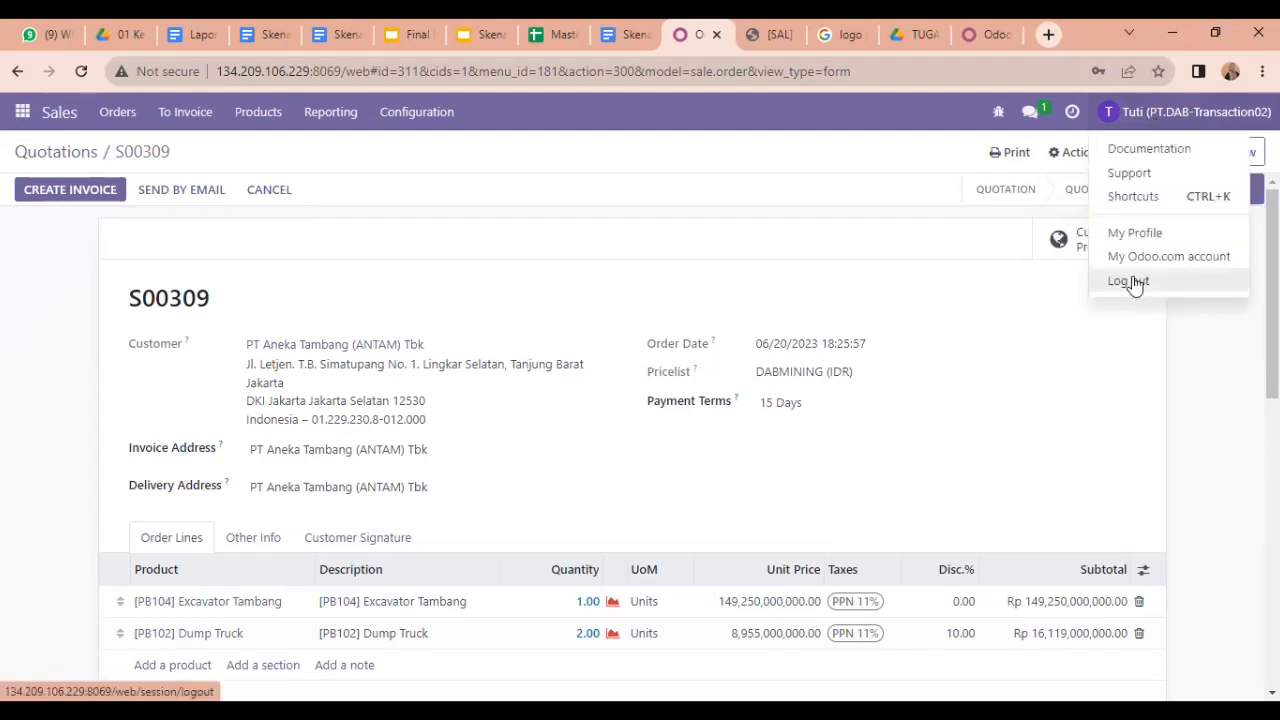
left_click(1133, 283)
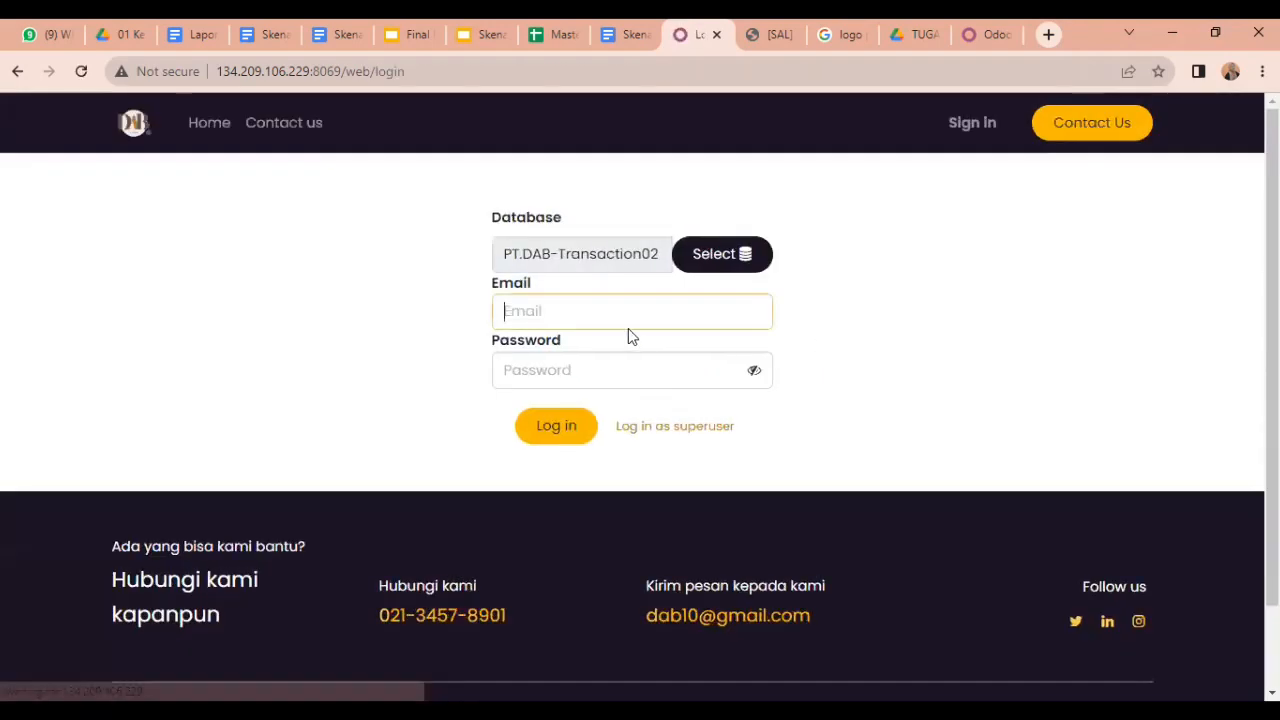
left_click(607, 310)
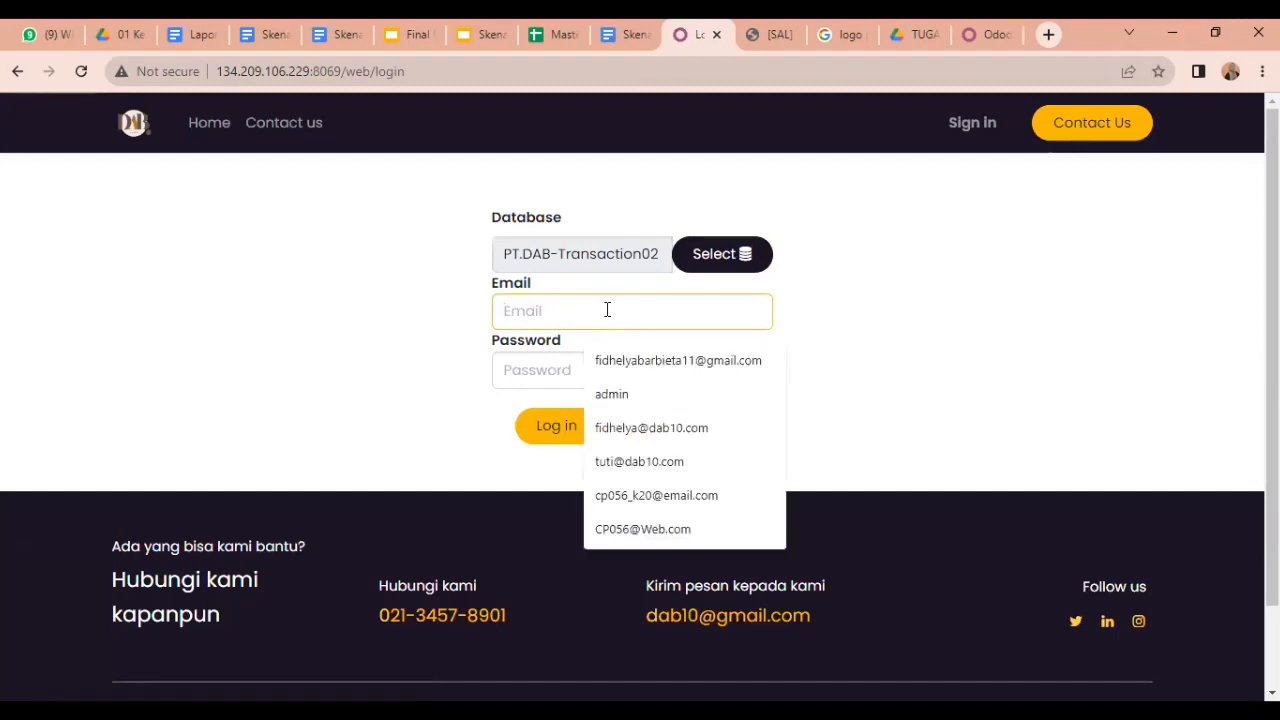
left_click(537, 34)
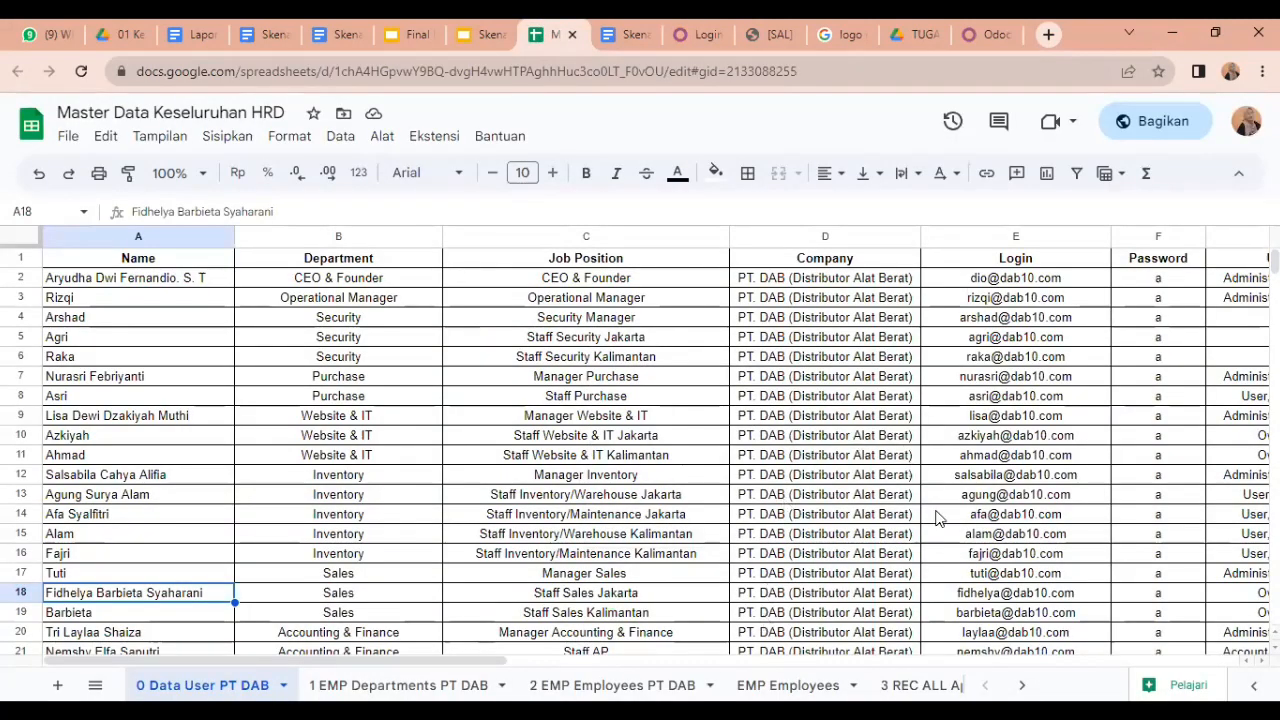
left_click(980, 30)
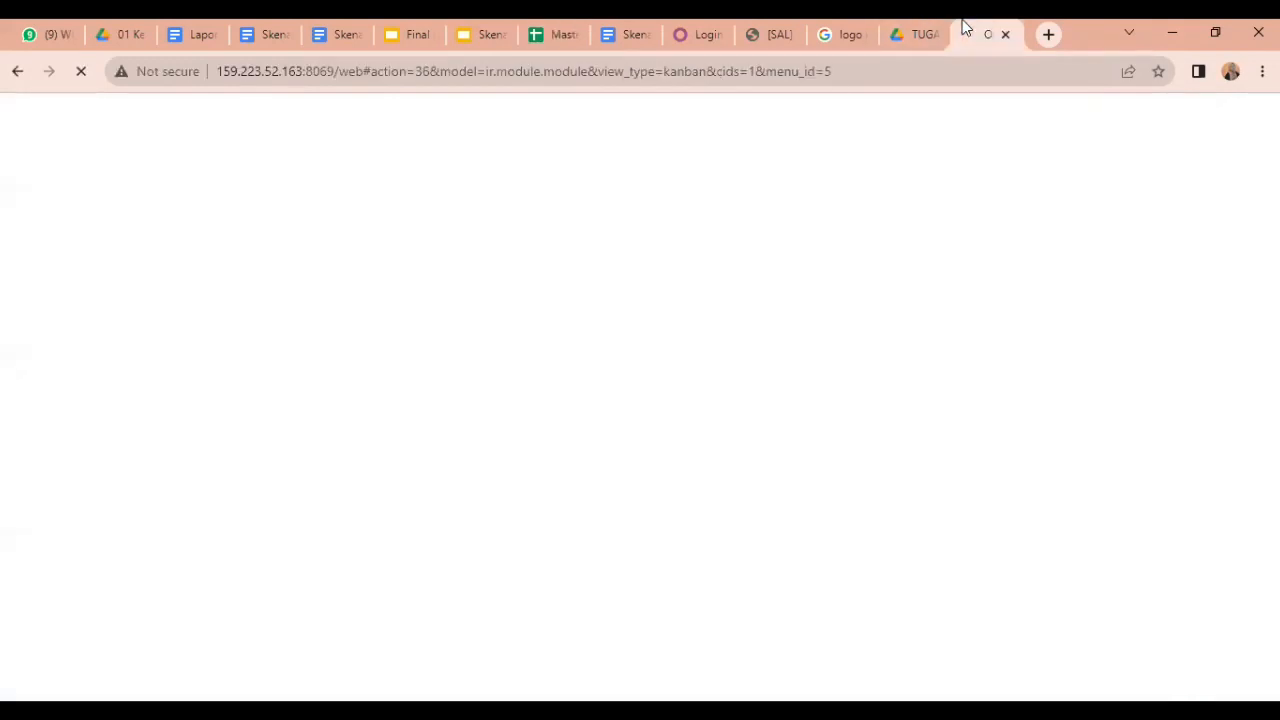
left_click(684, 30)
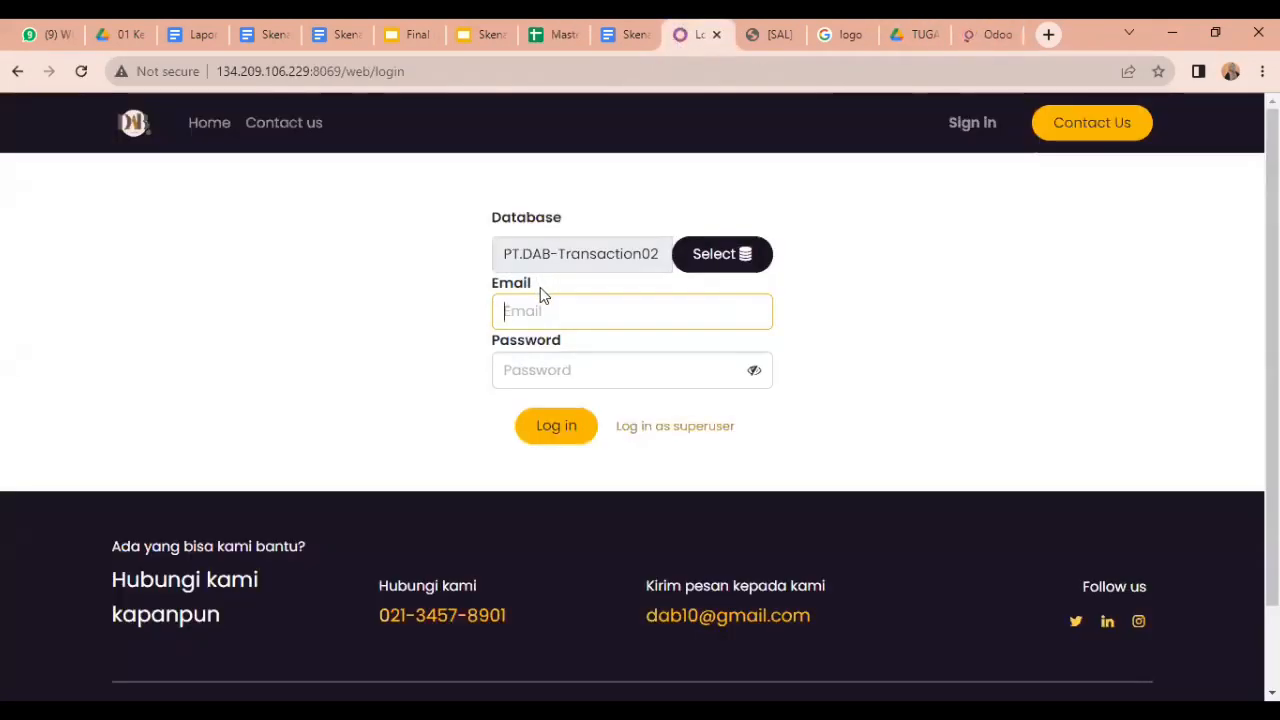
left_click(620, 372)
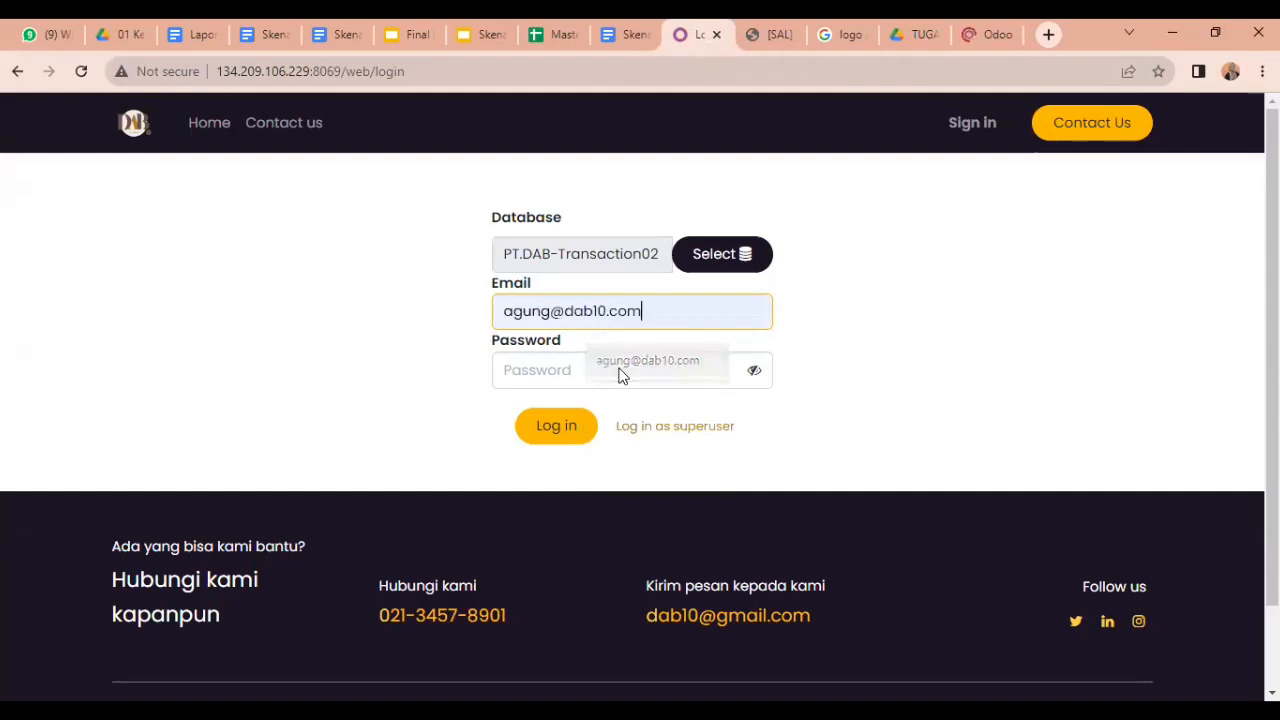
left_click(592, 372)
type("1")
key("Return")
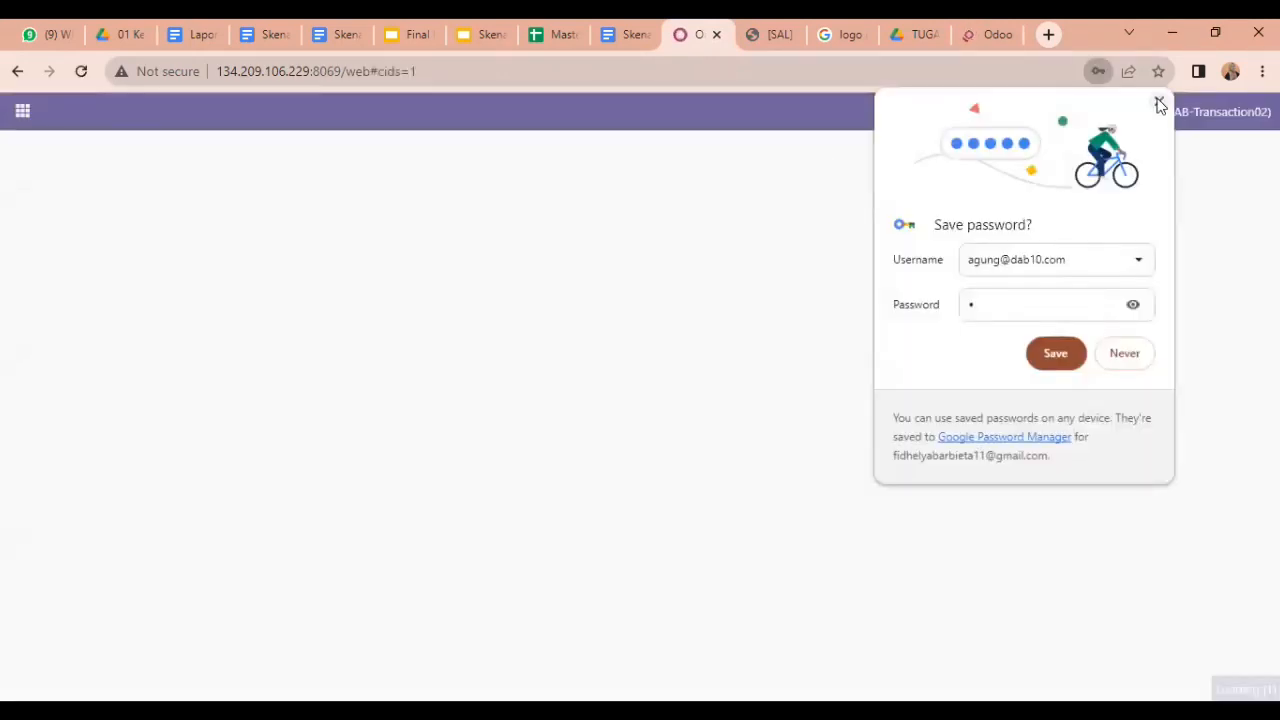
Step: Open Warehouse Jakarta delivery orders, clear the Operation Type filter, and open WH/OUT/00013
left_click(1158, 105)
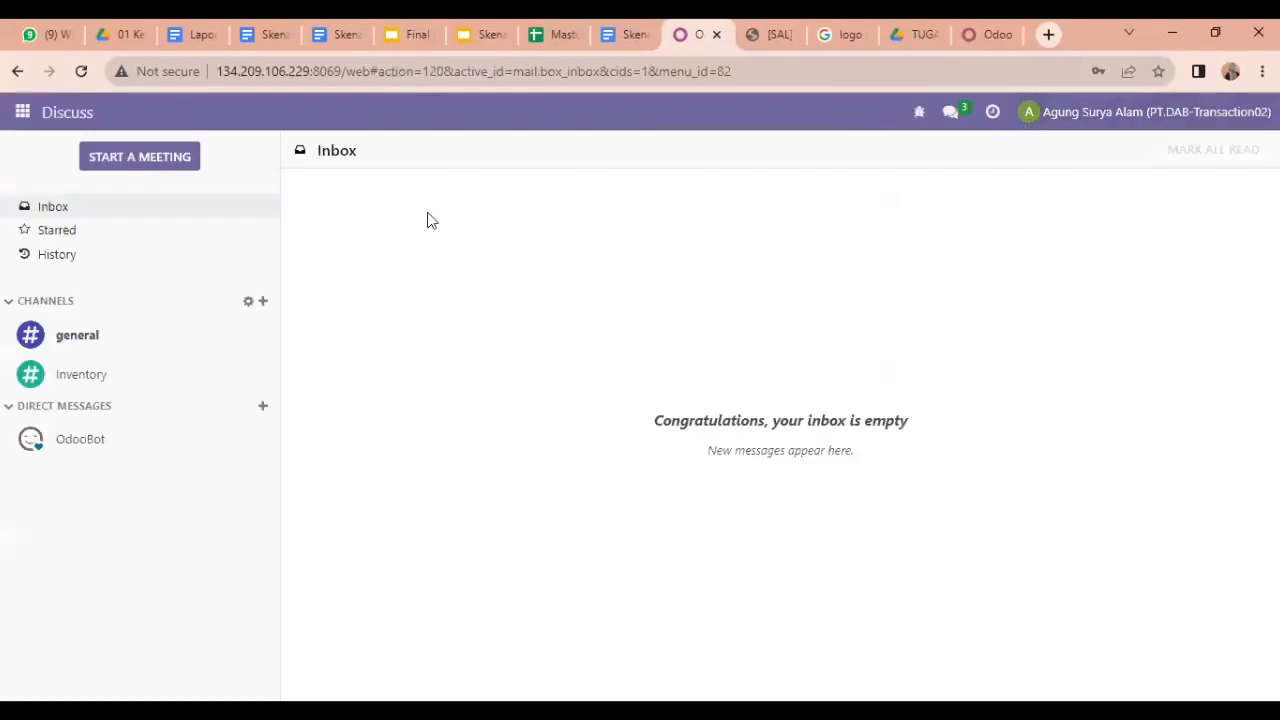
left_click(22, 114)
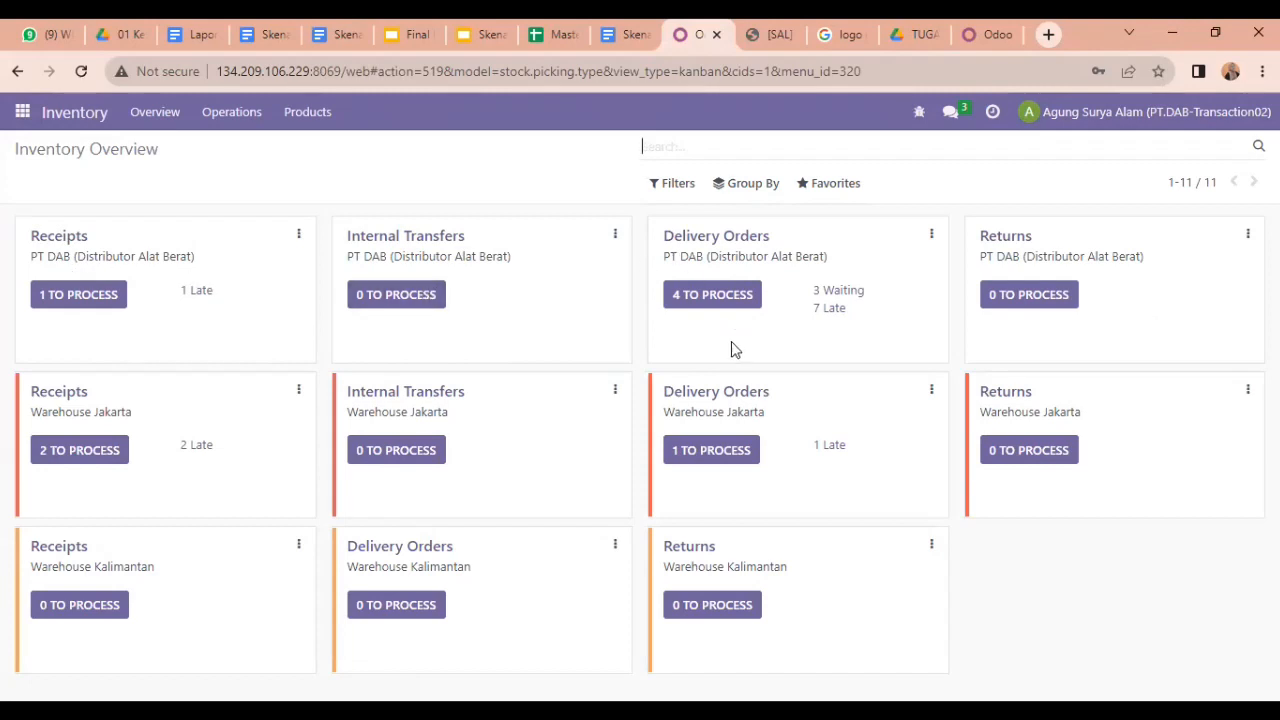
left_click(731, 399)
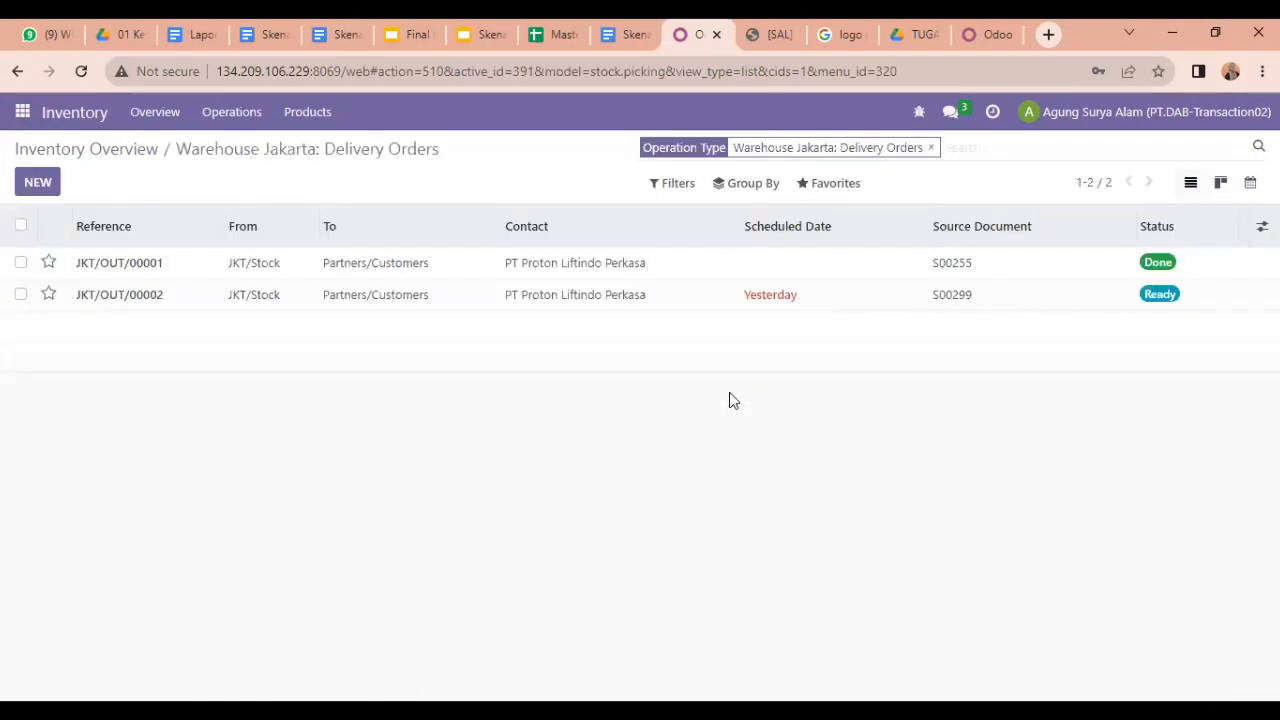
left_click(932, 148)
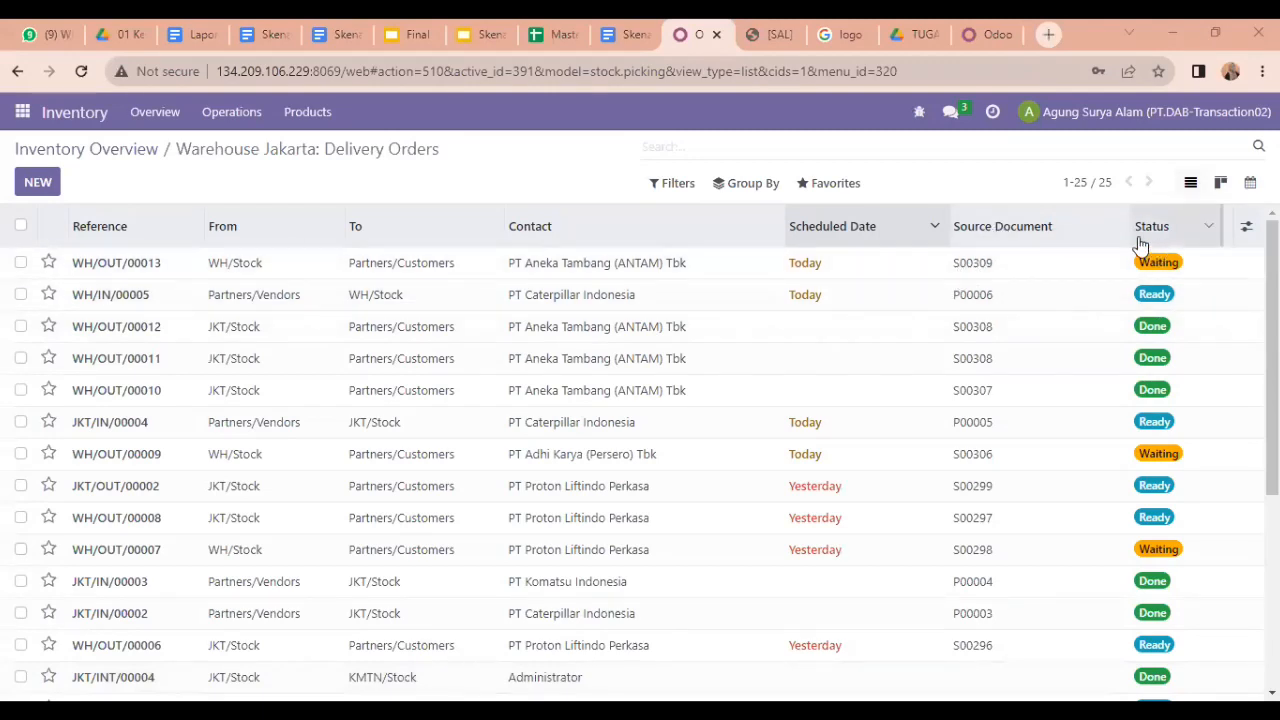
double_click(596, 263)
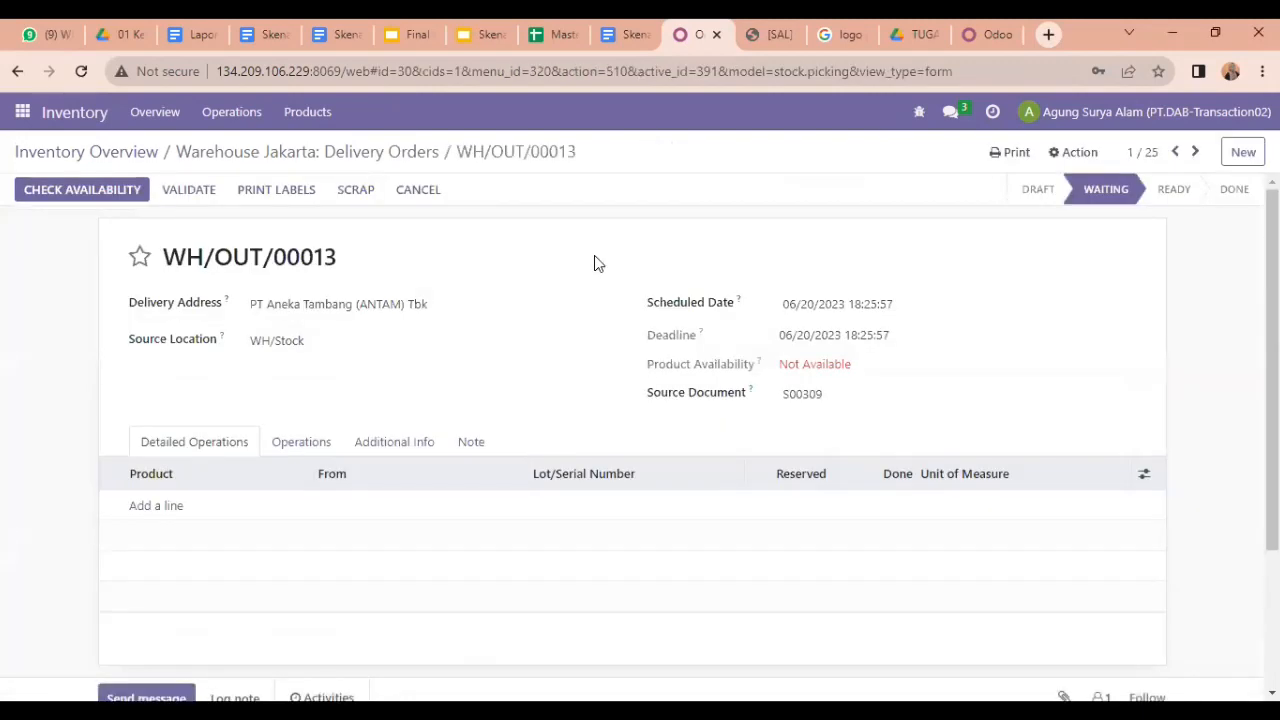
Step: Set WH/OUT/00013's source location to JKT/Stock and reserve both products with Check Availability
left_click(322, 335)
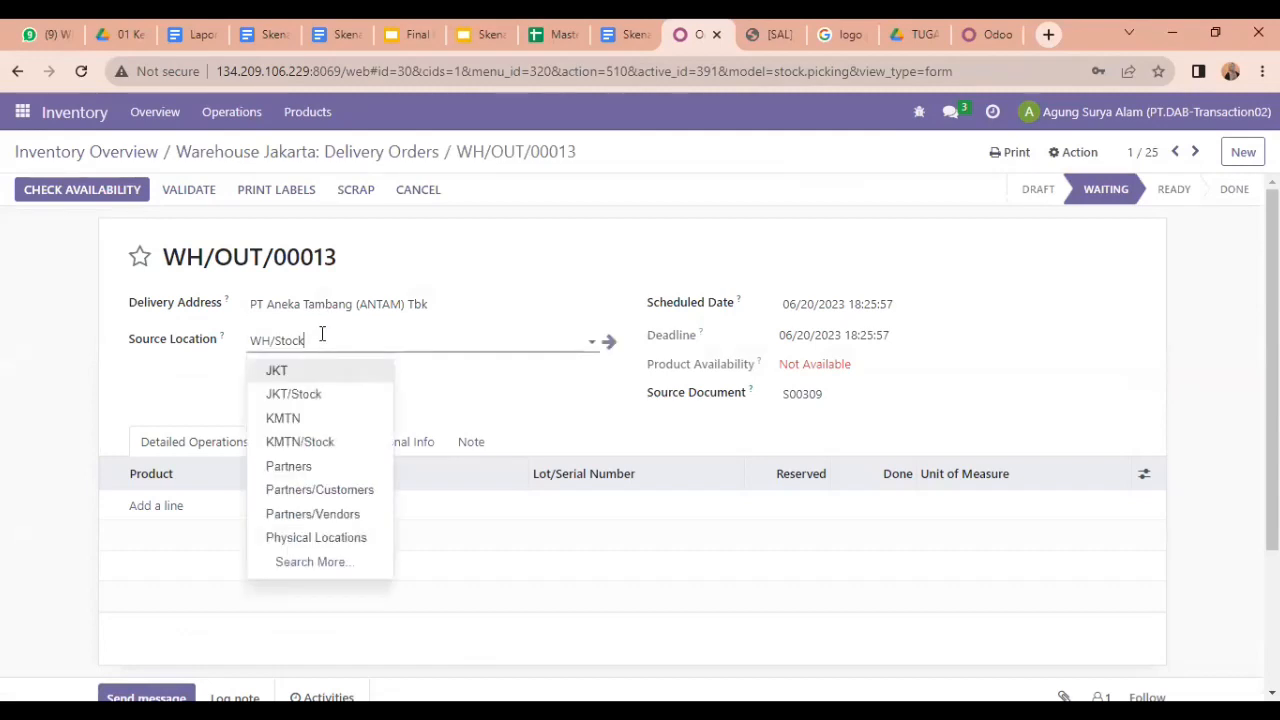
left_click(301, 397)
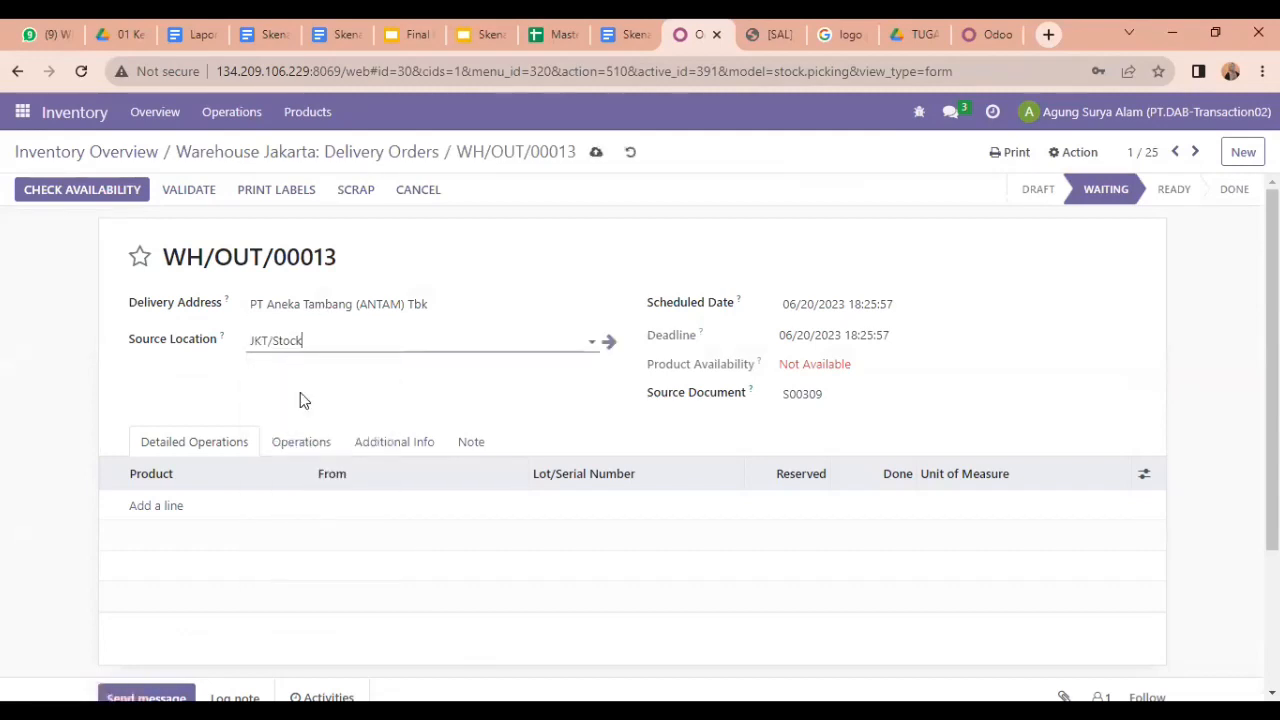
left_click(290, 447)
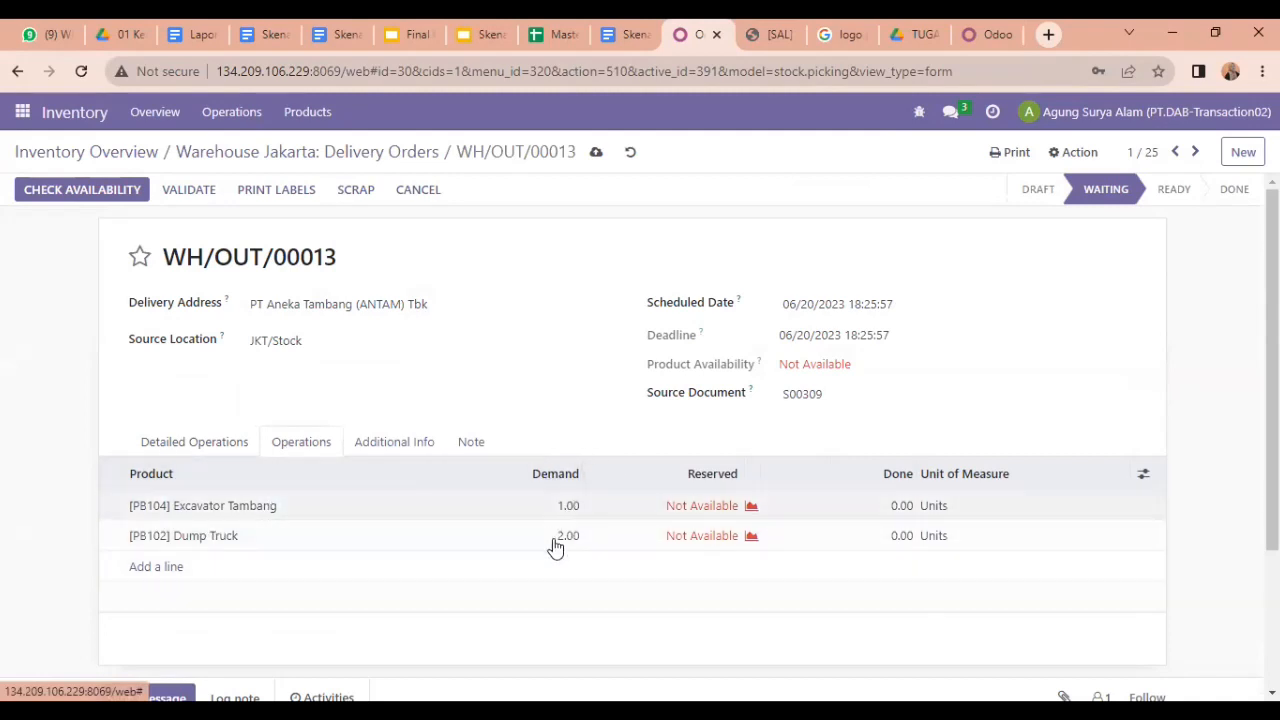
left_click(135, 190)
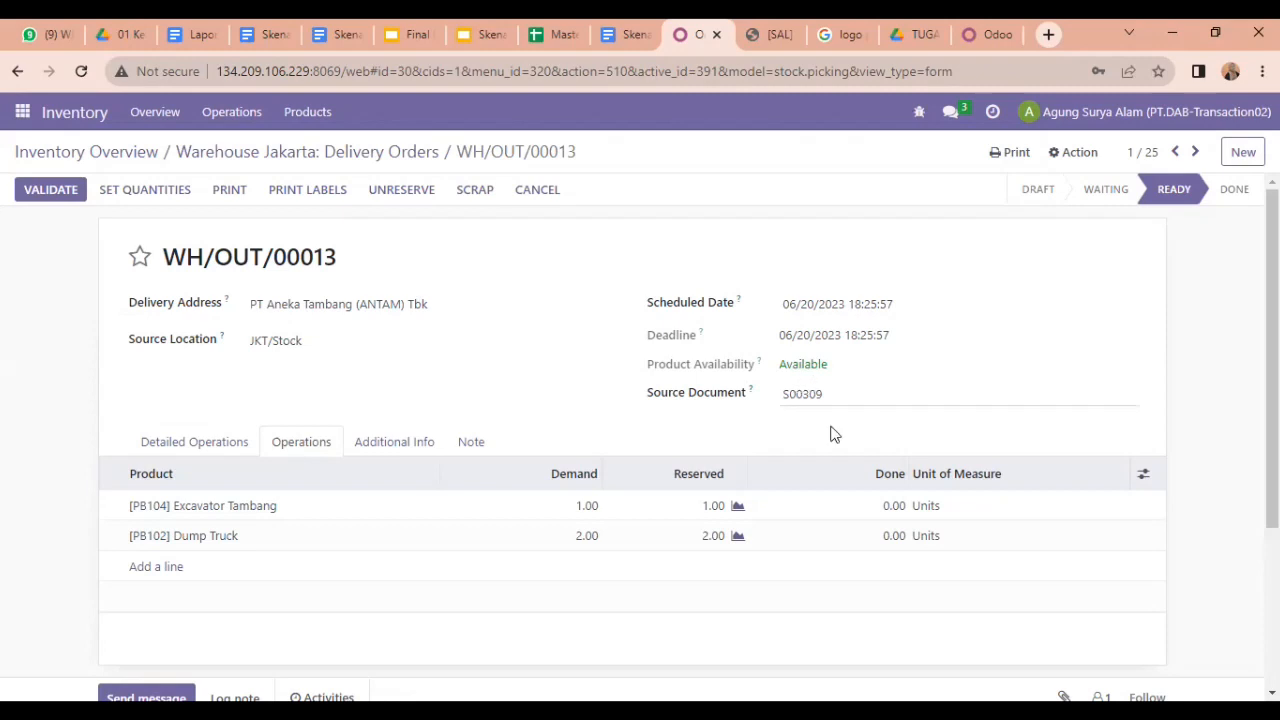
left_click(886, 503)
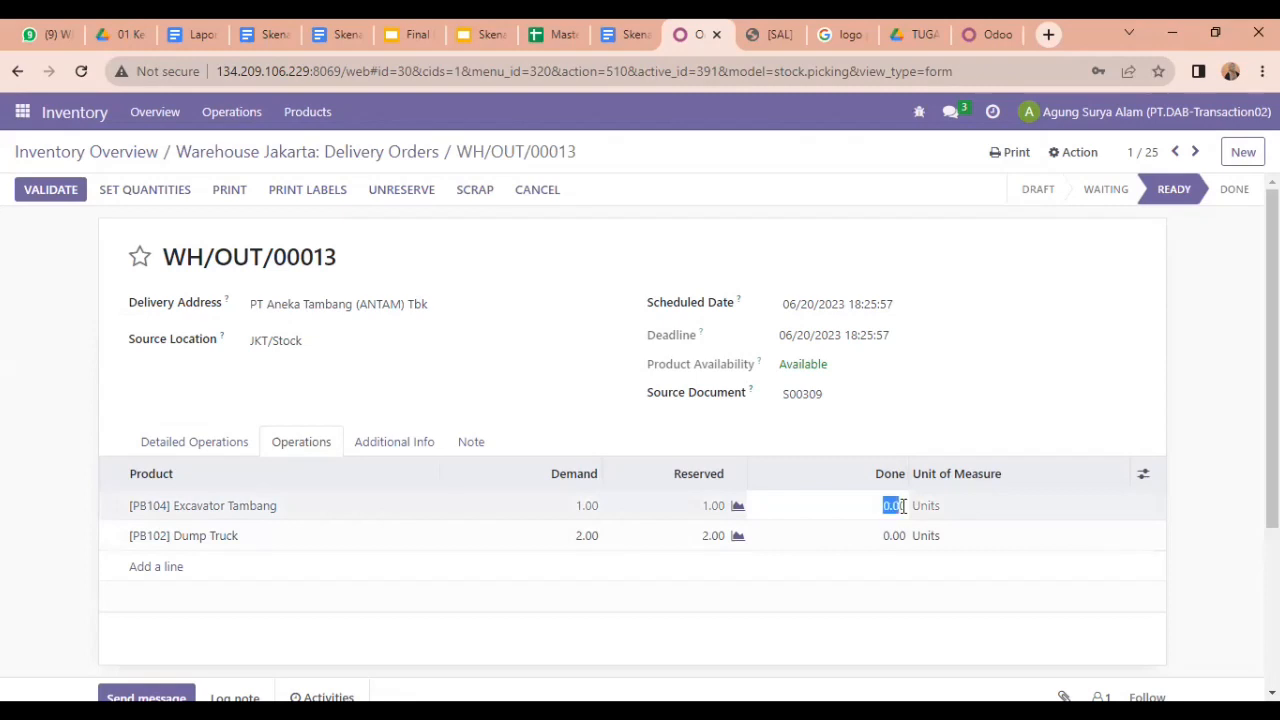
Step: Enter done quantities 1 Excavator Tambang and 2 Dump Truck, then validate WH/OUT/00013
key("BackSpace")
type("1")
left_click(894, 535)
key("BackSpace")
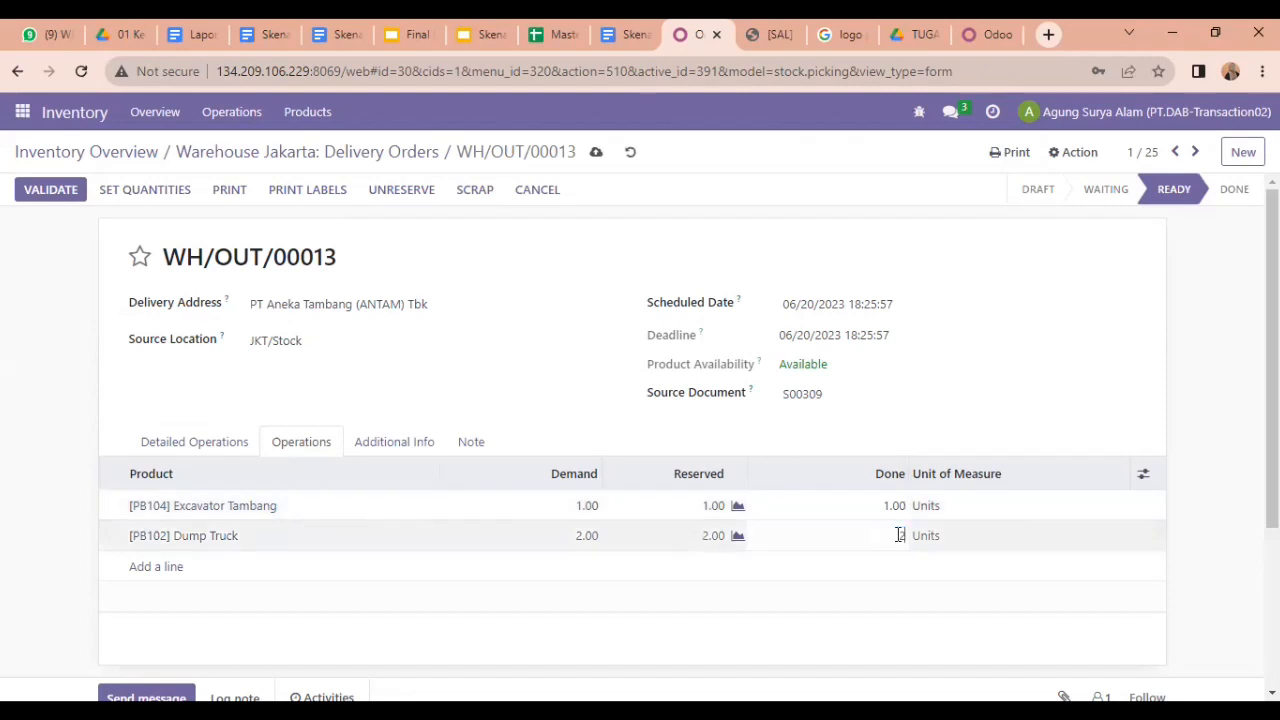
type("2")
key("Return")
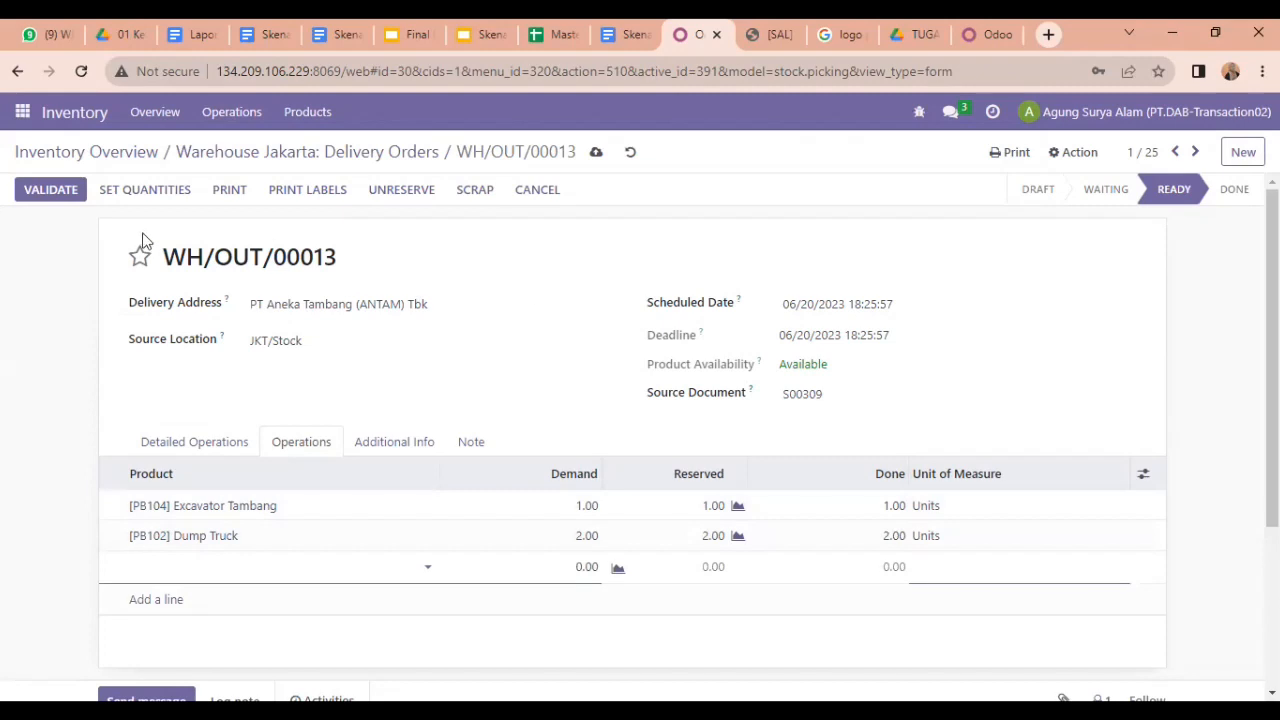
left_click(60, 191)
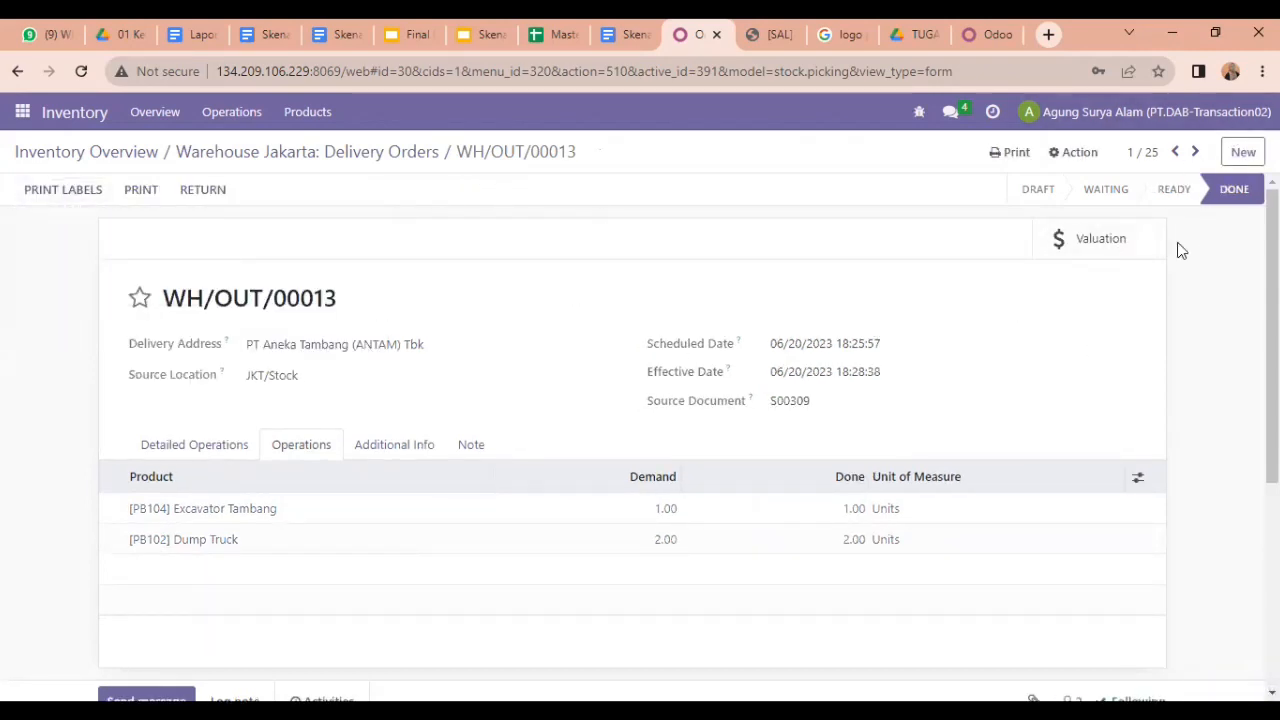
Step: Log out of the inventory account from the Inventory Overview
left_click(136, 155)
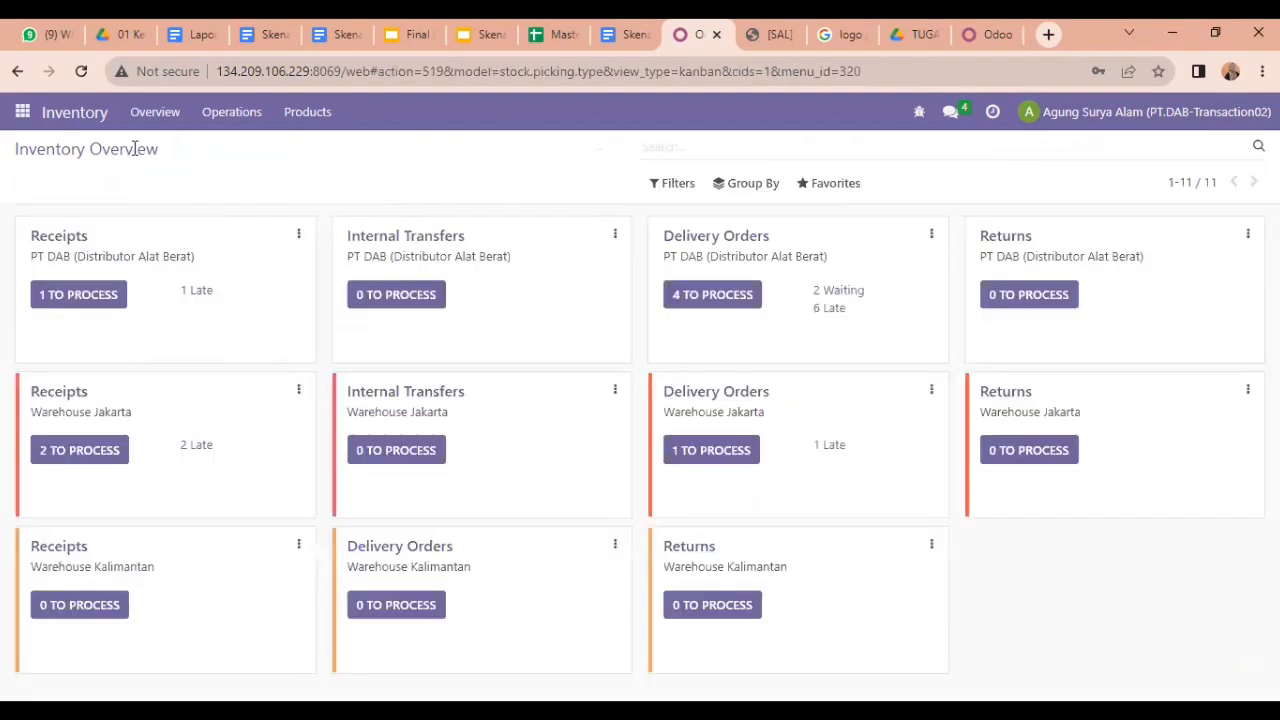
left_click(1063, 116)
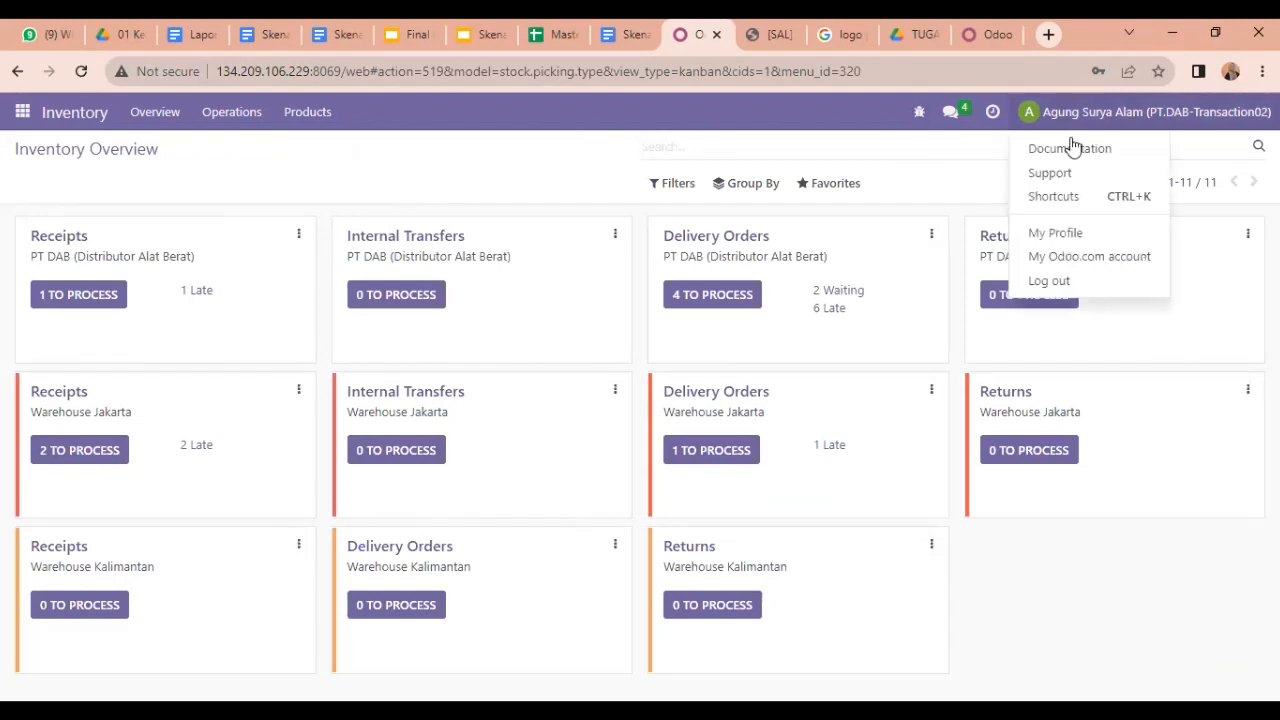
left_click(1091, 285)
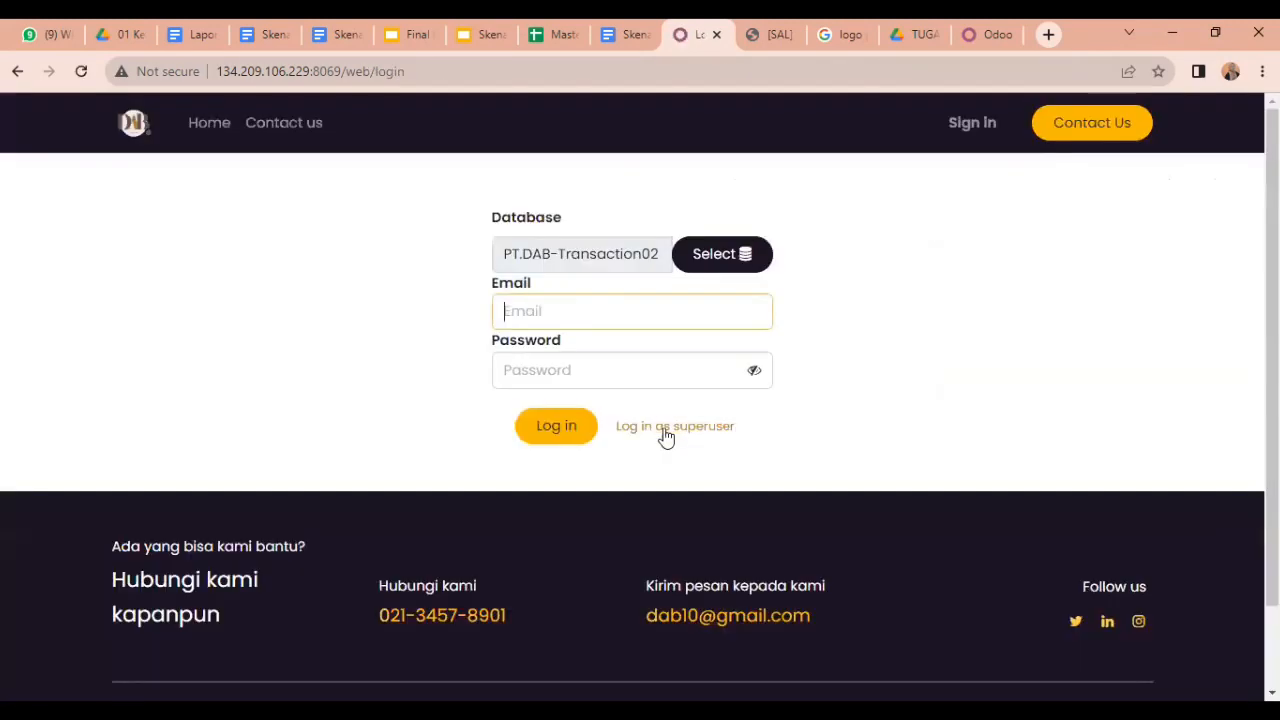
Step: Sign in as the sales user with the saved e-mail and its password
left_click(592, 311)
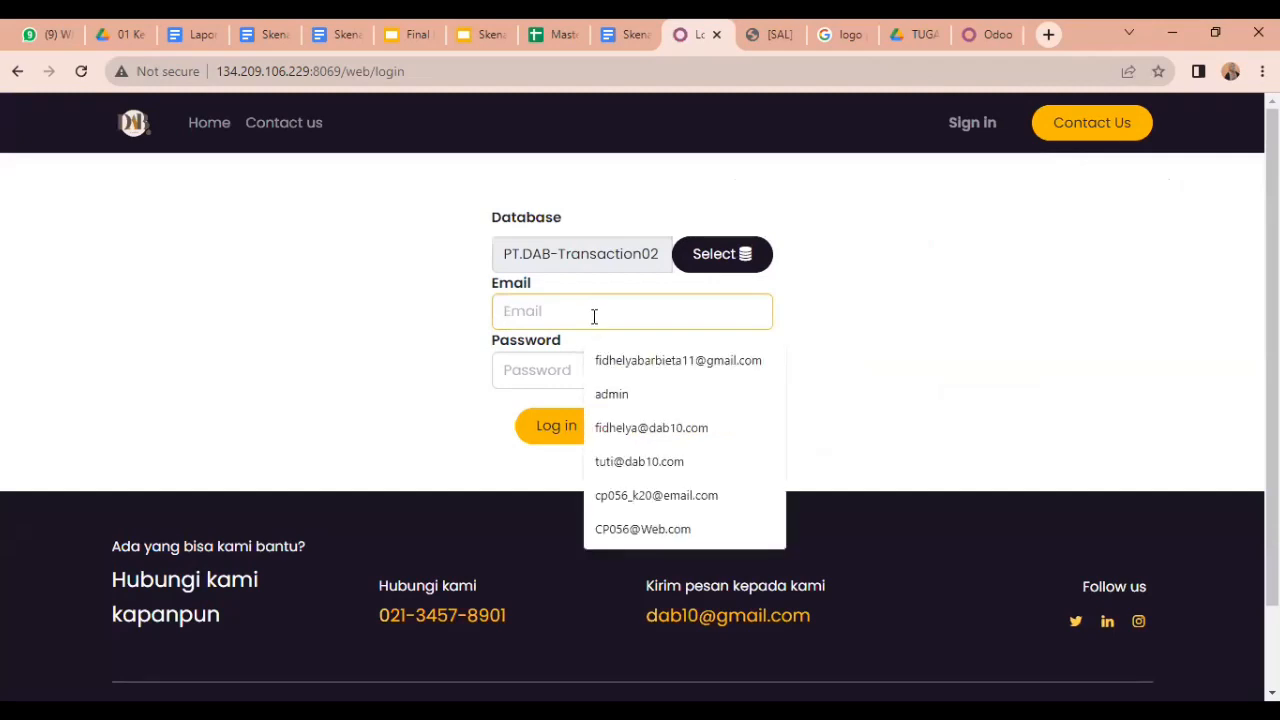
left_click(612, 429)
left_click(562, 364)
type("1")
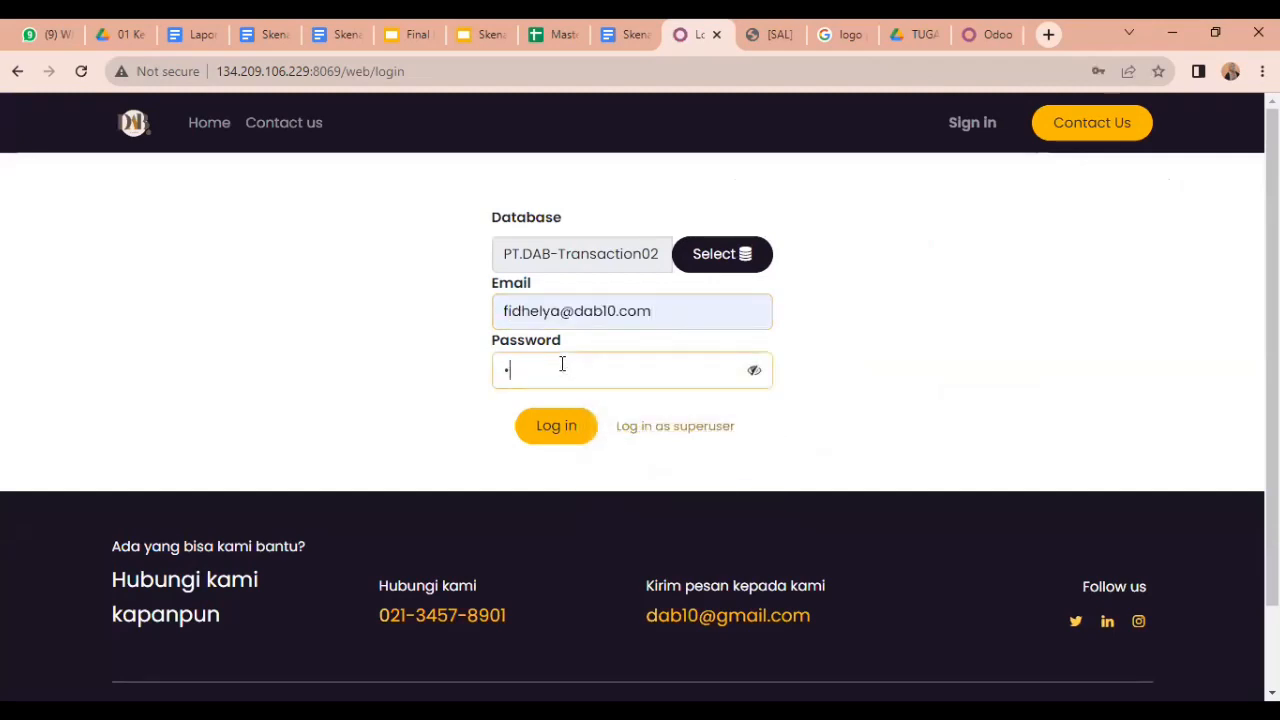
key("Return")
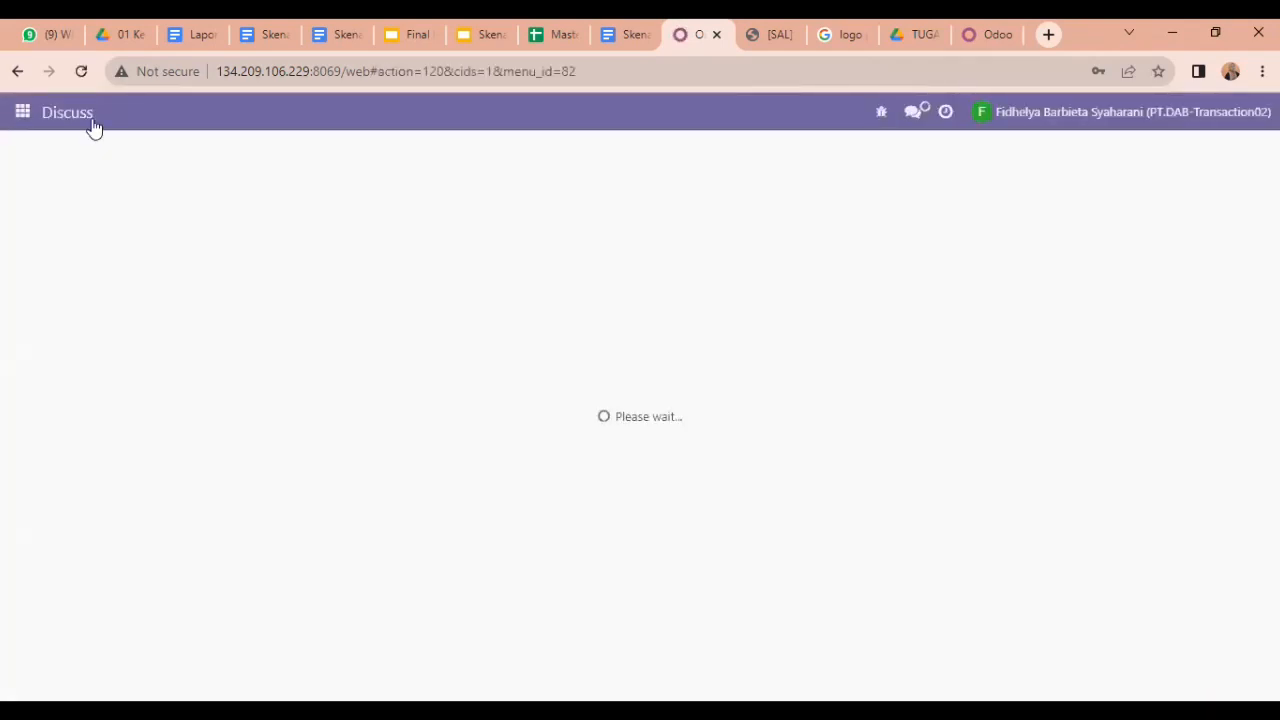
Step: Open sales order S00309 in the Sales app and start creating its invoice
left_click(22, 118)
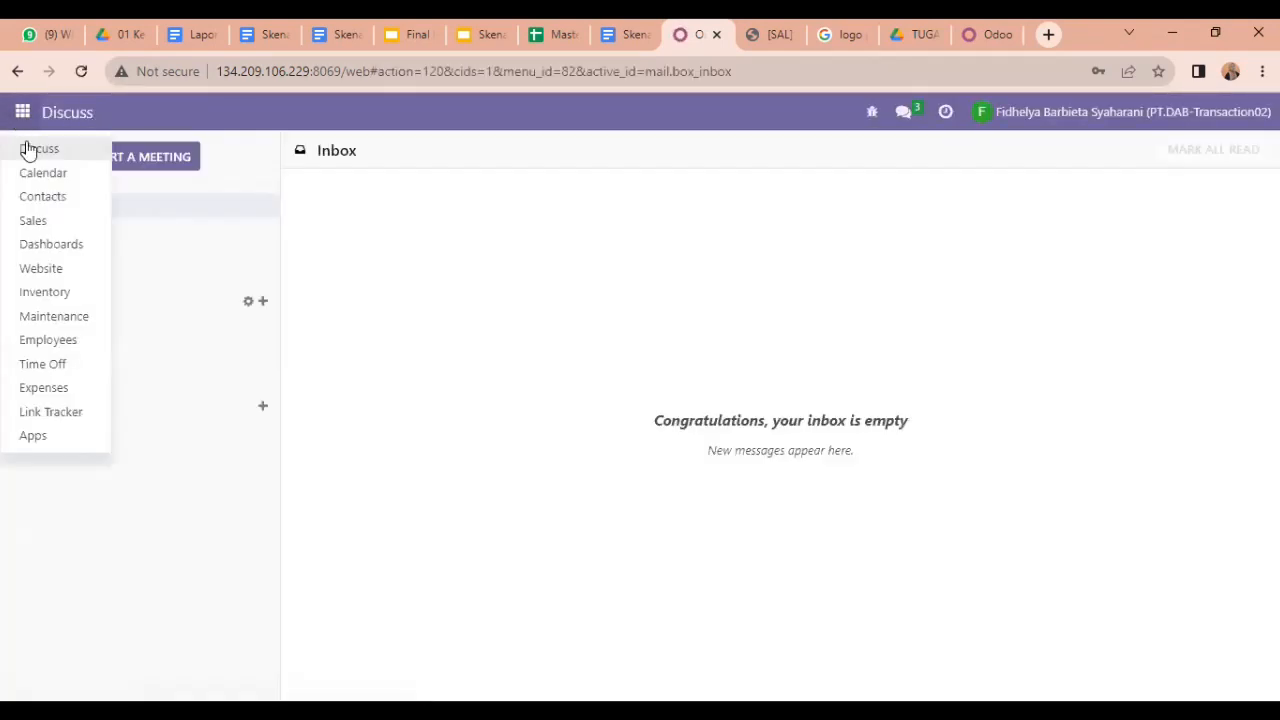
left_click(60, 224)
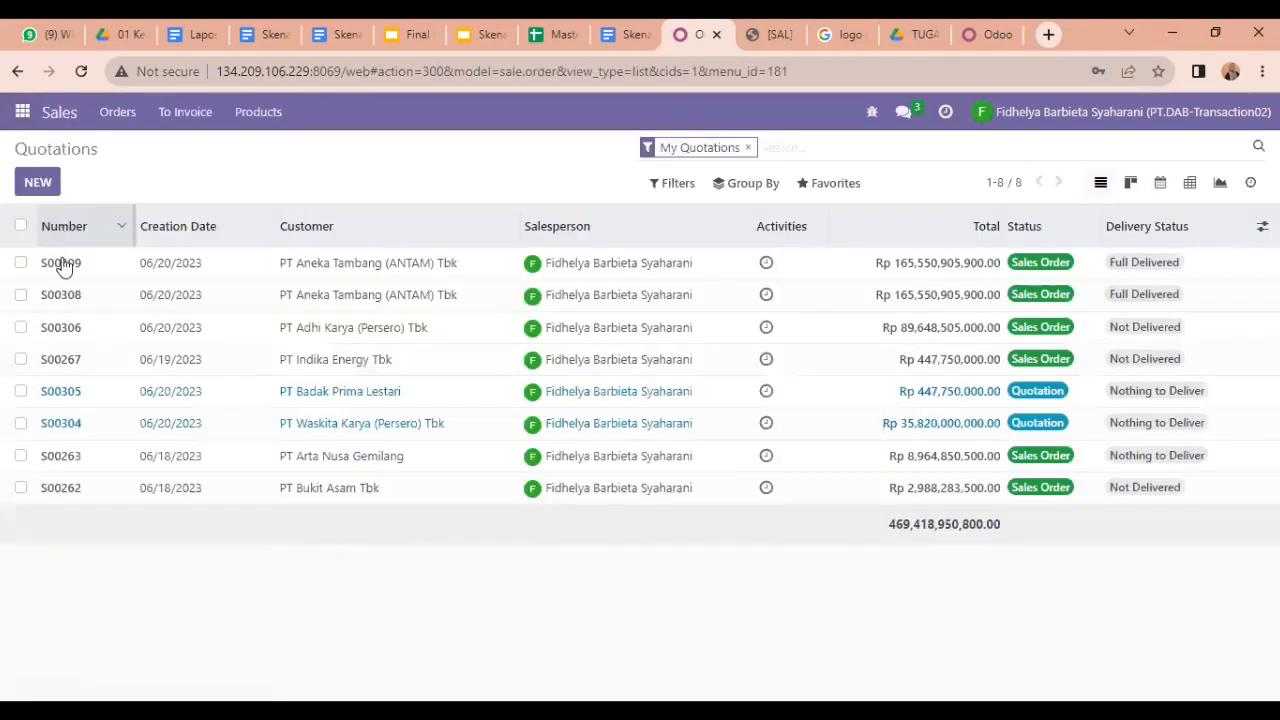
double_click(77, 268)
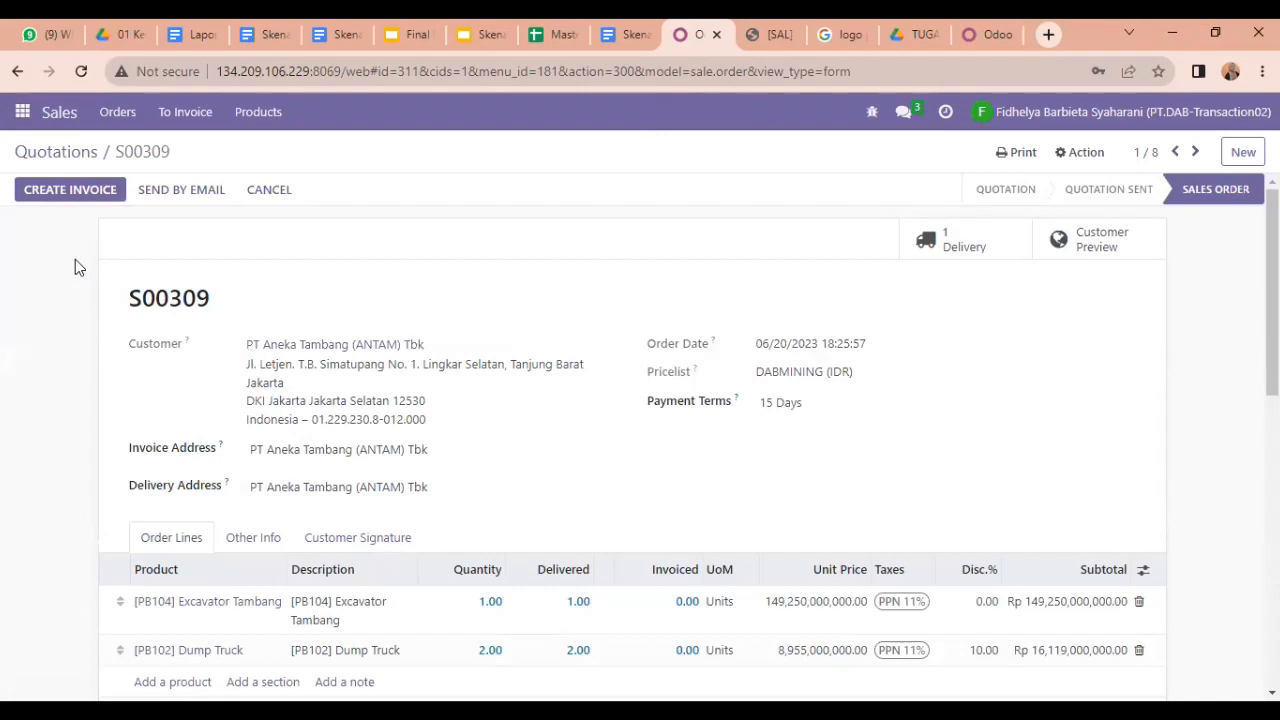
left_click(101, 190)
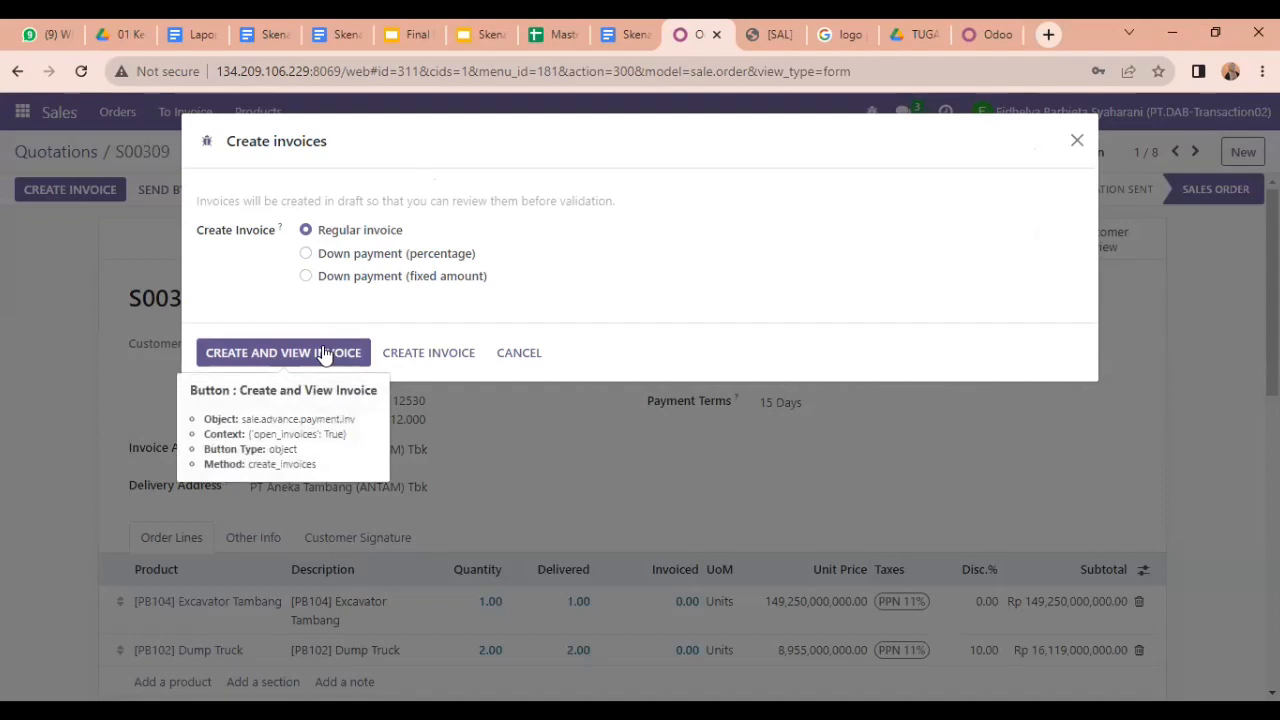
Step: Create and view a regular invoice for S00309, then return to the sales order
left_click(307, 255)
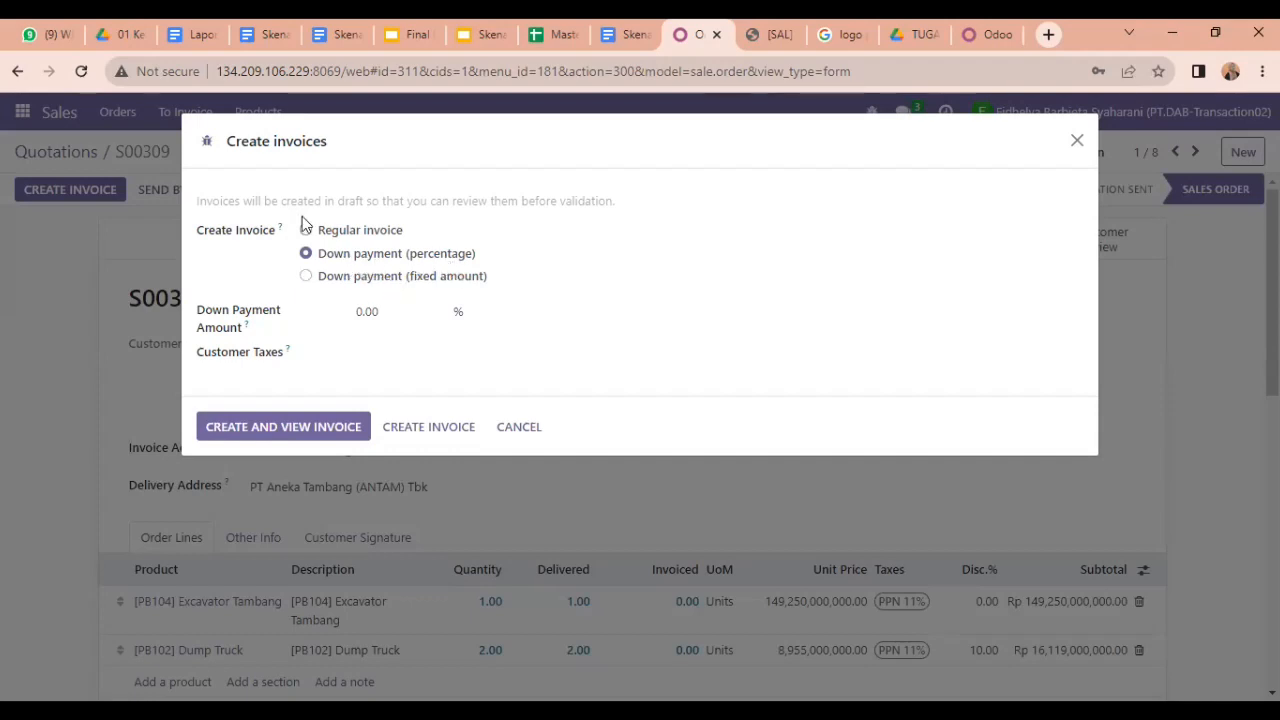
left_click(307, 230)
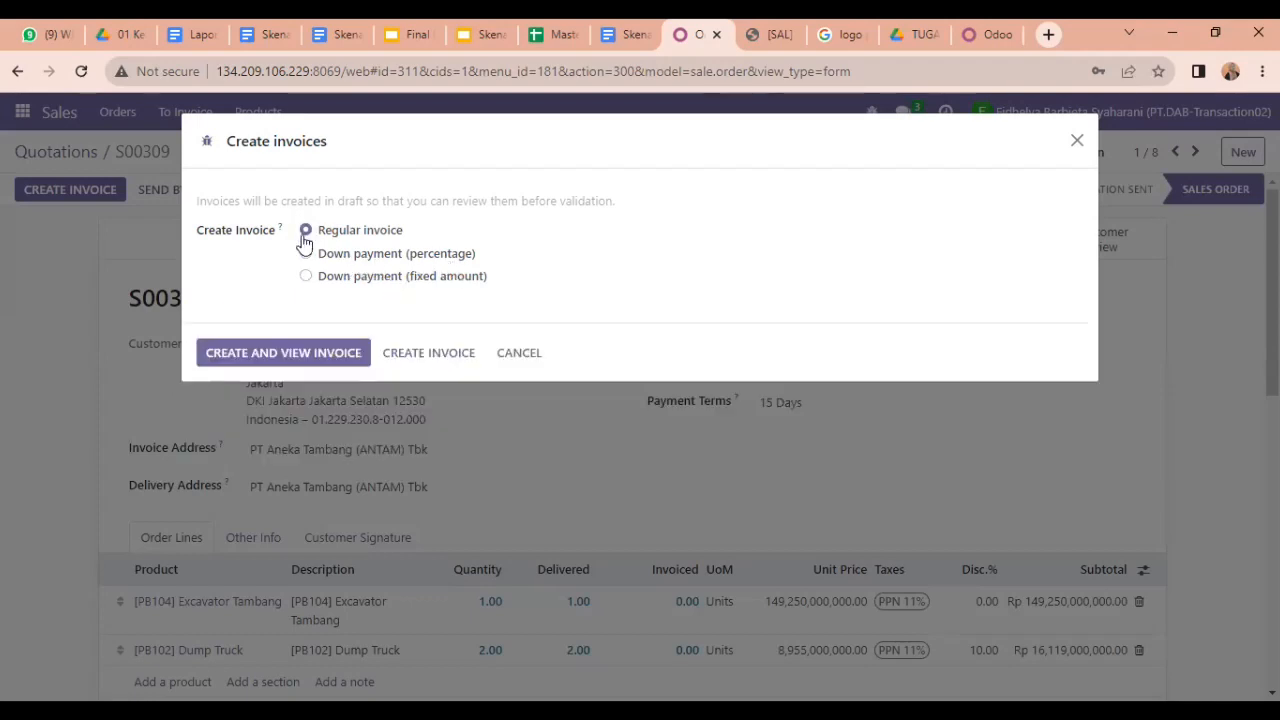
left_click(253, 352)
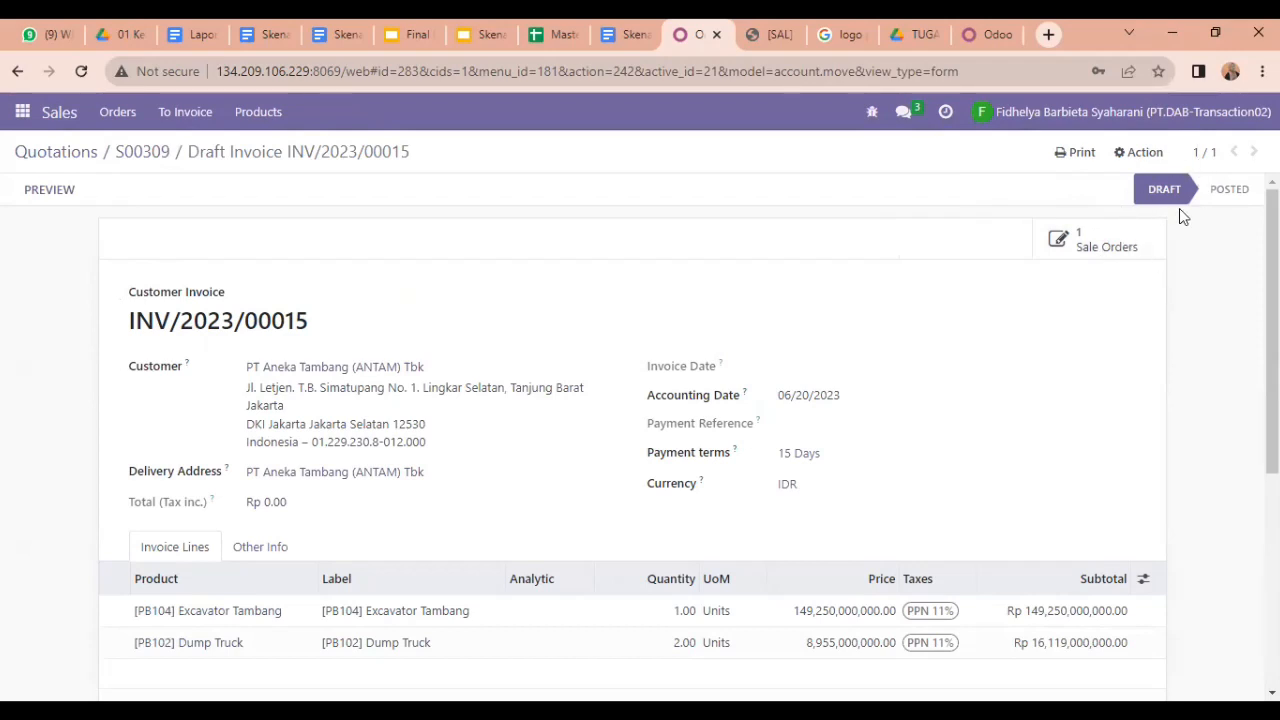
mouse_move(1272, 250)
left_mouse_down()
mouse_move(1272, 463)
mouse_move(1272, 251)
left_mouse_up()
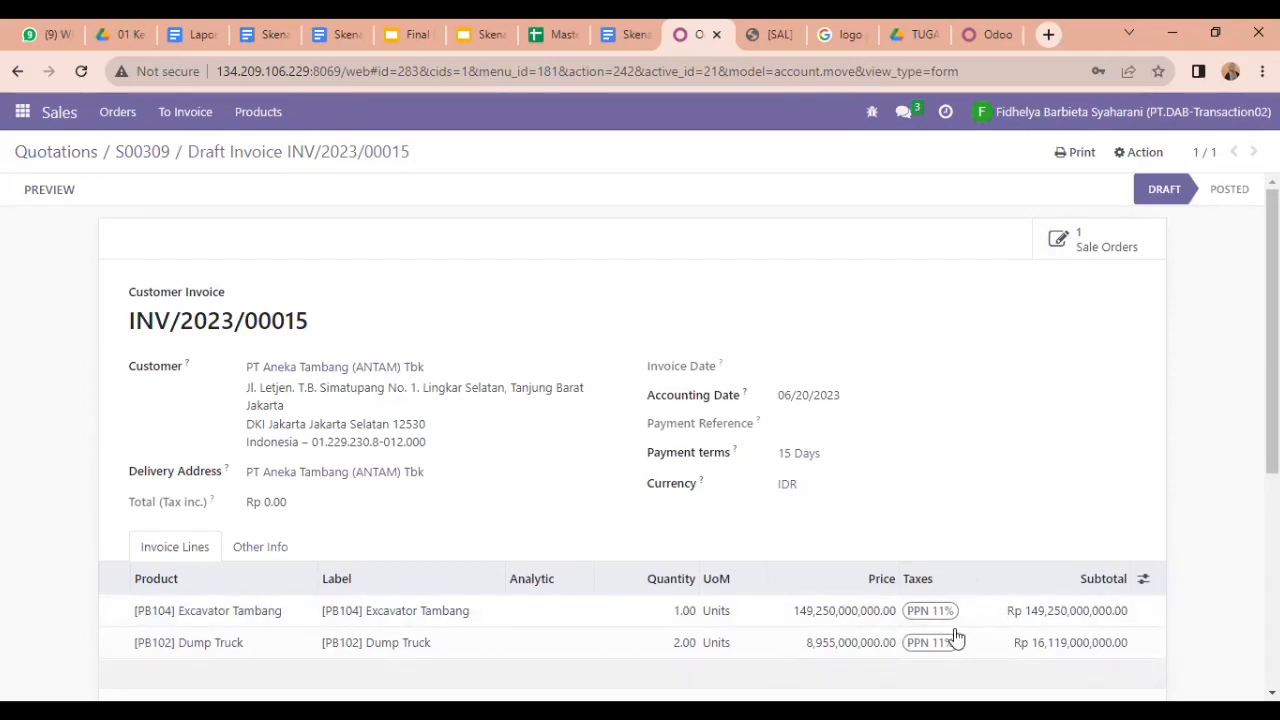
key("alt+Left")
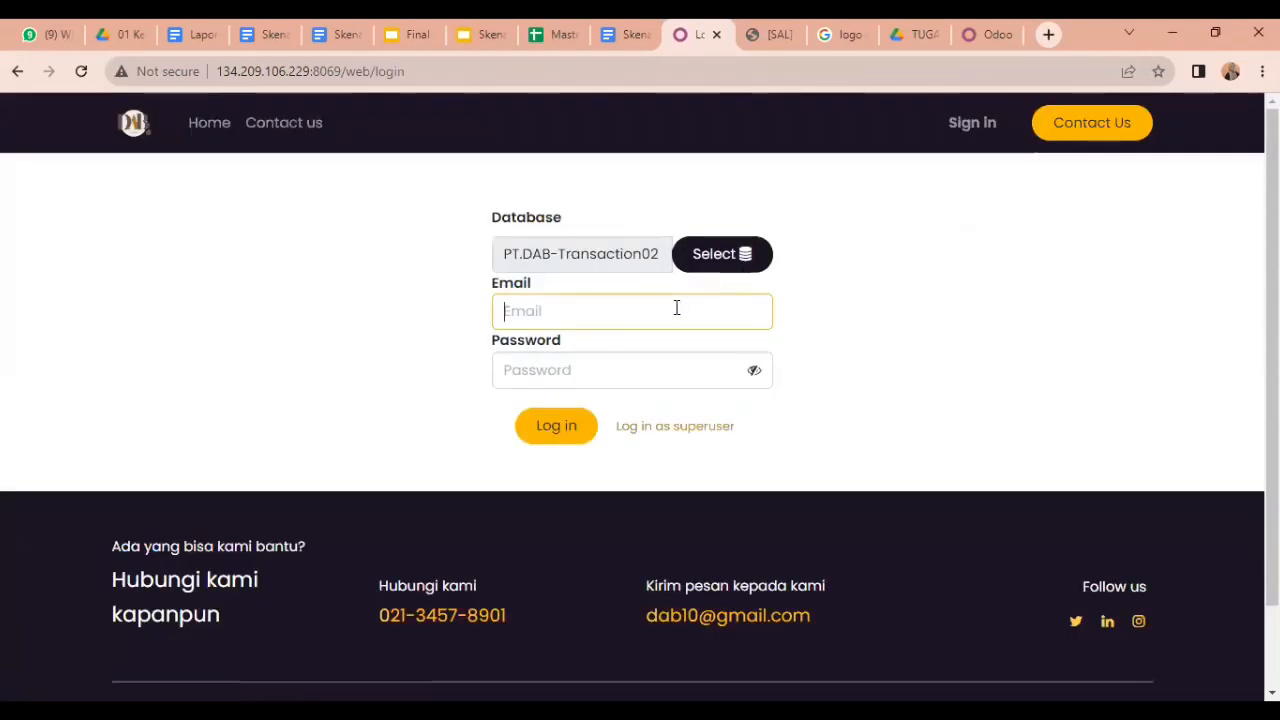
Step: Sign out and log back in as another user with the saved e-mail, dismissing Chrome's password prompt
left_click(676, 308)
type("lay")
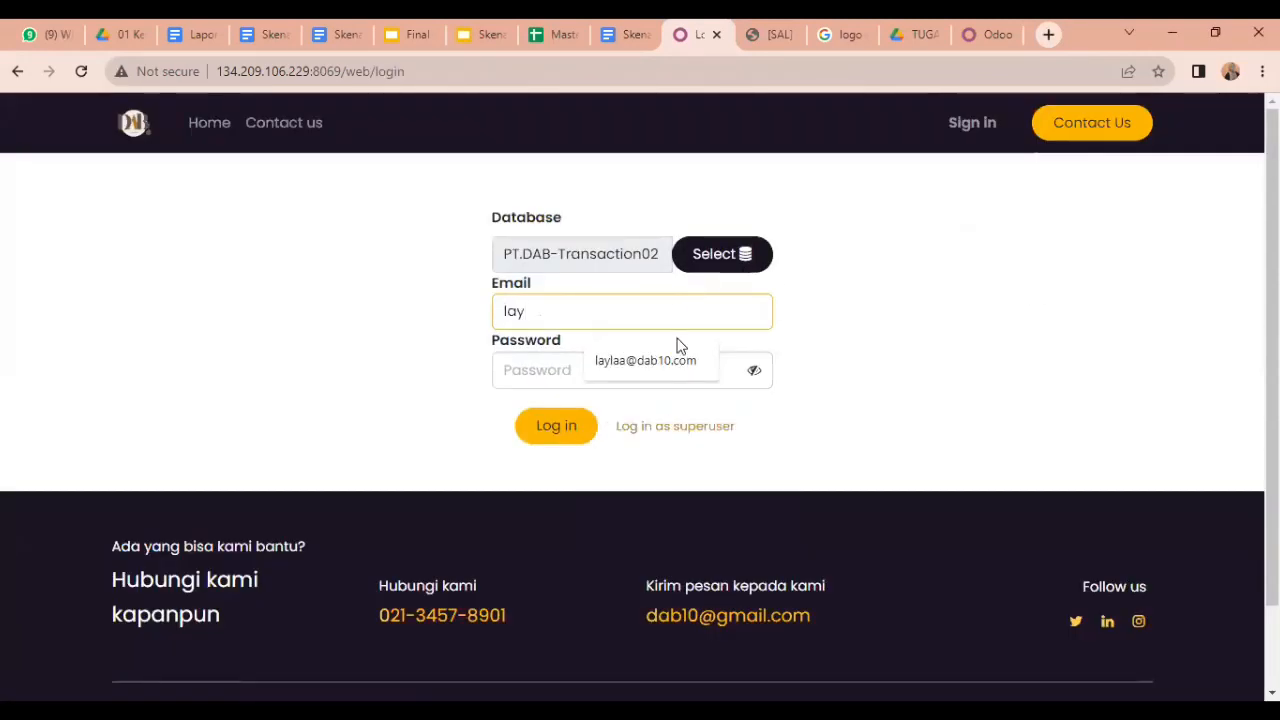
left_click(680, 360)
left_click(641, 371)
type("•")
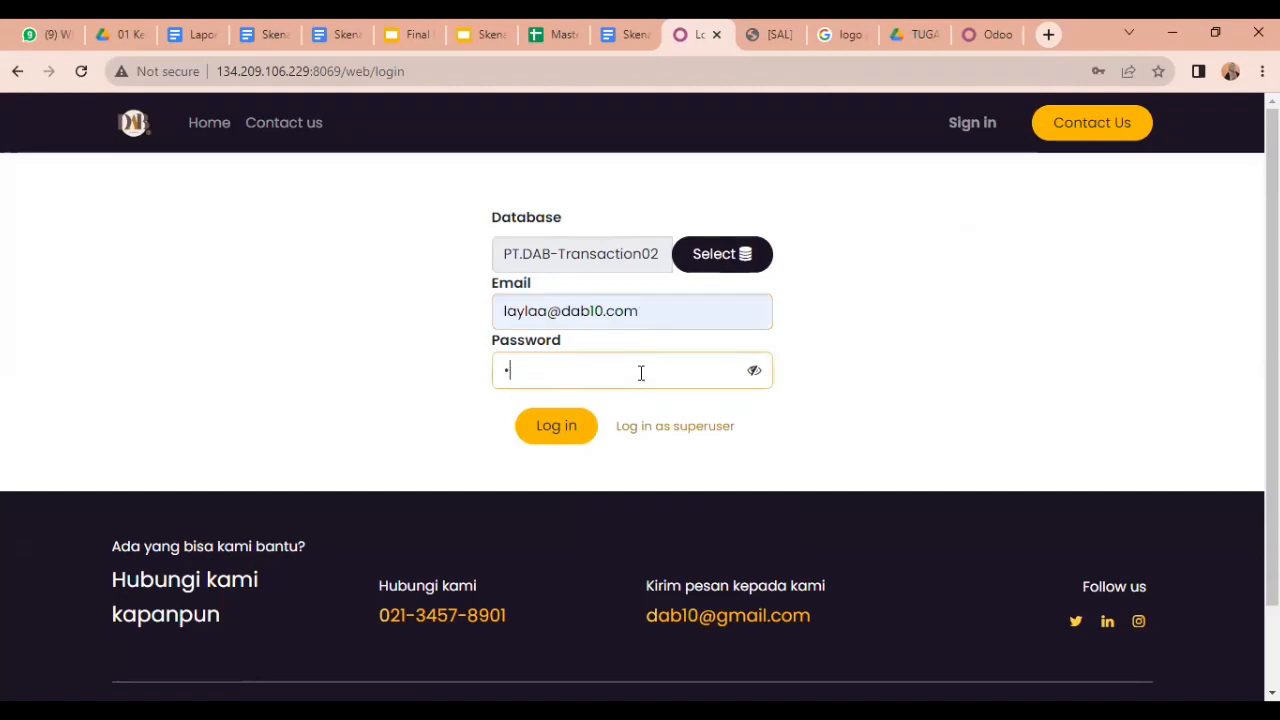
key("Return")
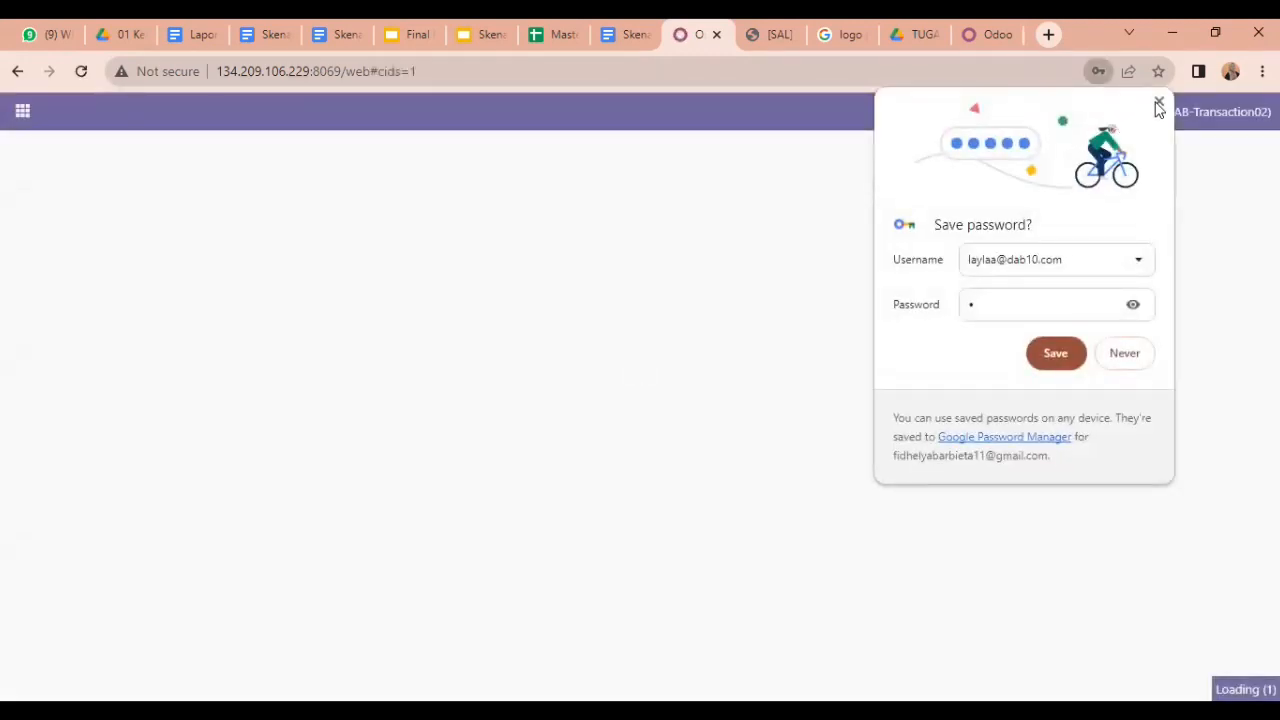
left_click(560, 296)
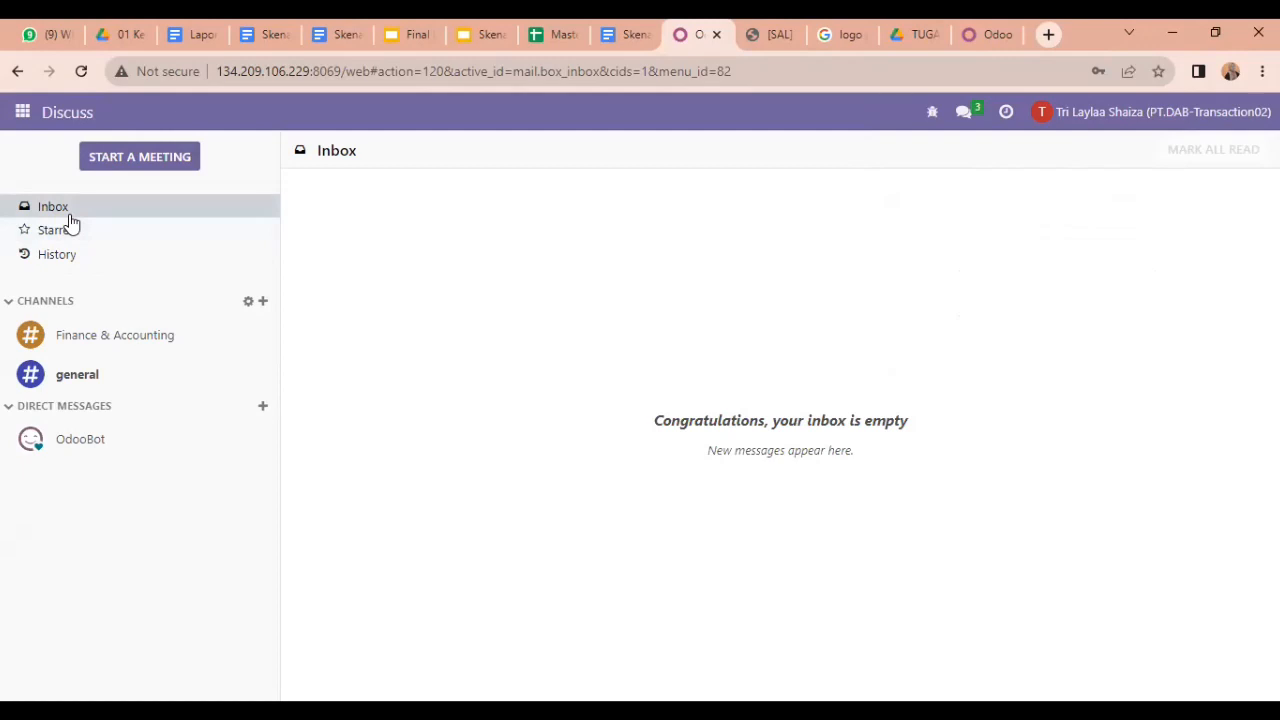
Step: Open draft invoice INV/2023/00015 from Accounting's Customers > Invoices list
left_click(22, 112)
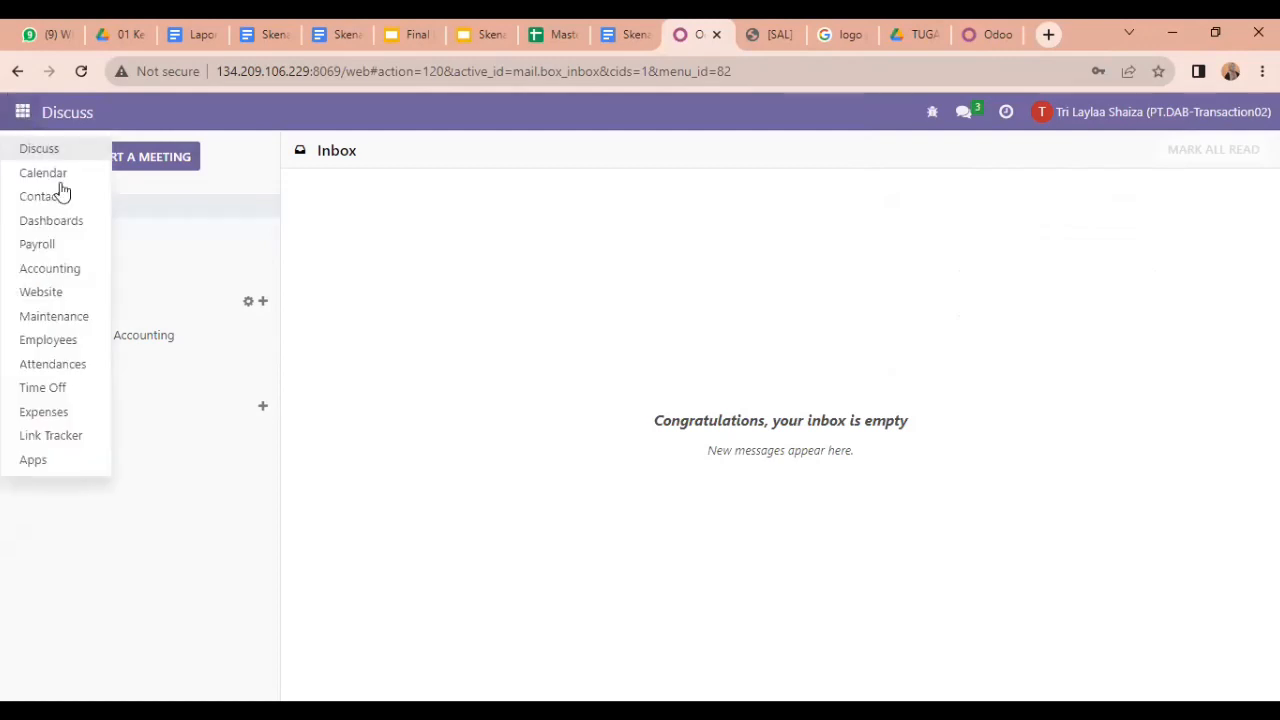
left_click(75, 272)
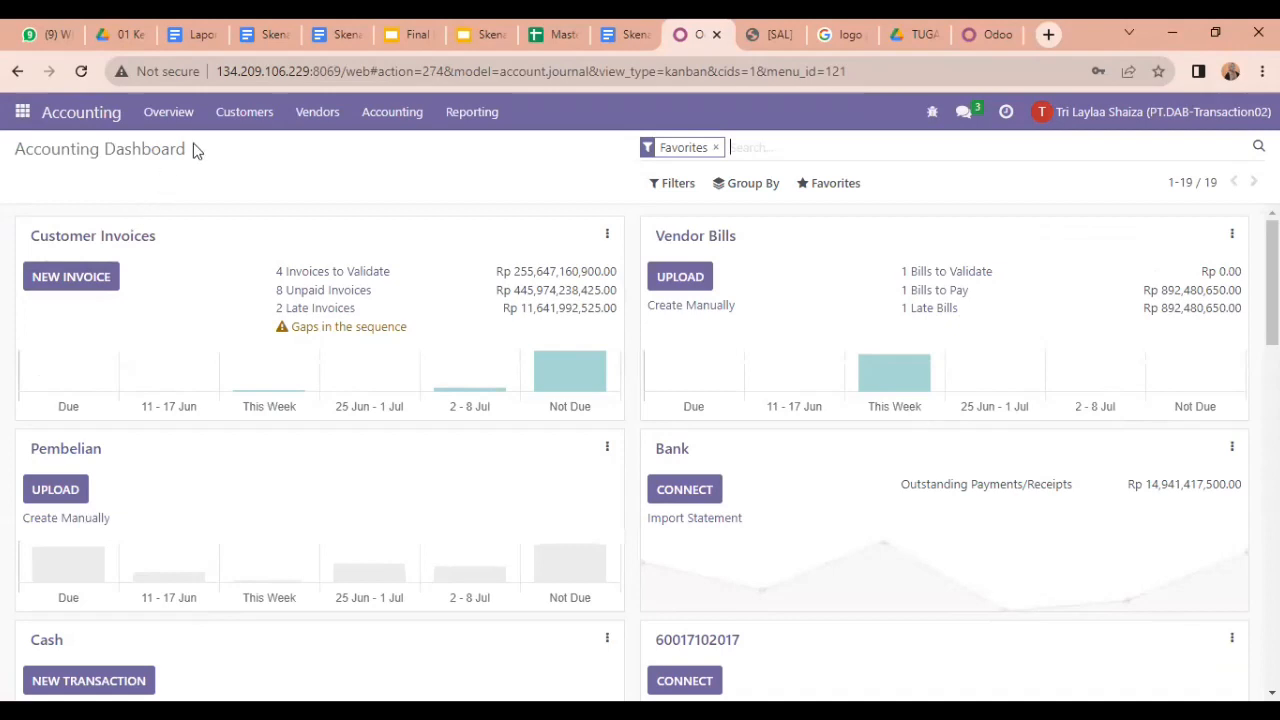
left_click(245, 111)
left_click(250, 148)
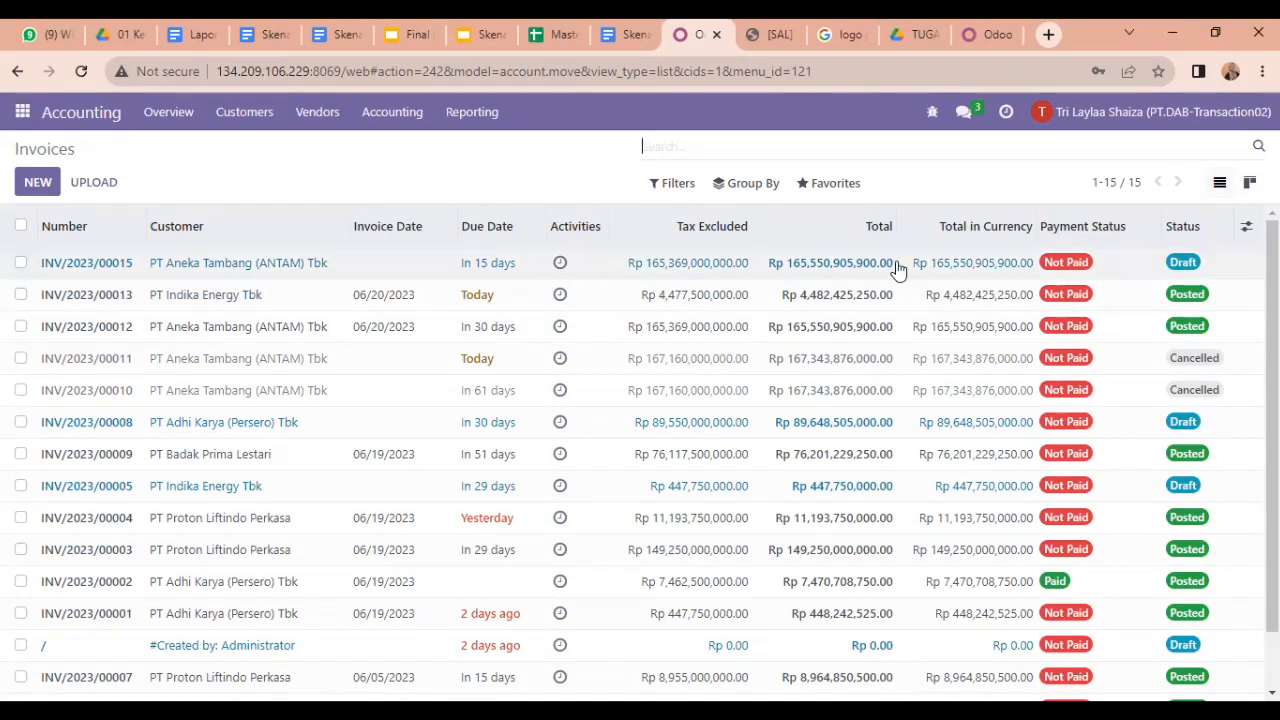
left_click(399, 265)
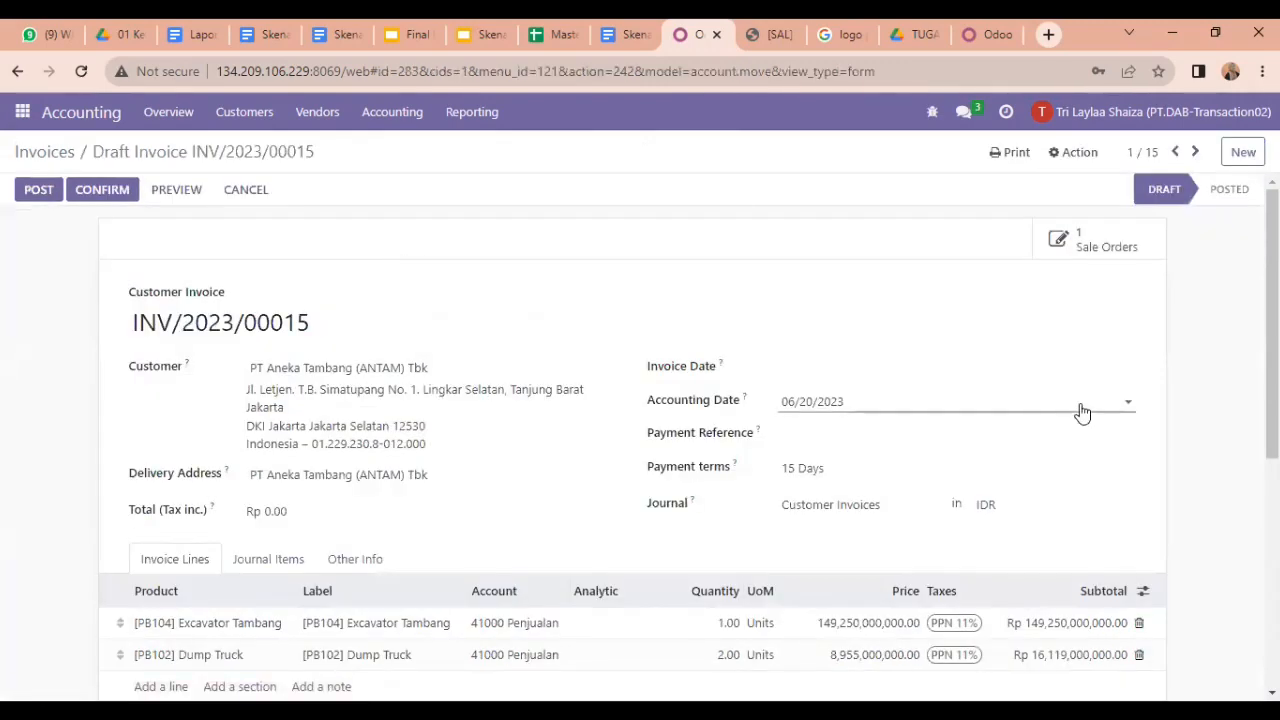
scroll(640, 440, "down", 3)
scroll(640, 440, "up", 2)
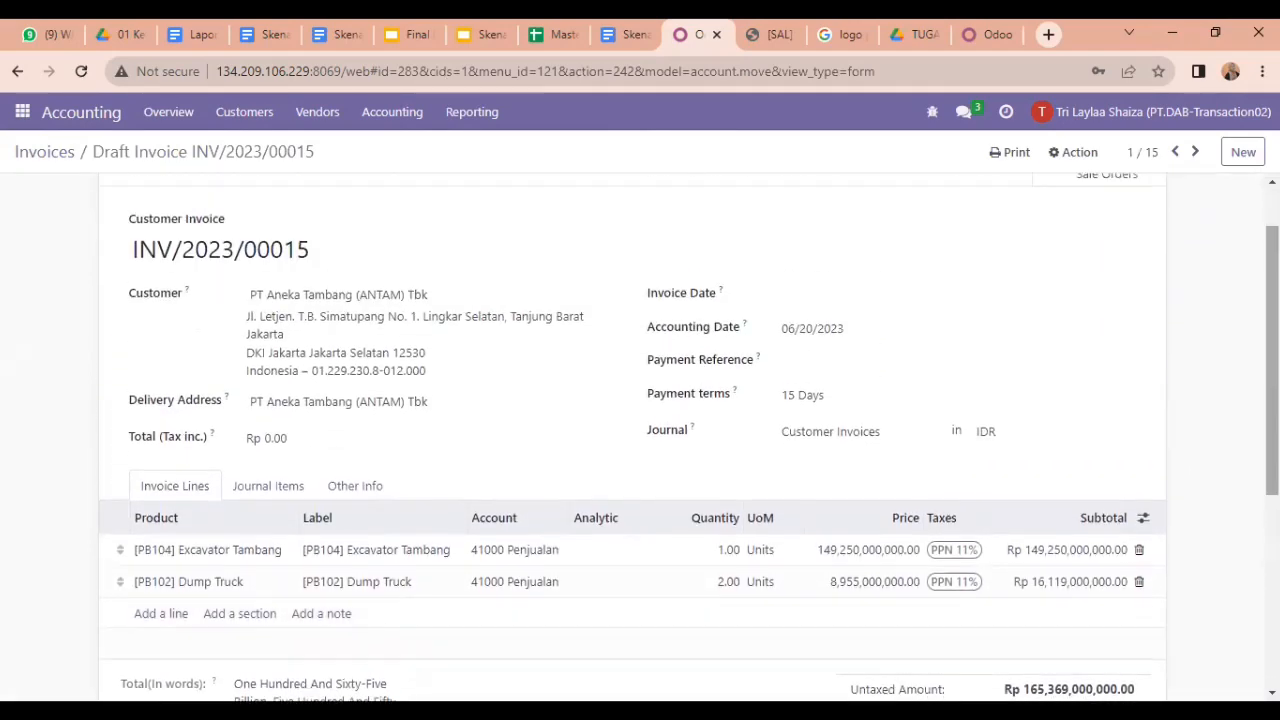
scroll(576, 405, "up", 1)
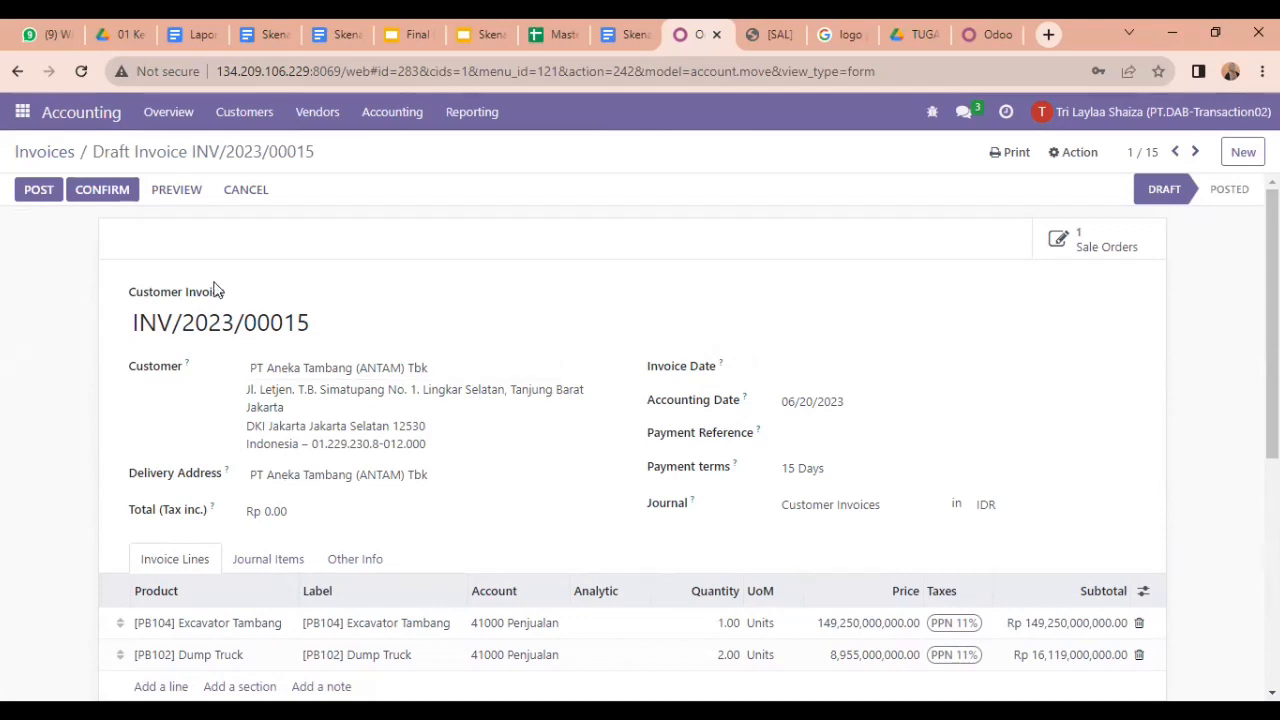
Step: Post INV/2023/00015 and register a payment using the Bank journal and Manual method
left_click(108, 192)
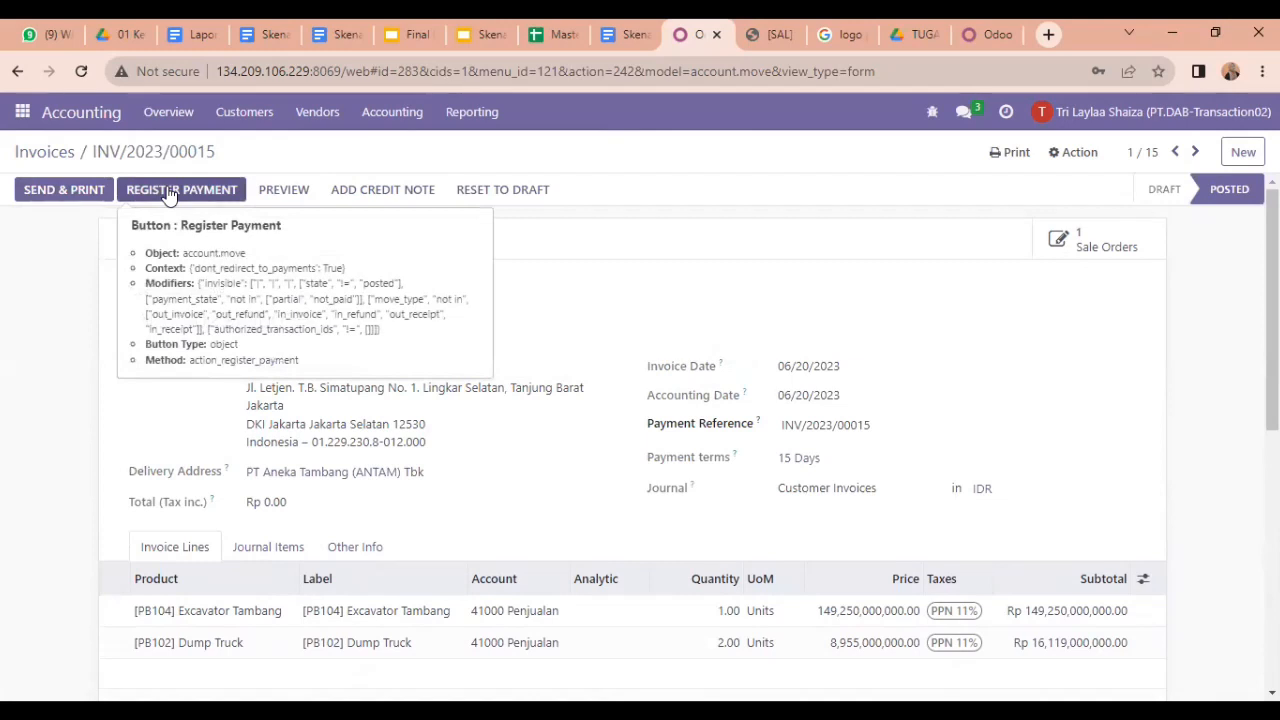
left_click(168, 192)
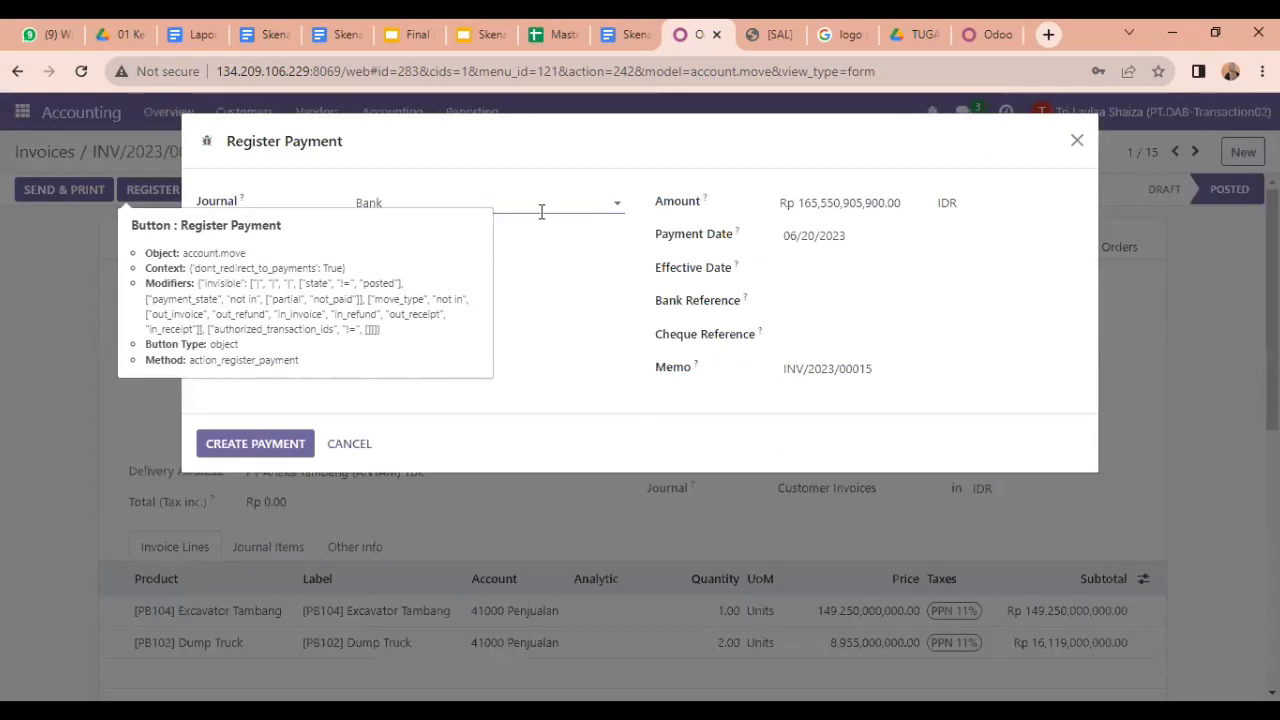
left_click(547, 204)
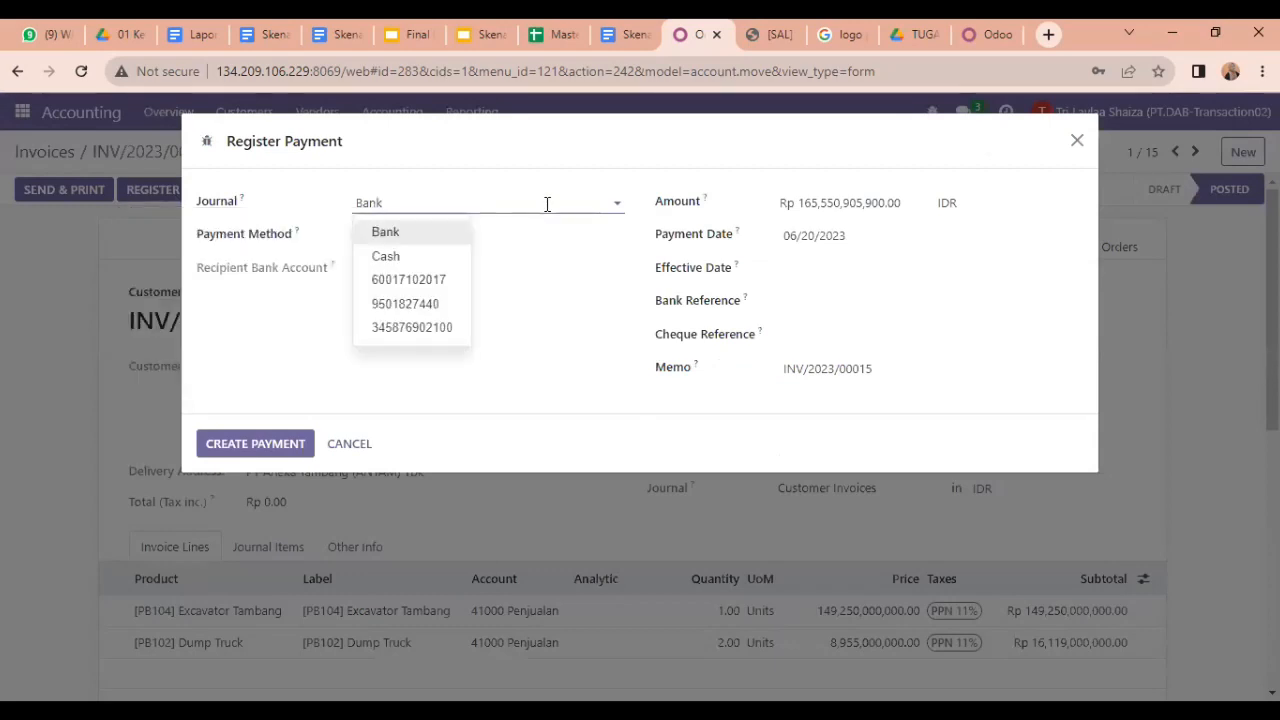
left_click(452, 233)
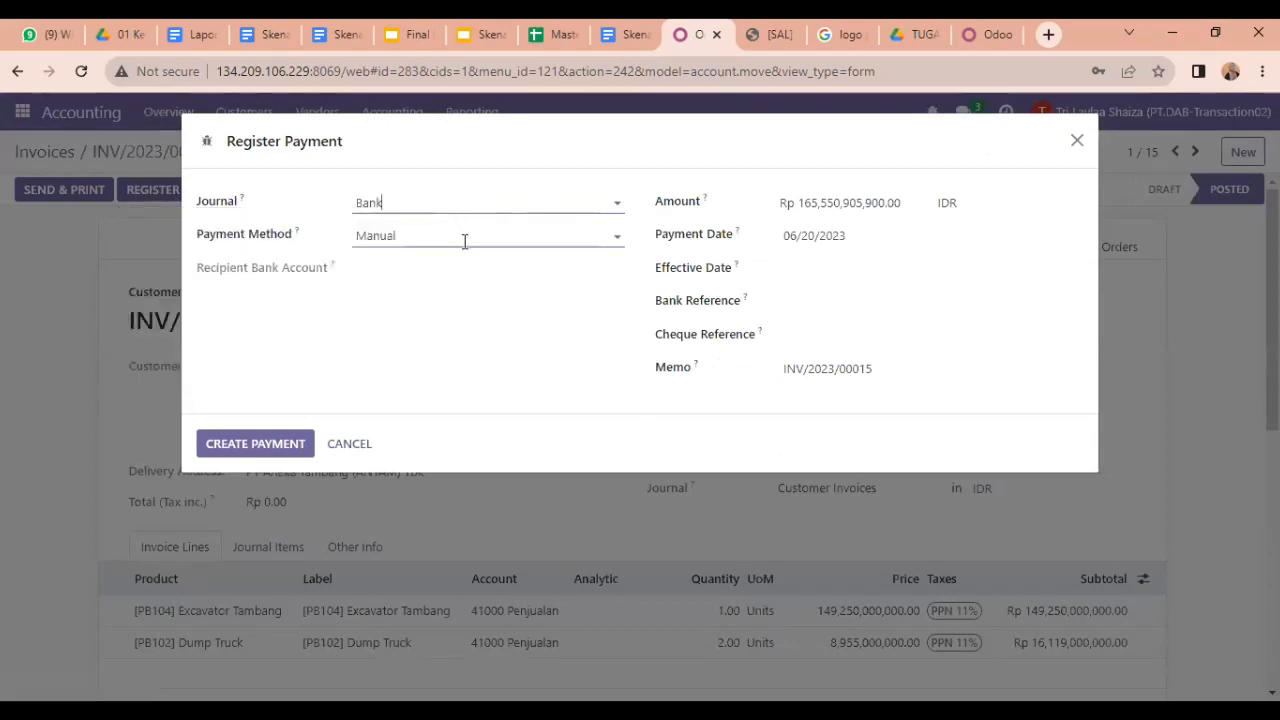
left_click(465, 239)
left_click(414, 268)
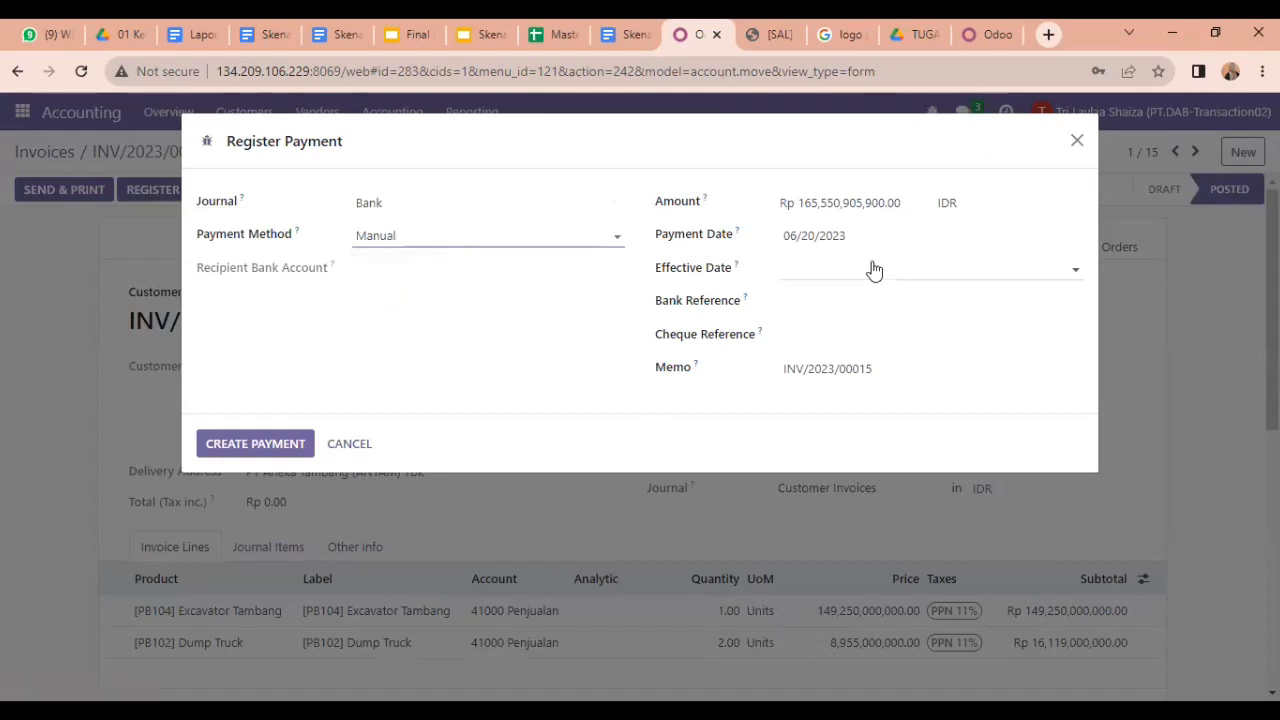
Step: Record a partial payment of 600,000,000.00 with effective date 06/20/2023
left_click(867, 202)
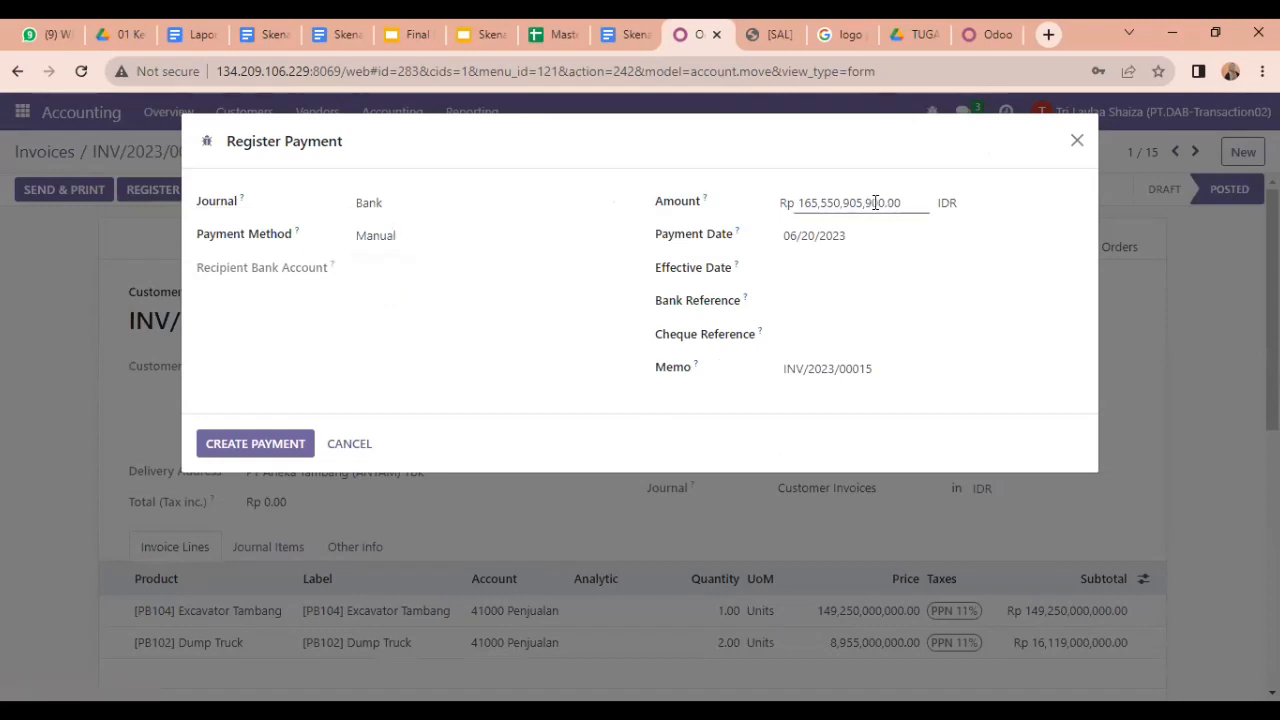
key("BackSpace")
key("BackSpace")
key("BackSpace")
key("BackSpace")
key("BackSpace")
key("BackSpace")
key("BackSpace")
key("BackSpace")
key("BackSpace")
key("BackSpace")
key("BackSpace")
key("BackSpace")
key("BackSpace")
type("600")
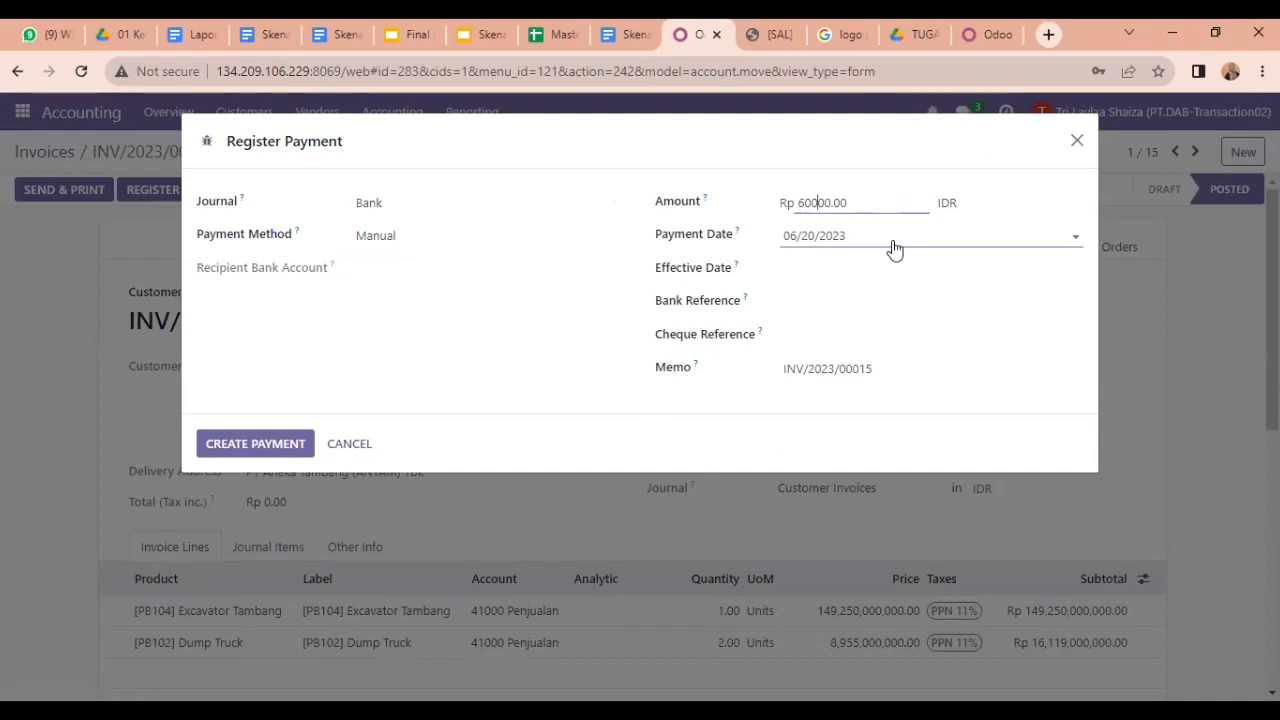
type("0000")
key("Return")
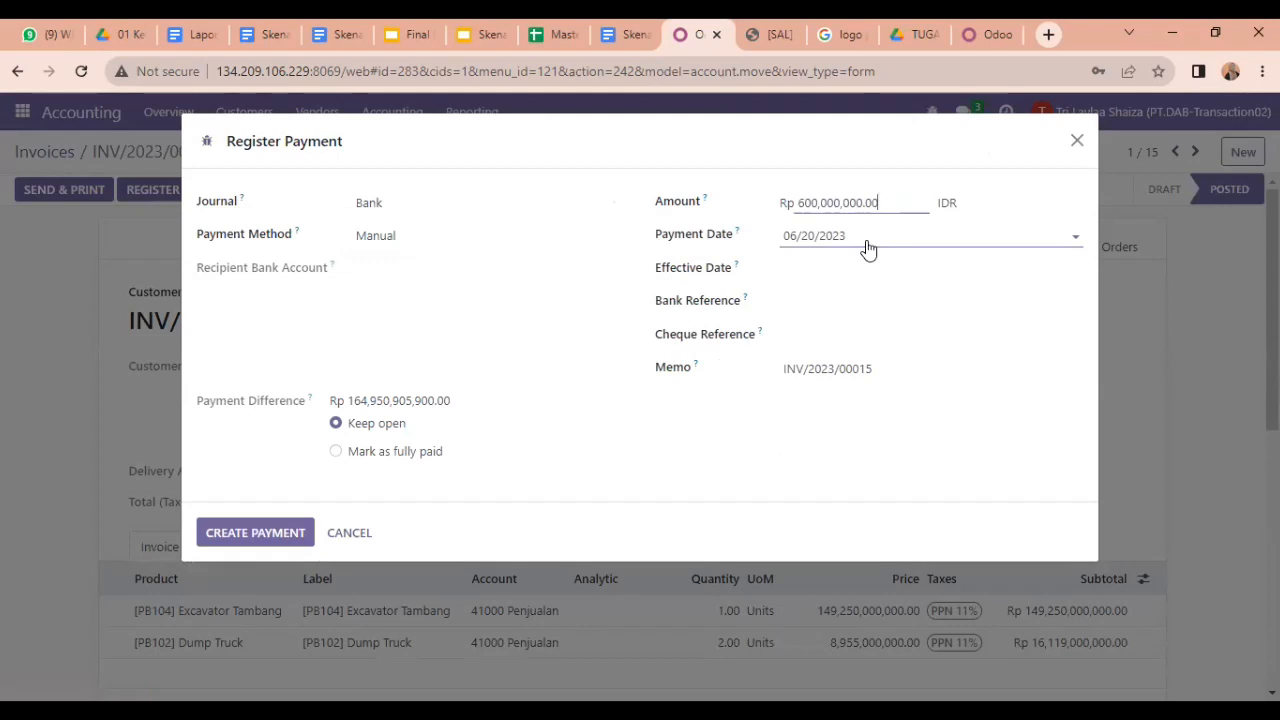
left_click(797, 284)
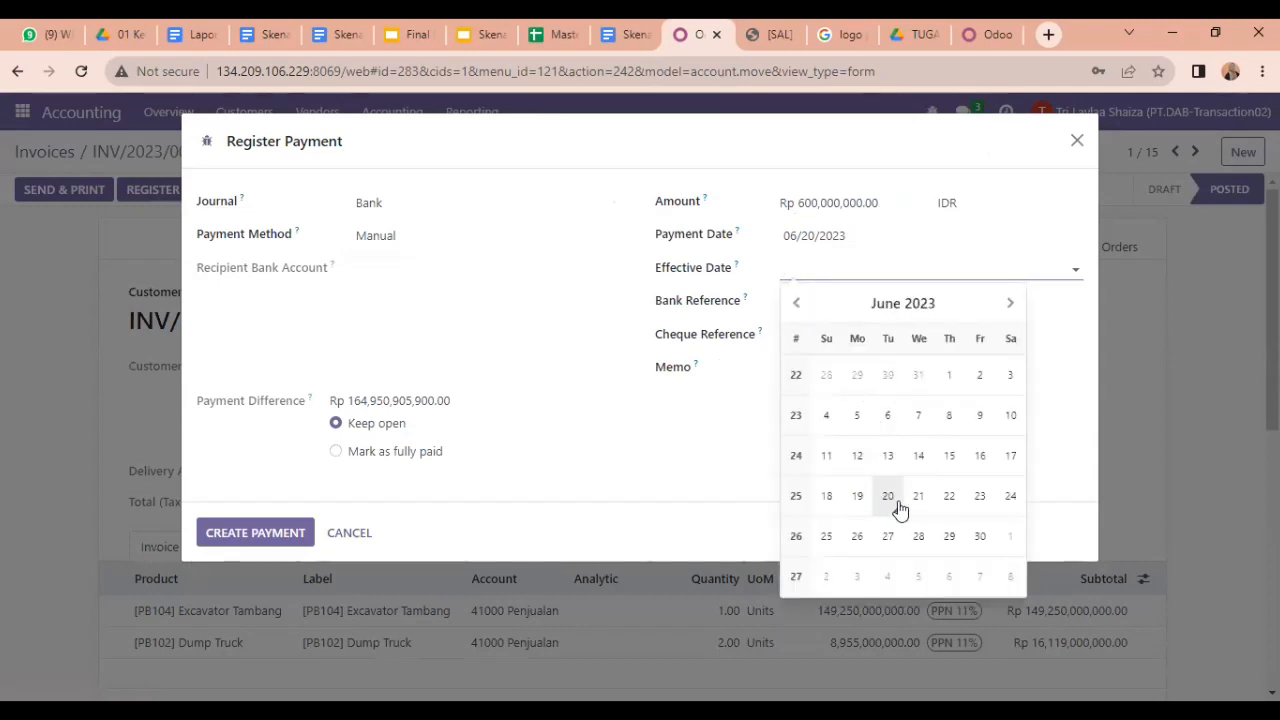
left_click(890, 498)
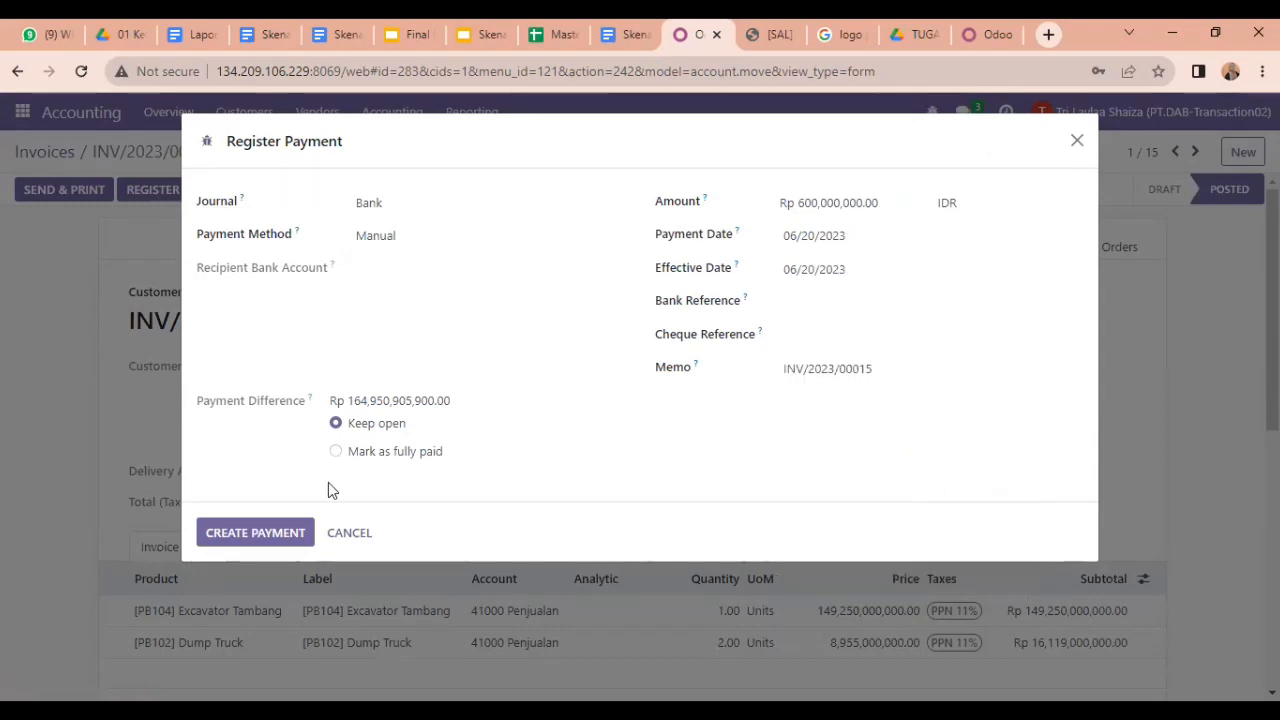
left_click(285, 530)
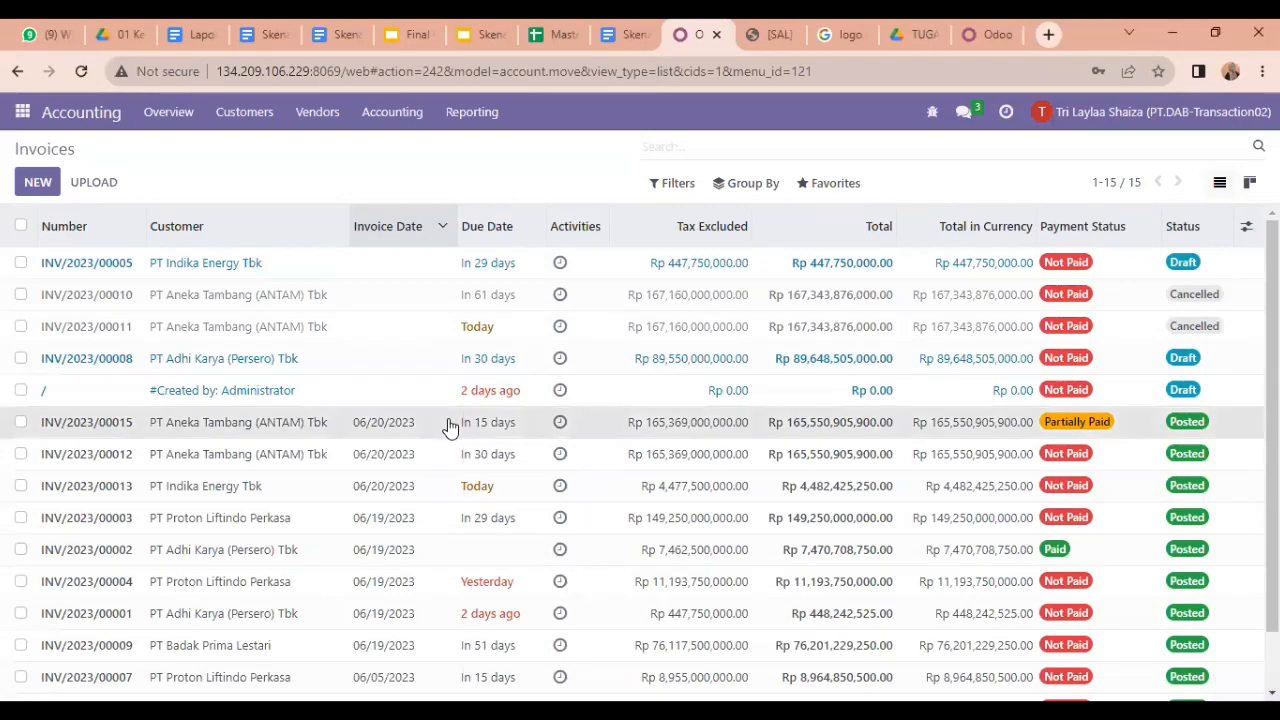
Step: Try paying the remaining INV/2023/00015 balance dated 06/20/2023, then dismiss the sender e-mail error
left_click(450, 427)
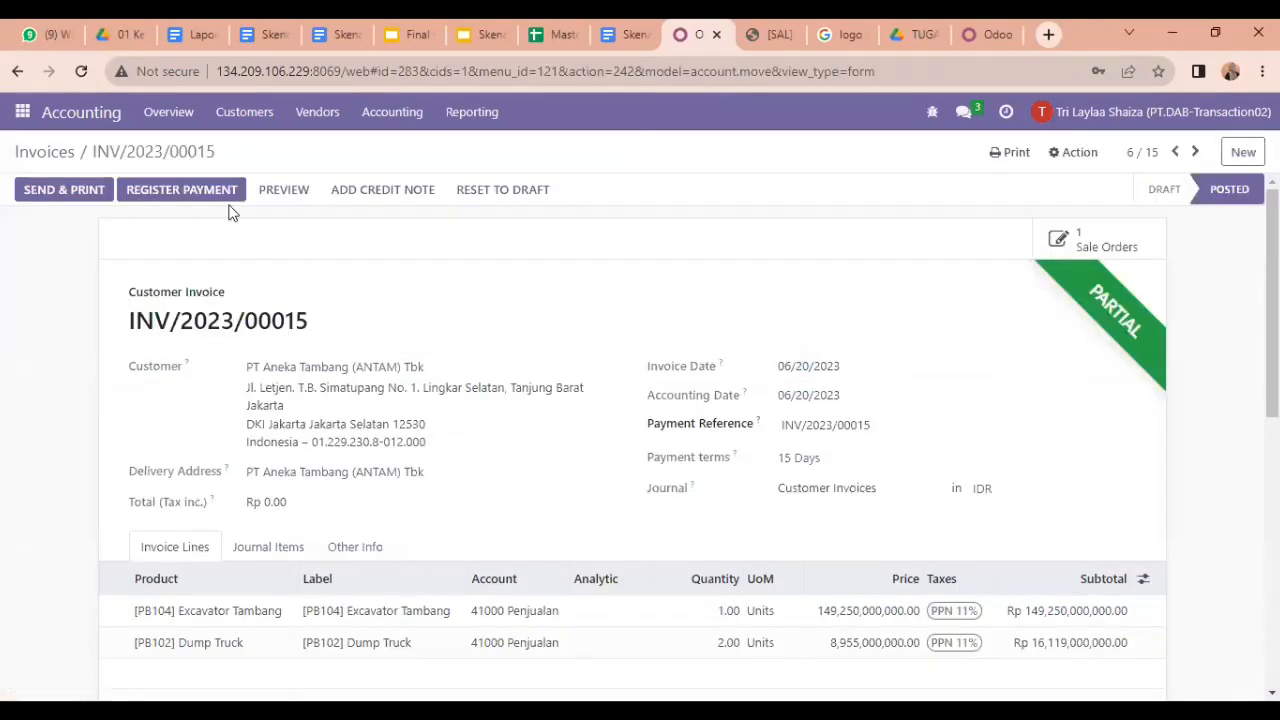
left_click(202, 190)
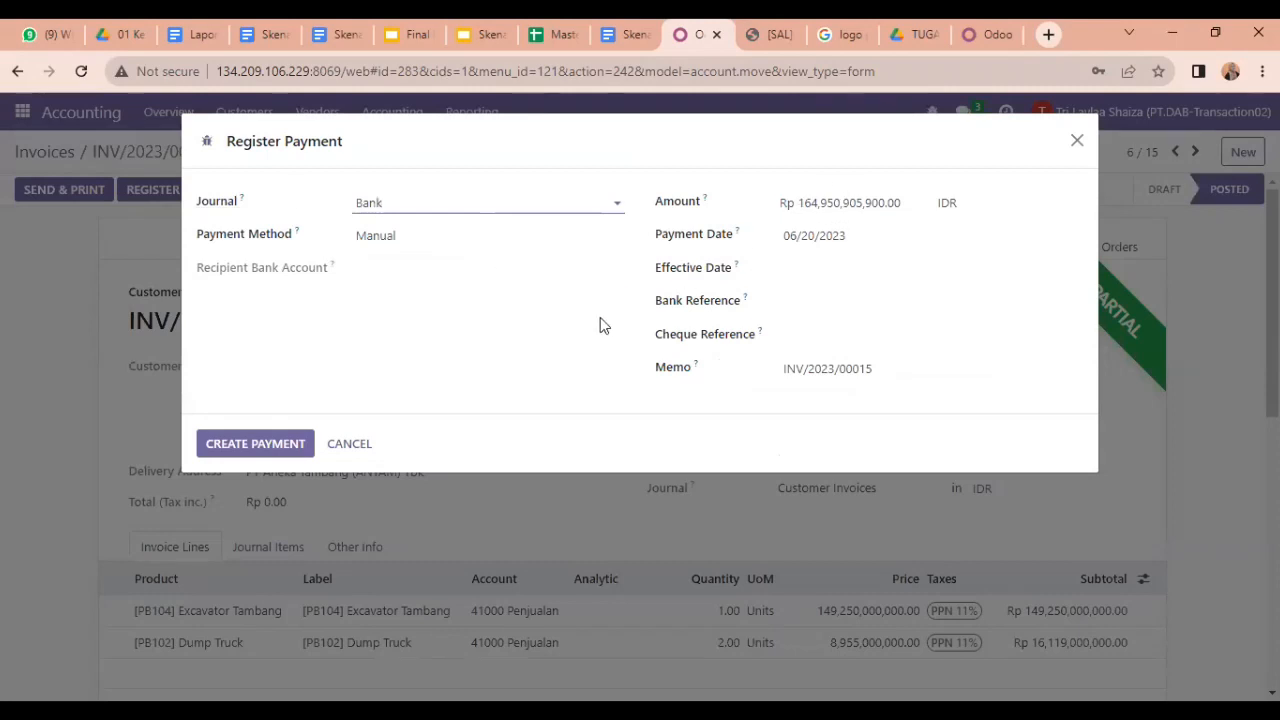
left_click(853, 267)
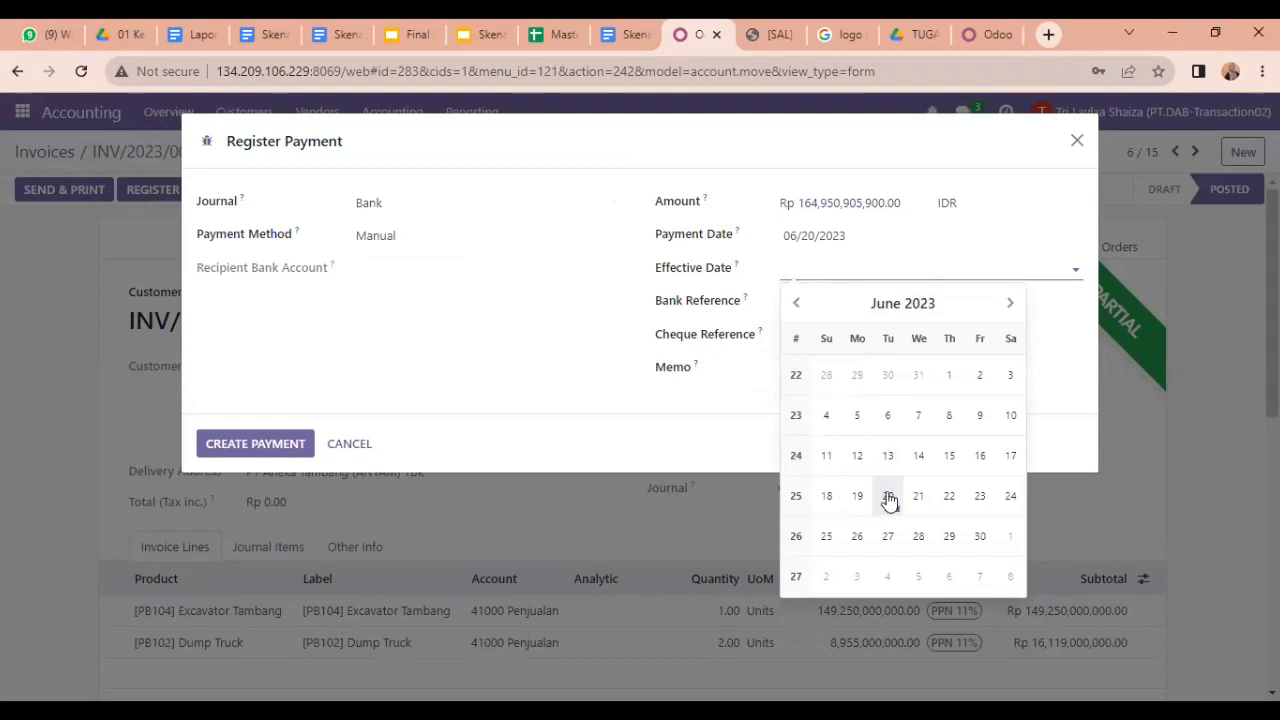
left_click(885, 495)
left_click(260, 451)
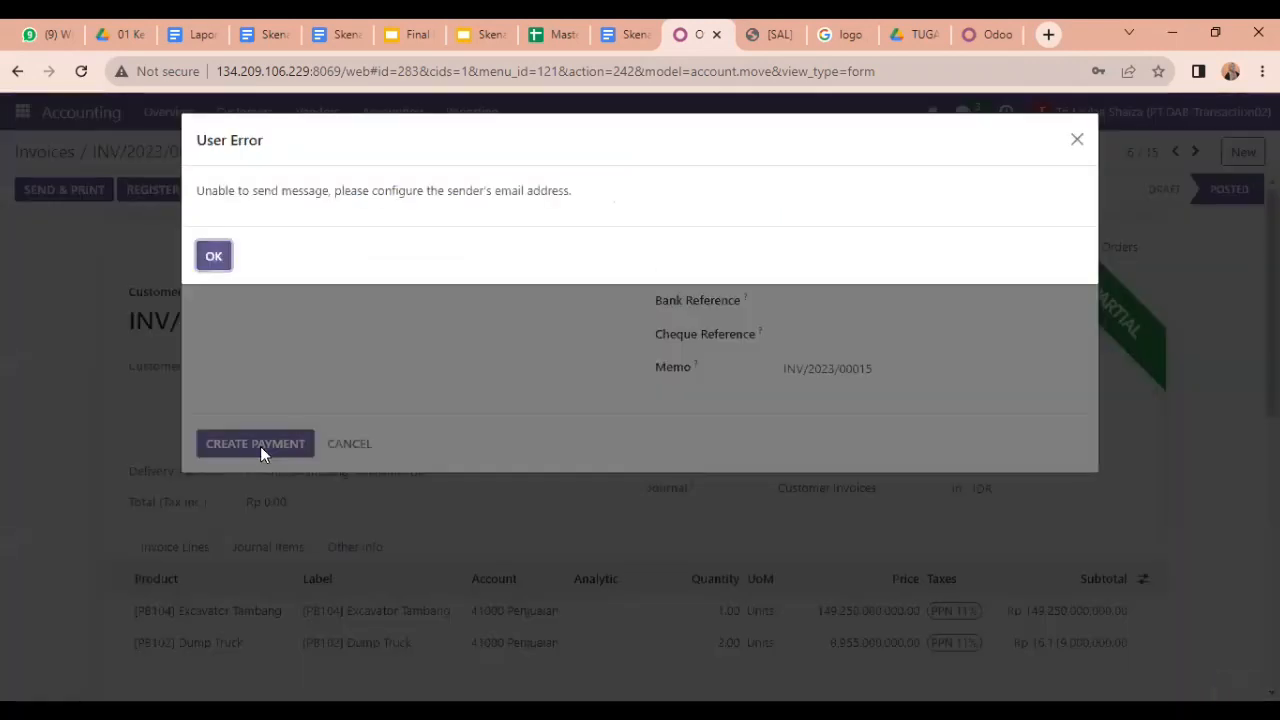
left_click(208, 256)
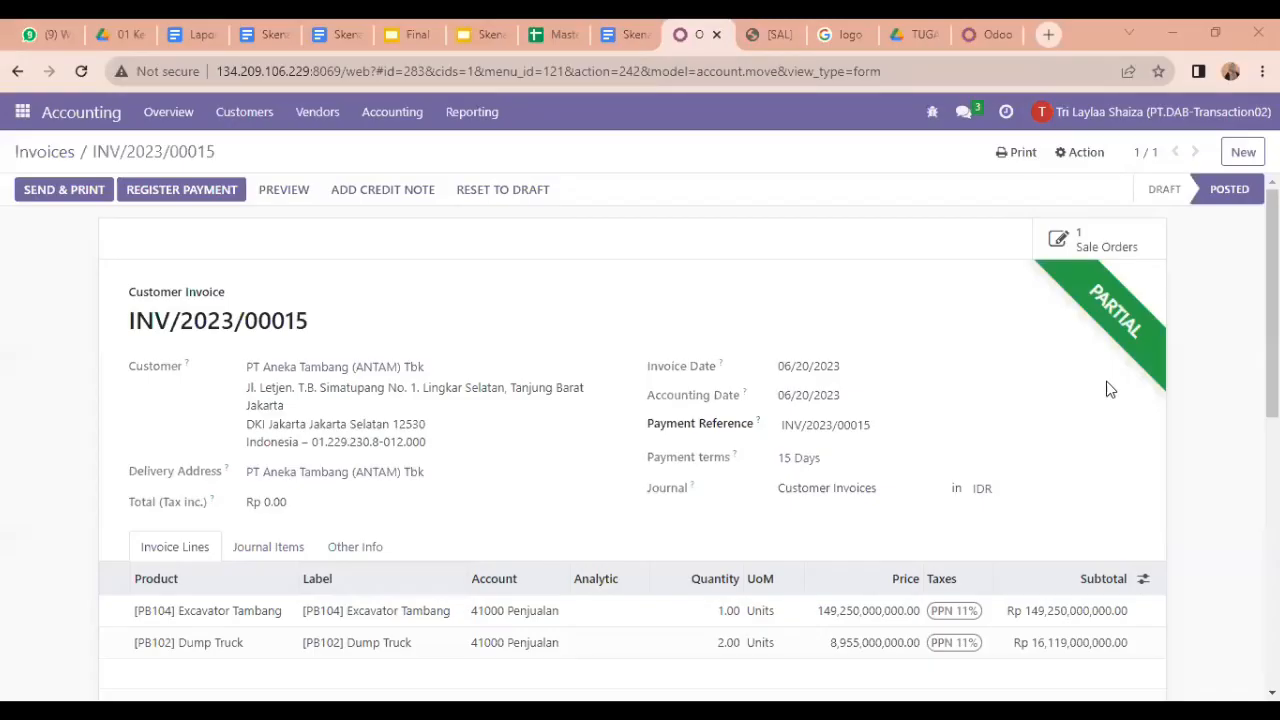
Step: Register the Rp 164,950,905,900.00 payment on INV/2023/00015, with payment and effective dates 06/21/2023
left_click(201, 199)
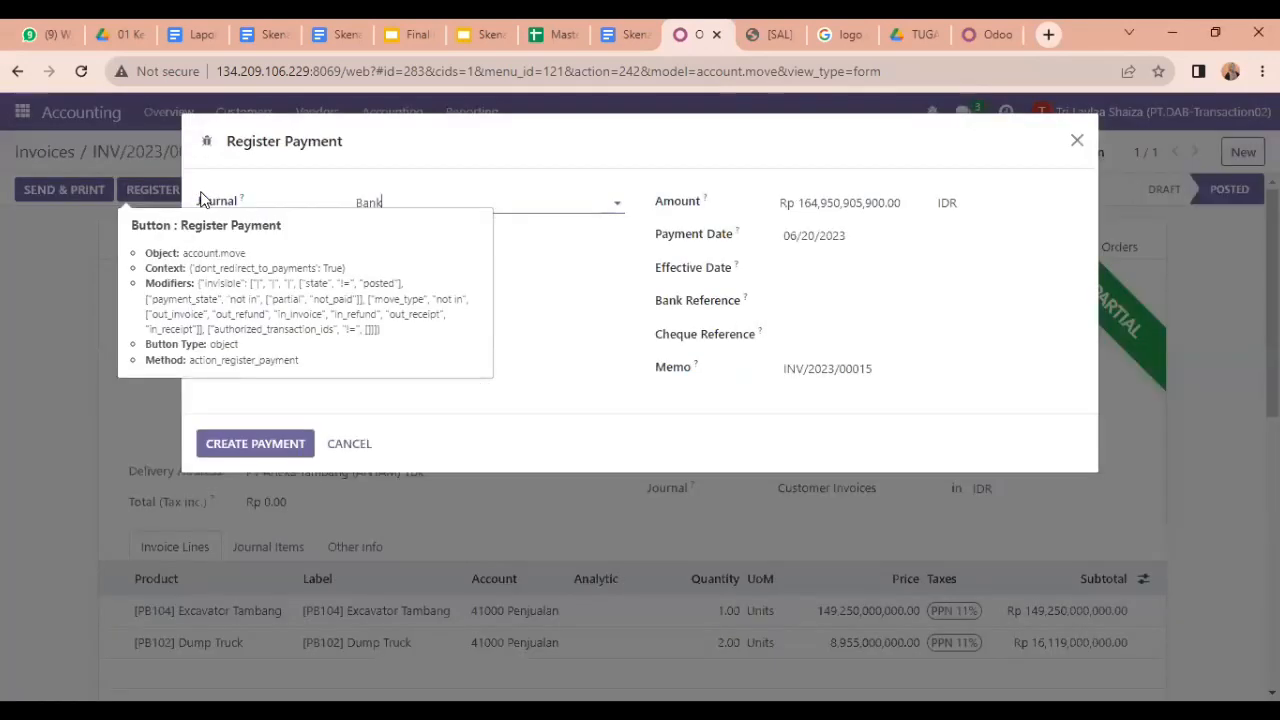
left_click(827, 237)
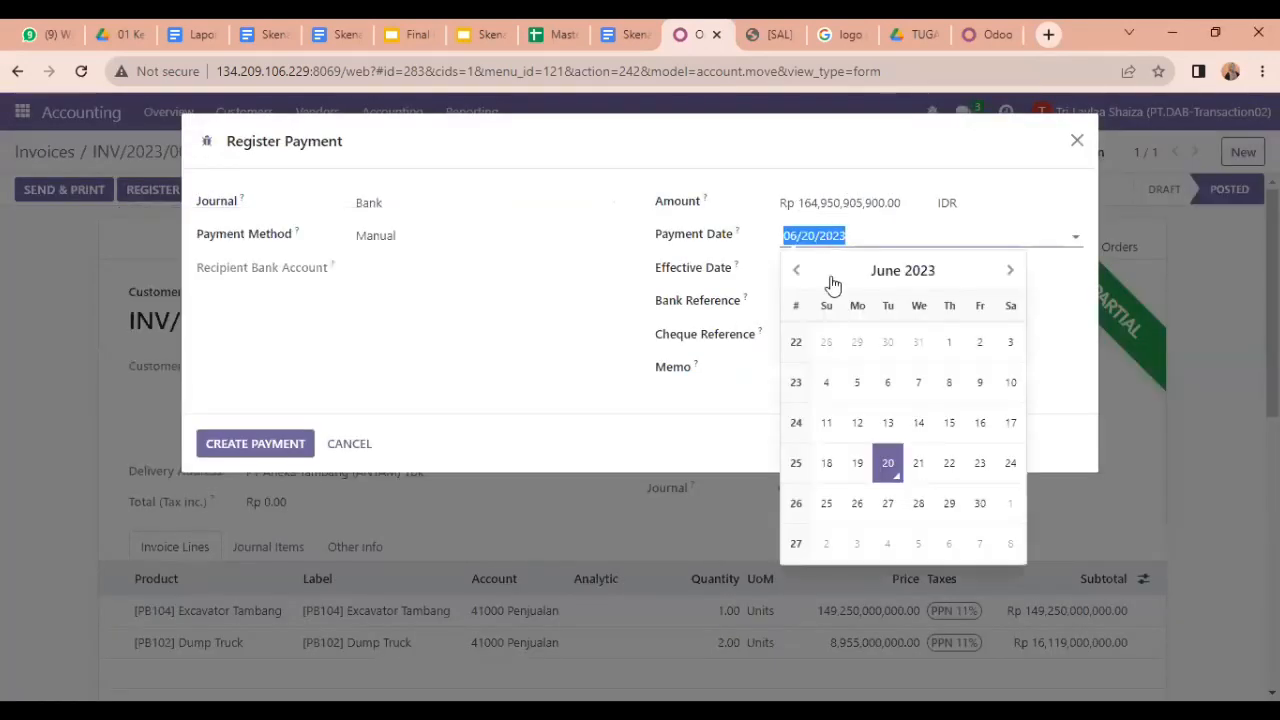
left_click(915, 465)
left_click(810, 270)
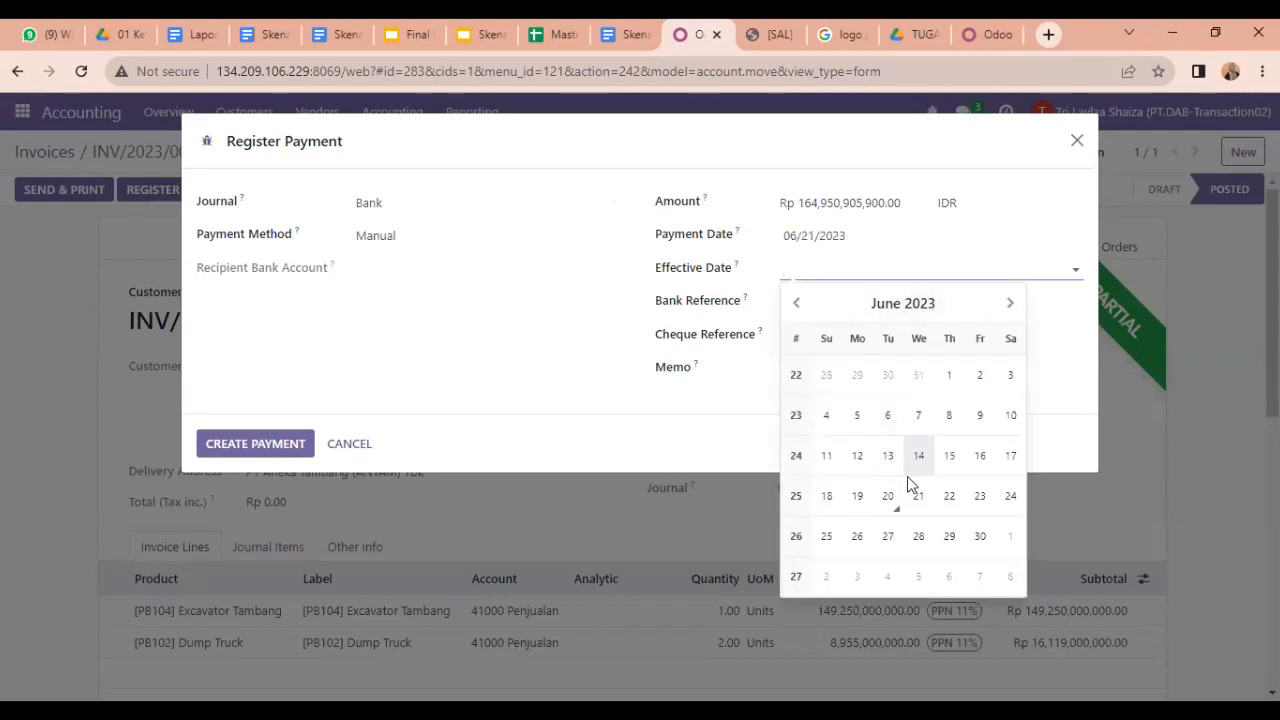
left_click(915, 499)
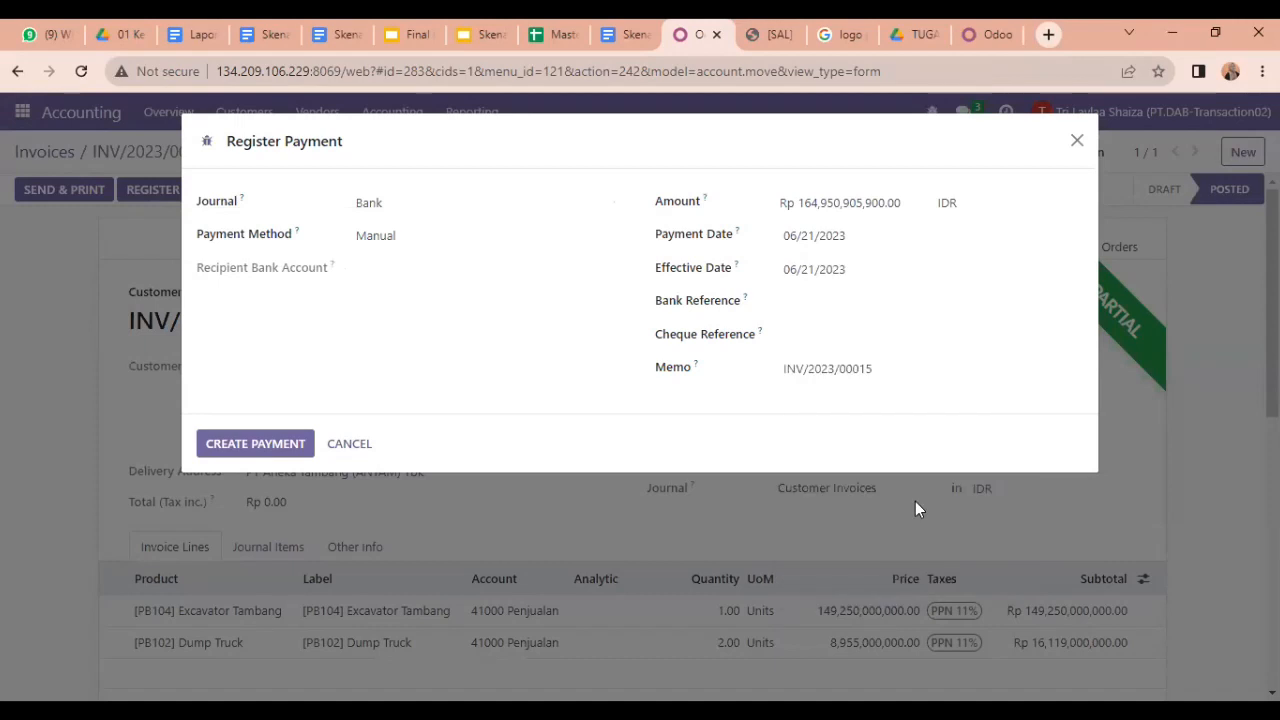
left_click(247, 440)
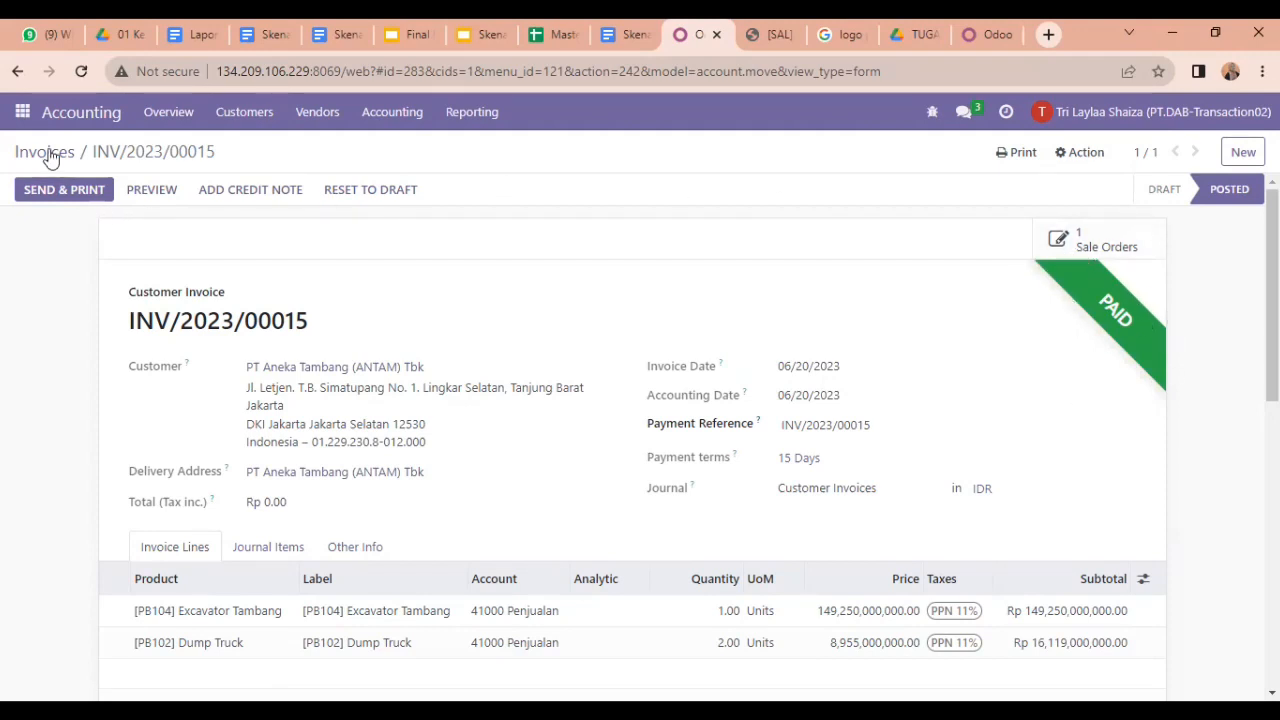
Step: Return to the Invoices list and log out of the current Odoo account
left_click(44, 152)
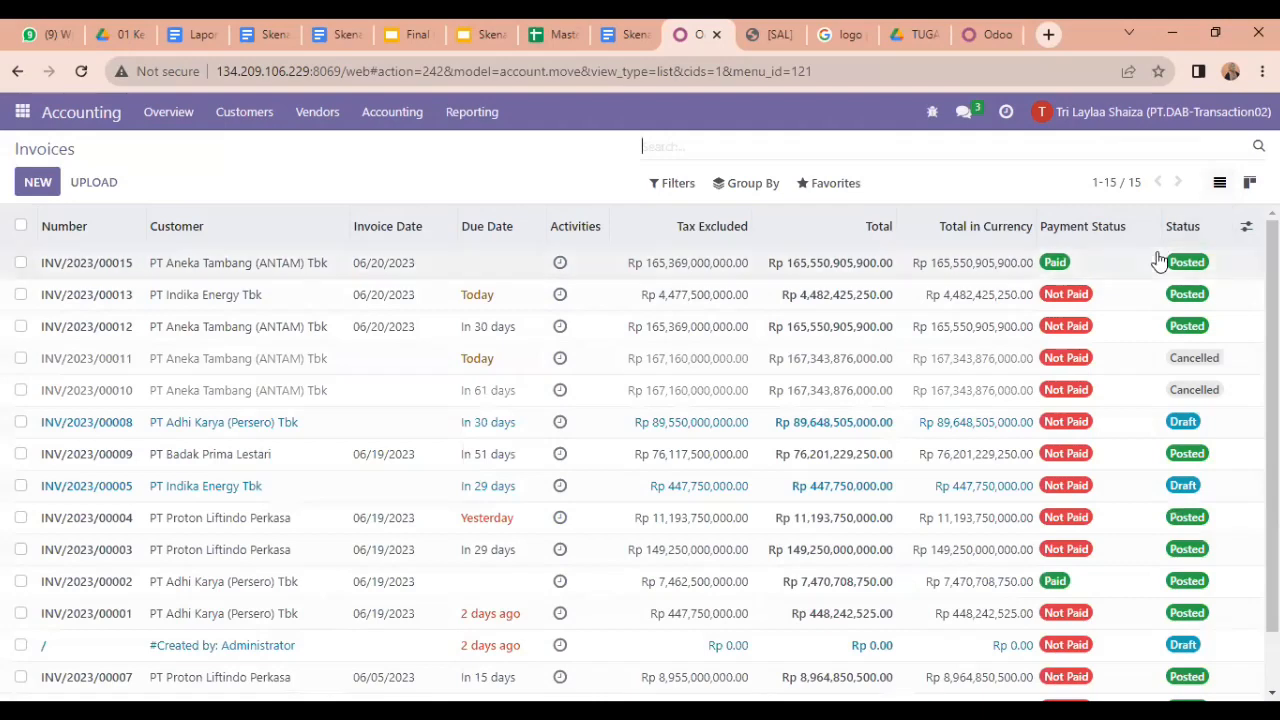
left_click(1183, 112)
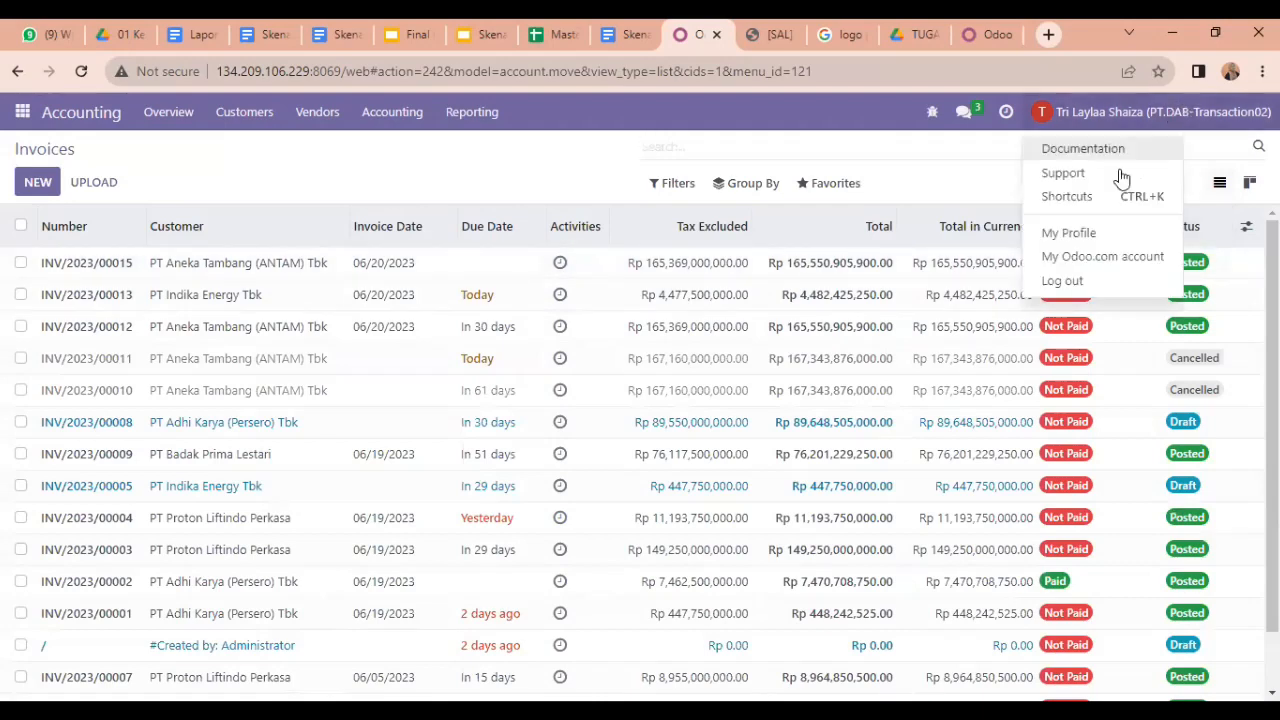
left_click(1108, 281)
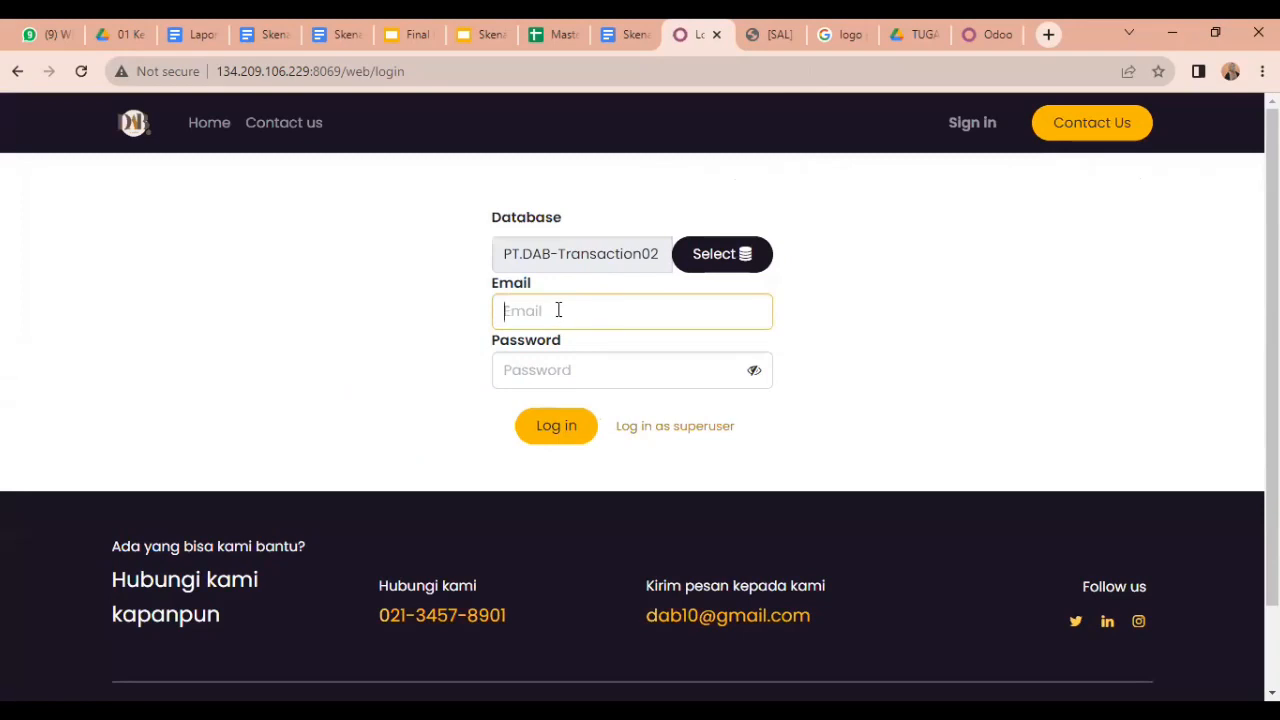
Step: Log in as another salesperson using a saved login e-mail and the account password
left_click(558, 310)
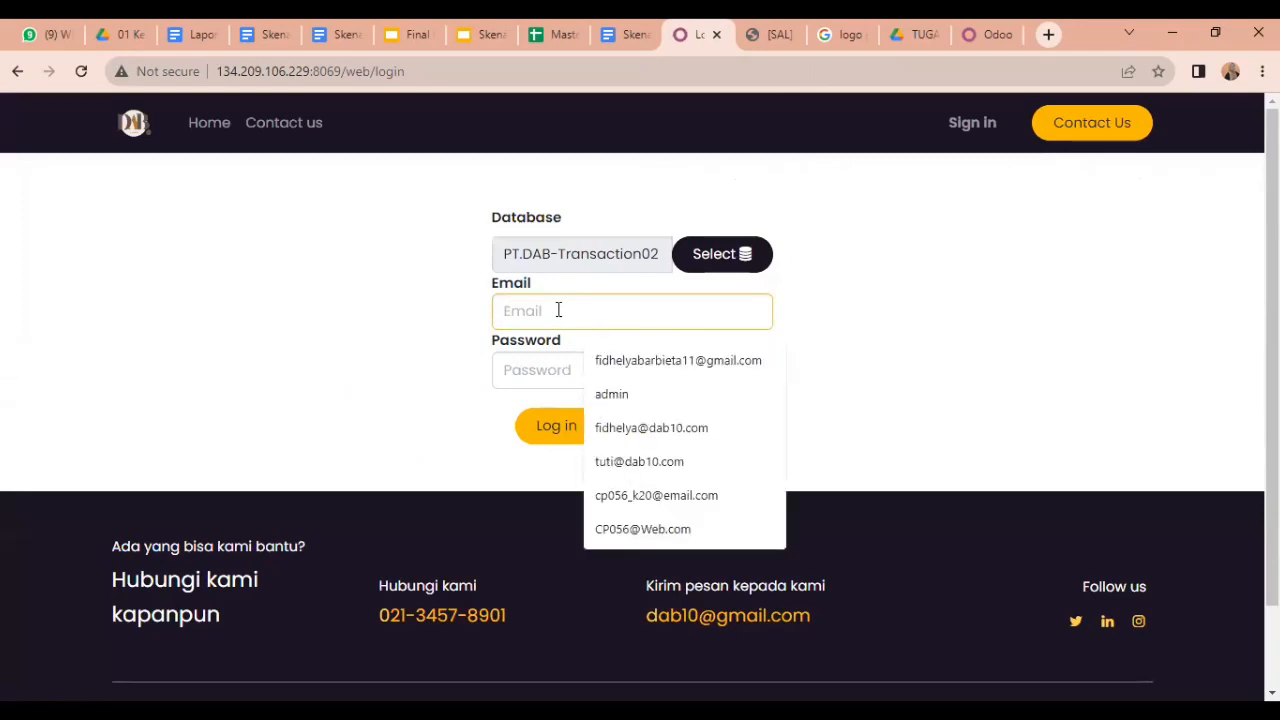
left_click(632, 432)
left_click(565, 370)
type("10.com")
key("Return")
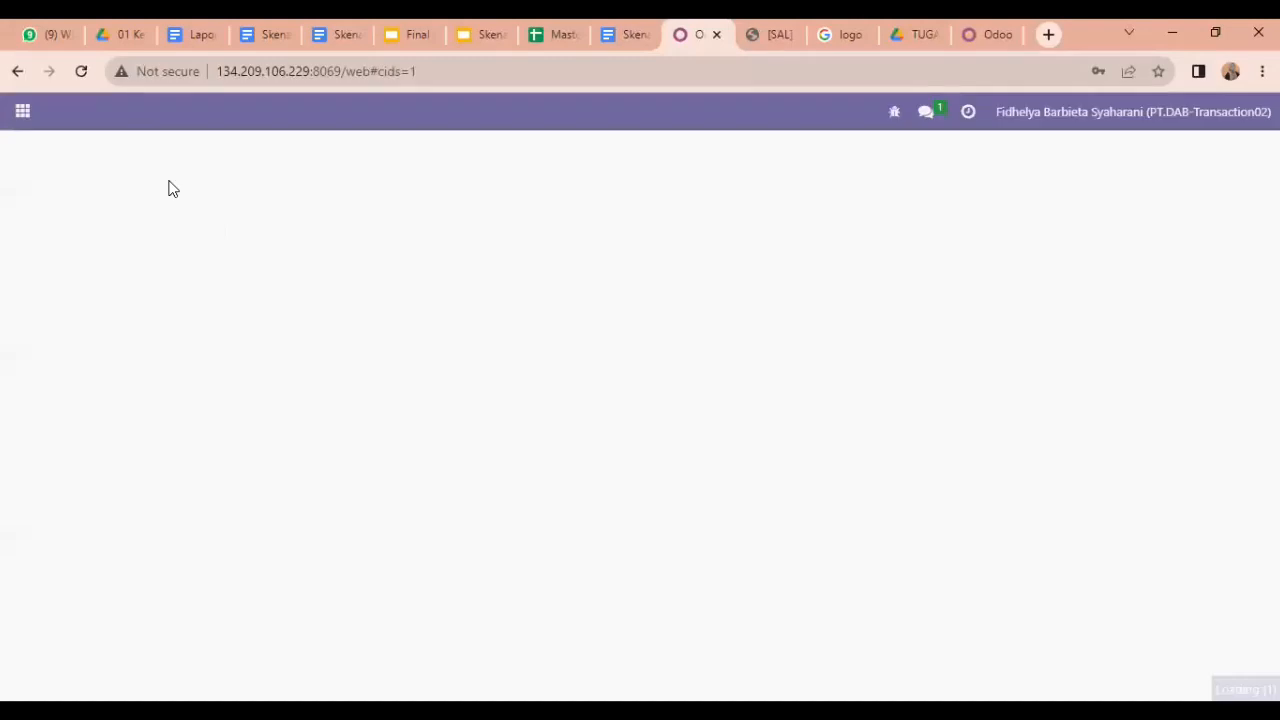
Step: Open sales order S00309 in Sales and check its delivery WH/OUT/00013 is Done
left_click(20, 108)
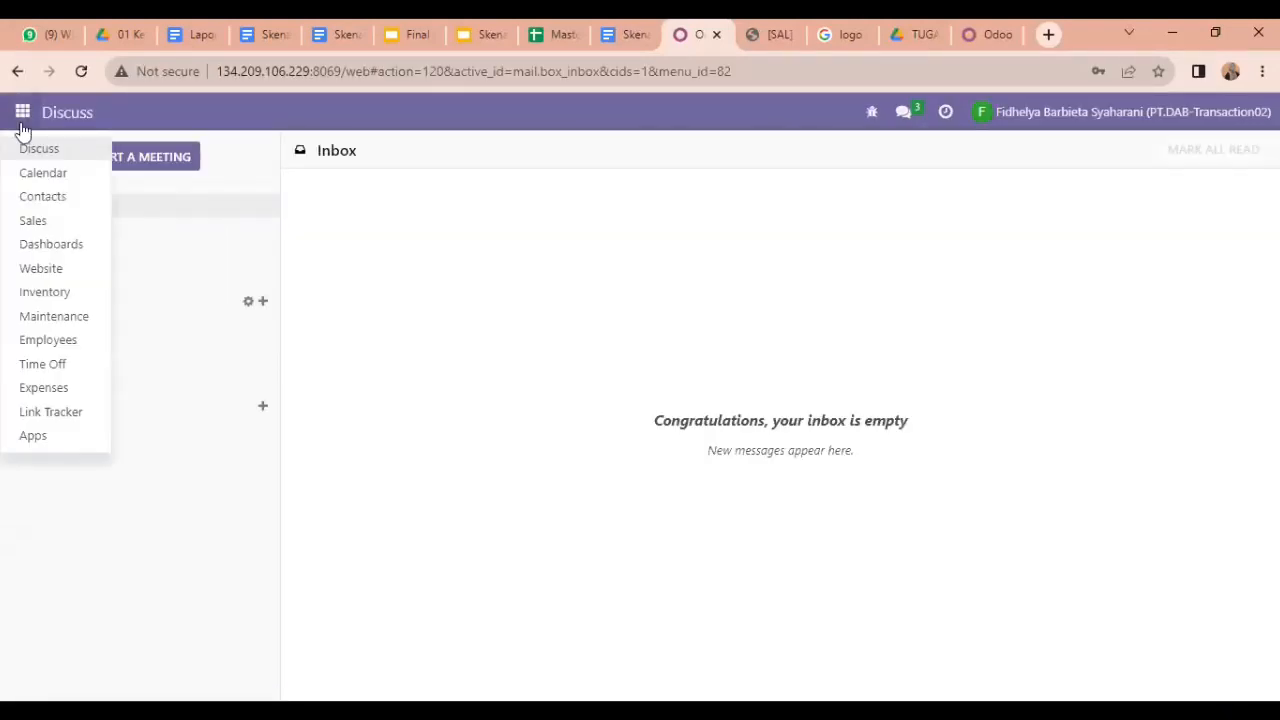
left_click(41, 226)
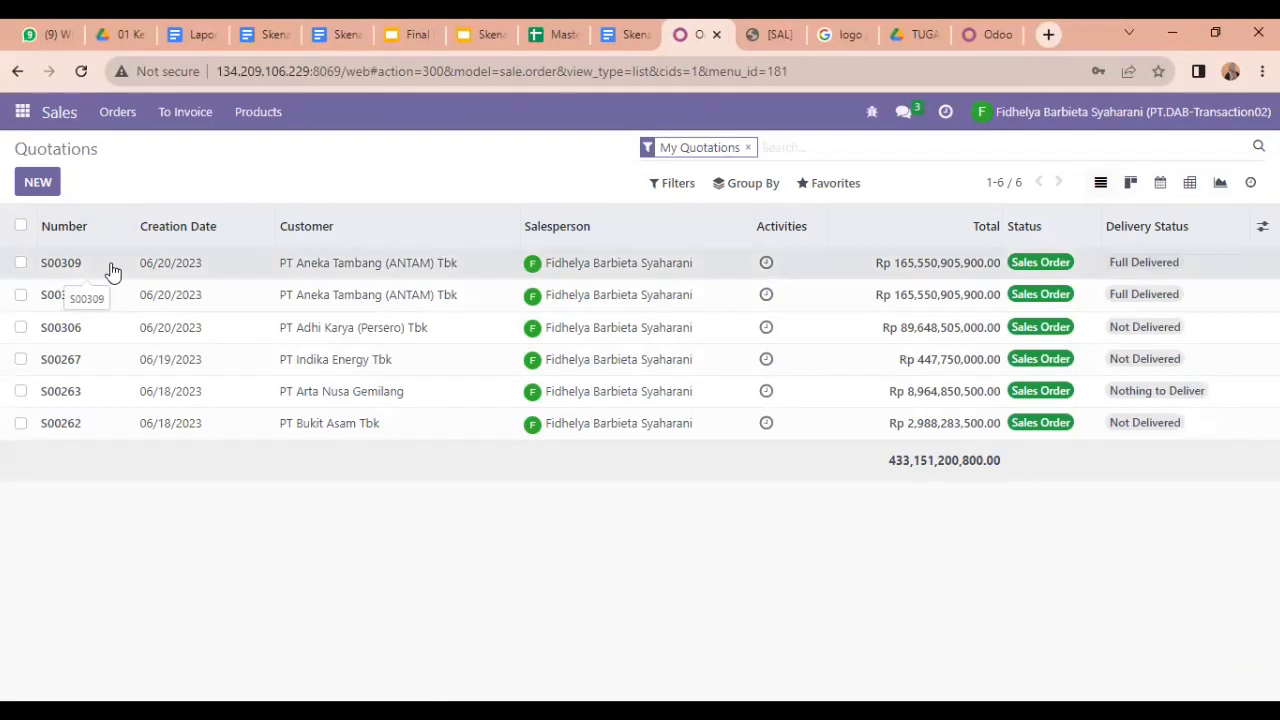
left_click(113, 270)
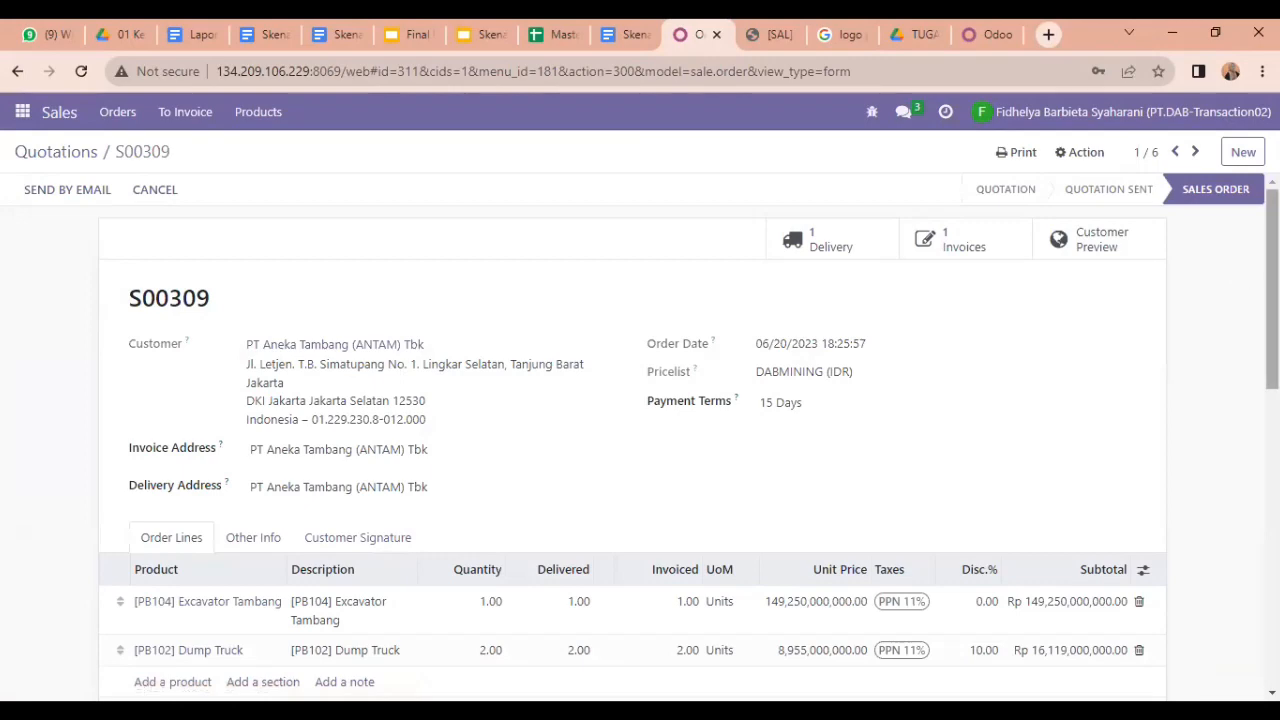
scroll(632, 450, "down", 3)
scroll(632, 450, "up", 3)
left_click(822, 242)
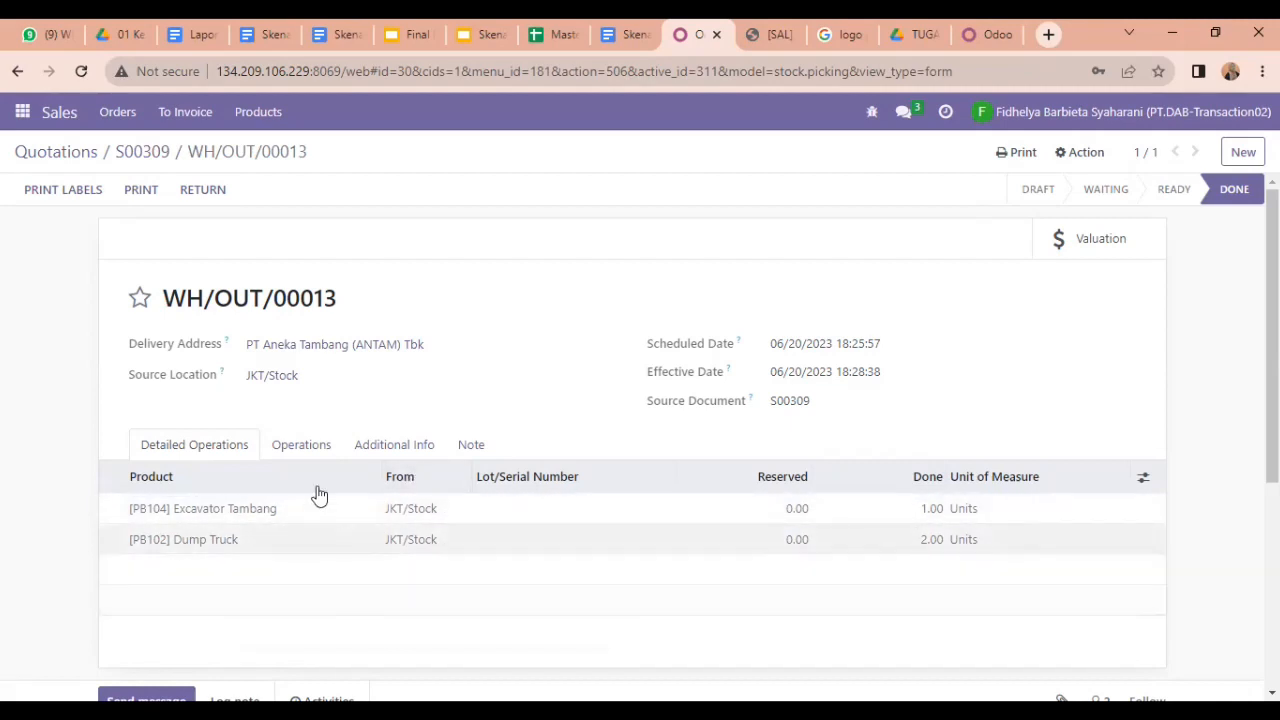
Step: Go back to S00309 and open its invoice INV/2023/00015, showing Paid
left_click(135, 160)
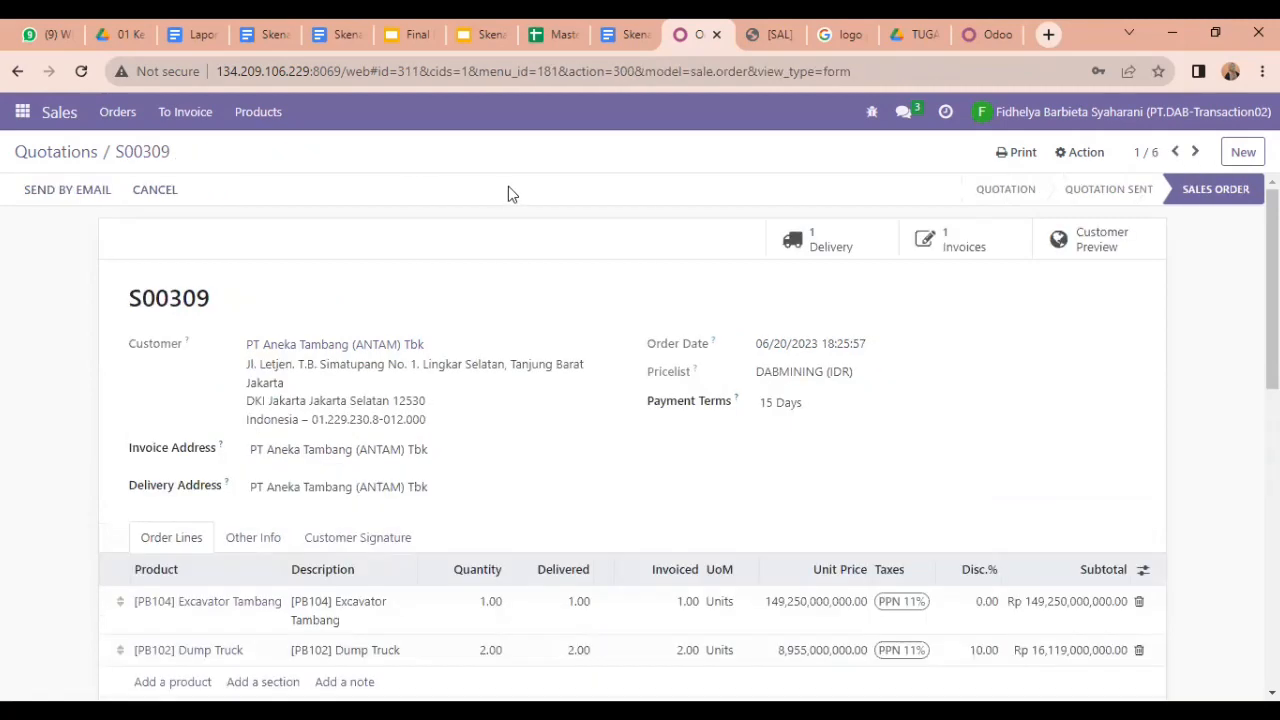
left_click(939, 247)
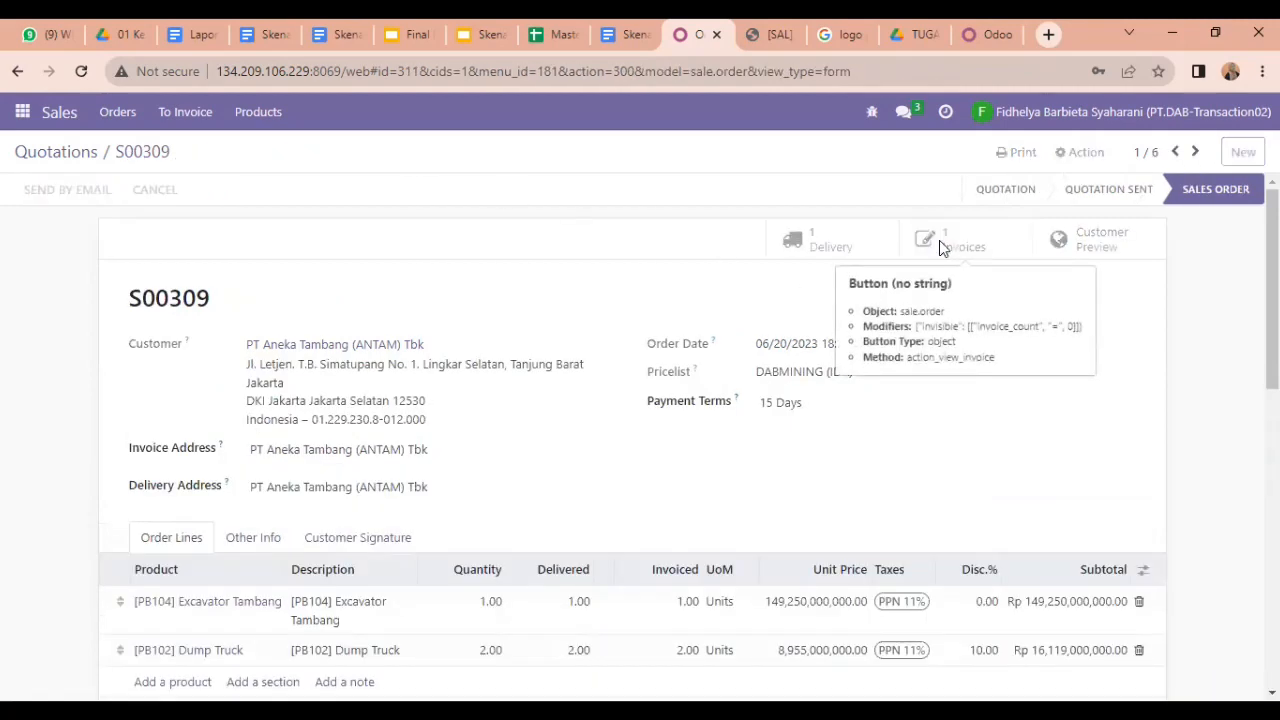
mouse_move(1272, 300)
left_mouse_down()
mouse_move(1272, 399)
mouse_move(1272, 298)
left_mouse_up()
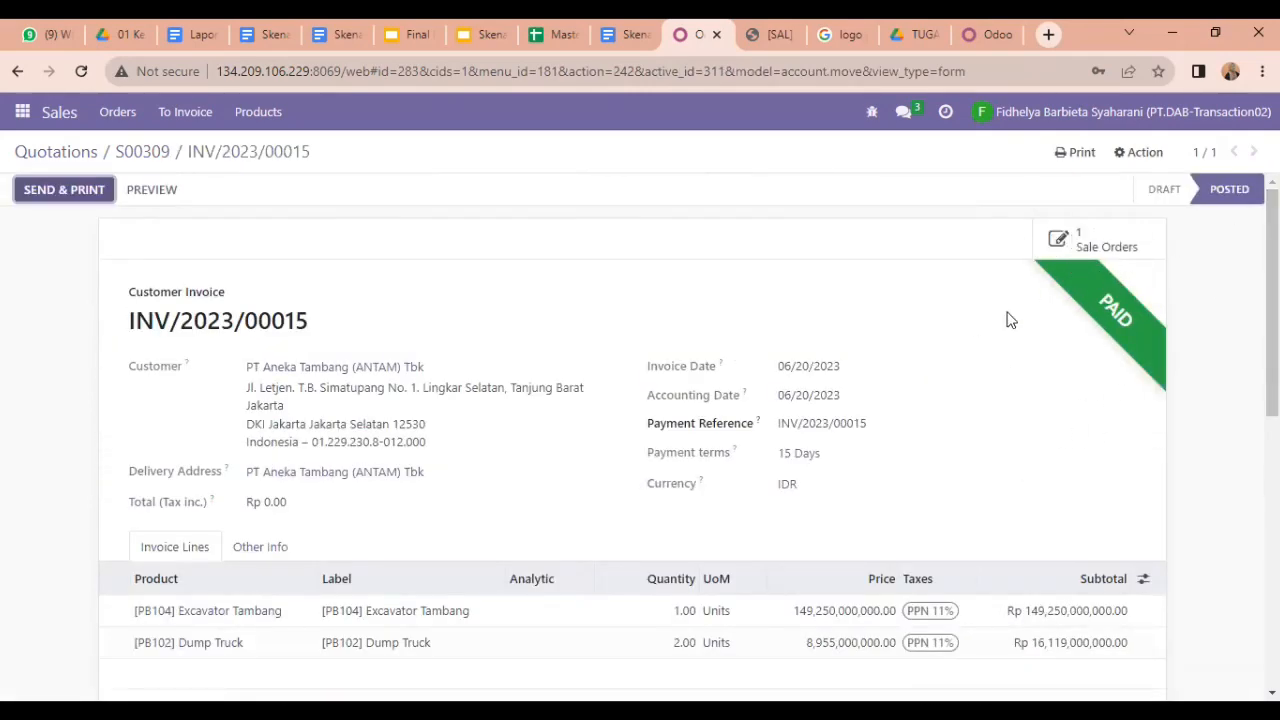
Step: Preview S00309 in the customer portal, checking INV/2023/00015 Paid and WH/OUT/00013 Shipped
left_click(143, 153)
left_click(1092, 238)
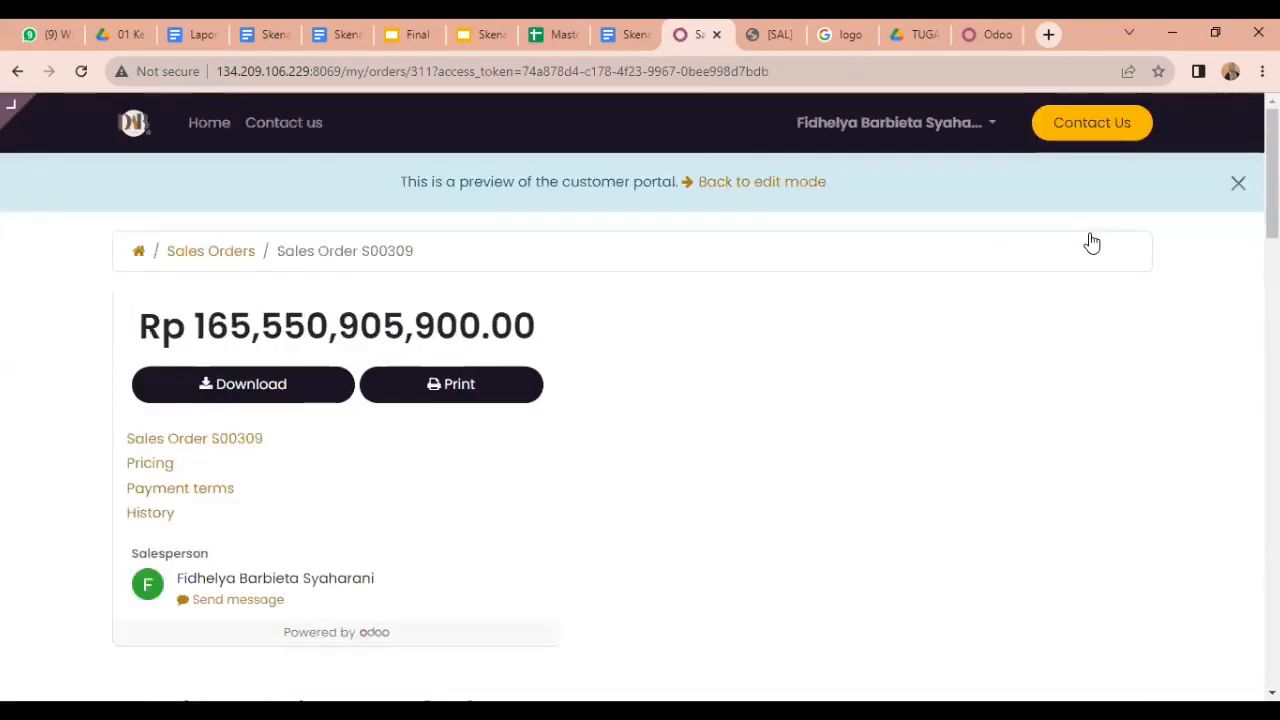
scroll(1092, 243, "down", 5)
scroll(640, 425, "down", 5)
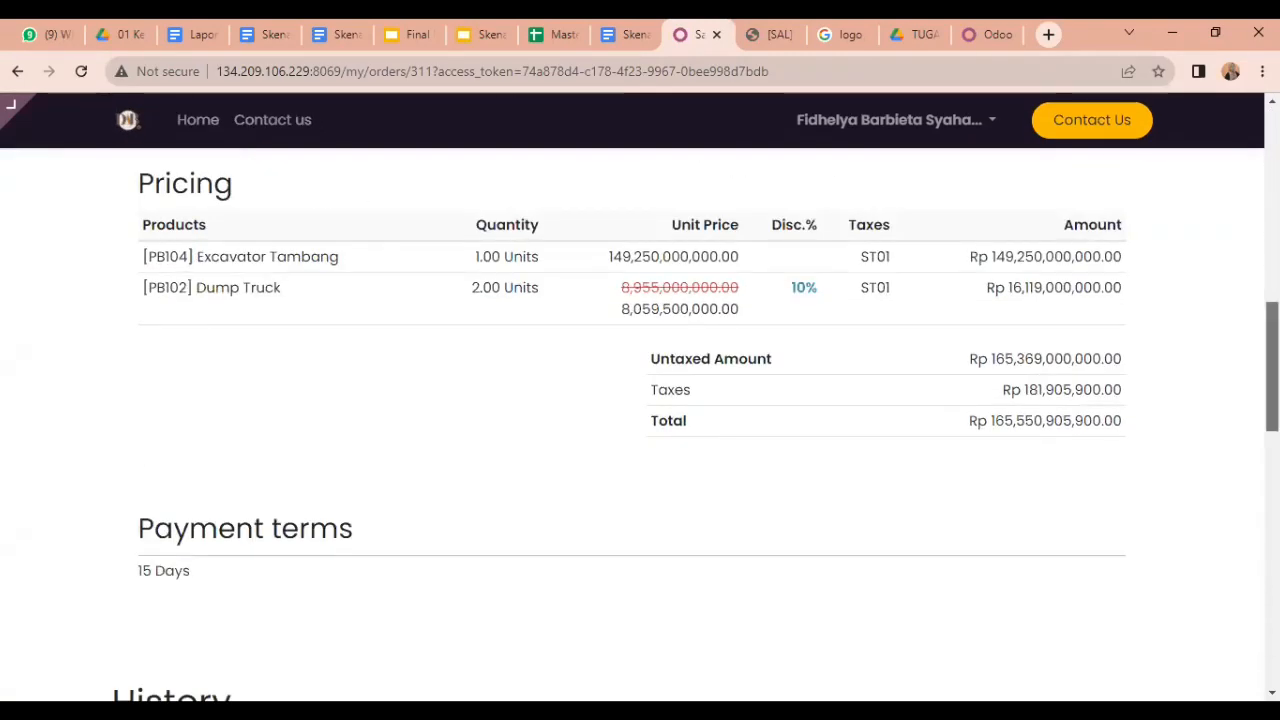
scroll(640, 400, "up", 9)
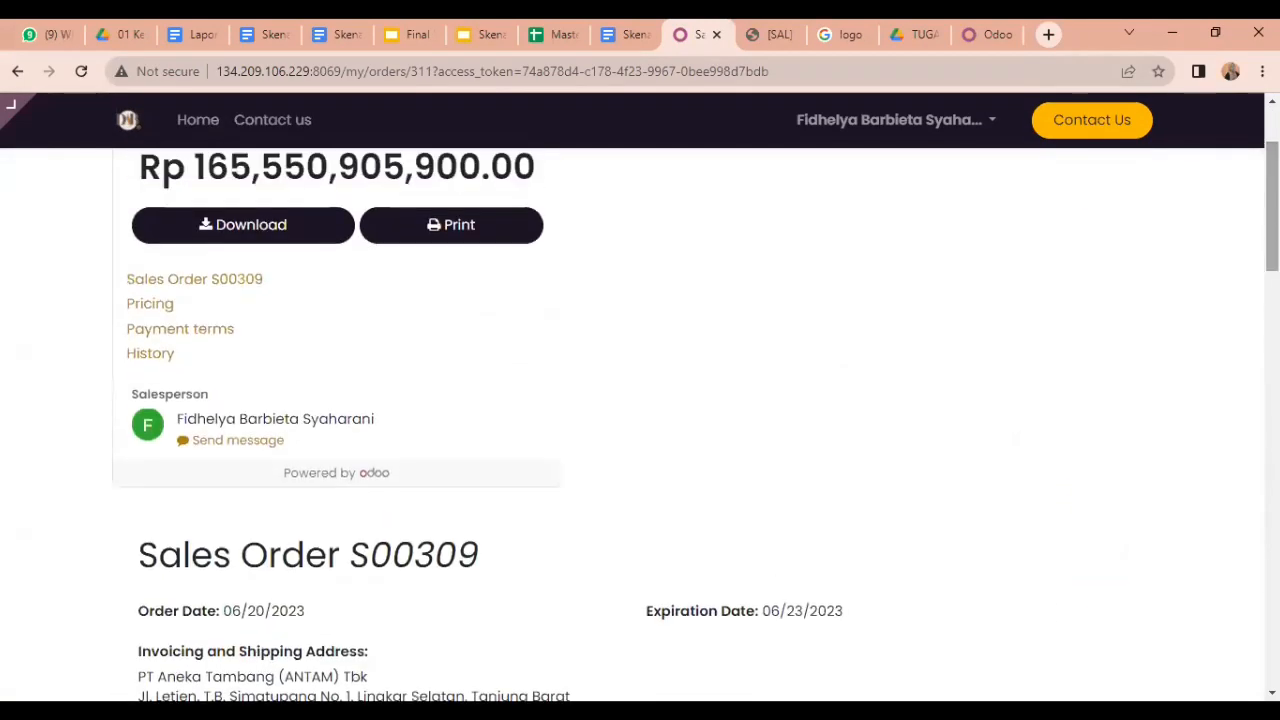
scroll(805, 217, "up", 2)
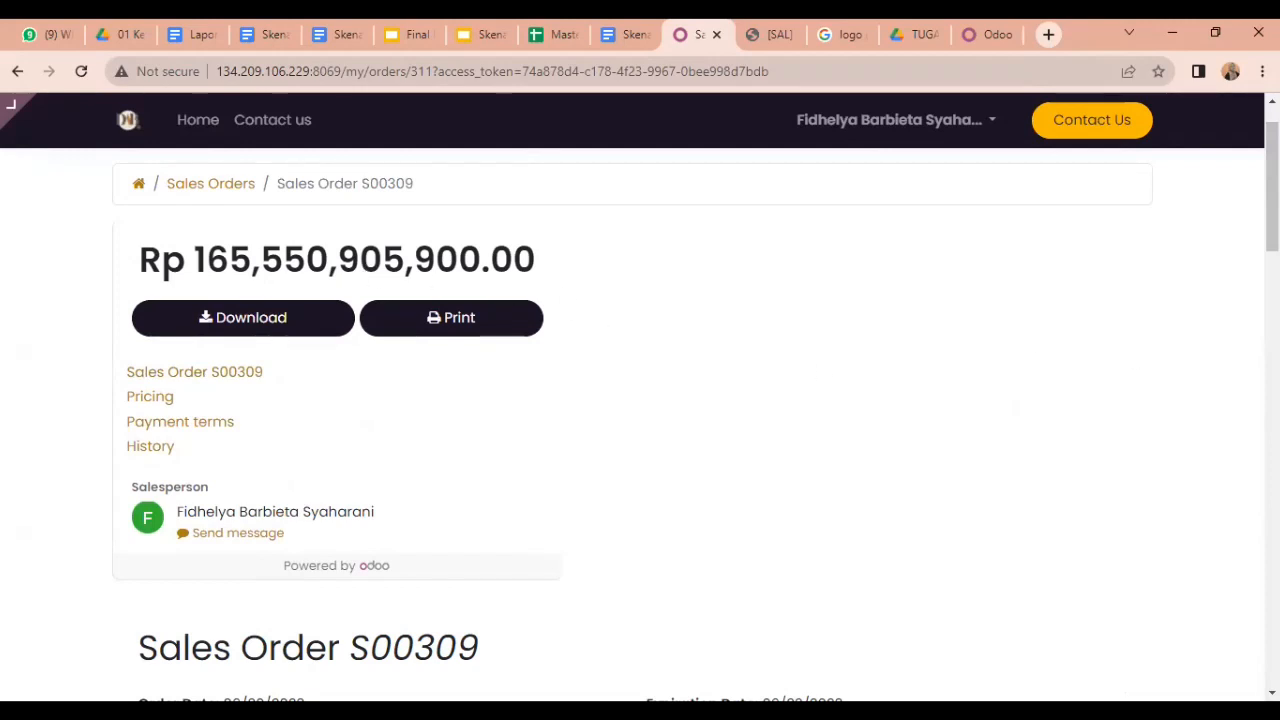
scroll(640, 400, "down", 3)
scroll(640, 400, "down", 2)
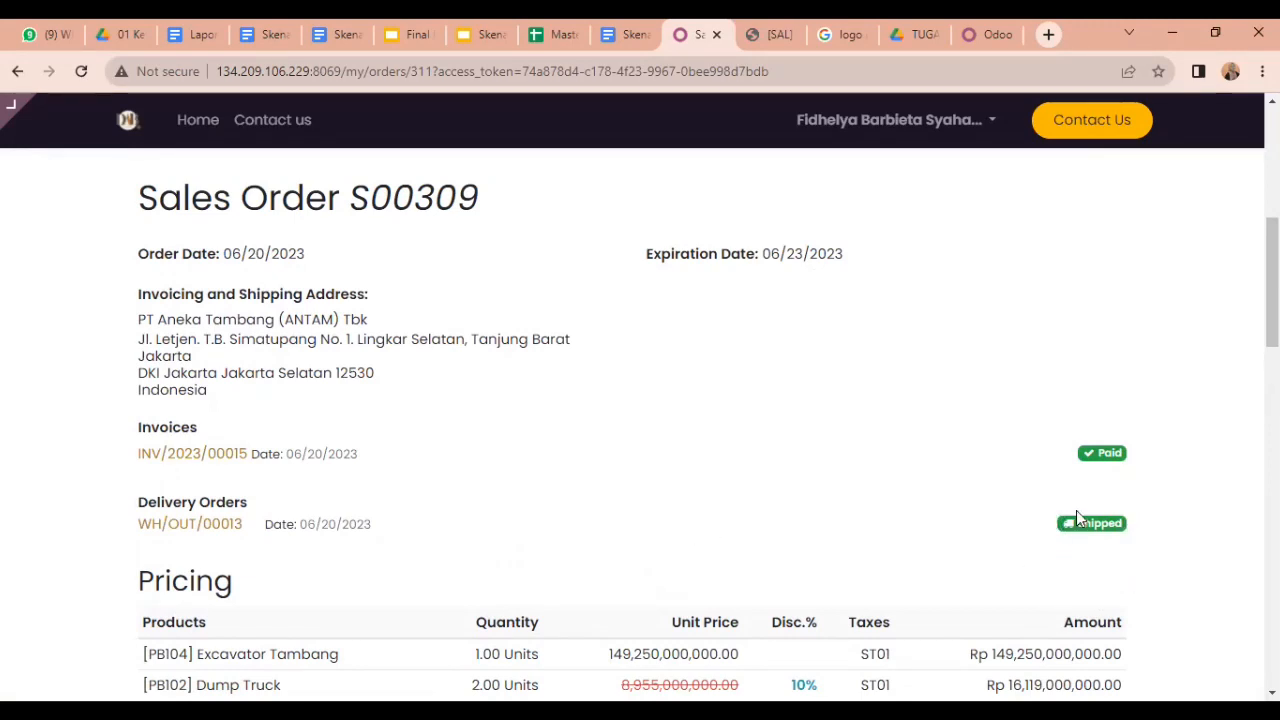
left_click_drag(1272, 285, 1272, 357)
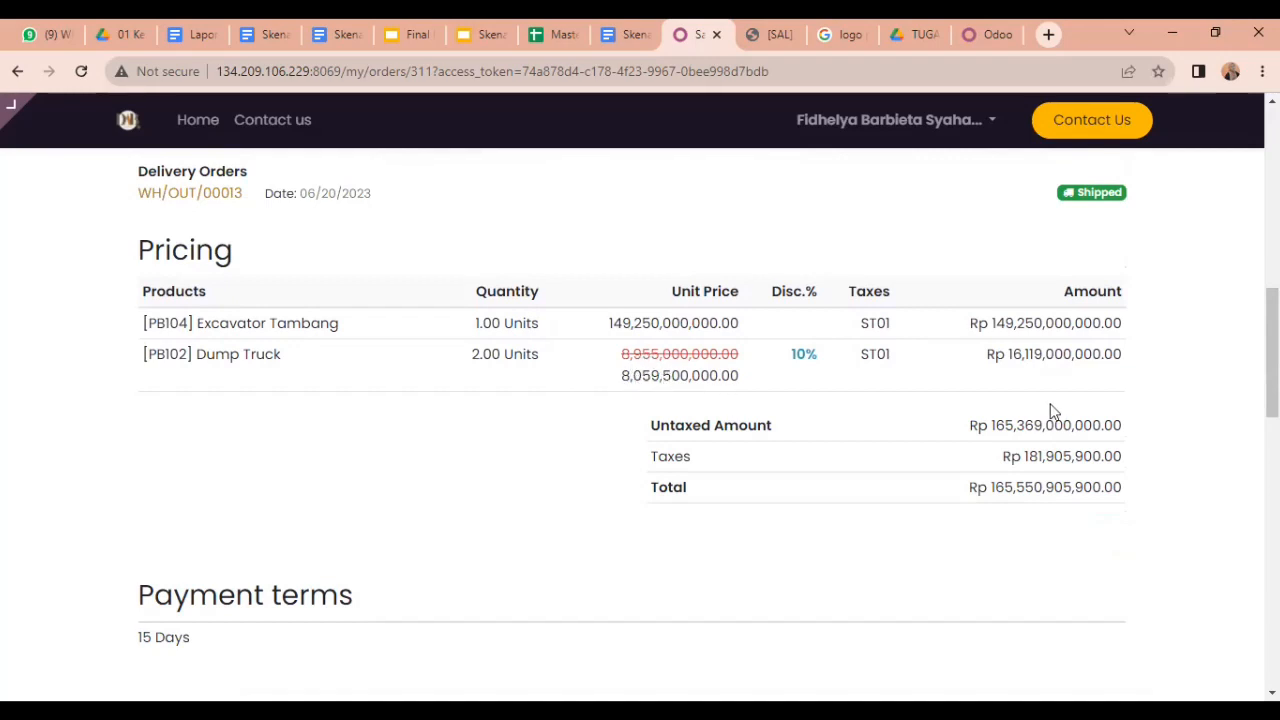
left_click_drag(1272, 378, 1272, 435)
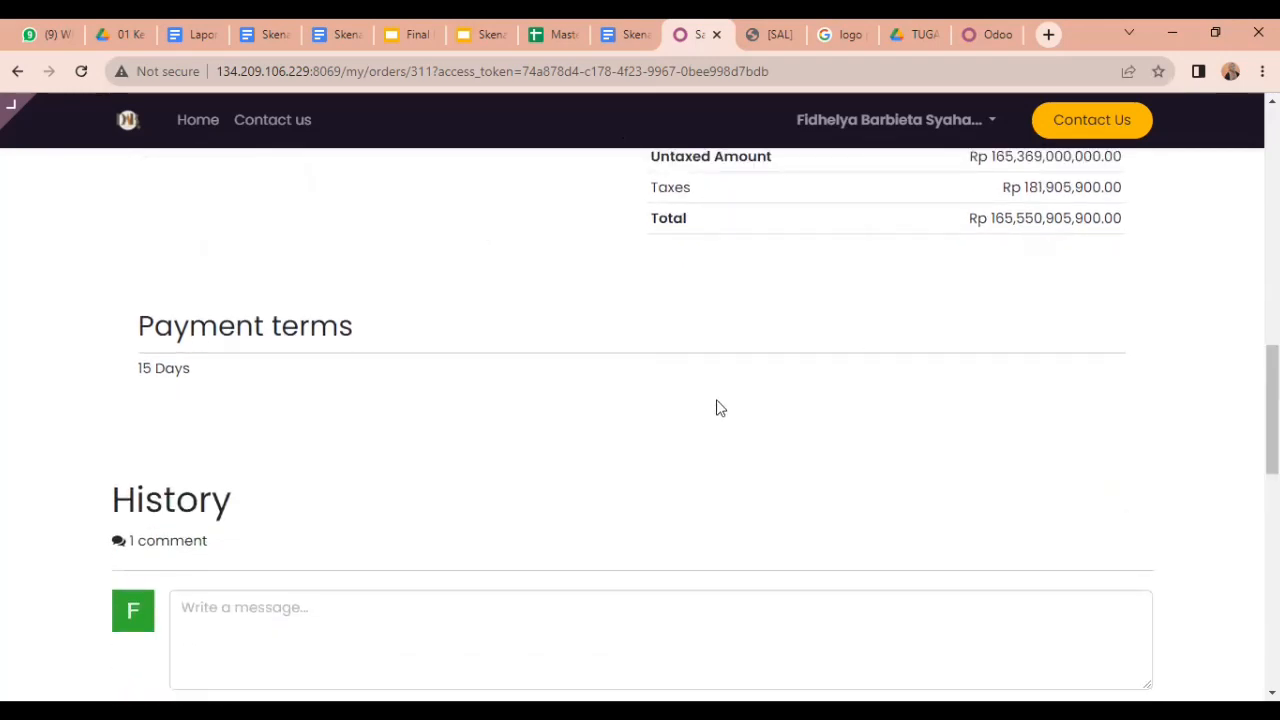
left_click_drag(1272, 410, 1270, 60)
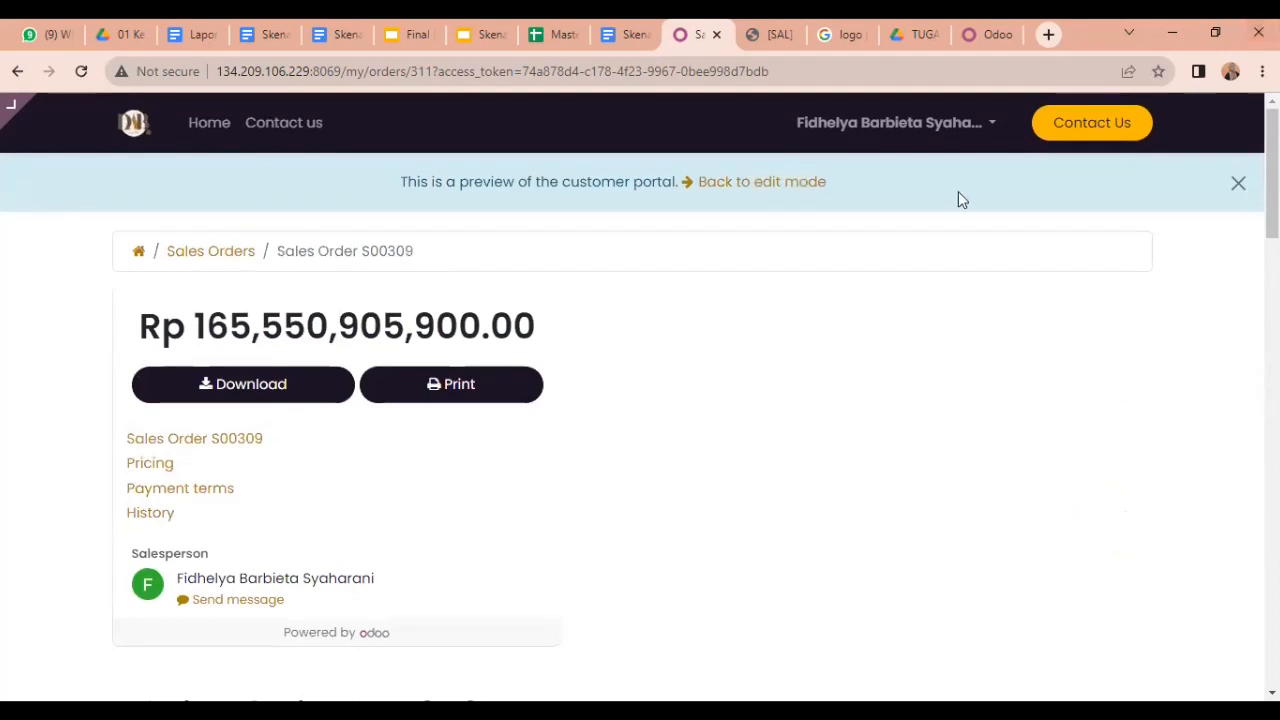